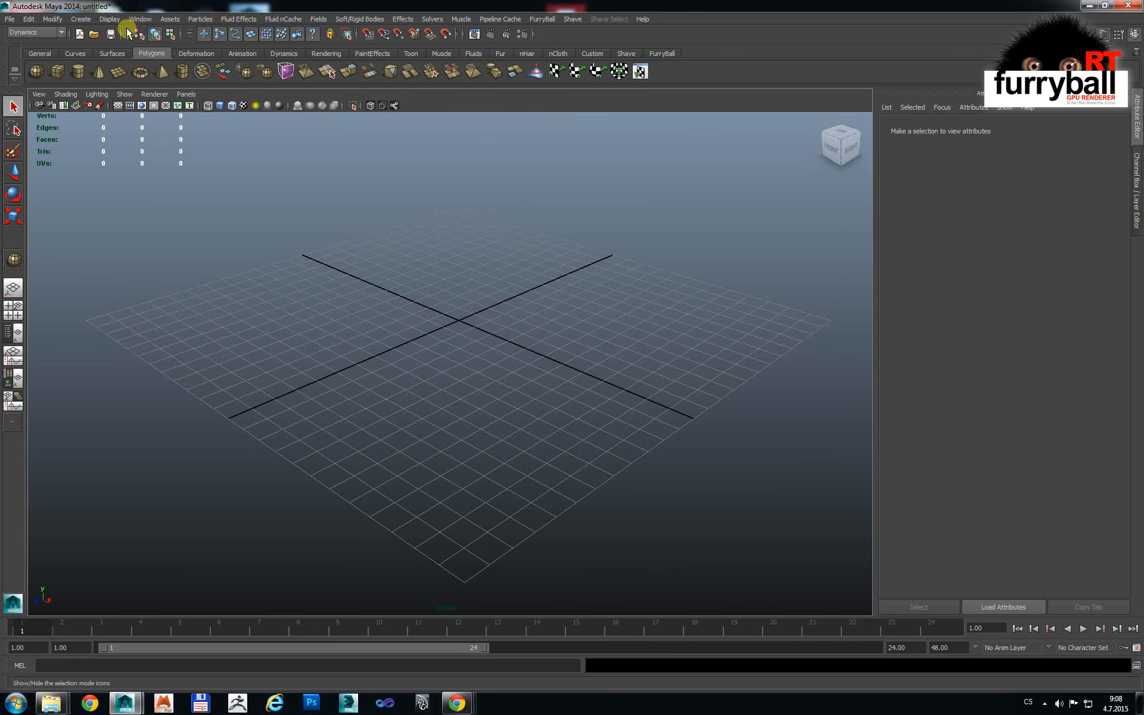
Step: Create the FurryBall shelf using the renderer's utilities
left_click(542, 19)
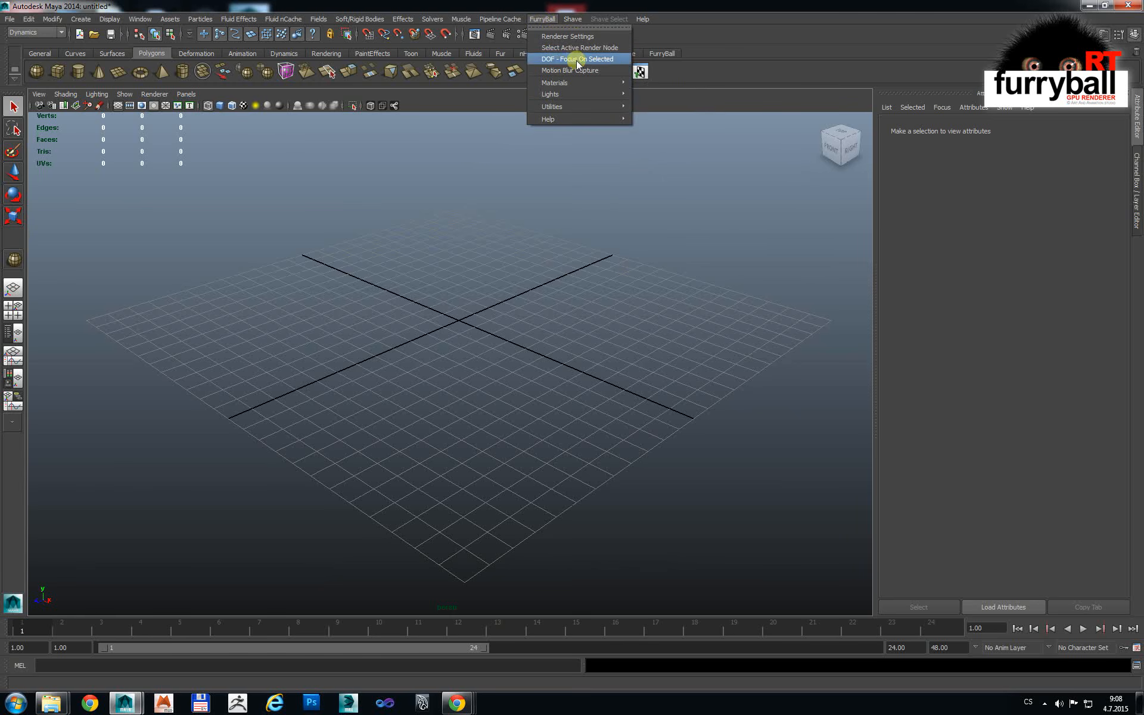
mouse_move(576, 109)
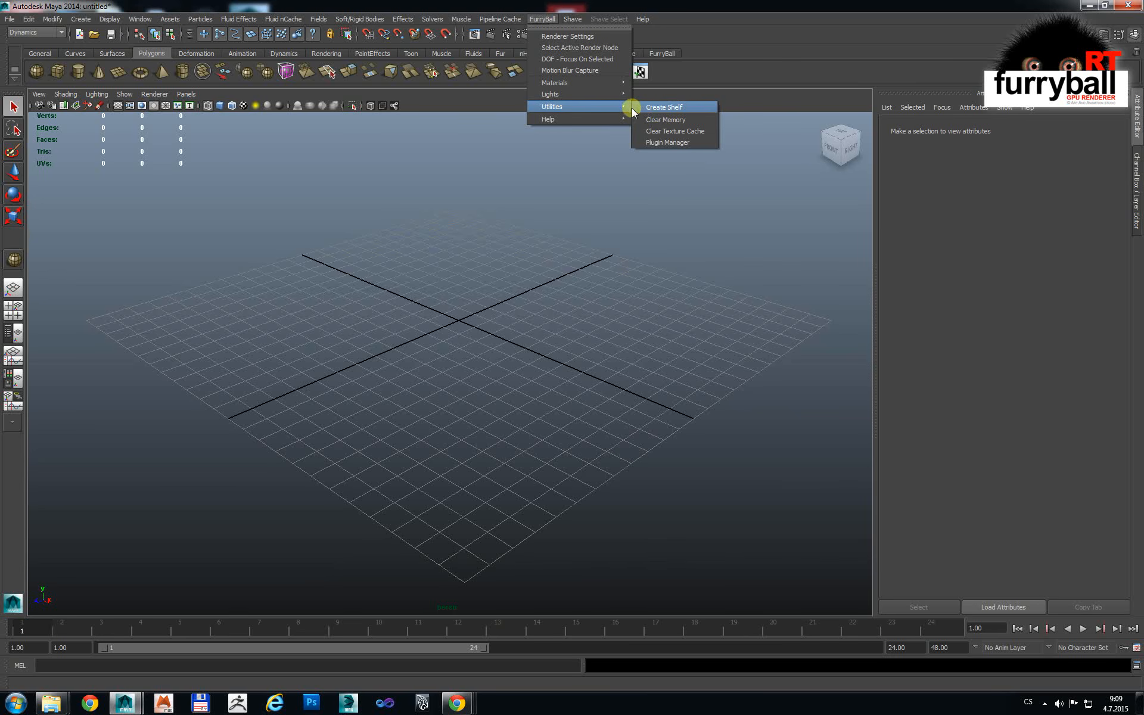
left_click(655, 109)
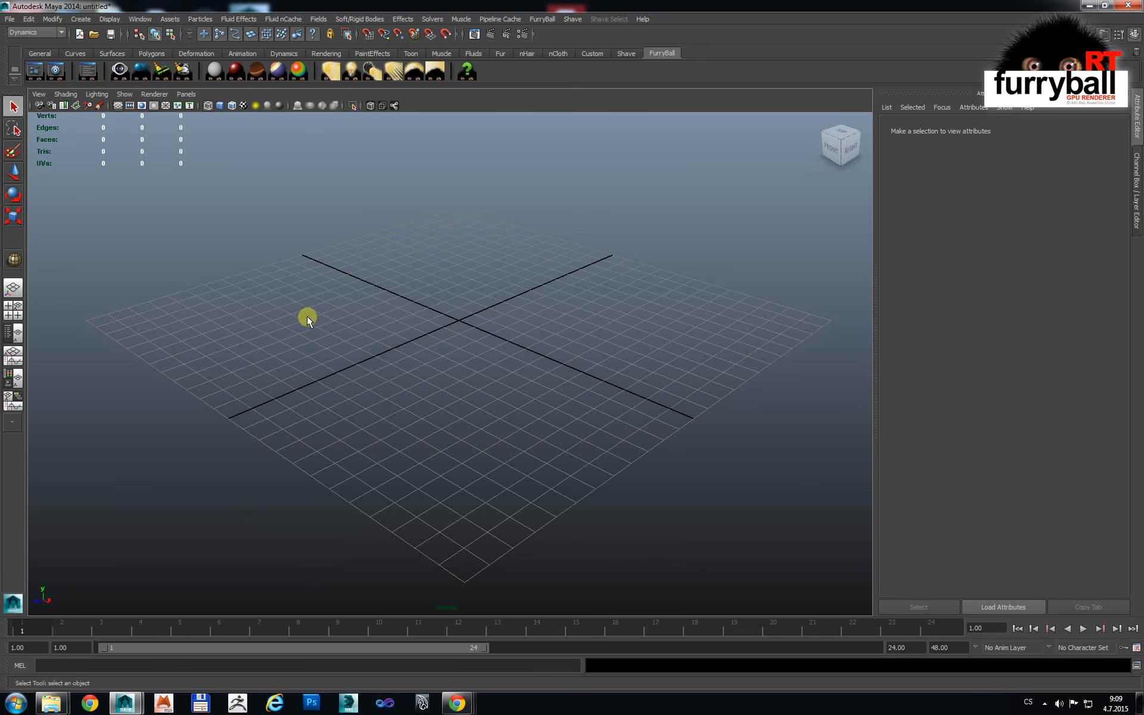
Step: Show the four-view layout and draw a polygon sphere near the grid origin in the top view
middle_click_drag(307, 317, 329, 322, "alt")
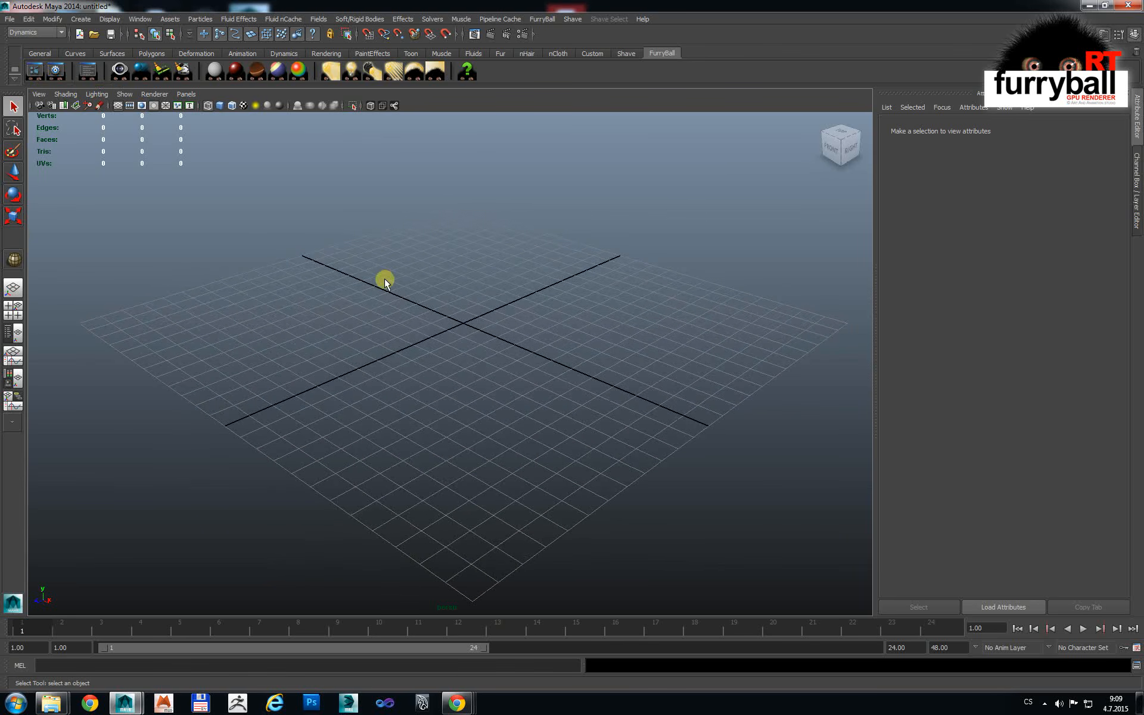
key("space")
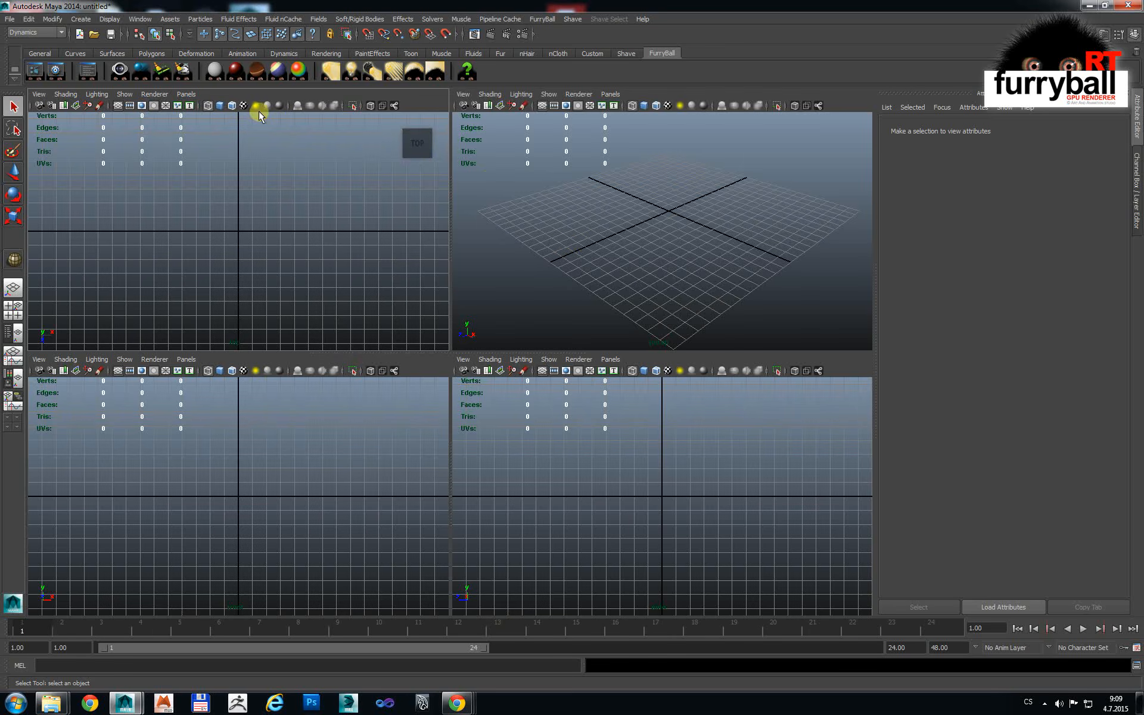
left_click(151, 53)
left_click(35, 71)
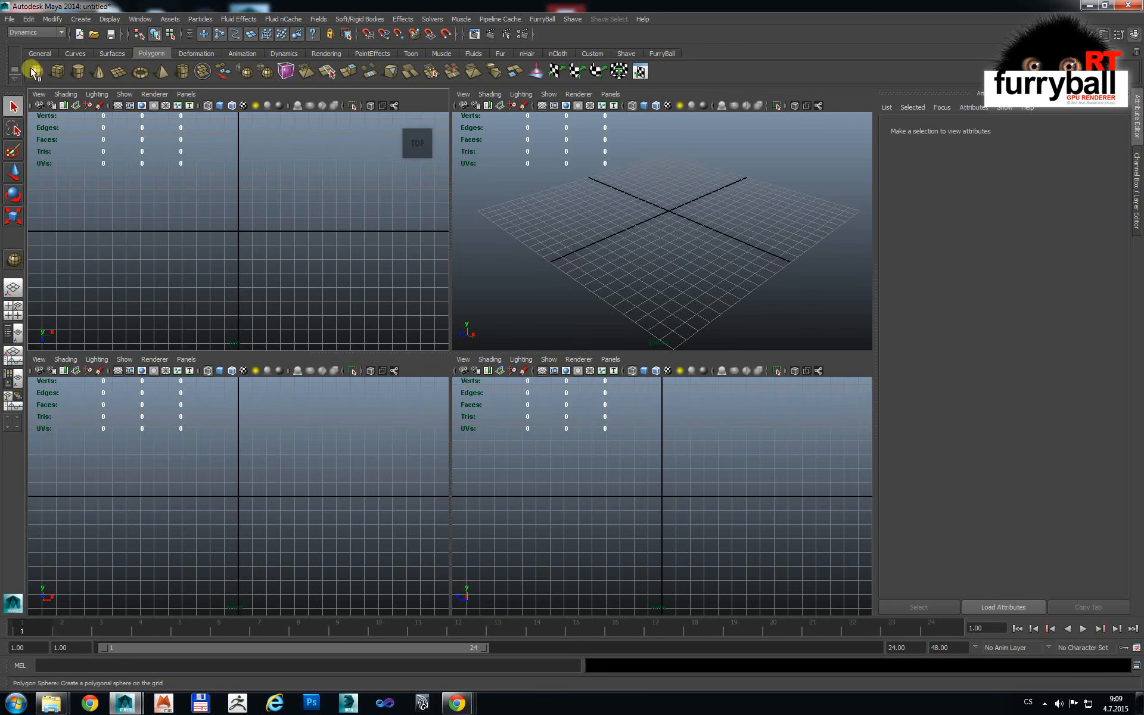
left_click_drag(217, 215, 283, 254)
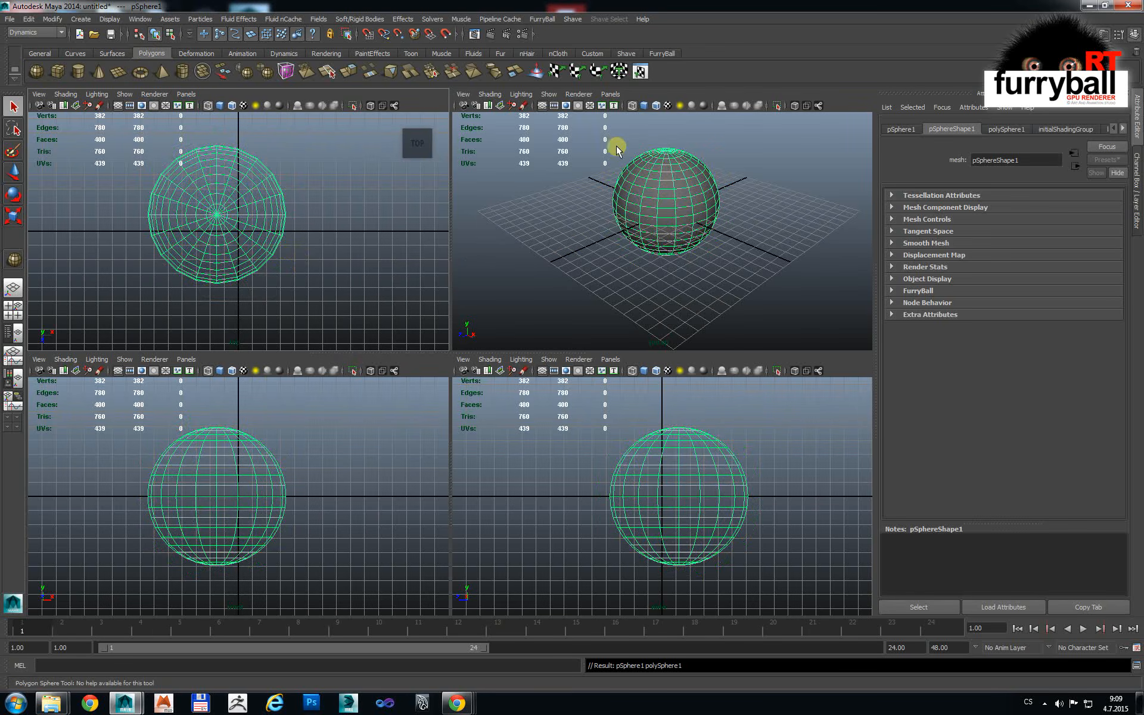
Step: Create default FurryBall render settings for the perspective view so it renders the sphere live
left_click(577, 95)
mouse_move(651, 145)
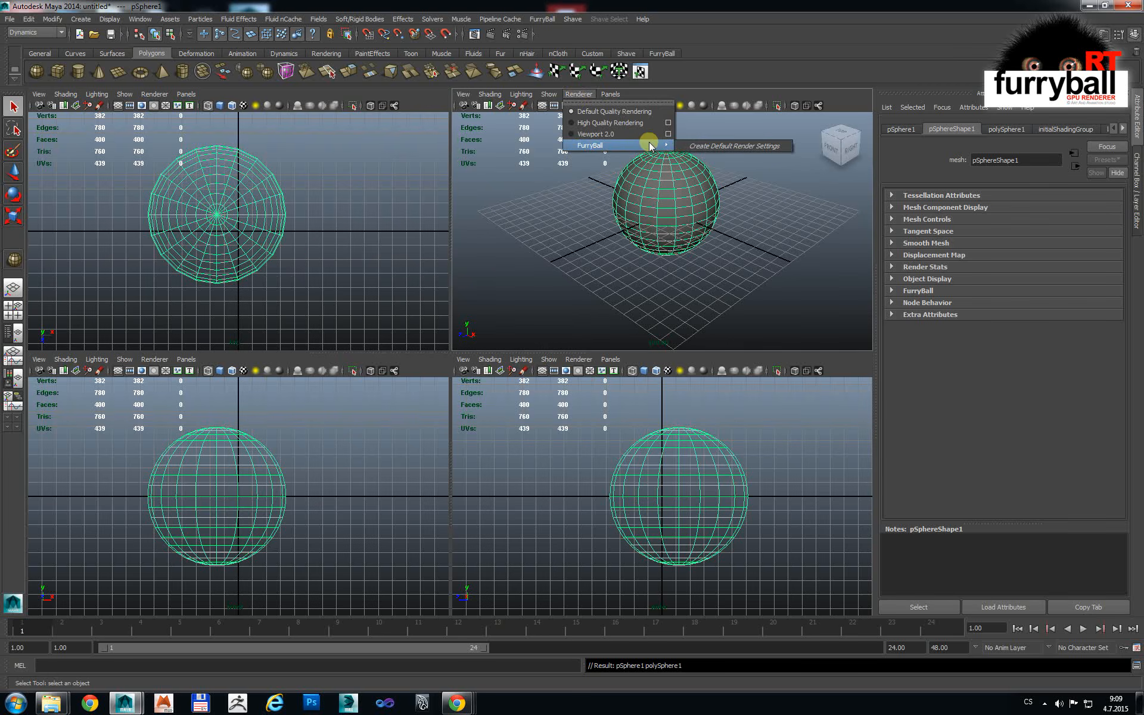
left_click(712, 145)
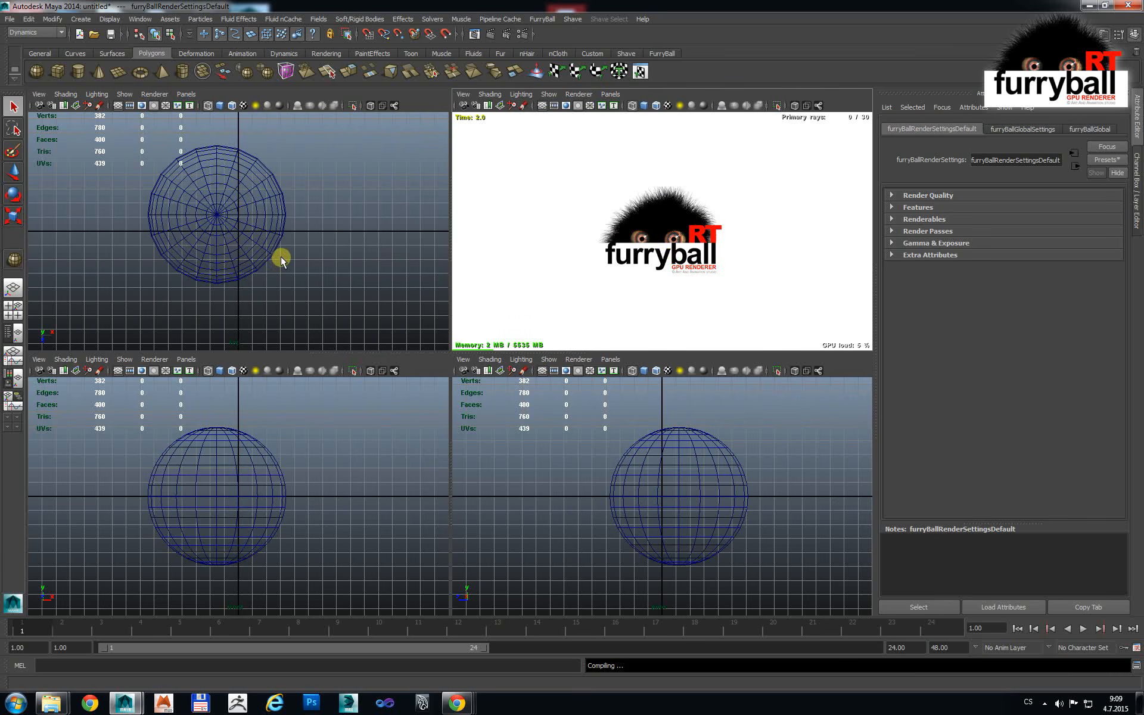
mouse_move(716, 226)
right_mouse_down("alt")
mouse_move(740, 224)
mouse_move(719, 228)
right_mouse_up("alt")
middle_click_drag(694, 233, 686, 256, "alt")
Step: Open the Render View, set its renderer to FurryBall and render the current frame
left_click(484, 37)
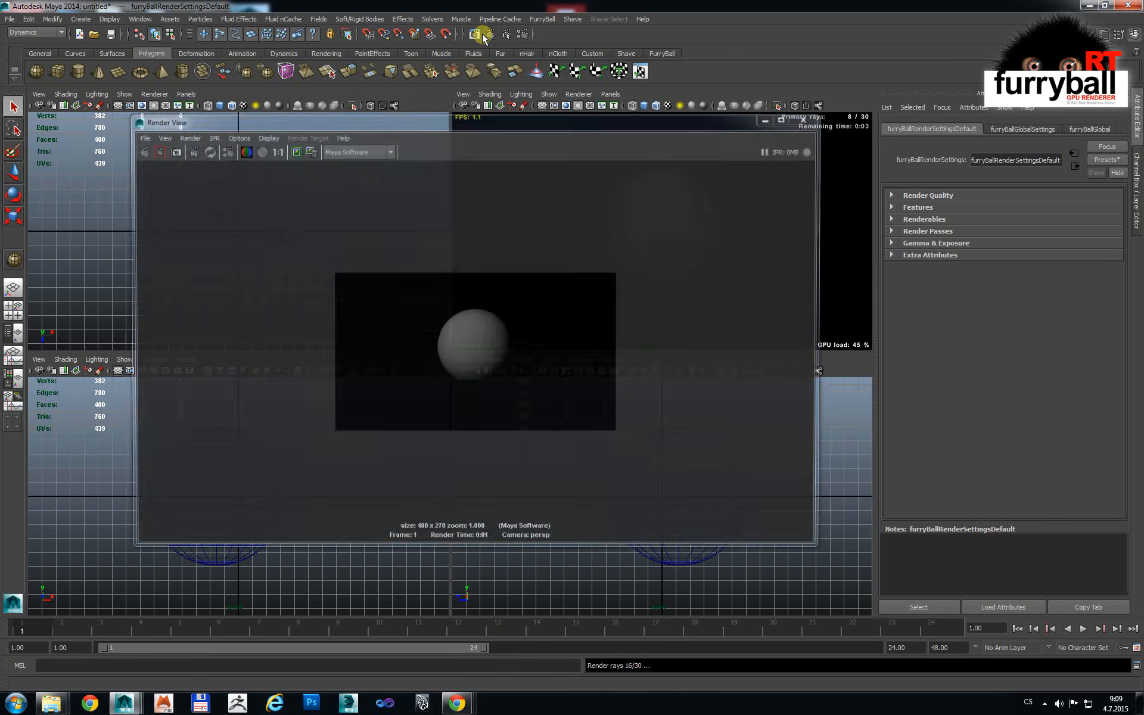
left_click(567, 353)
left_click(364, 153)
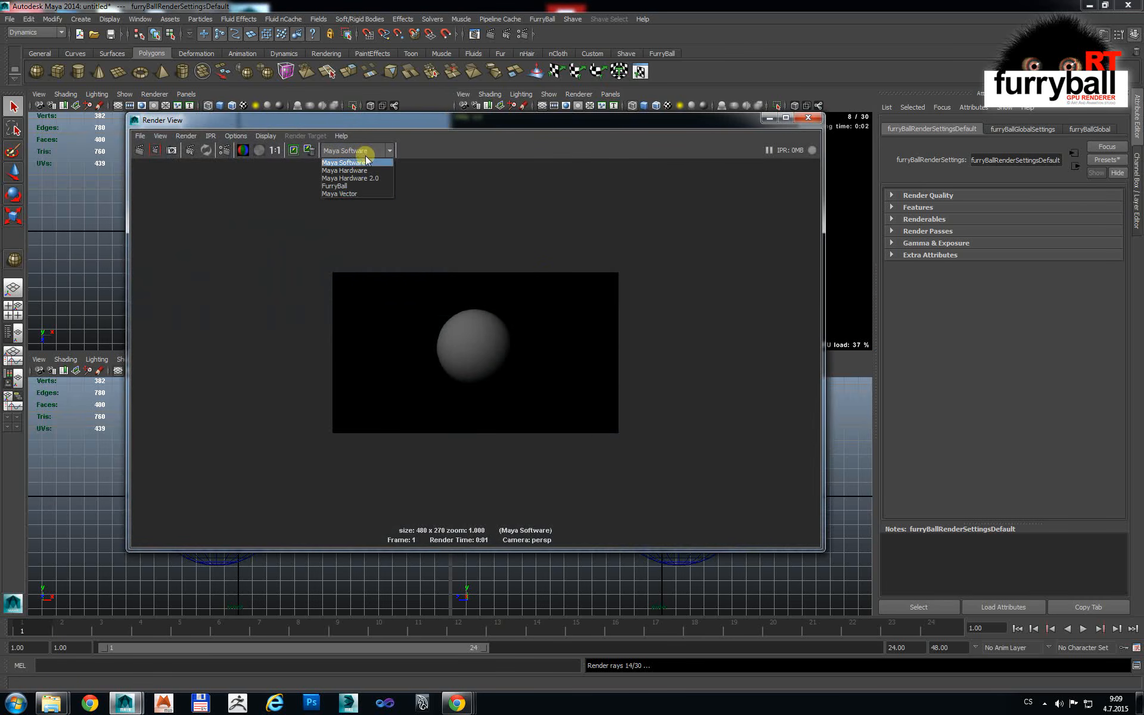
left_click(352, 184)
left_click_drag(415, 123, 385, 189)
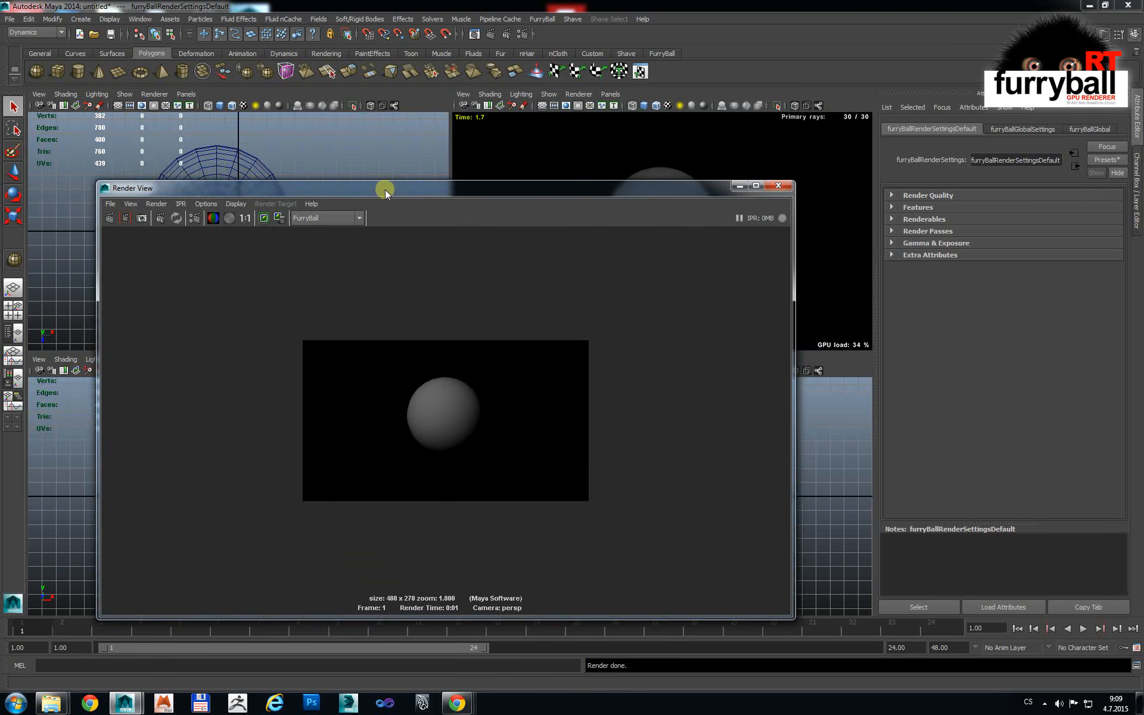
left_click(113, 219)
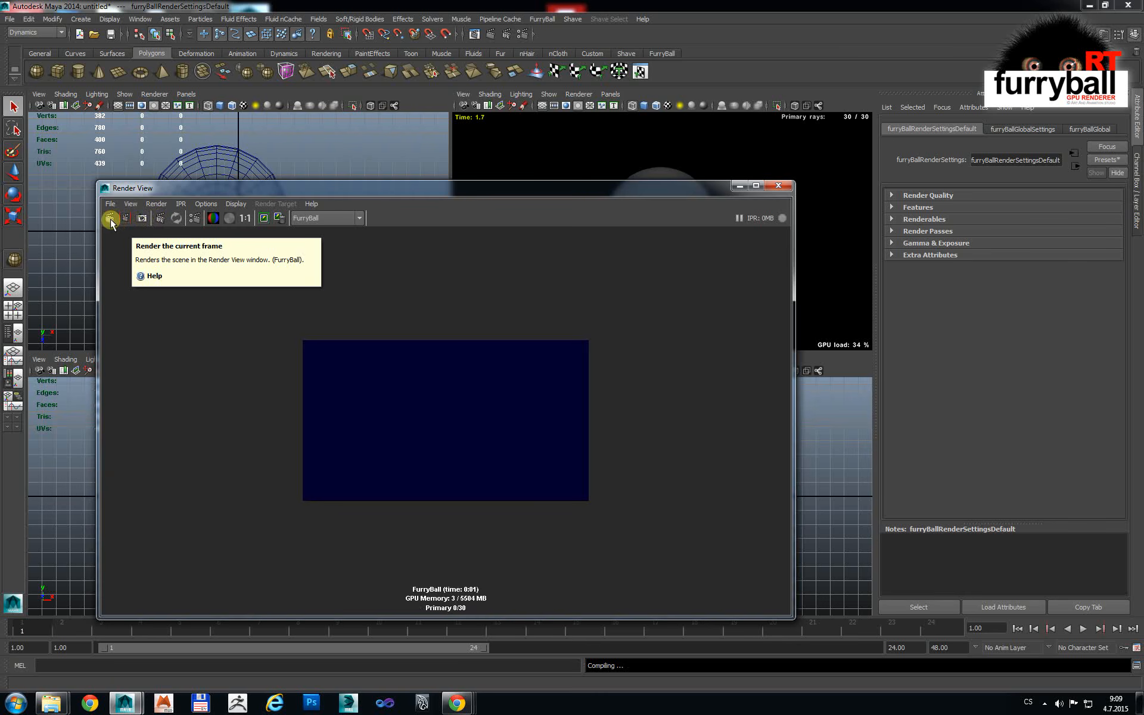
Step: Return the perspective view to Default Quality Rendering and start a FurryBall IPR render, testing it by changing the camera angle
left_click(578, 94)
left_click(582, 109)
left_click_drag(502, 186, 507, 213)
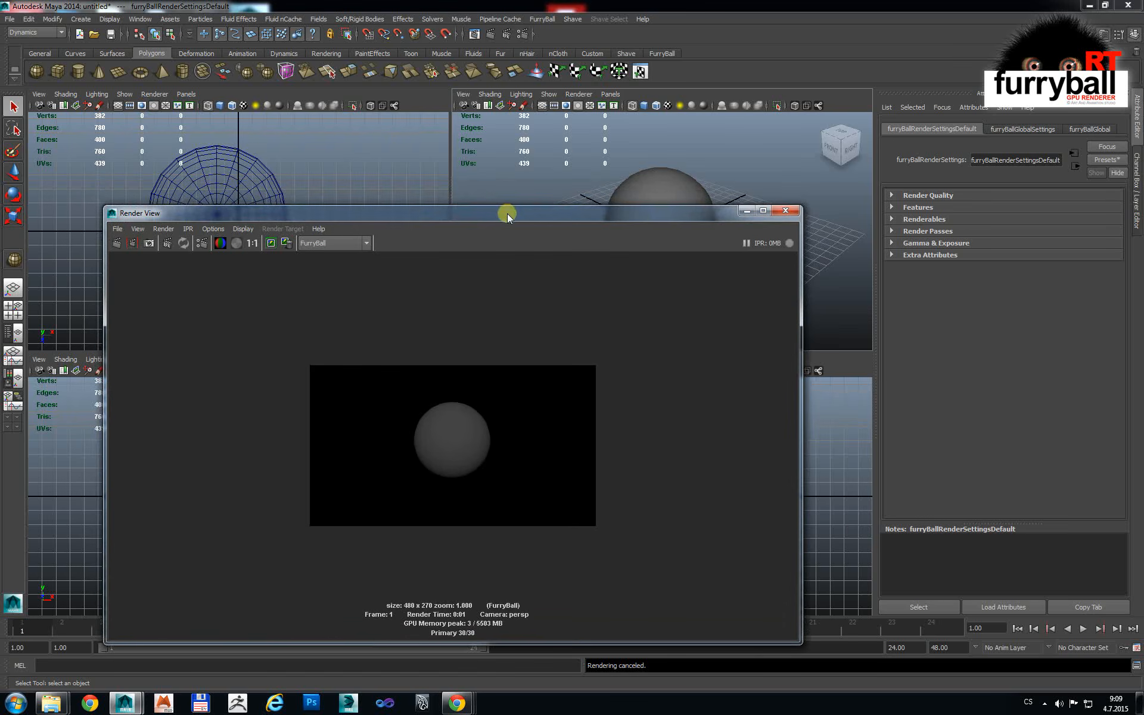
left_click(167, 244)
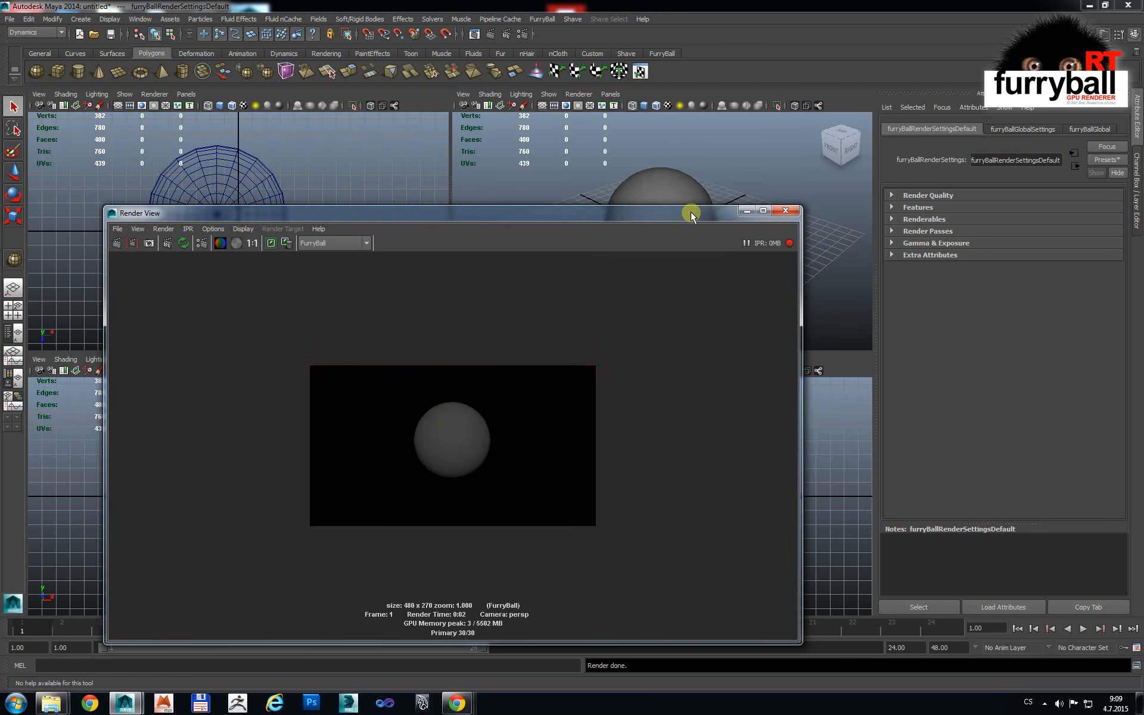
left_click_drag(696, 188, 641, 174, "alt")
mouse_move(641, 173)
right_mouse_down("alt")
mouse_move(769, 173)
mouse_move(650, 172)
right_mouse_up("alt")
left_click_drag(650, 171, 701, 171, "alt")
middle_click_drag(701, 171, 661, 153, "alt")
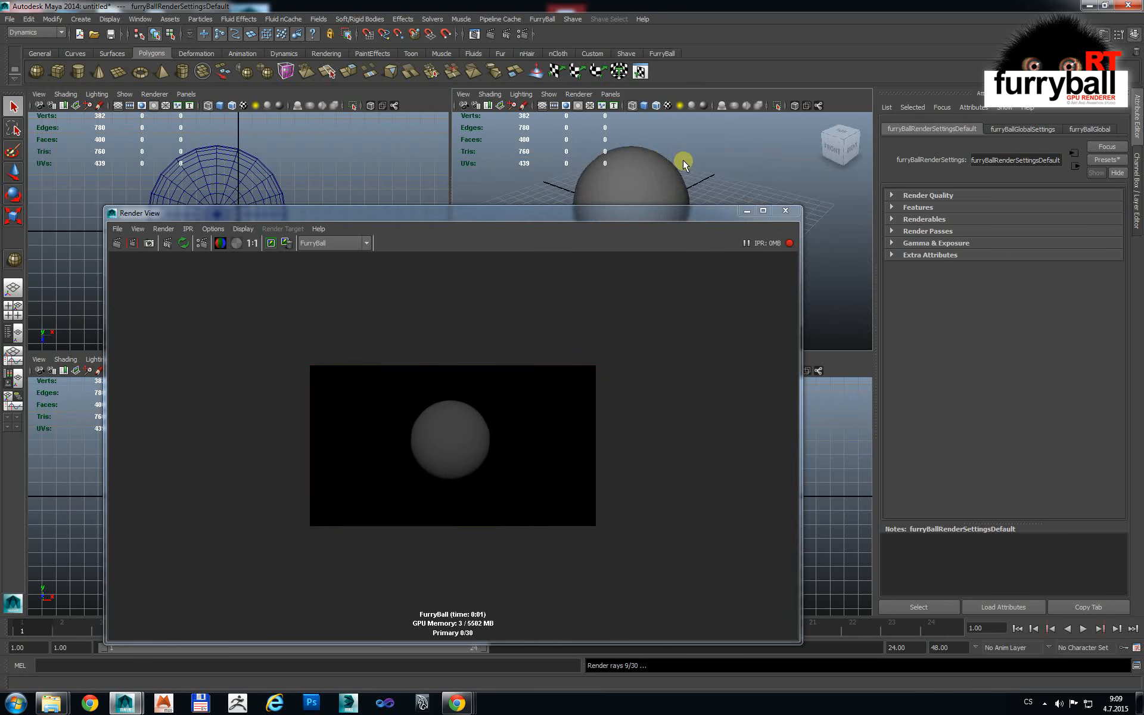
Step: Switch to component selection and stretch the sphere sideways by moving soft-selected vertices on its side
key("F8")
left_click(661, 189)
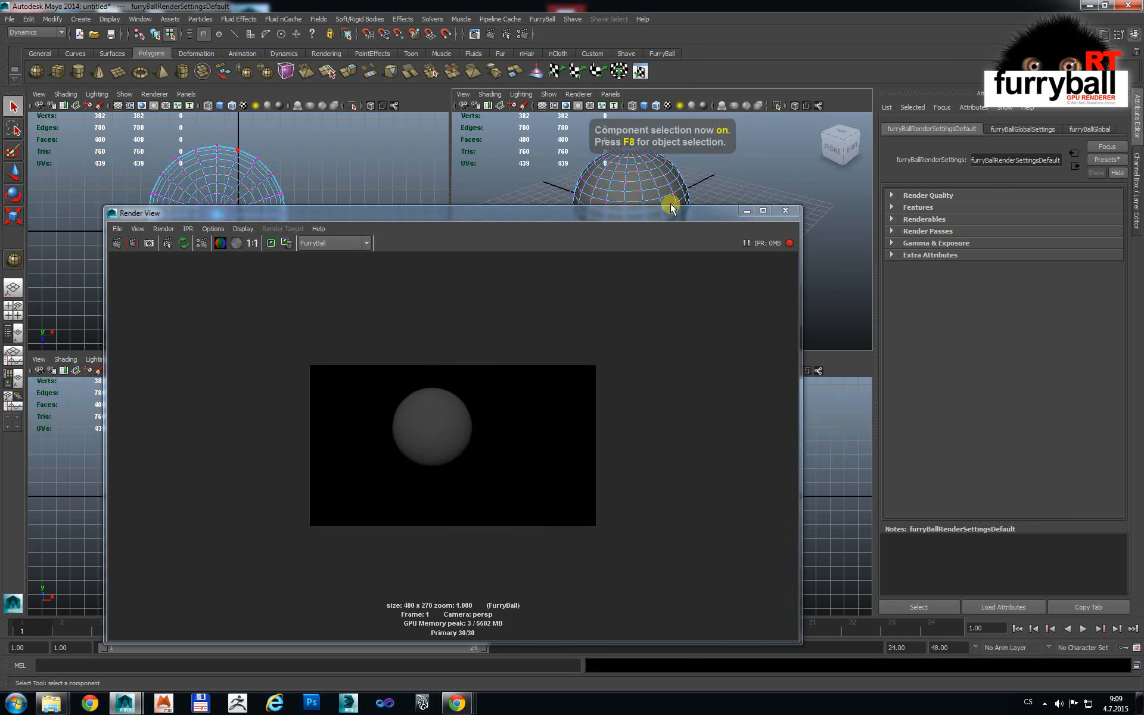
left_click_drag(670, 208, 608, 245)
left_click(649, 225)
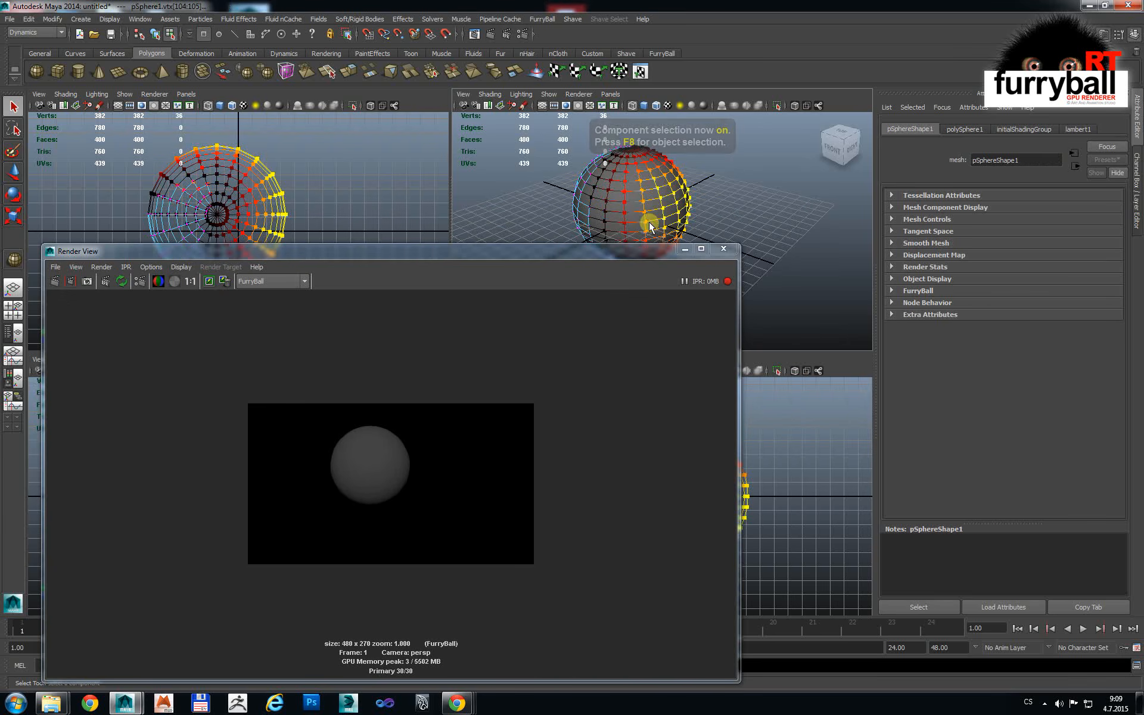
key("w")
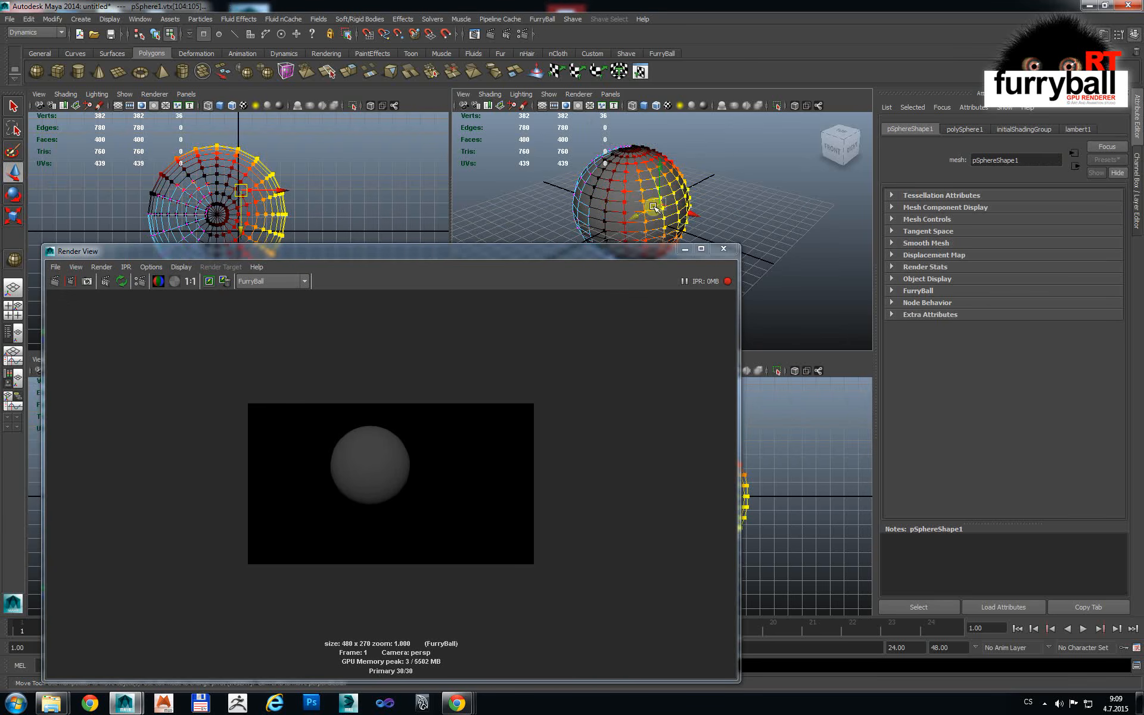
left_click_drag(654, 207, 531, 214)
Step: Pull the soft-selected vertices at the top of the mesh upward into a raised hump
right_click_drag(682, 181, 638, 179, "alt")
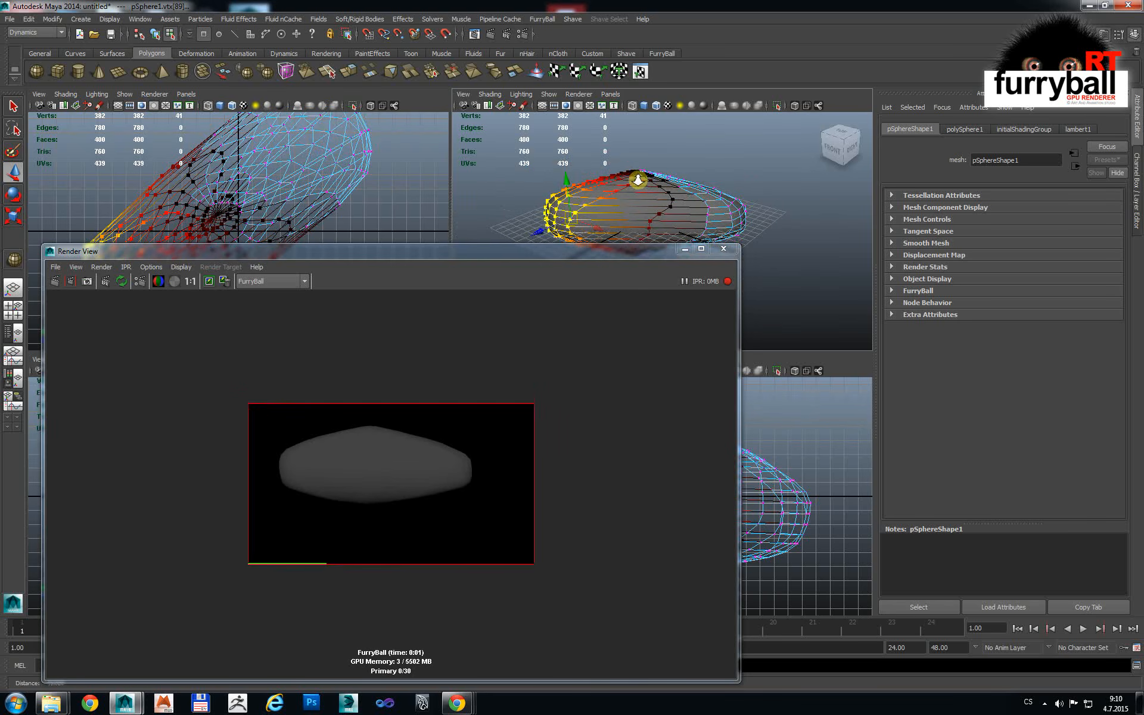
left_click(638, 178)
left_click_drag(638, 174, 643, 137)
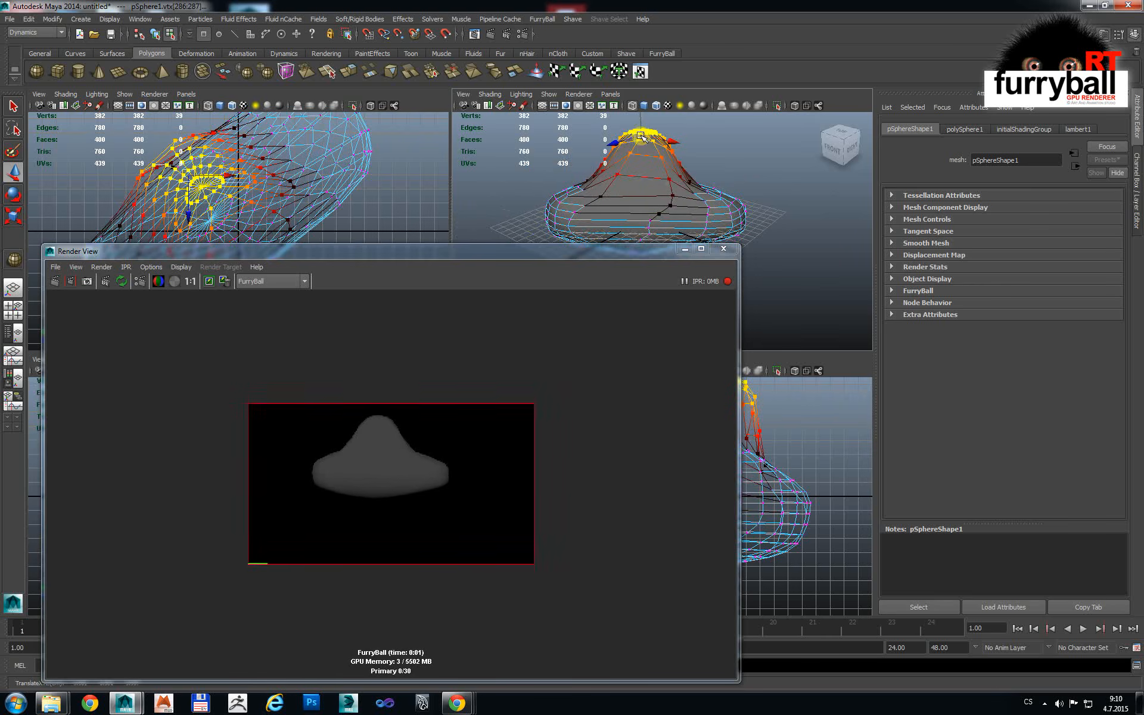
mouse_move(720, 190)
left_mouse_down("alt")
mouse_move(679, 180)
mouse_move(736, 173)
mouse_move(672, 176)
mouse_move(779, 176)
mouse_move(643, 176)
mouse_move(648, 243)
left_mouse_up("alt")
Step: Close the Render View, clear the selection and switch the perspective view to FurryBall with the Default settings
left_click(723, 249)
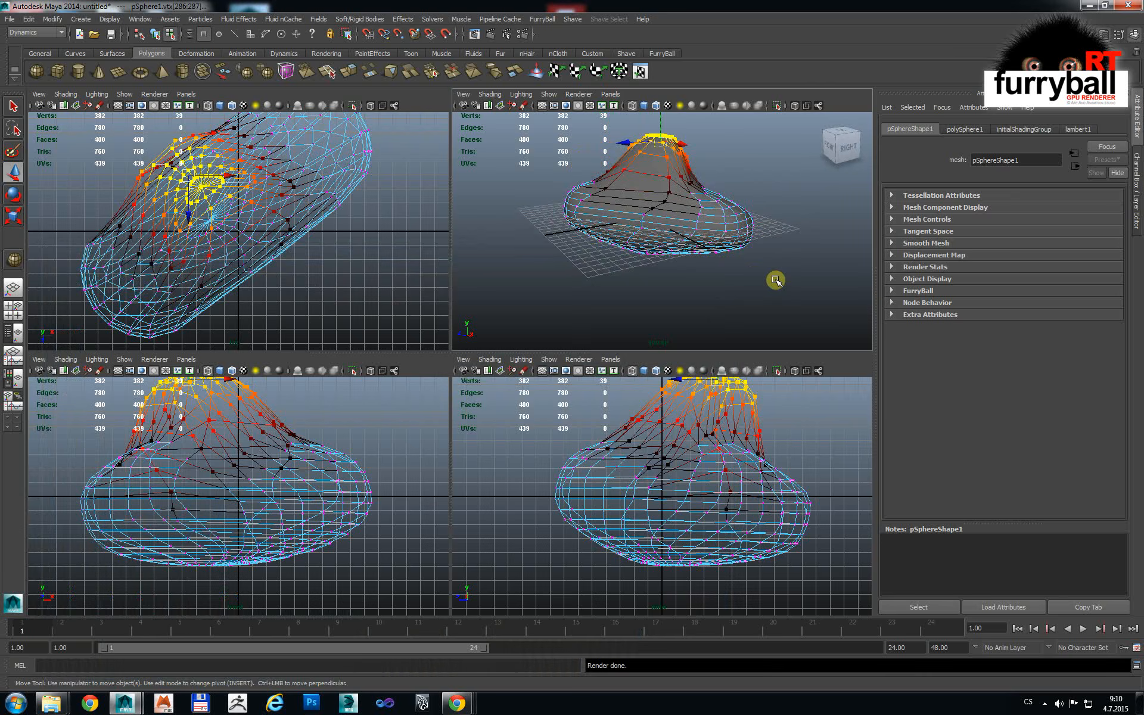
left_click(775, 280)
left_click(578, 94)
mouse_move(643, 146)
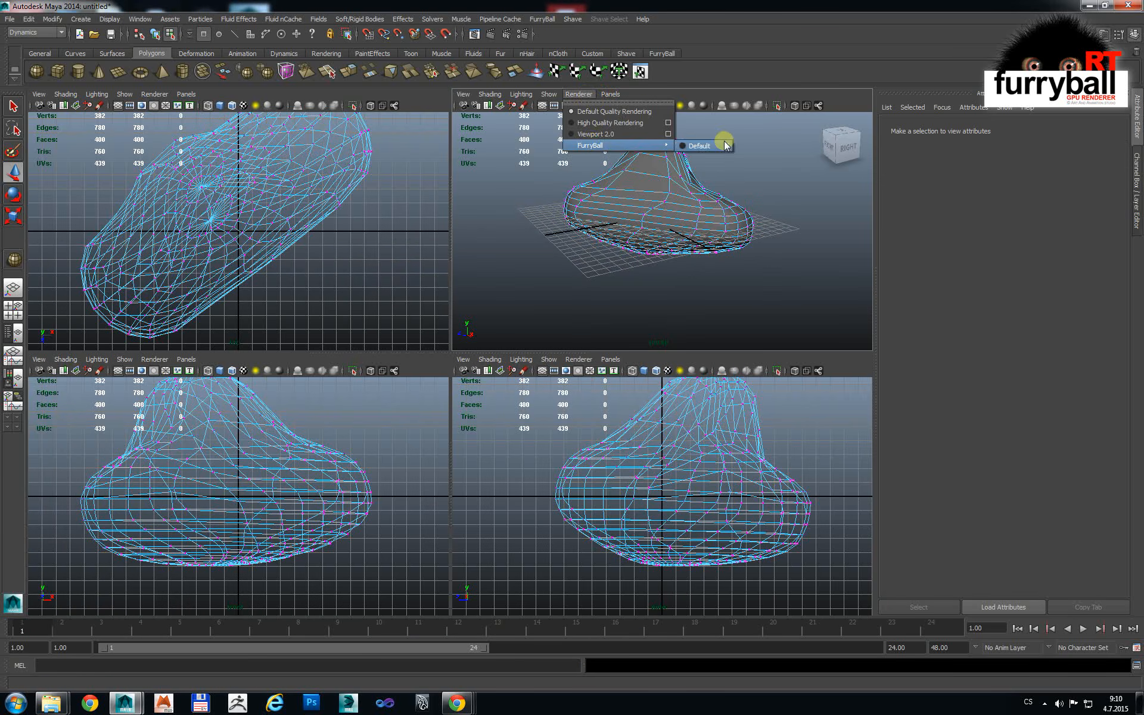
left_click(703, 145)
middle_click_drag(690, 184, 702, 226, "alt")
right_click_drag(656, 216, 694, 223, "alt")
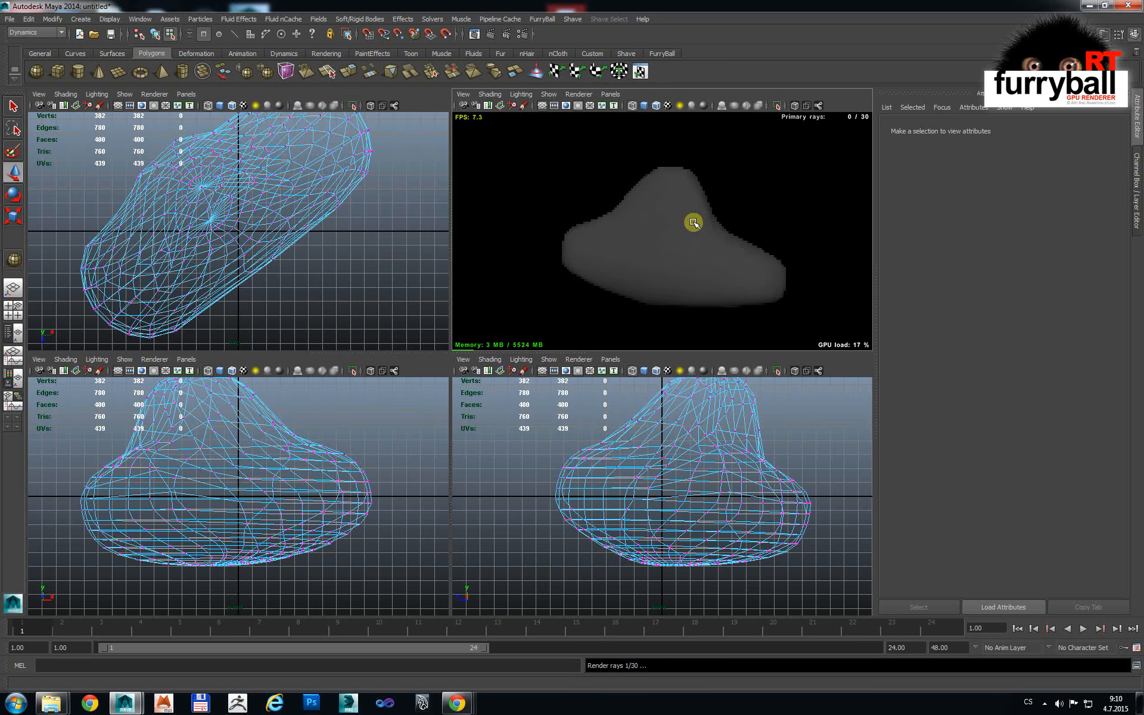
mouse_move(693, 222)
left_mouse_down("alt")
mouse_move(546, 215)
mouse_move(672, 227)
left_mouse_up("alt")
right_click_drag(672, 227, 755, 223, "alt")
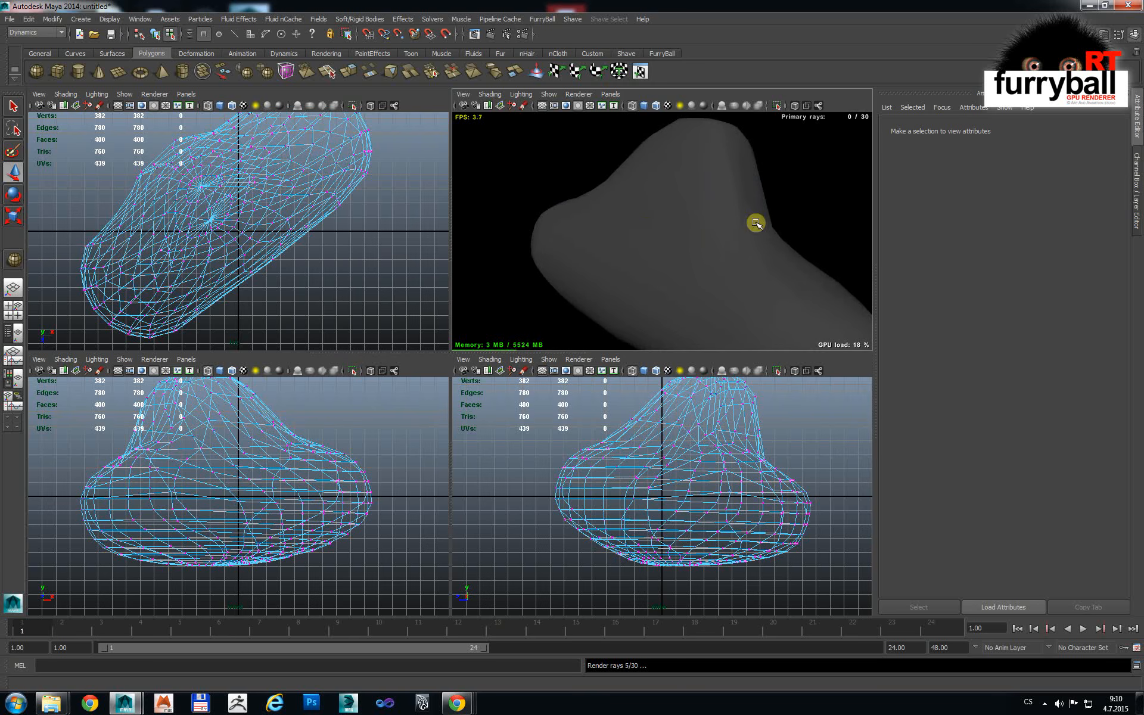
middle_click_drag(756, 222, 704, 281, "alt")
Step: Return to object selection and draw a polygon plane around the deformed mesh in the top view
right_click_drag(372, 226, 258, 203, "alt")
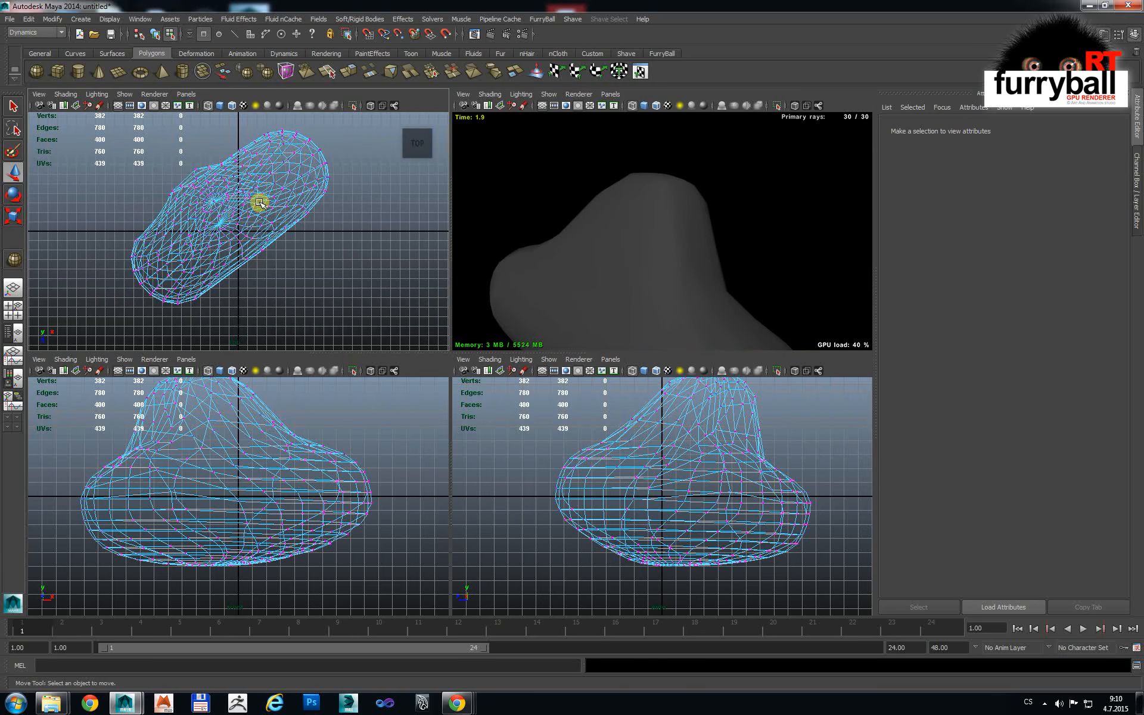
key("F8")
right_click_drag(336, 210, 268, 206, "alt")
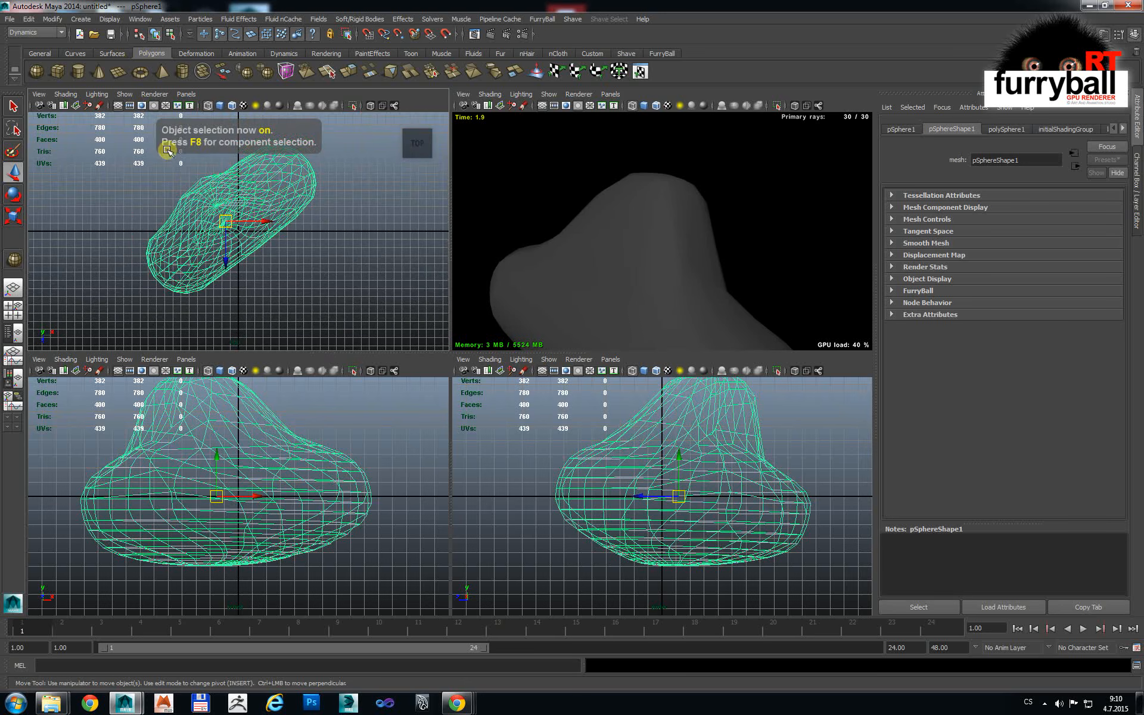
left_click(118, 72)
mouse_move(89, 128)
left_mouse_down()
mouse_move(339, 283)
mouse_move(373, 326)
left_mouse_up()
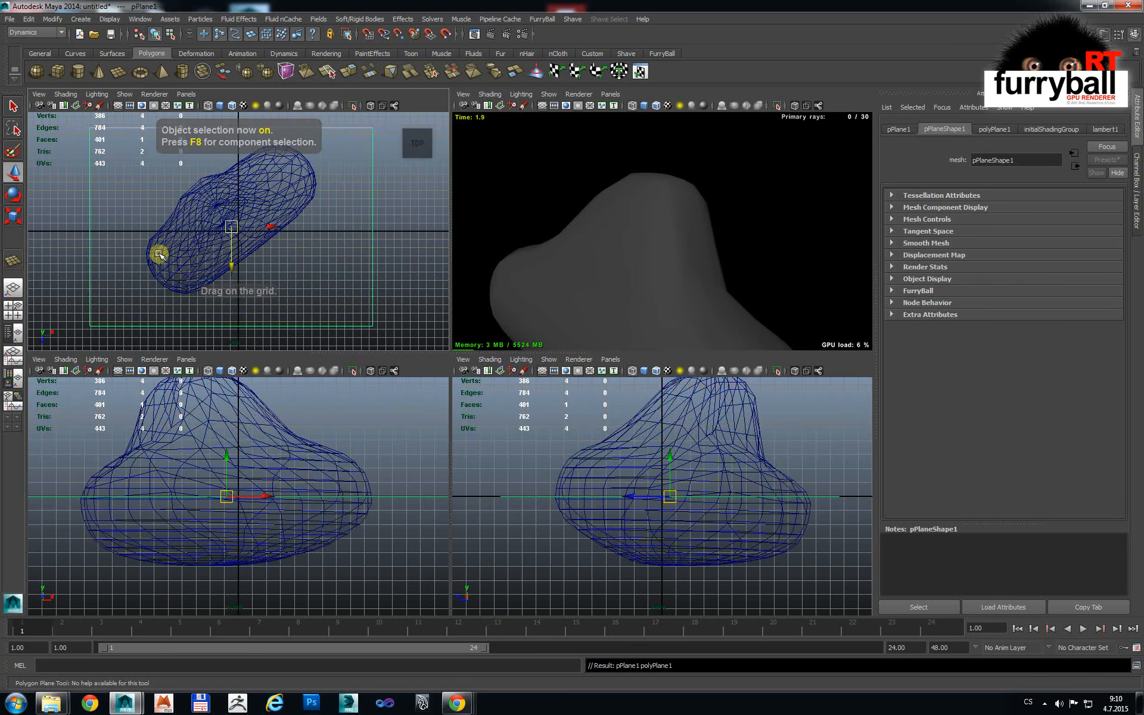
Step: Move the plane down to the base of the deformed mesh in the front view
right_click_drag(314, 209, 172, 214, "alt")
right_click_drag(281, 434, 204, 451, "alt")
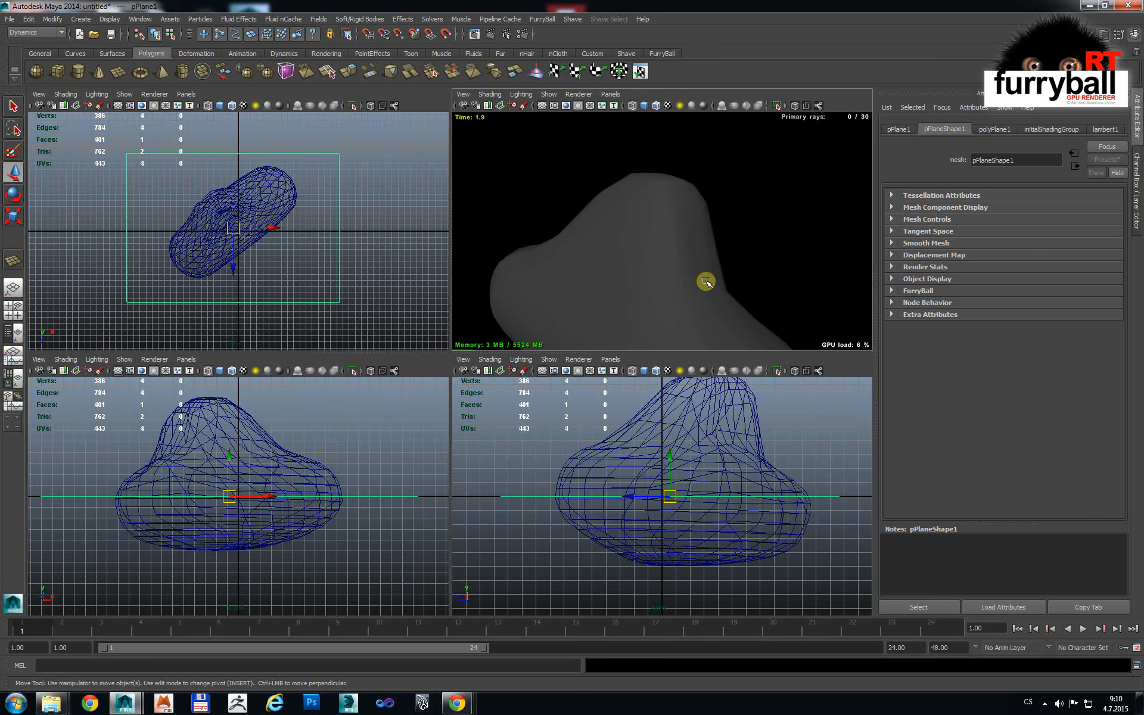
left_click_drag(229, 457, 225, 513)
right_click_drag(356, 484, 266, 484, "alt")
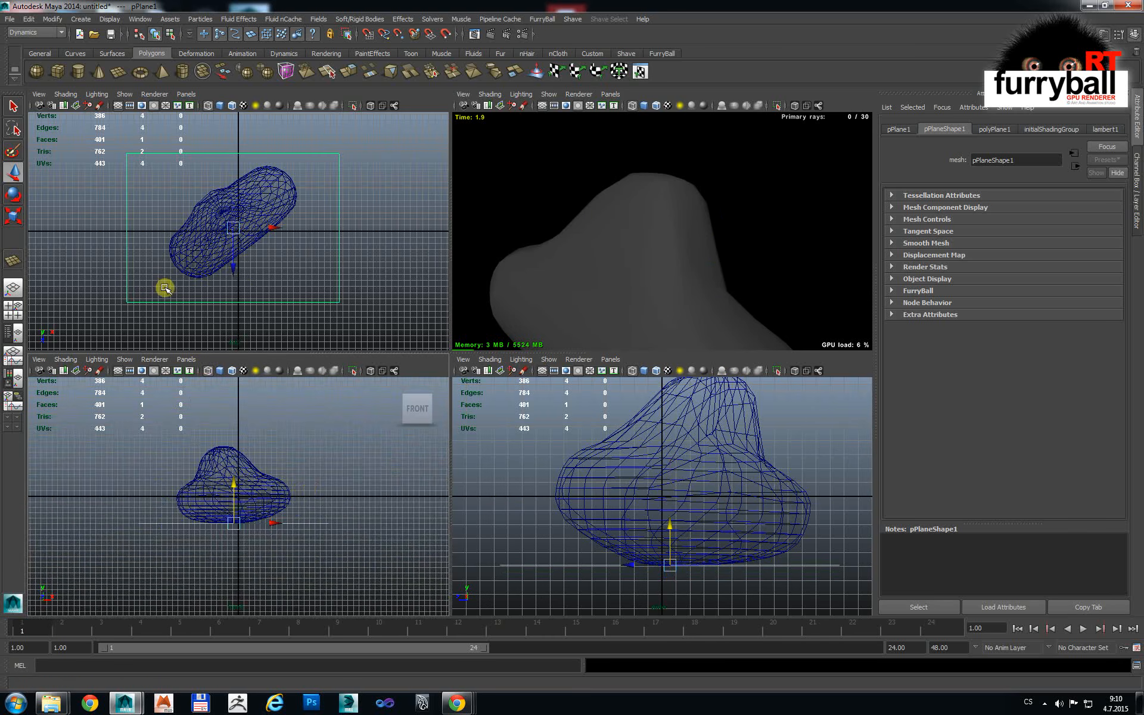
Step: Scale the plane up into a large ground surface and fine-tune its height under the mesh
key("r")
left_click_drag(231, 229, 327, 313)
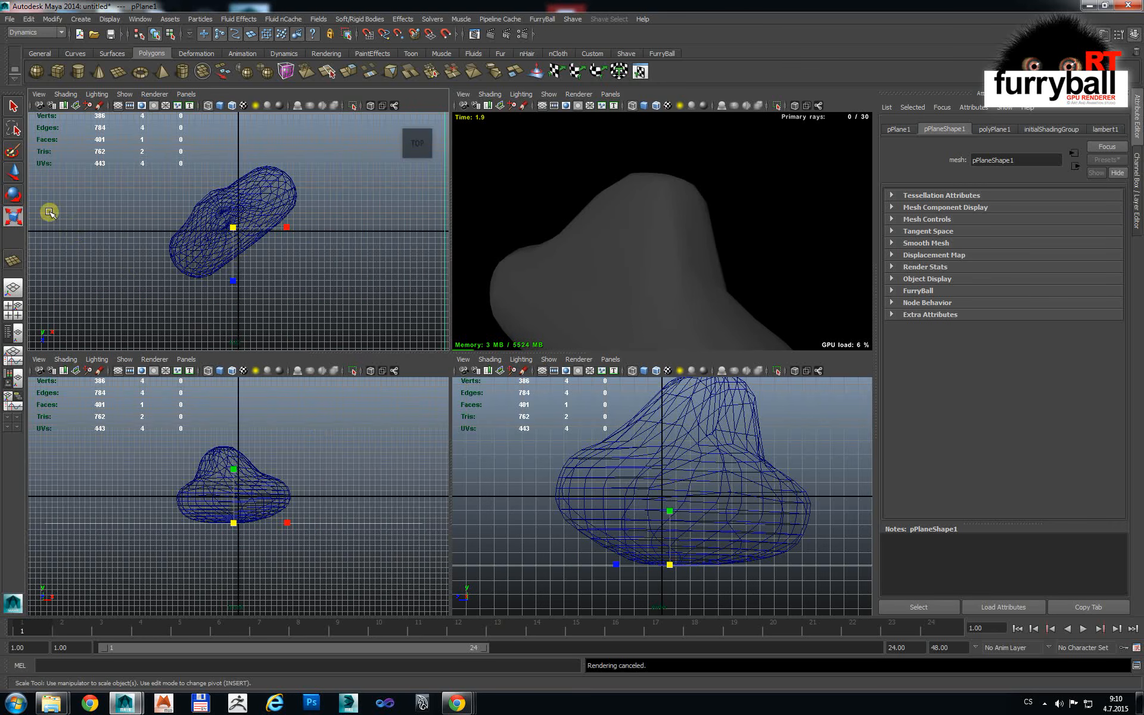
left_click(13, 173)
left_click_drag(236, 489, 233, 487)
left_click_drag(681, 304, 613, 187, "alt")
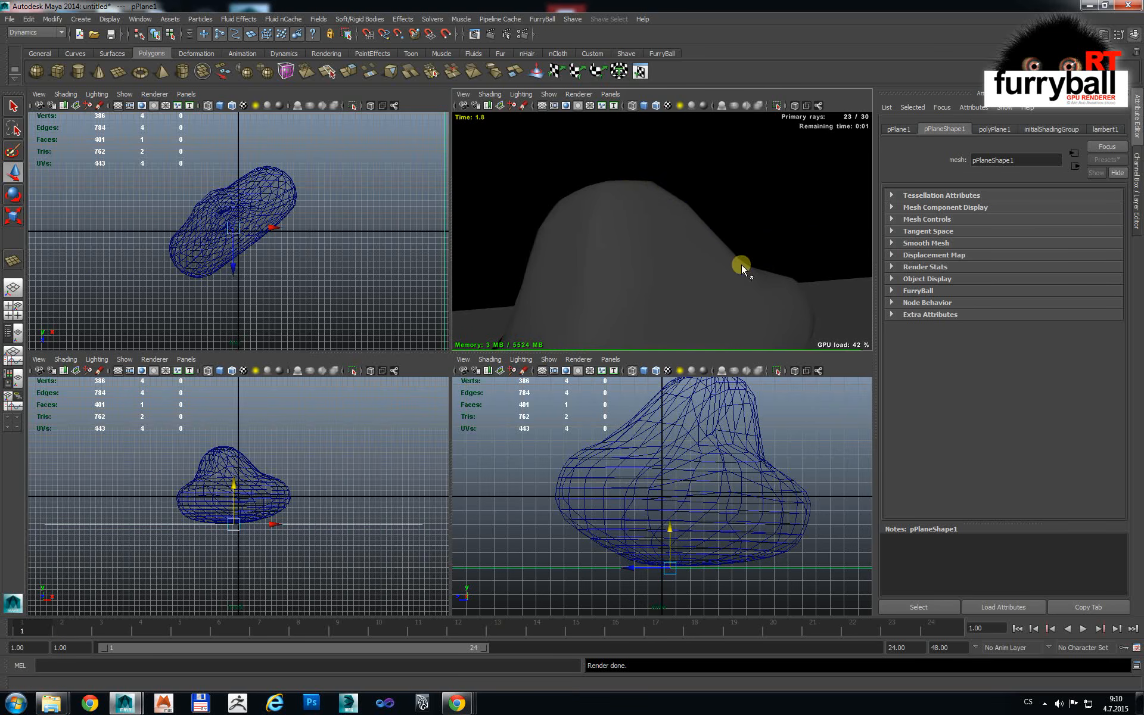
Step: Select the deformed sphere and turn on its smooth mesh preview
left_click(279, 202)
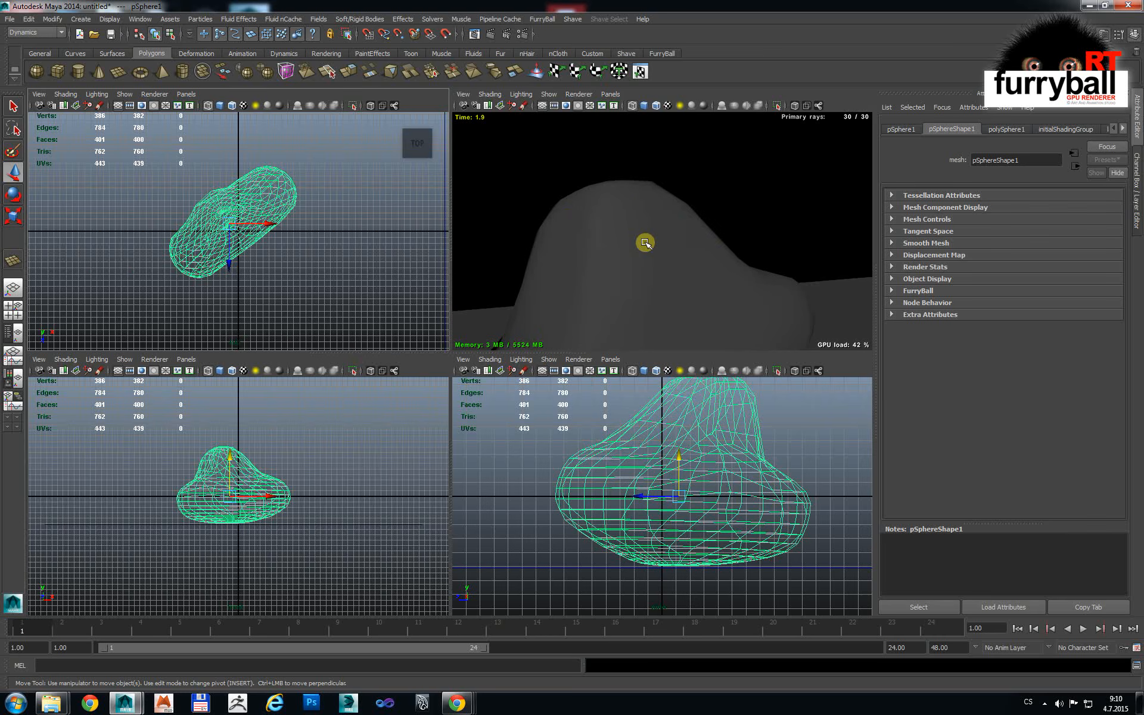
key("3")
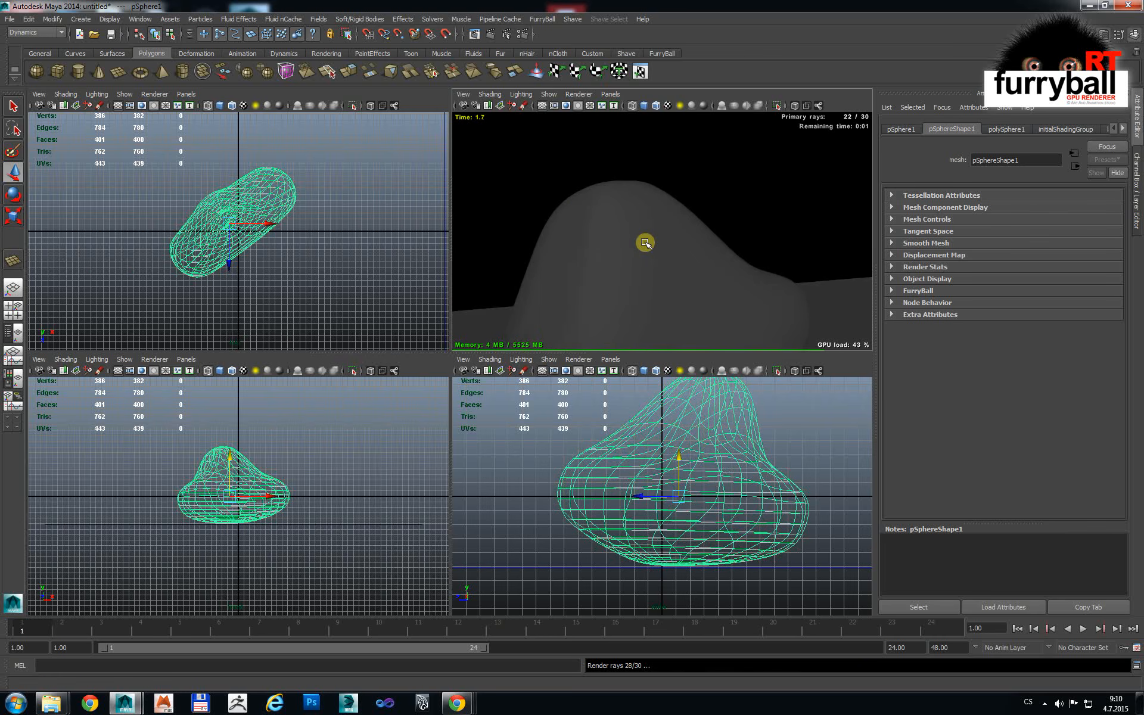
right_click_drag(645, 242, 708, 243, "alt")
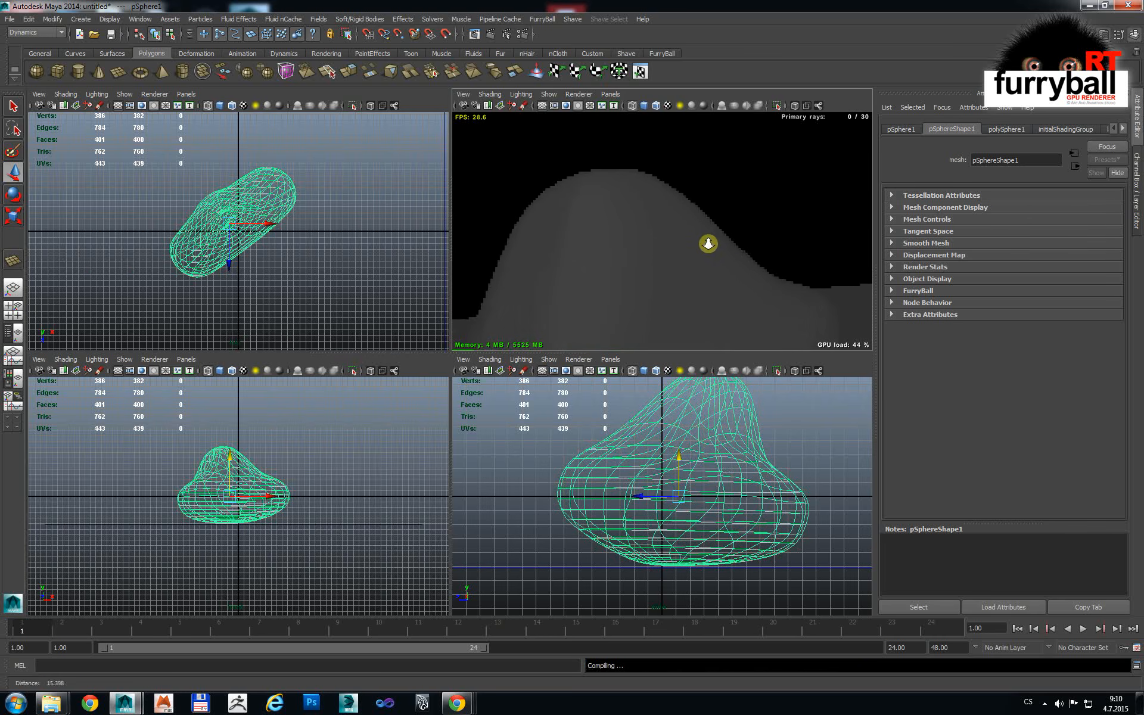
Step: Turn off the sphere's smooth mesh preview and open the Features section of the FurryBall render settings
key("1")
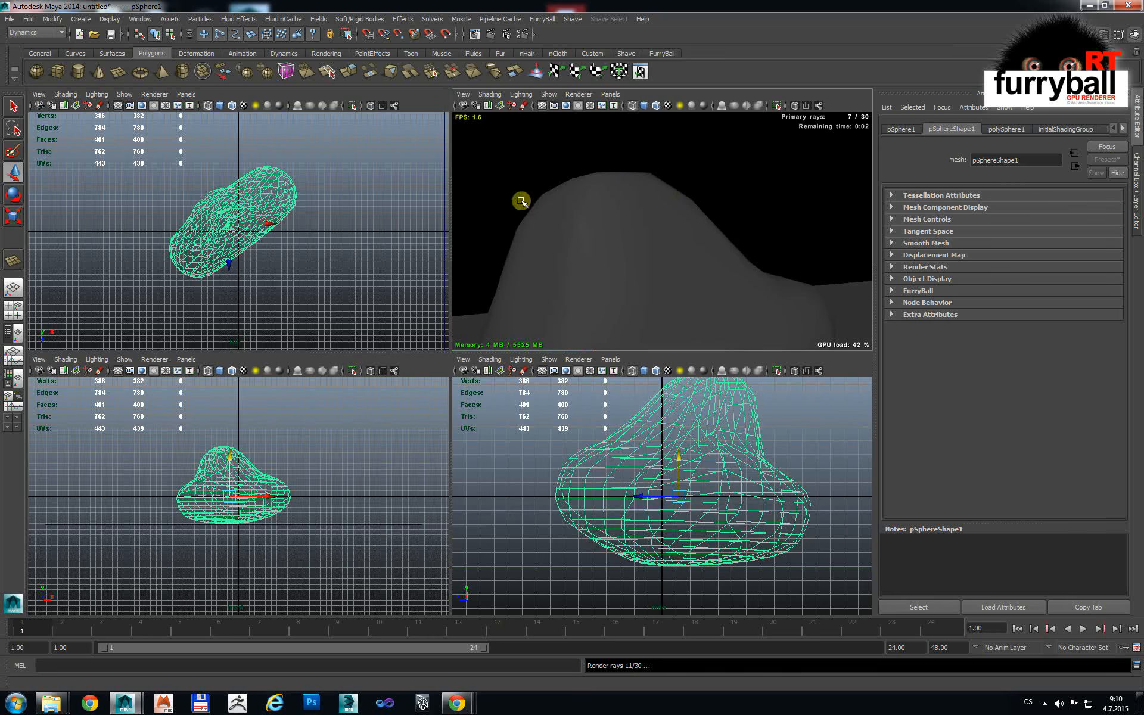
left_click(663, 53)
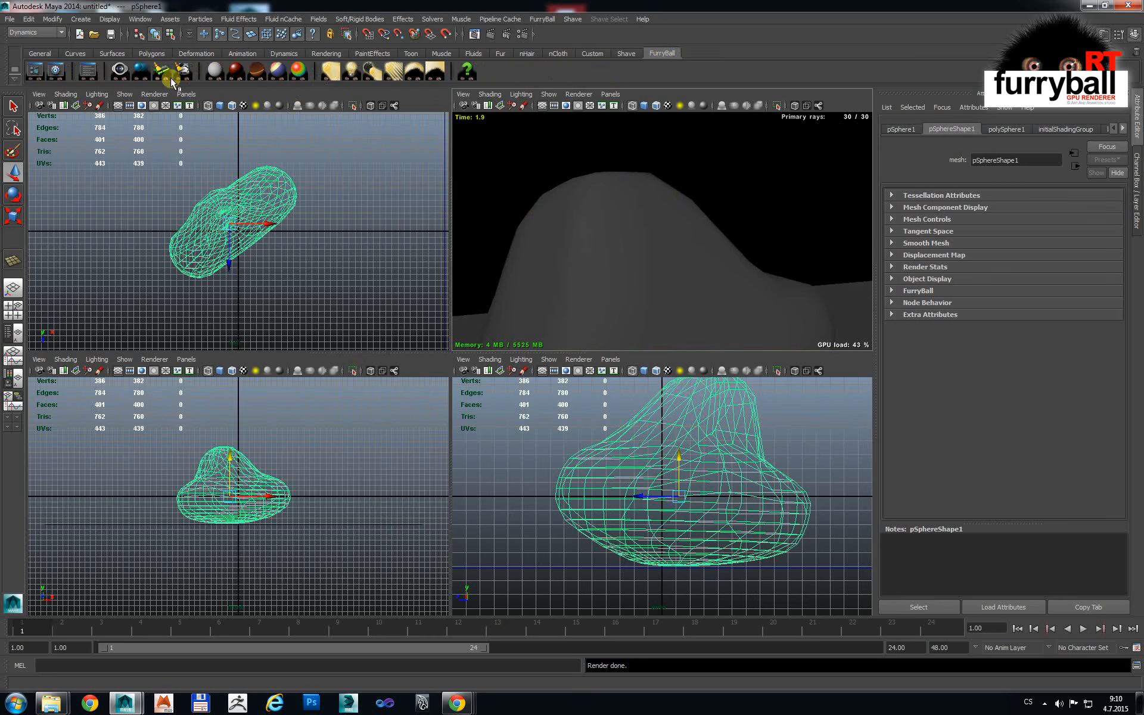
left_click(31, 71)
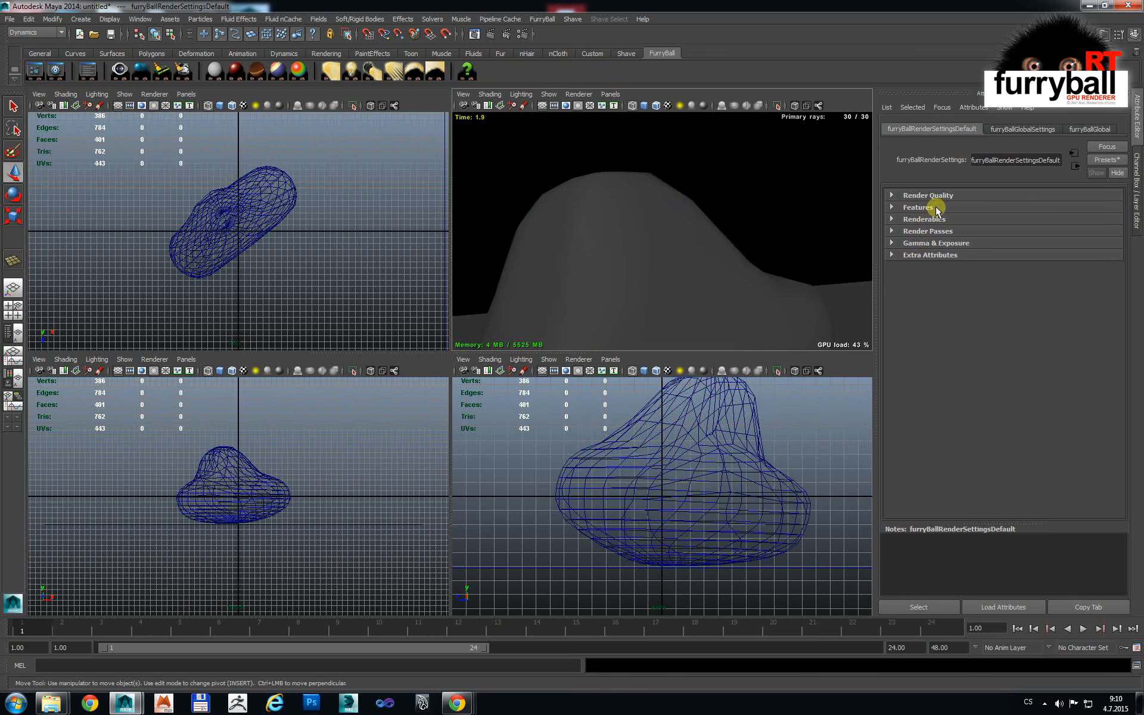
left_click(917, 208)
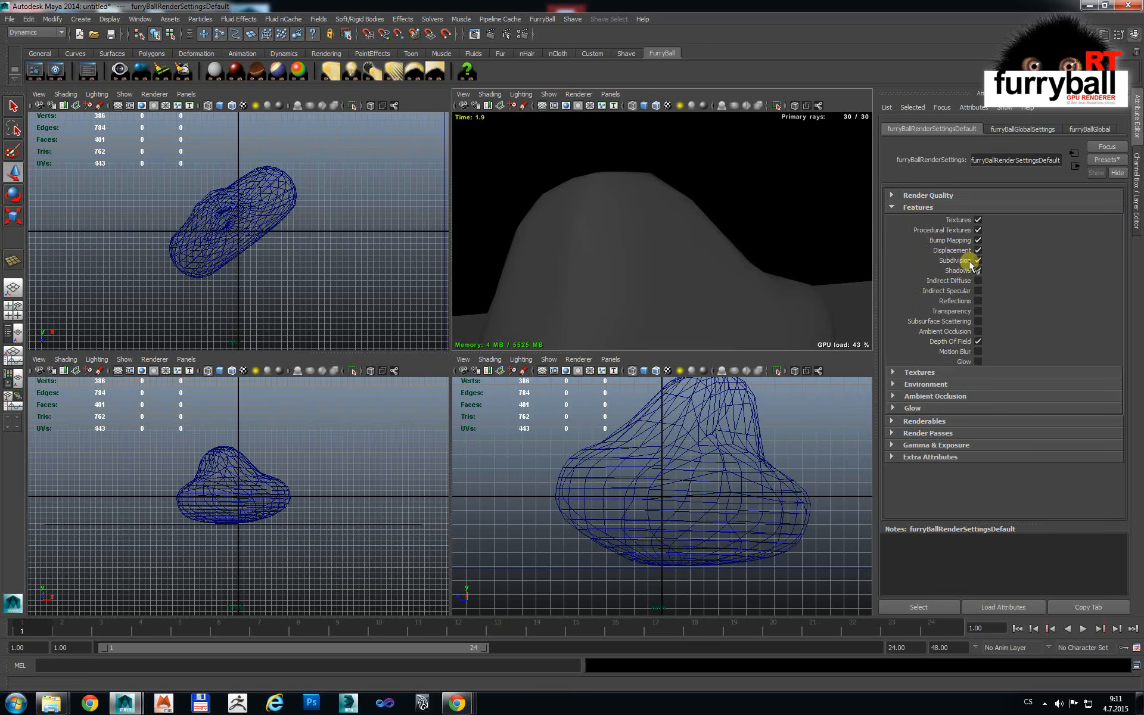
Step: Enable FurryBall subdivision in the deformed sphere's shape attributes
left_click(607, 201)
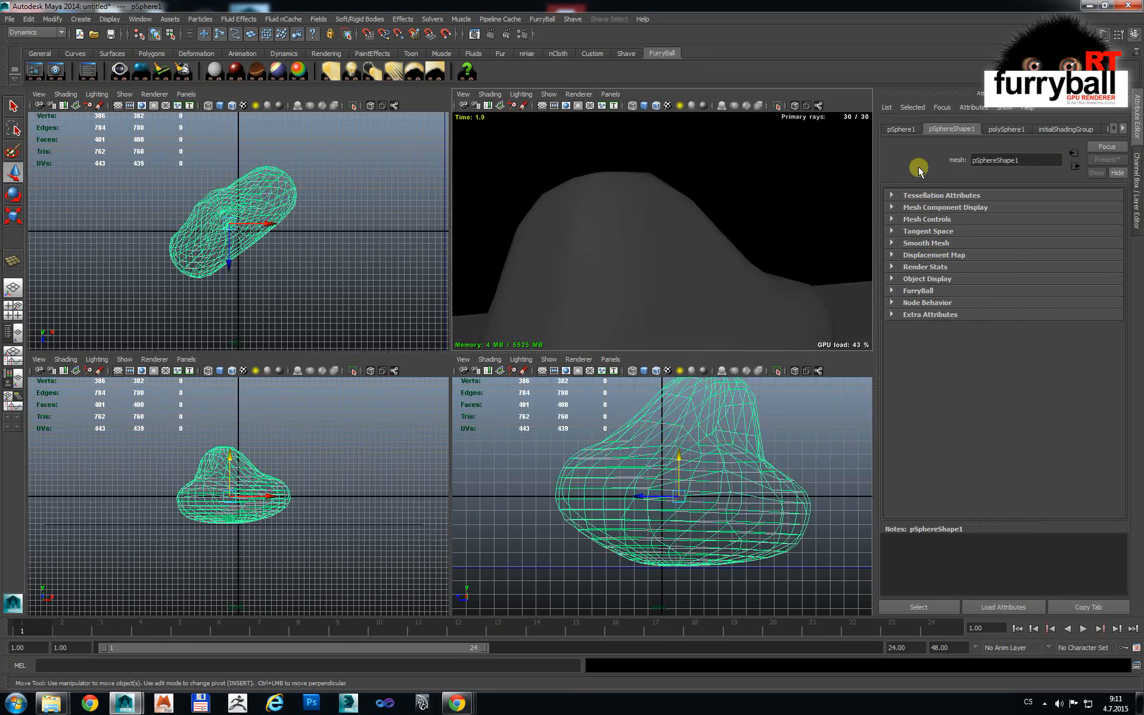
left_click(915, 266)
left_click(919, 265)
left_click(919, 290)
left_click(922, 316)
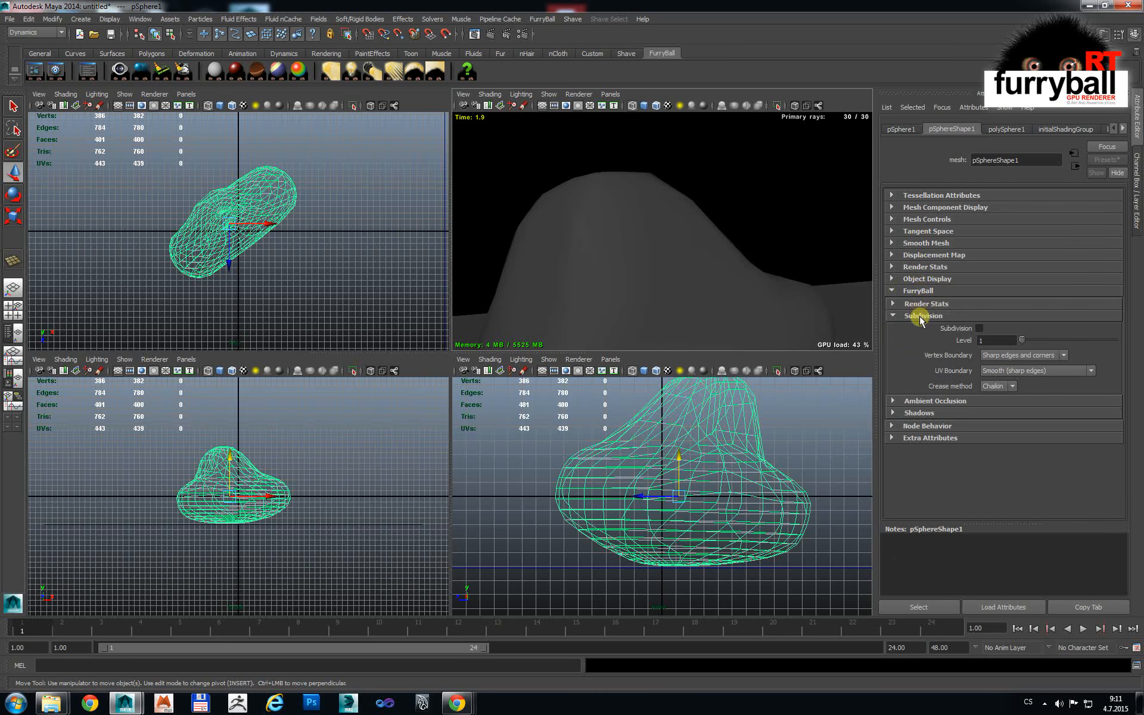
left_click(979, 328)
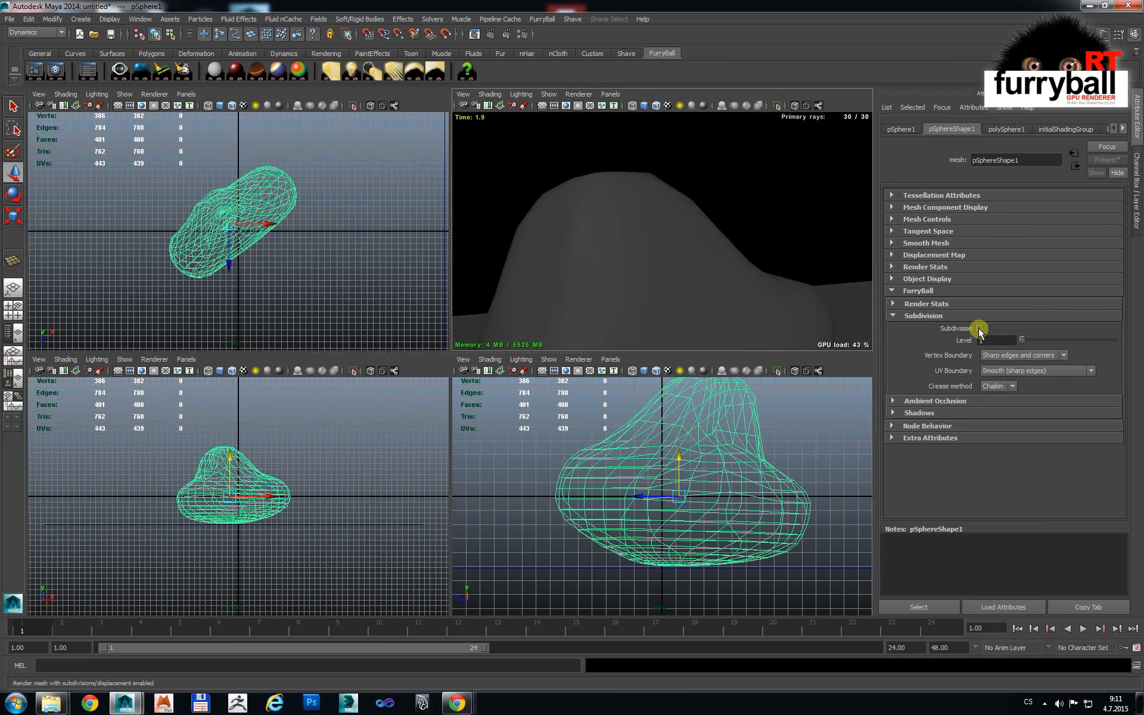
right_click_drag(650, 221, 781, 225, "alt")
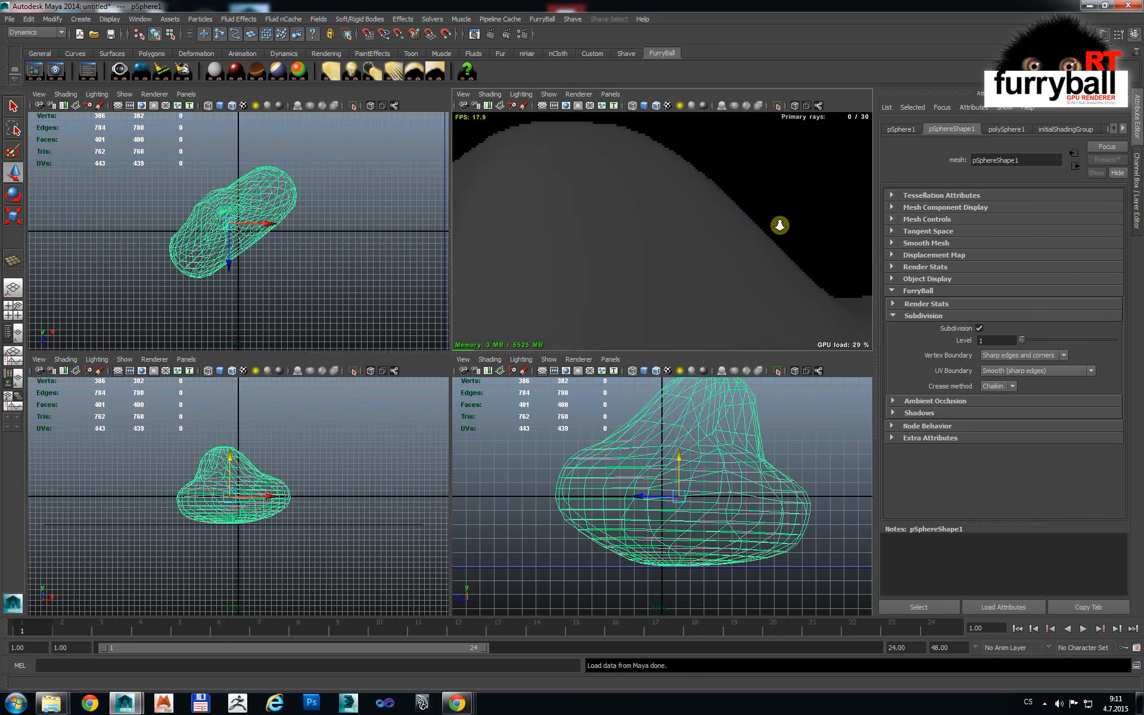
middle_click_drag(781, 225, 745, 260, "alt")
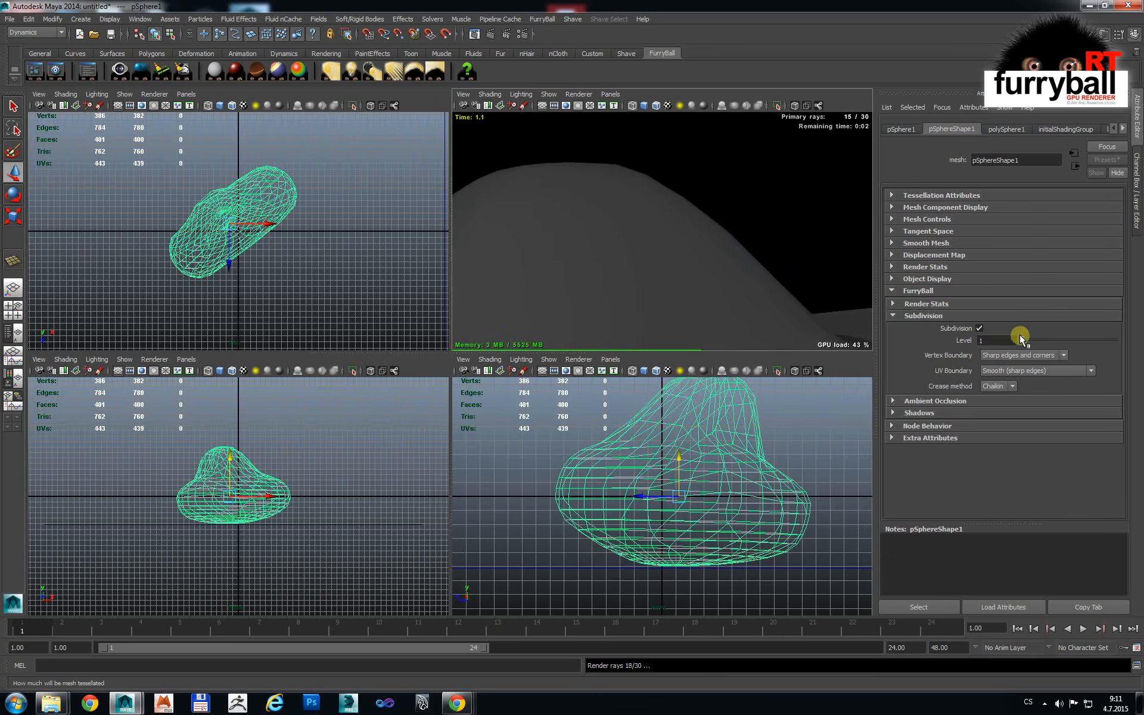
Step: Set the deformed sphere's FurryBall subdivision level to 2 and frame the whole object on its ground plane
left_click_drag(679, 227, 705, 250, "alt")
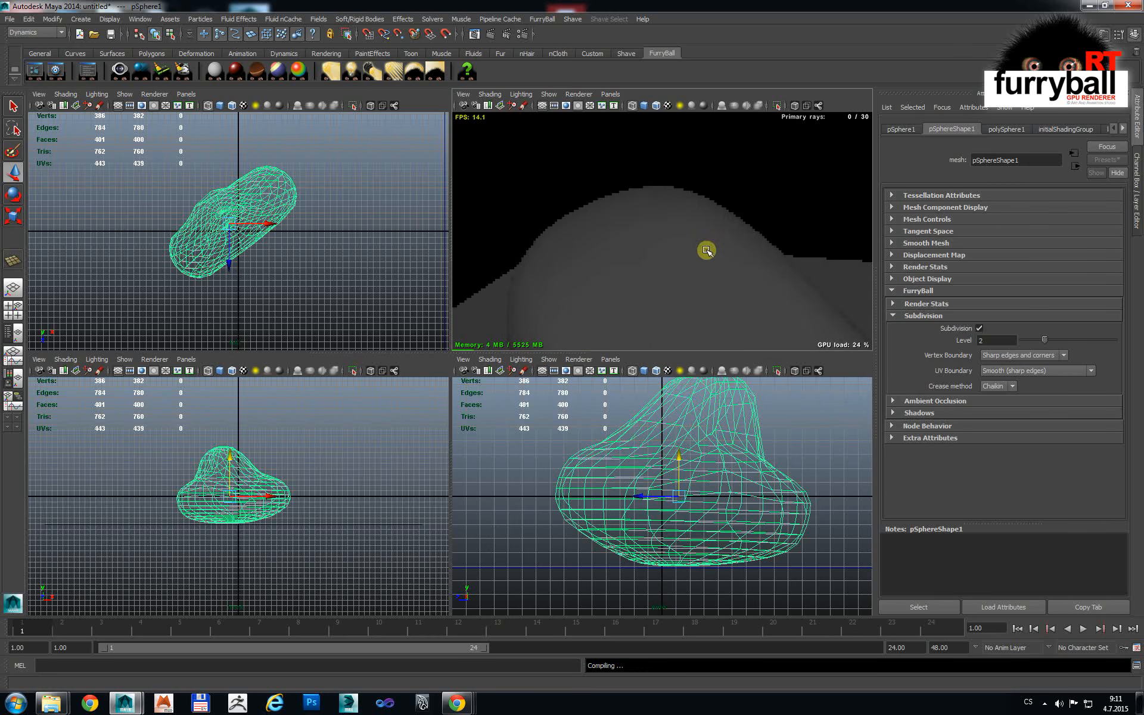
middle_click_drag(705, 251, 738, 193, "alt")
right_click_drag(738, 193, 584, 215, "alt")
left_click_drag(584, 214, 587, 274, "alt")
mouse_move(658, 278)
right_mouse_down("alt")
mouse_move(631, 276)
mouse_move(667, 276)
right_mouse_up("alt")
middle_click_drag(682, 276, 705, 240, "alt")
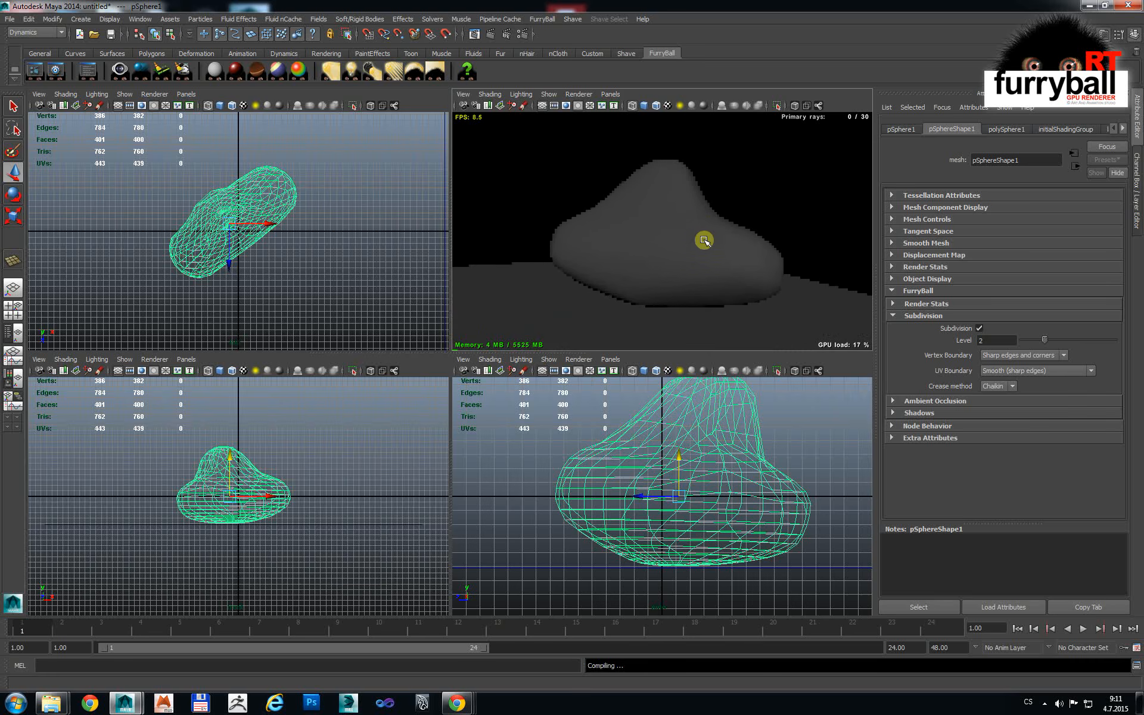
right_click_drag(705, 240, 739, 256, "alt")
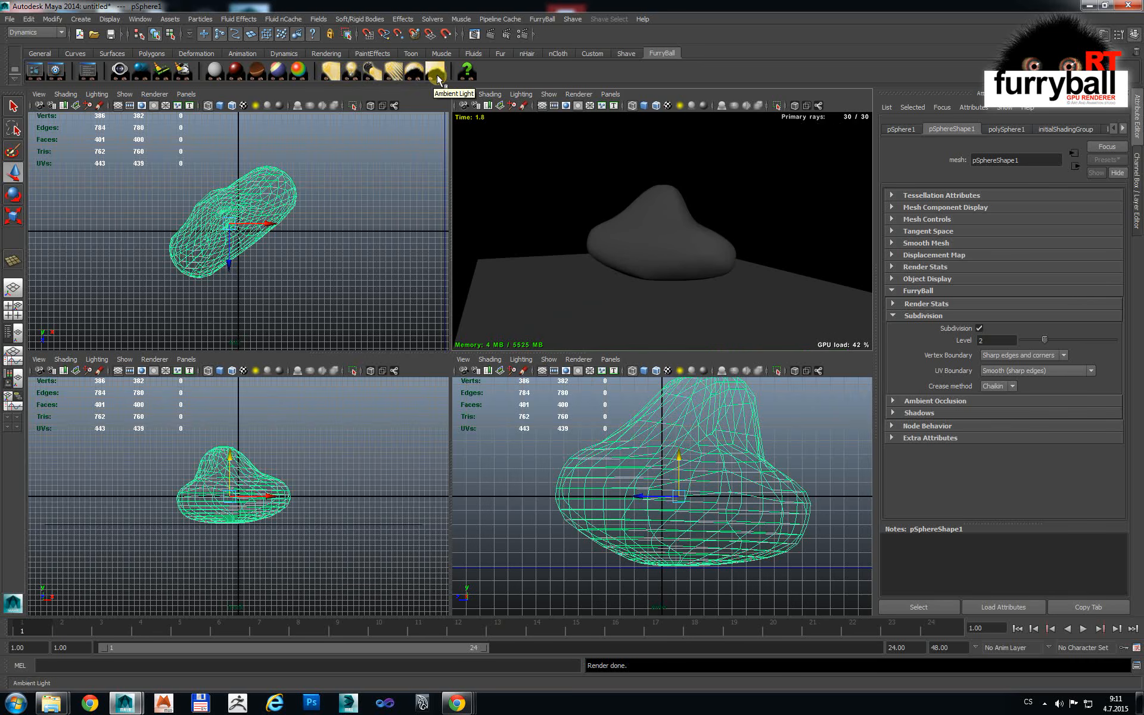
Step: Create a FurryBall point light and place it above and to one side of the deformed sphere
left_click(350, 74)
left_click_drag(241, 233, 330, 250)
left_click_drag(321, 497, 147, 397)
scroll(343, 440, "down", 2)
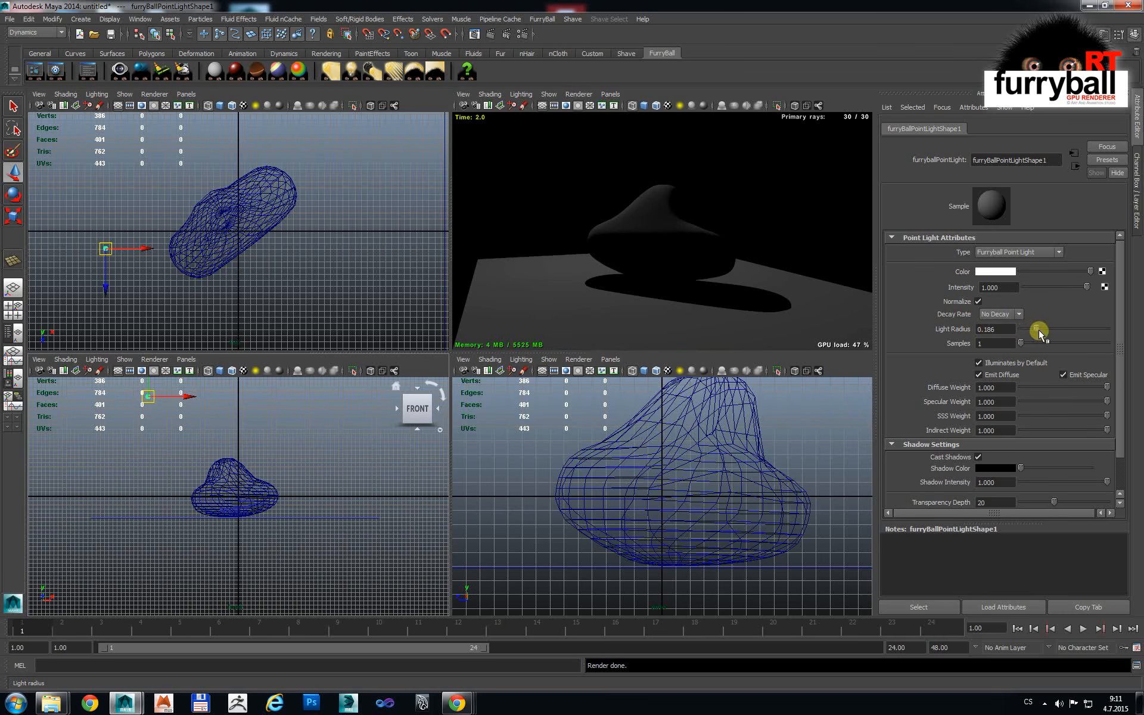
Step: Set the point light's radius to 3
left_click_drag(1038, 330, 1124, 328)
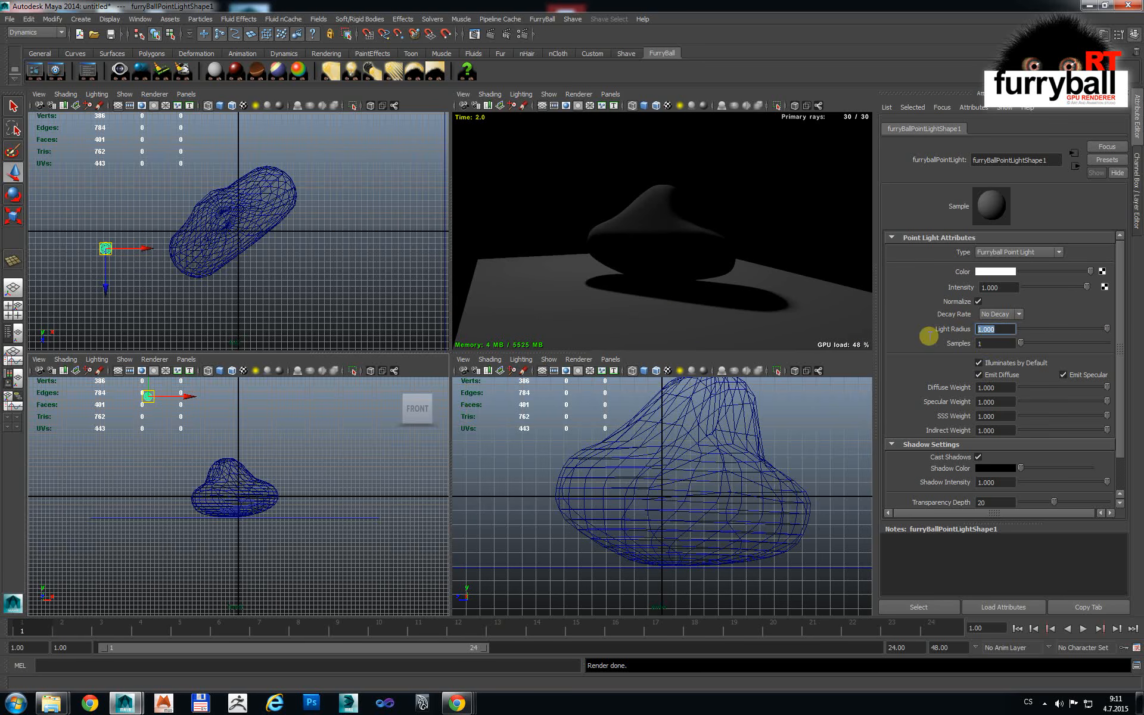
type("3")
key("Return")
mouse_move(830, 312)
left_mouse_down("alt")
mouse_move(651, 312)
mouse_move(631, 282)
mouse_move(835, 301)
left_mouse_up("alt")
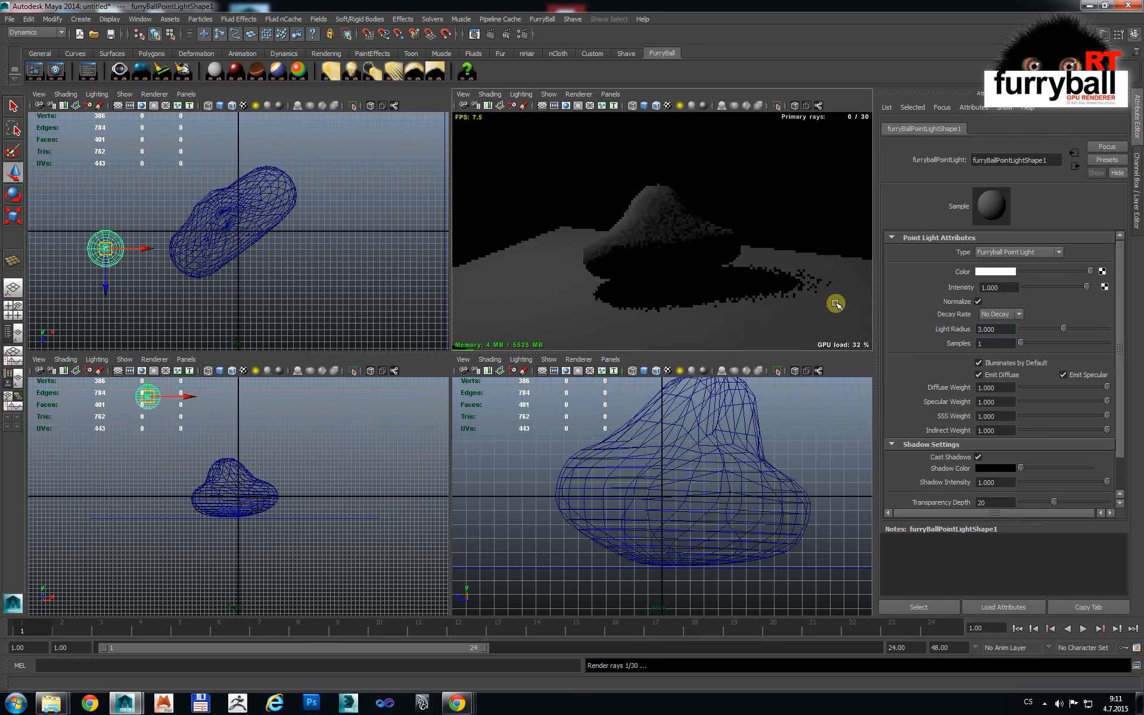
Step: Move the point light higher and farther away from the deformed sphere in the front view
right_click_drag(263, 401, 276, 465, "alt")
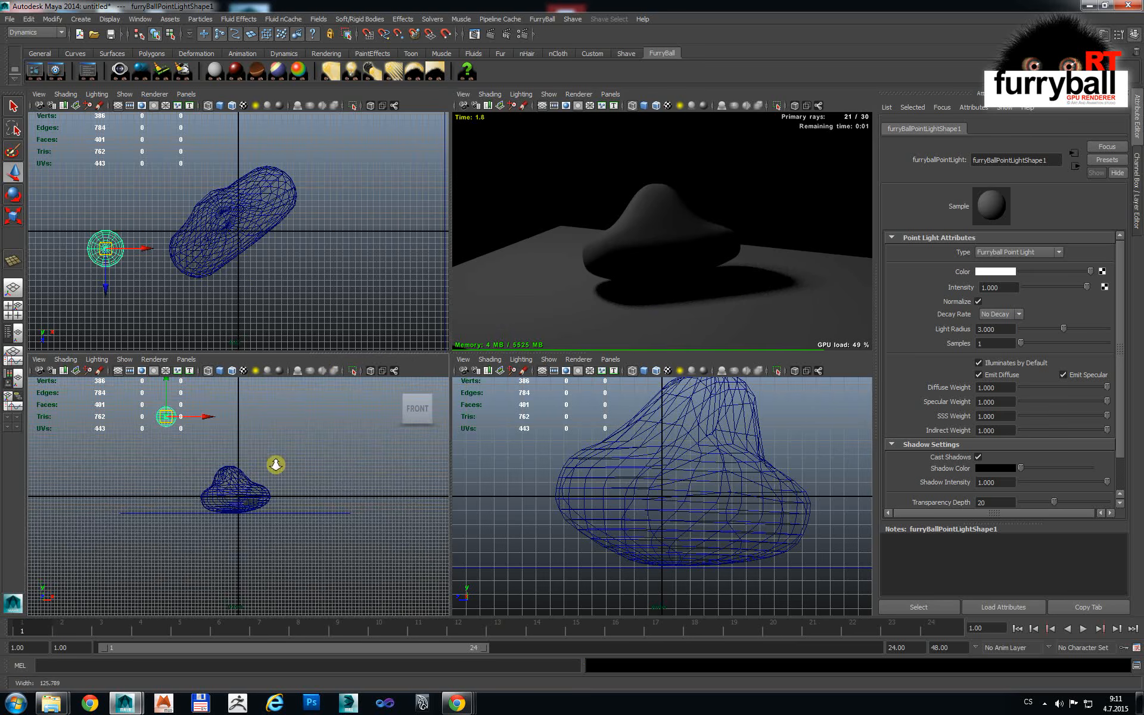
middle_click_drag(280, 462, 335, 511, "alt")
left_click_drag(239, 477, 211, 448)
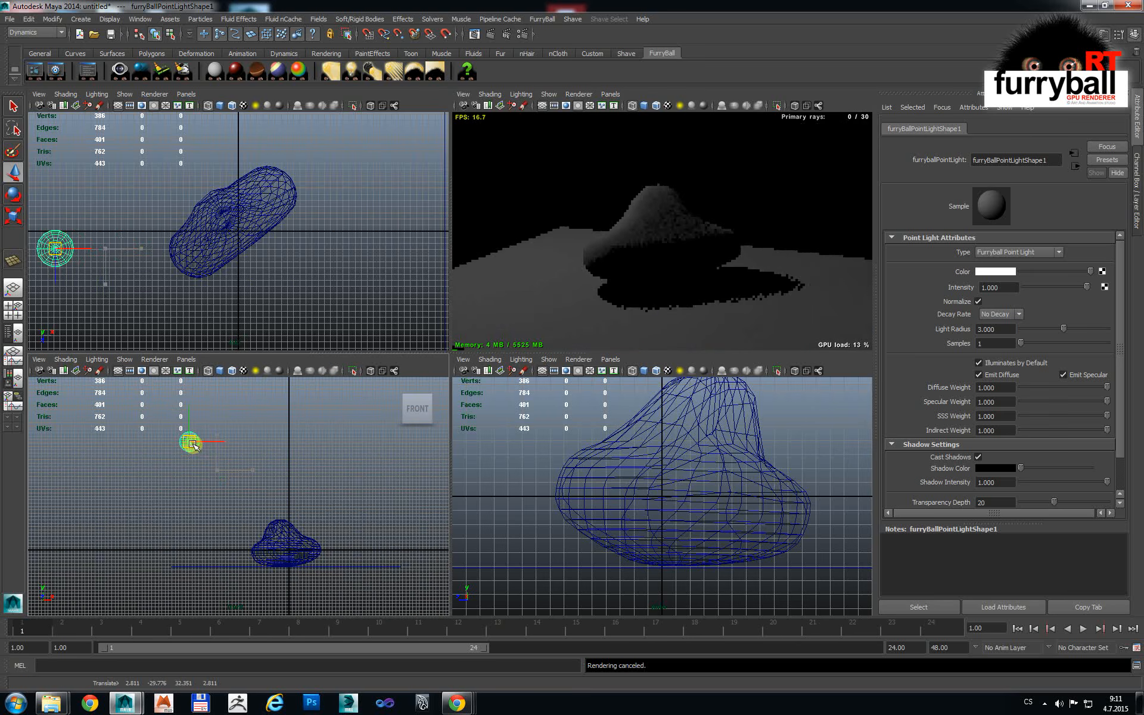
Step: Try enlarging the point light with the Scale tool, then shrink it back
left_click(12, 223)
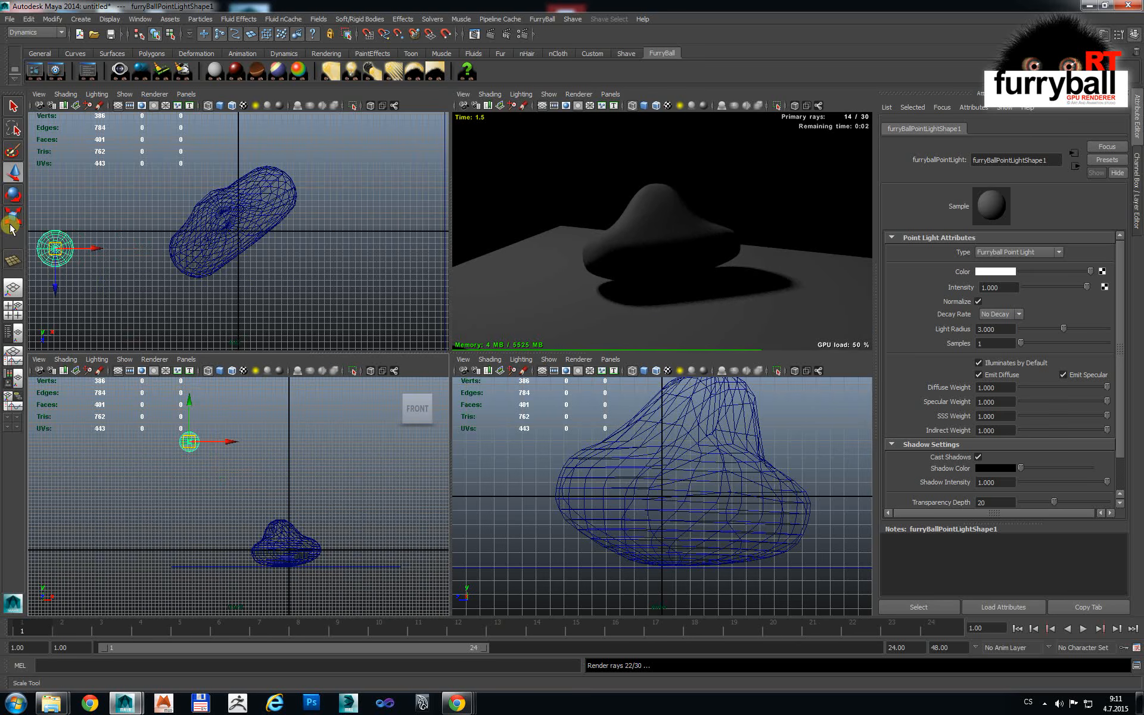
left_click_drag(190, 443, 266, 436)
left_click_drag(189, 443, 404, 439)
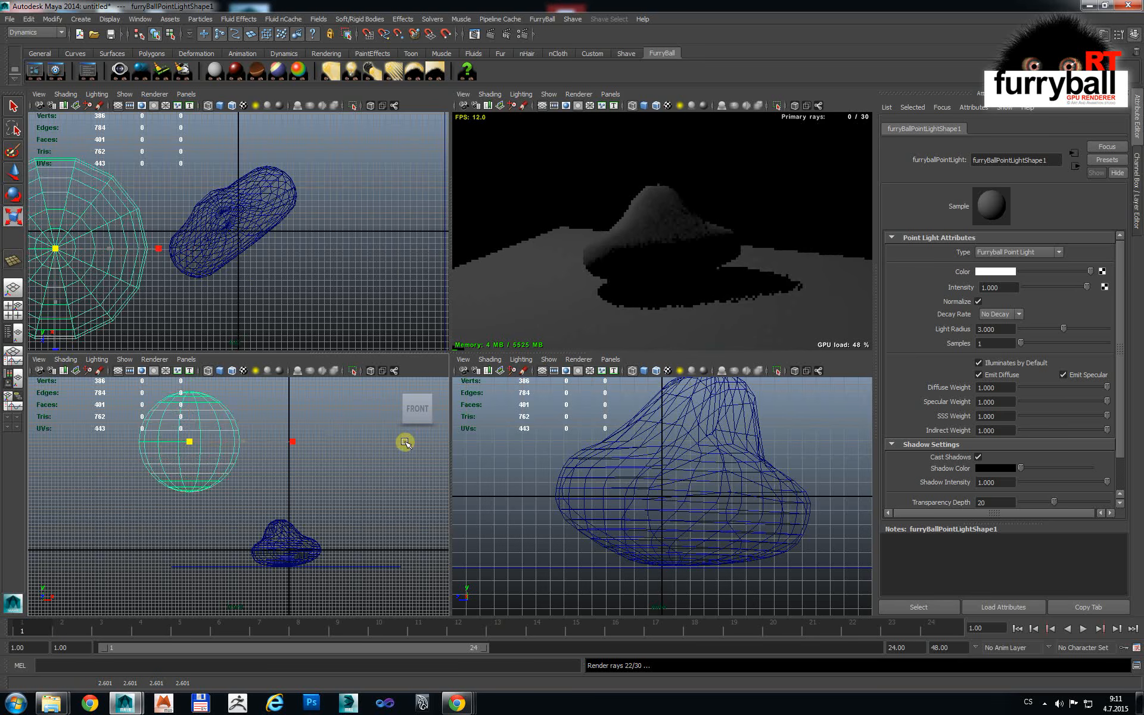
left_click_drag(191, 441, 65, 462)
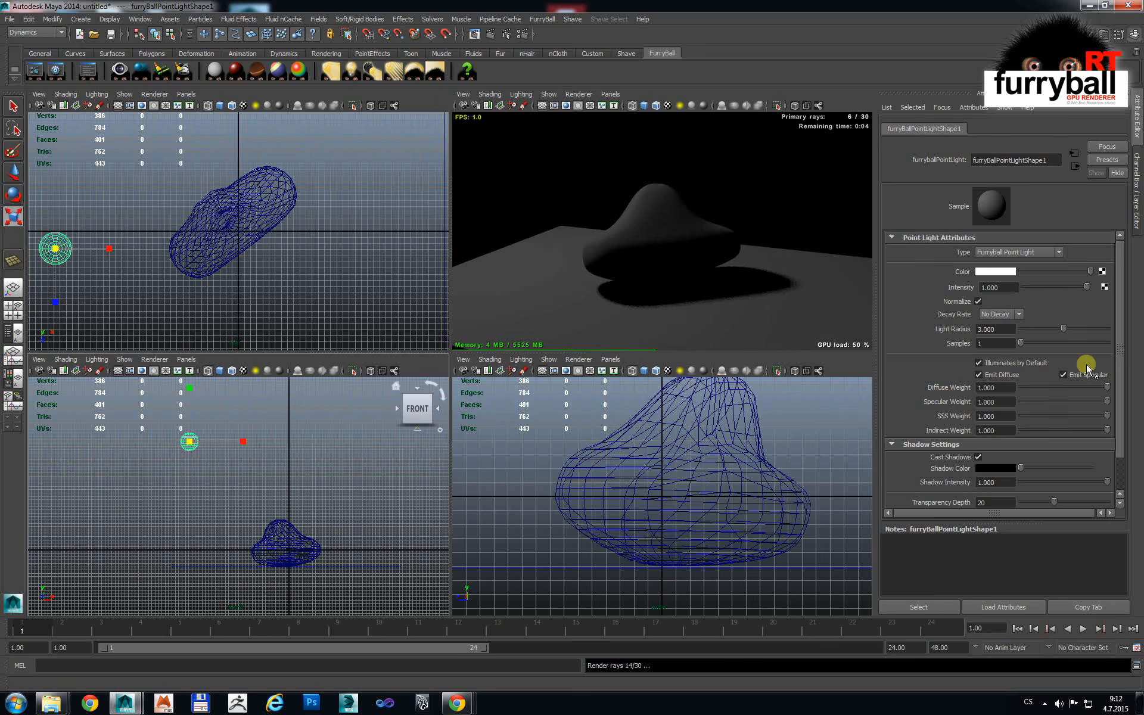
Step: Set the point light's radius to 6 and clear the selection
type("6")
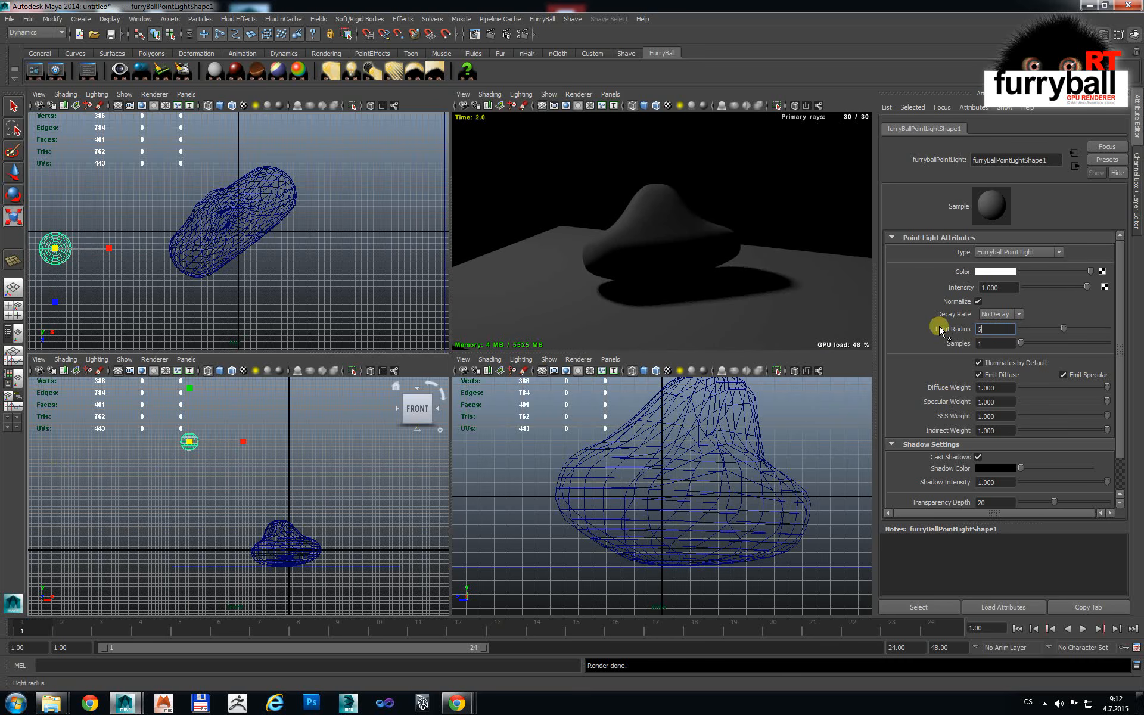
key("Return")
left_click_drag(623, 292, 721, 252, "alt")
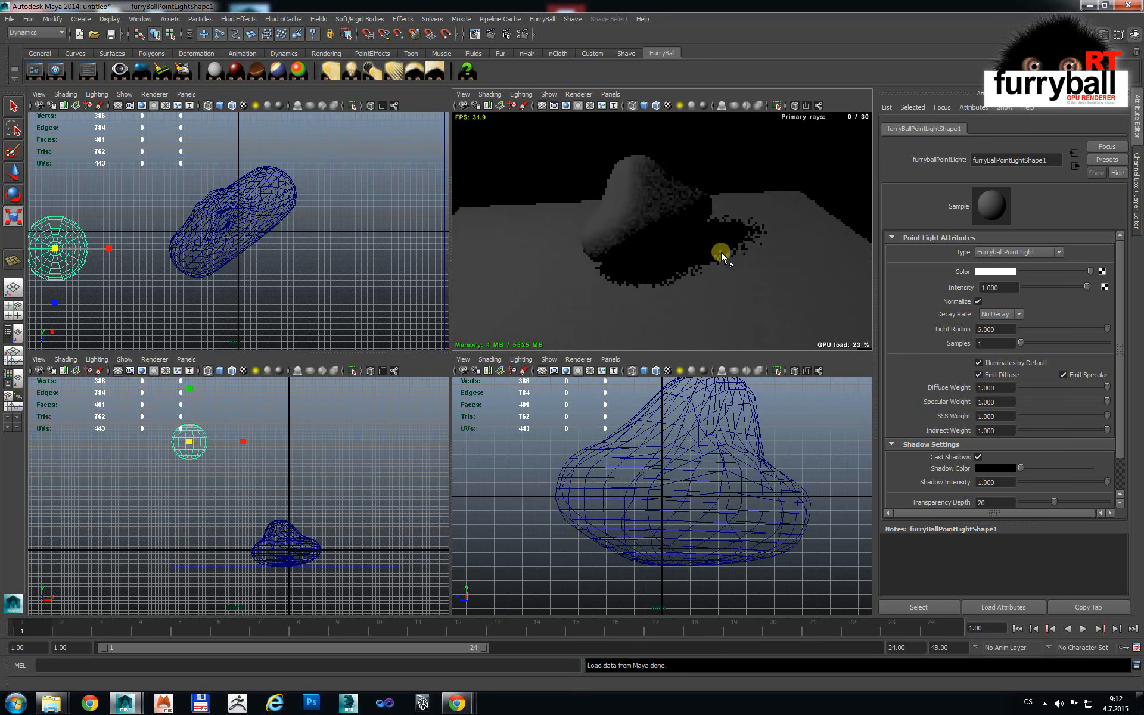
left_click(785, 242)
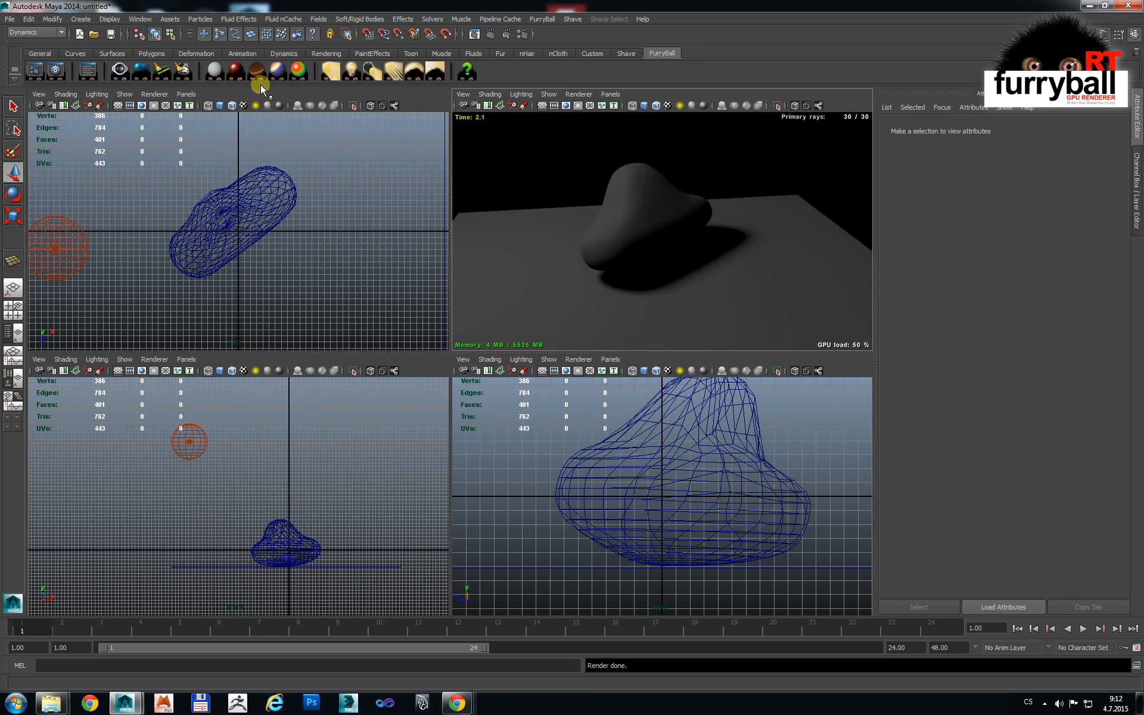
Step: Assign a new FurryBall basic material to the deformed sphere and create a second, unassigned basic material
mouse_move(695, 273)
left_mouse_down("alt")
mouse_move(810, 274)
mouse_move(738, 272)
mouse_move(755, 274)
mouse_move(747, 296)
mouse_move(758, 284)
mouse_move(709, 283)
left_mouse_up("alt")
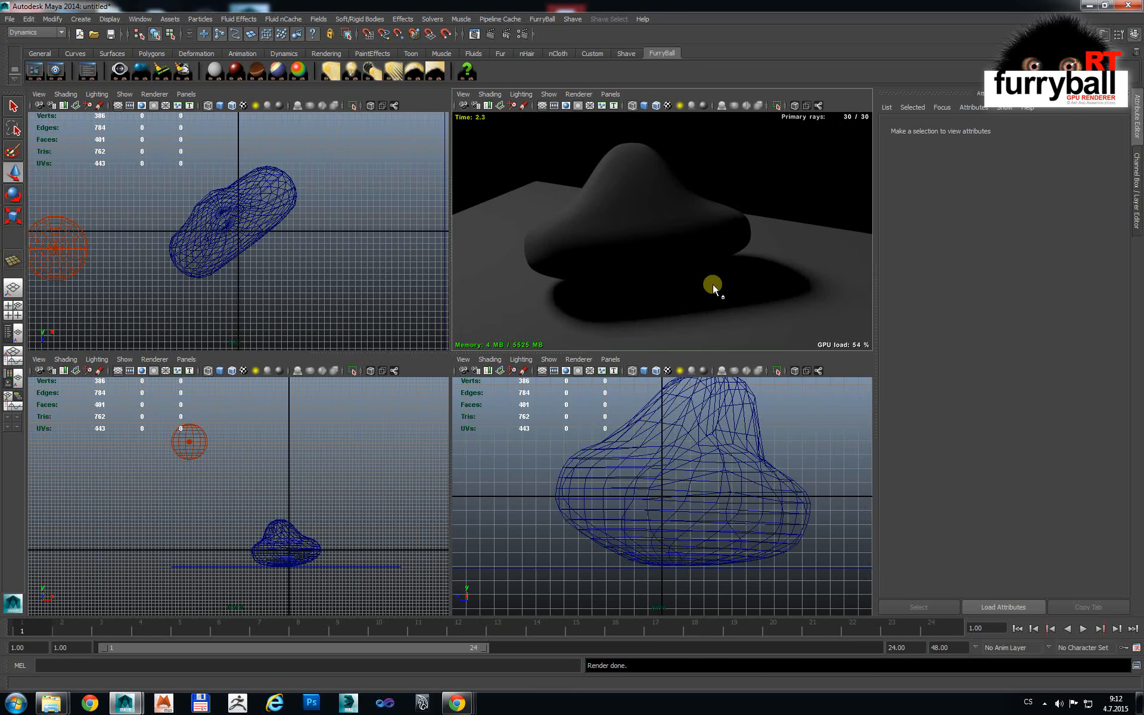
mouse_move(713, 284)
left_mouse_down("alt")
mouse_move(663, 272)
mouse_move(726, 269)
mouse_move(709, 274)
left_mouse_up("alt")
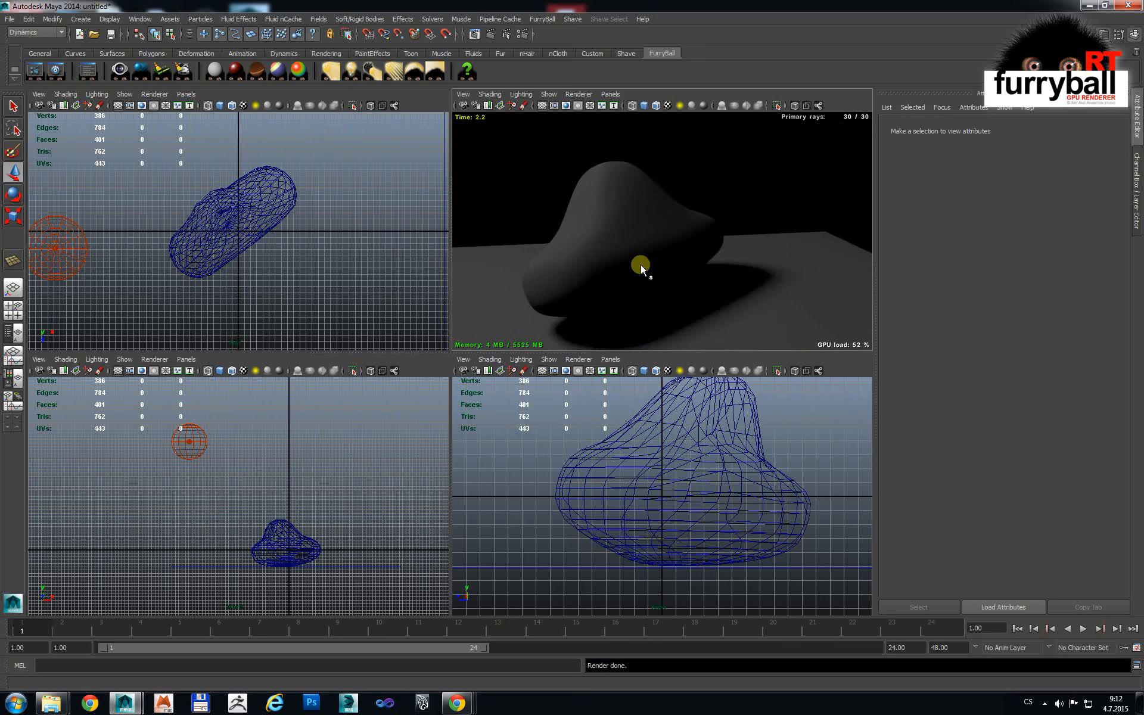
mouse_move(641, 266)
left_mouse_down("alt")
mouse_move(657, 267)
mouse_move(650, 251)
left_mouse_up("alt")
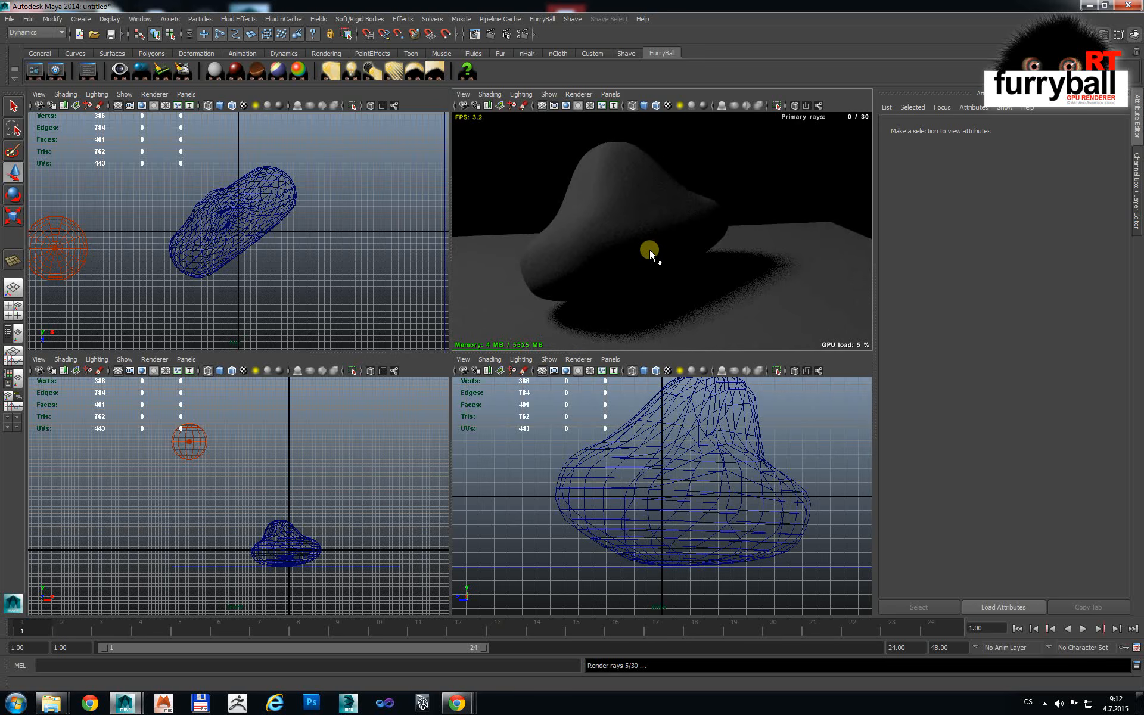
left_click(597, 152)
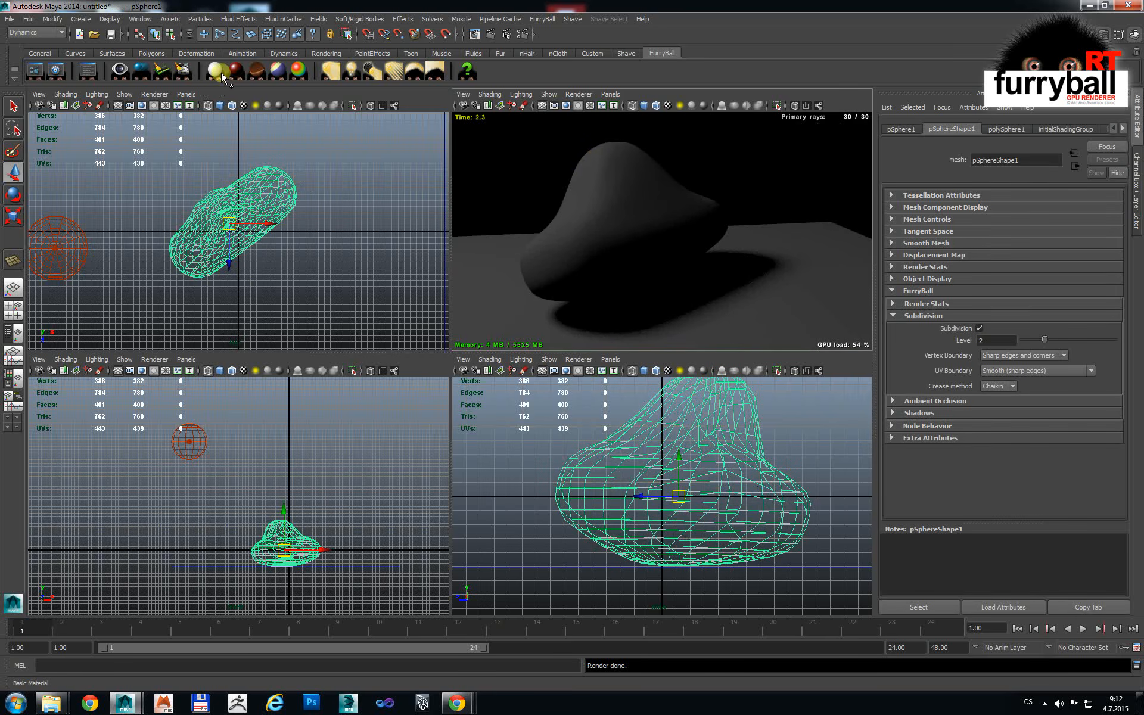
left_click(215, 71)
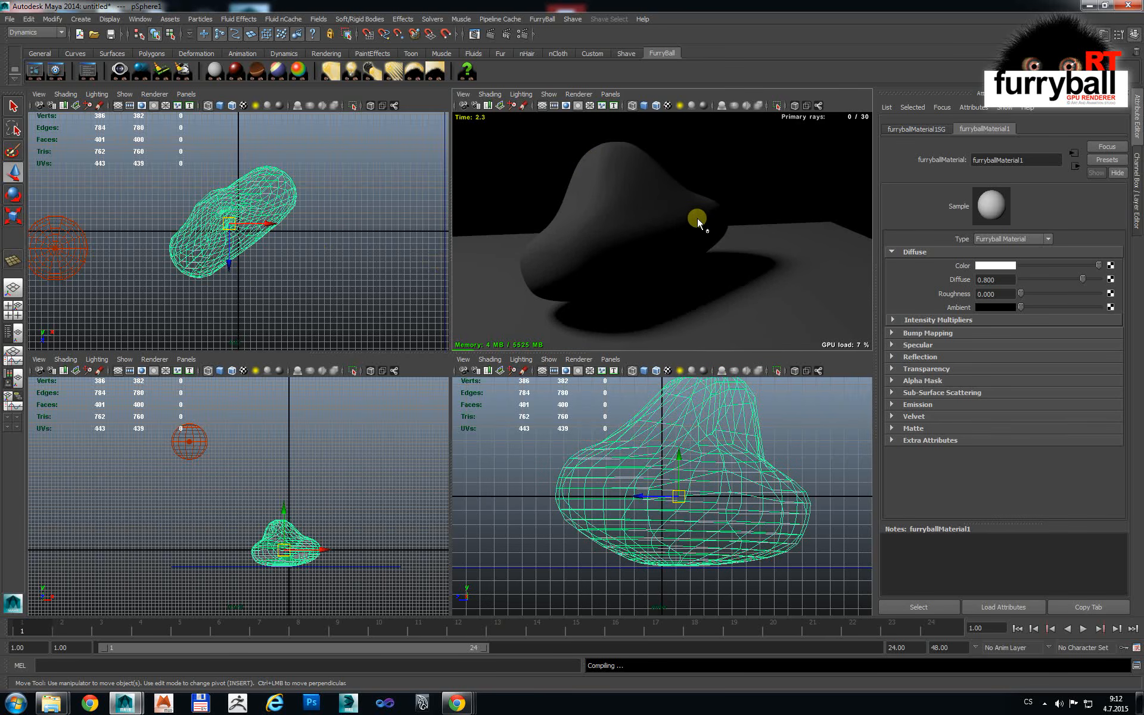
left_click(822, 253)
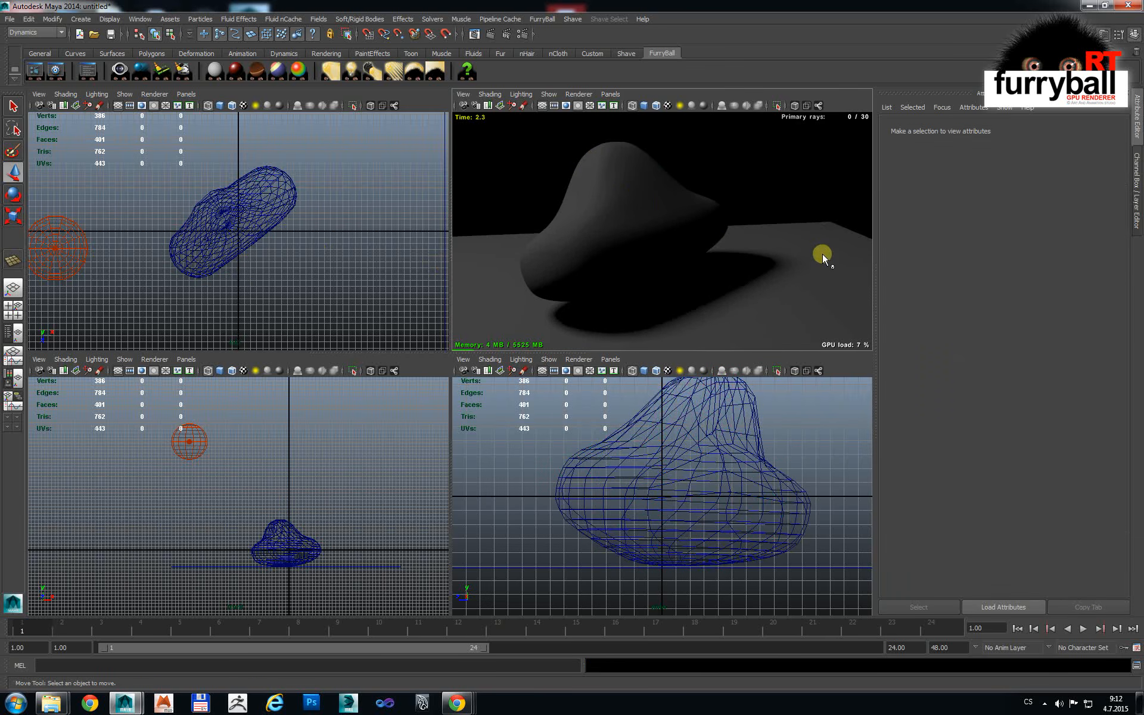
left_click(220, 71)
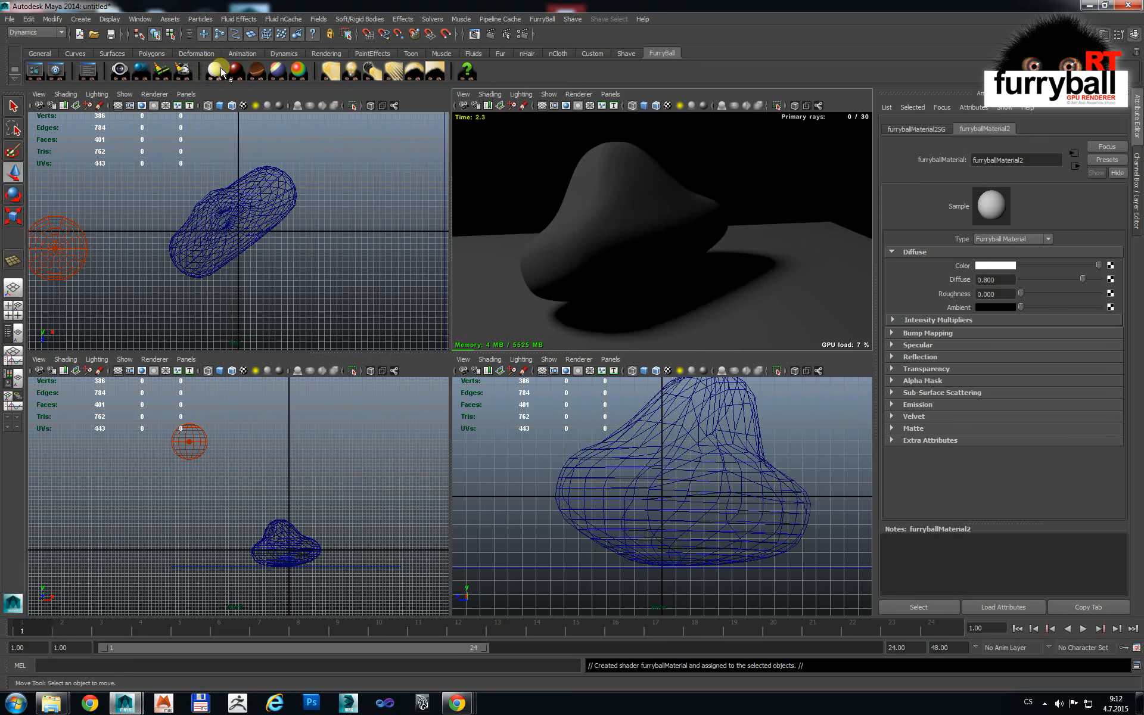
Step: Open the Hypershade, keep it clear of the rendered view, and select the second FurryBall material
left_click(140, 18)
mouse_move(174, 48)
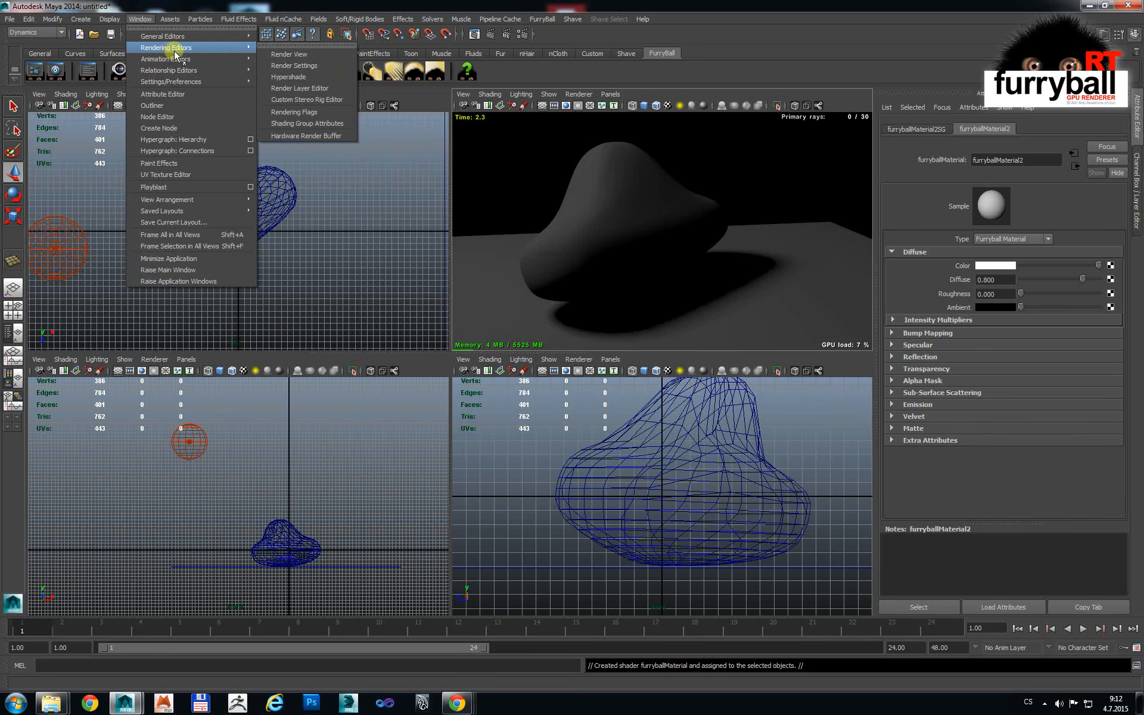
left_click(293, 76)
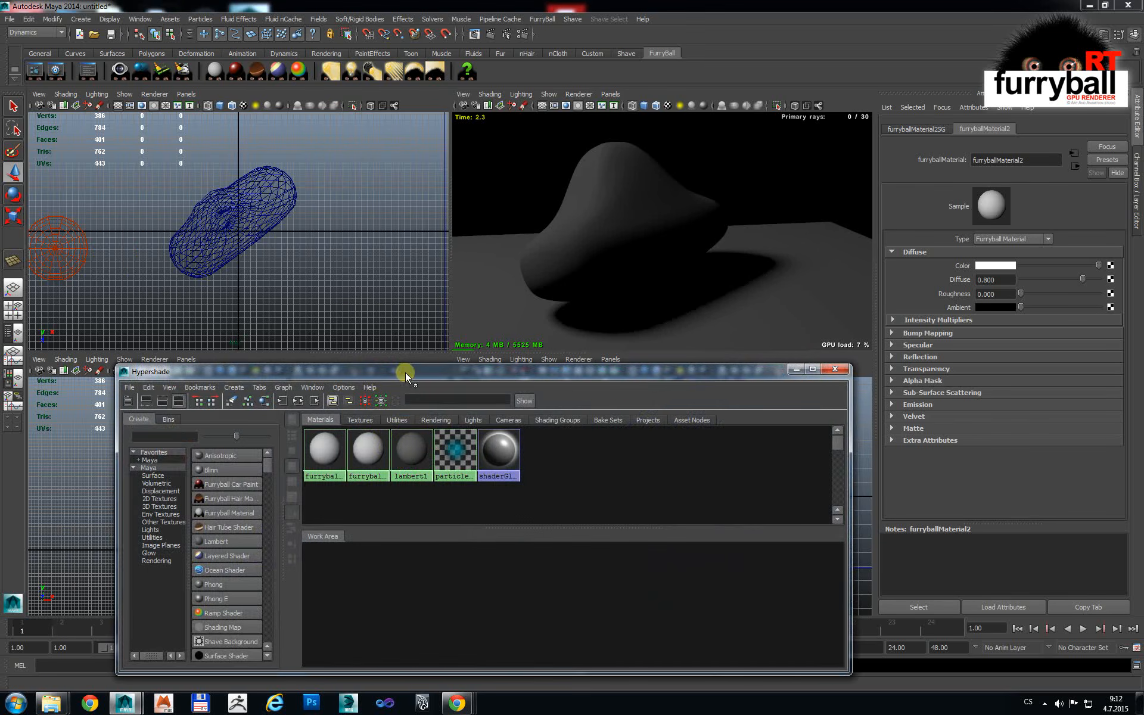
left_click_drag(405, 372, 394, 457)
left_click(351, 538)
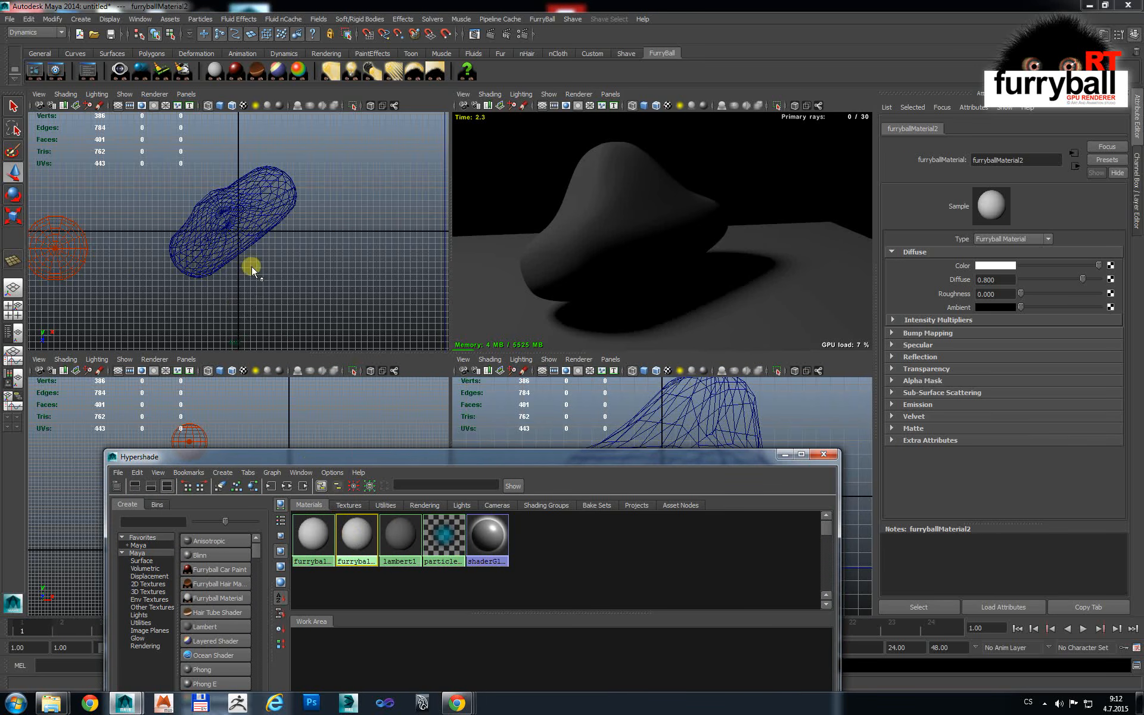
Step: Set the diffuse color of the deformed sphere's FurryBall material to red
left_click(249, 224)
left_click(1066, 129)
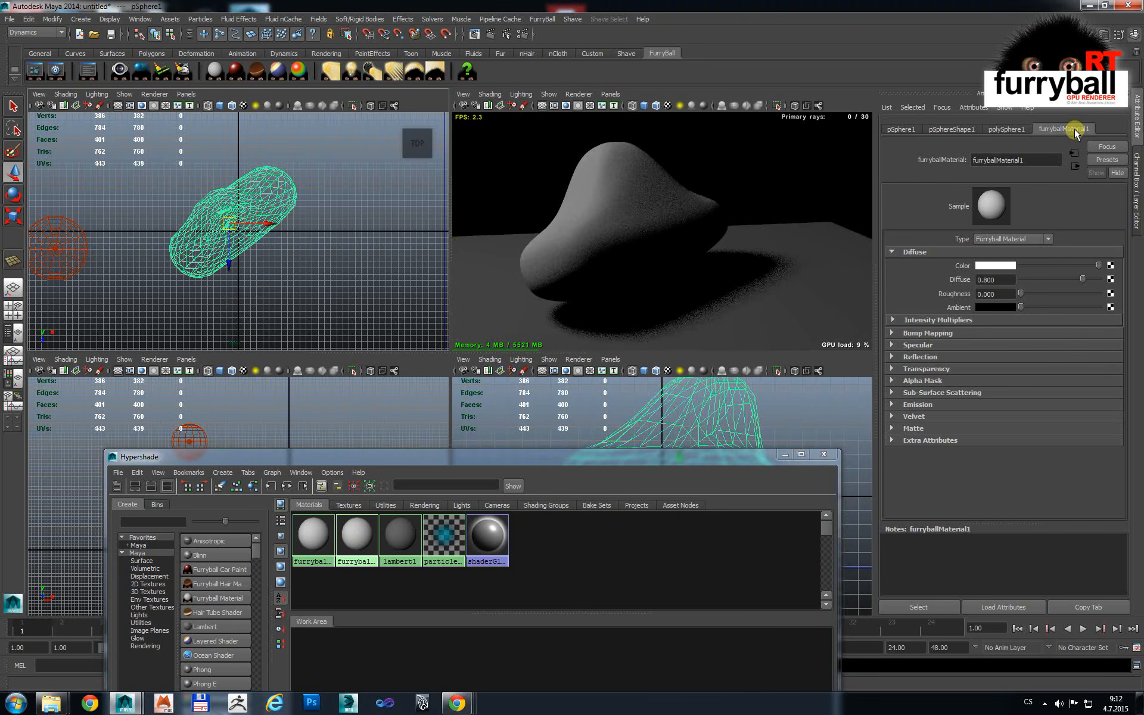
left_click(1002, 266)
left_click_drag(998, 297, 1043, 299)
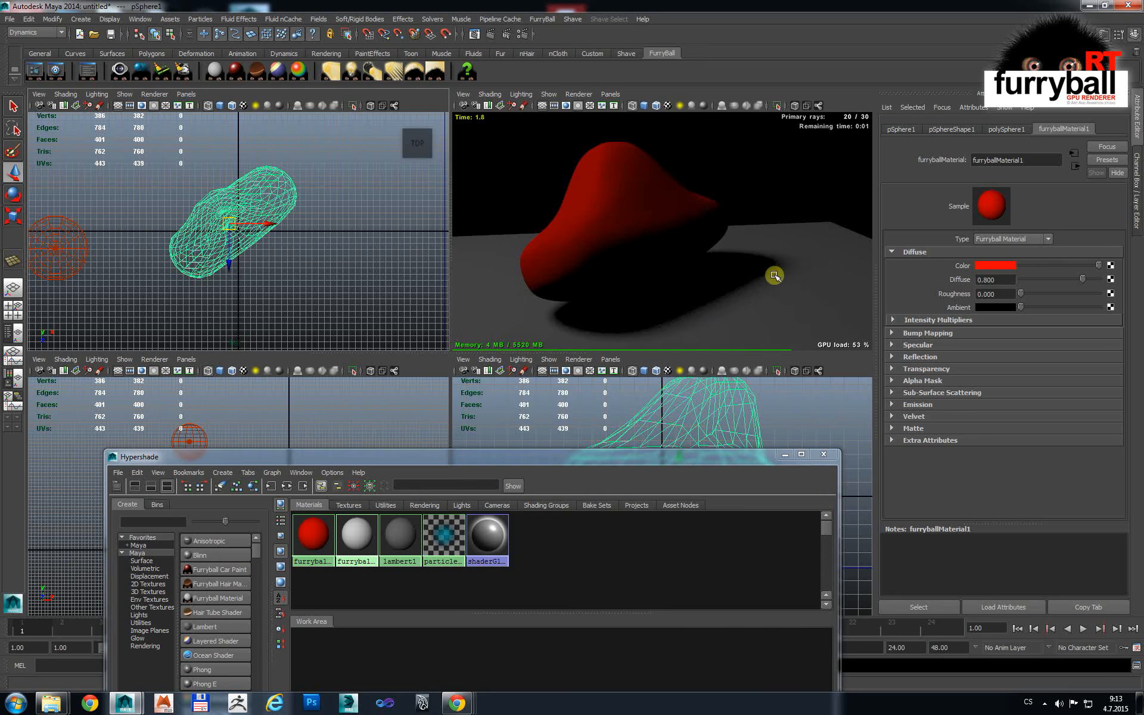
Step: Raise the specular weight of the second, white FurryBall material to about 0.843
left_click(776, 276)
left_click(350, 538)
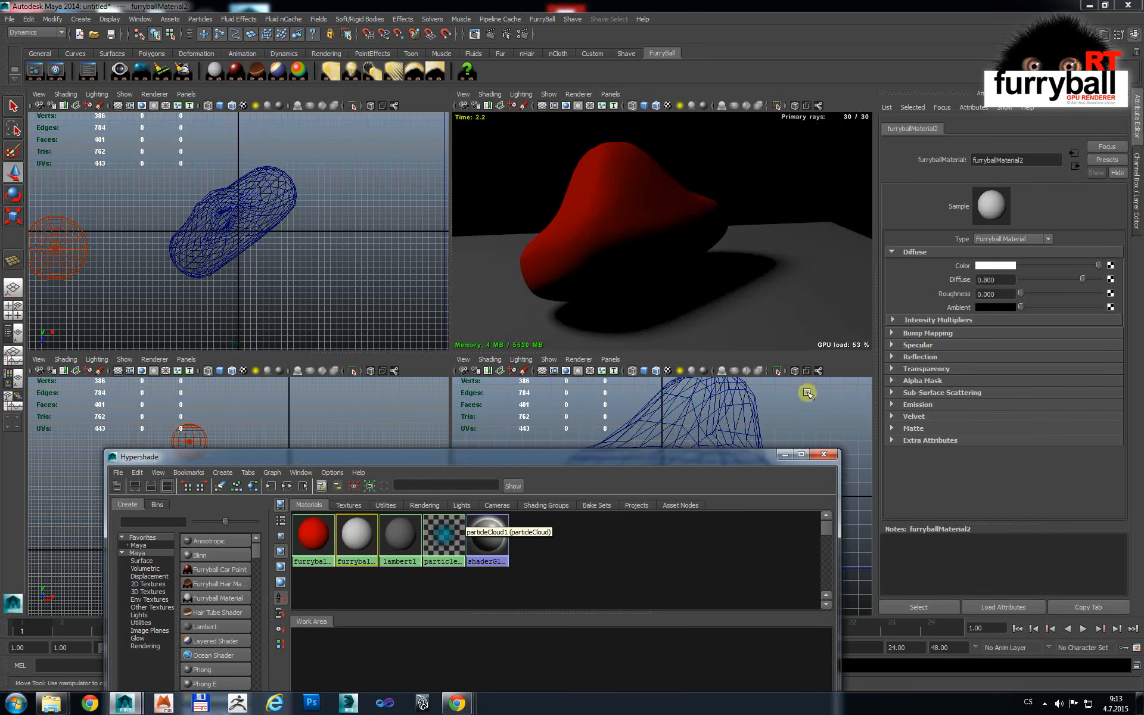
left_click(918, 345)
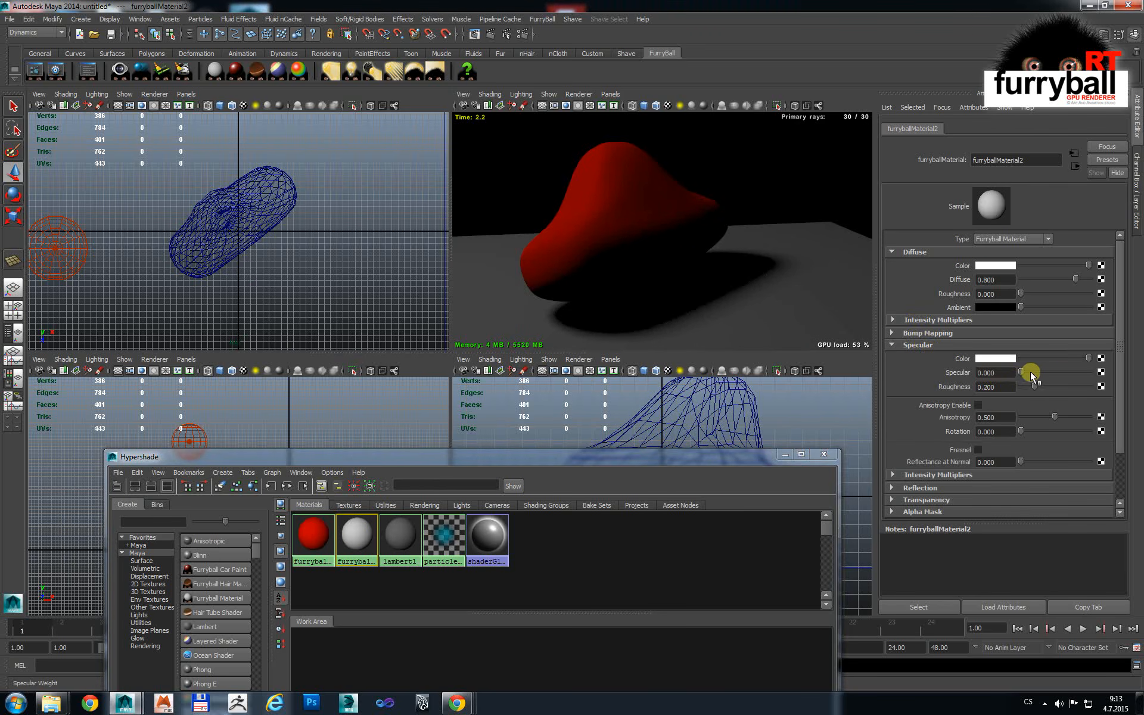
left_click_drag(1030, 372, 1052, 372)
mouse_move(718, 270)
left_mouse_down("alt")
mouse_move(810, 266)
mouse_move(738, 262)
left_mouse_up("alt")
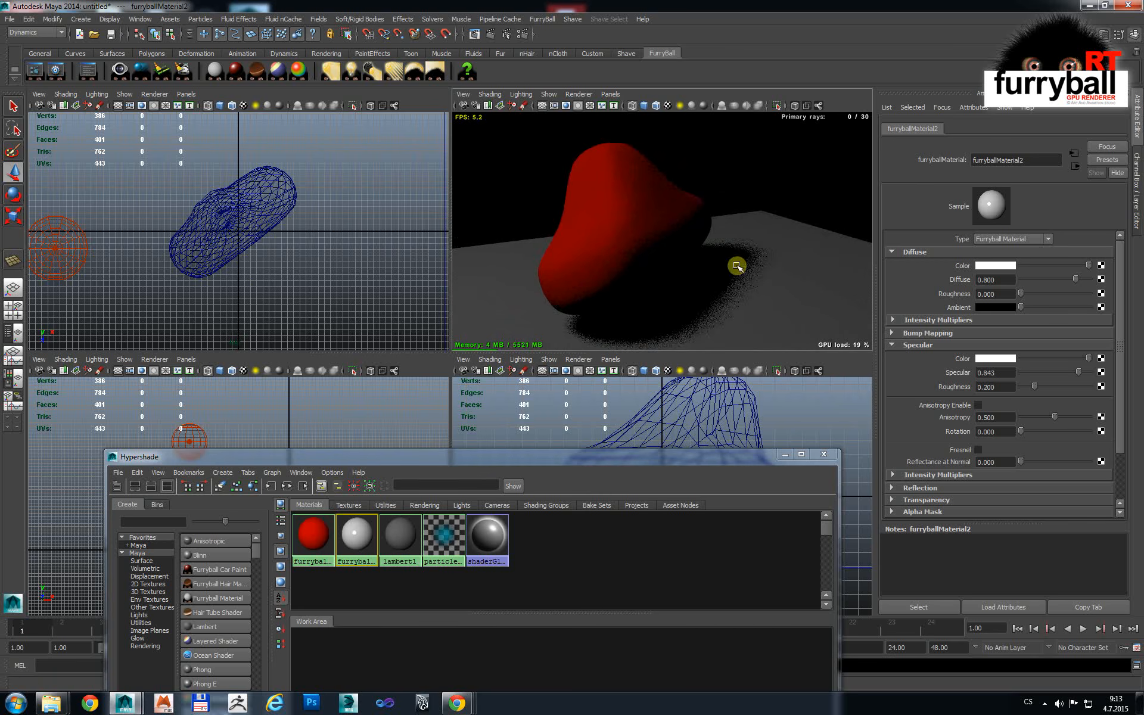
Step: Enable Indirect Specular in the FurryBall render settings, check the render from several angles, and clear the selection
left_click(36, 75)
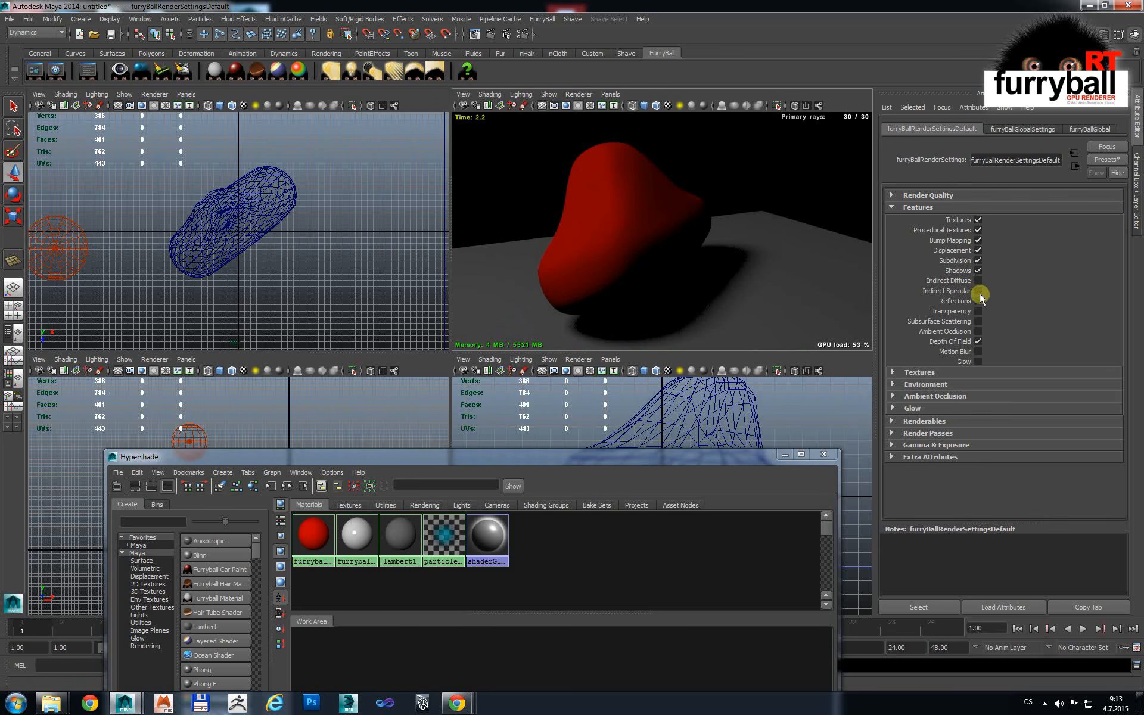
left_click_drag(647, 248, 672, 250, "alt")
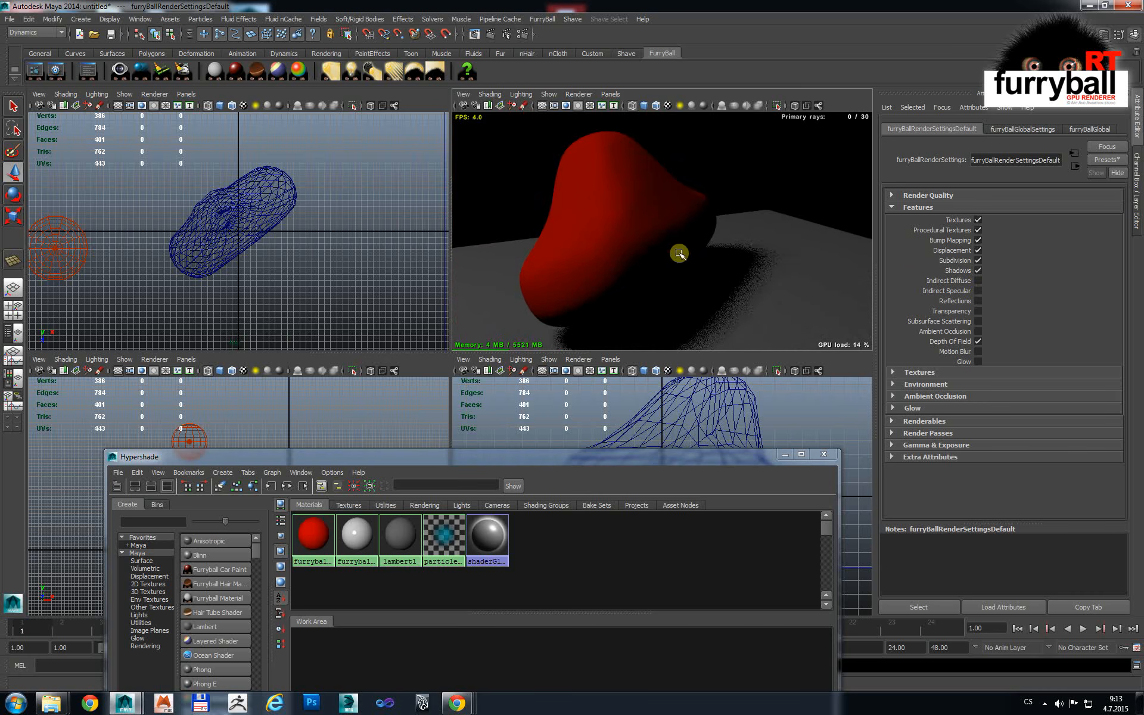
left_click_drag(764, 248, 759, 243, "alt")
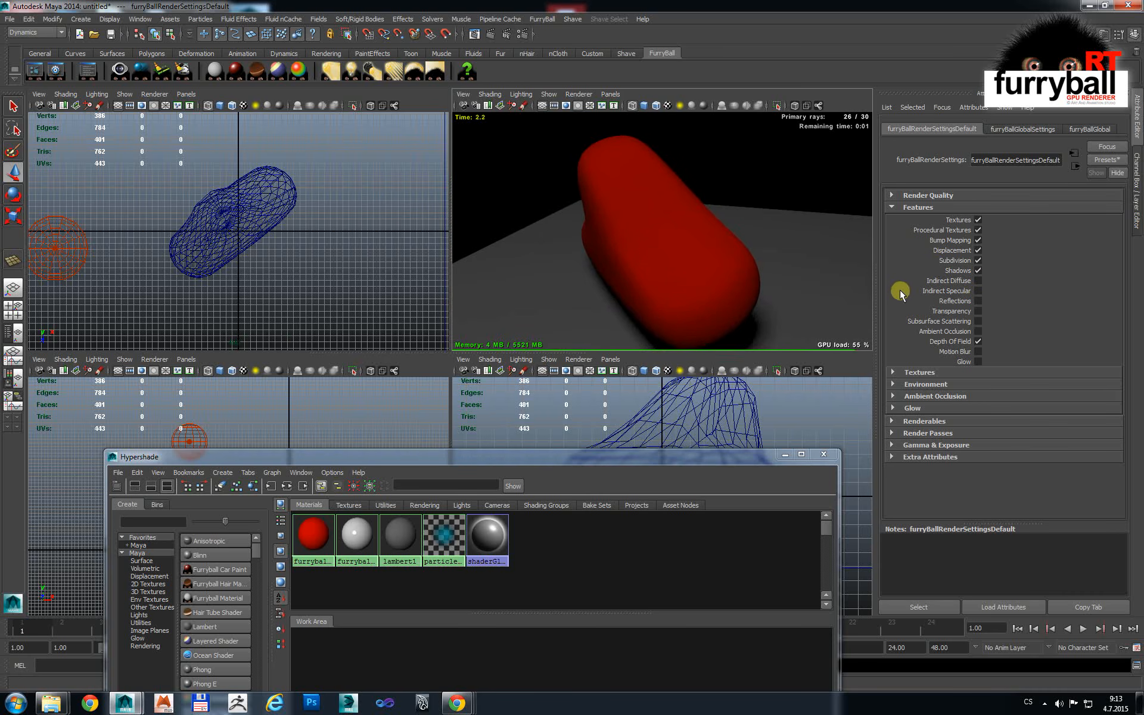
left_click(978, 291)
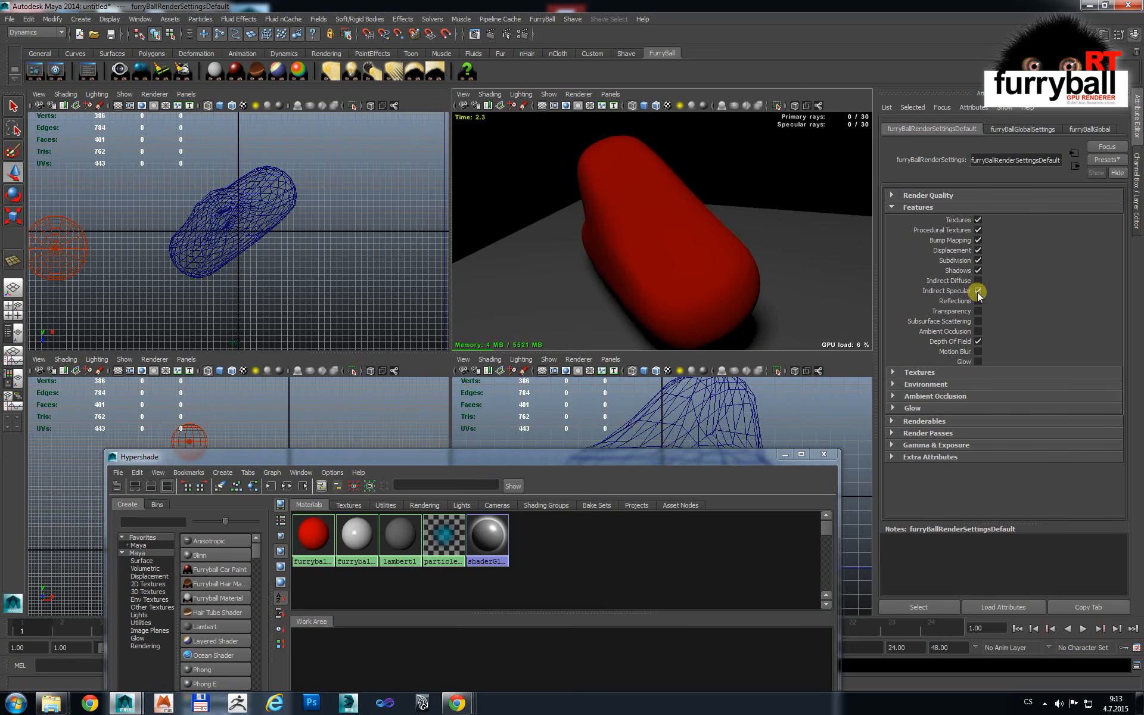
left_click_drag(620, 255, 784, 303, "alt")
left_click(782, 304)
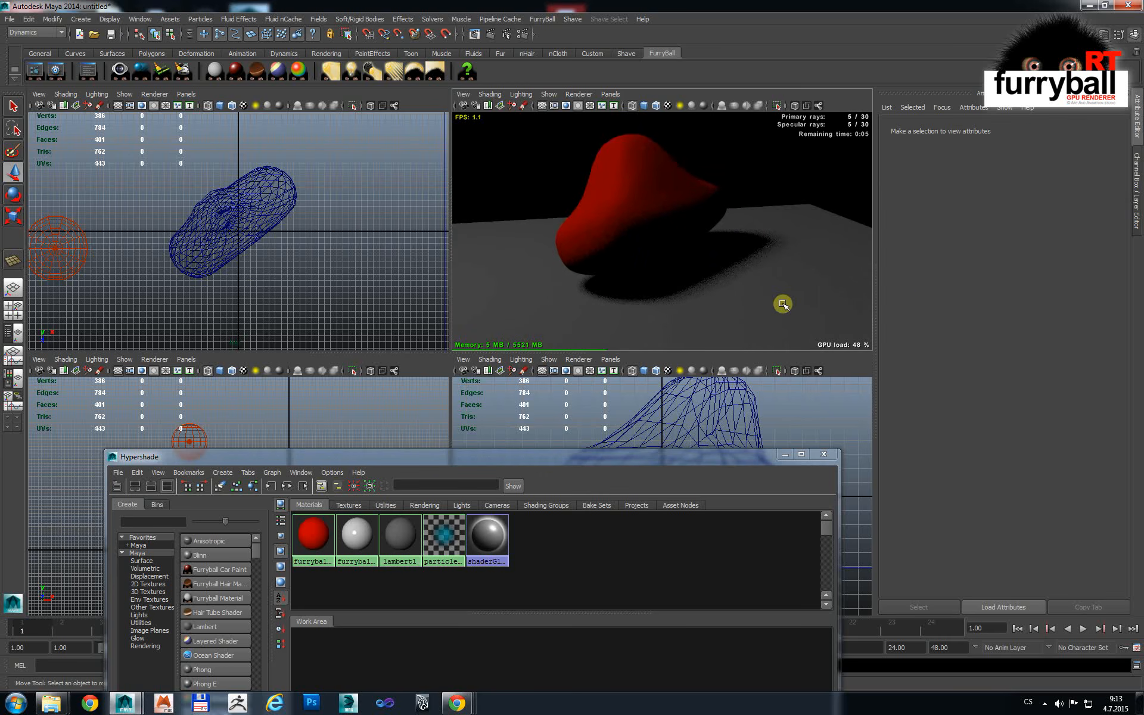
Step: Move the Hypershade clear of the lower views and assign the second FurryBall material to the ground plane
left_click_drag(711, 457, 707, 599)
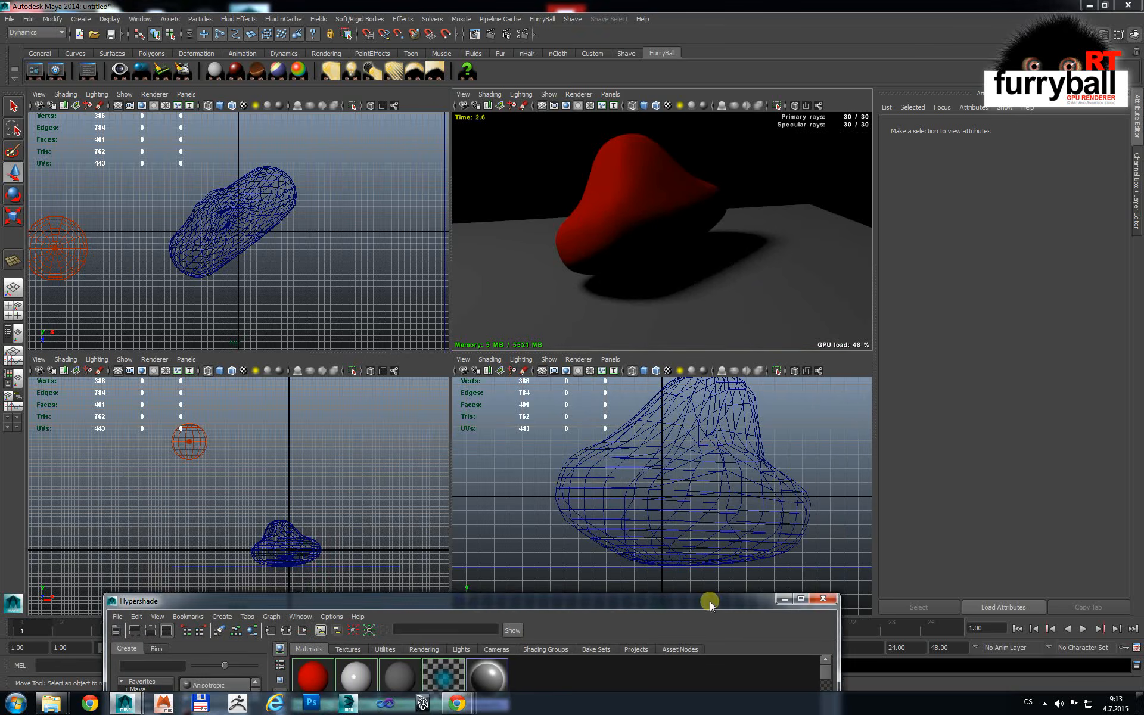
scroll(168, 233, "down", 3)
left_click(363, 239)
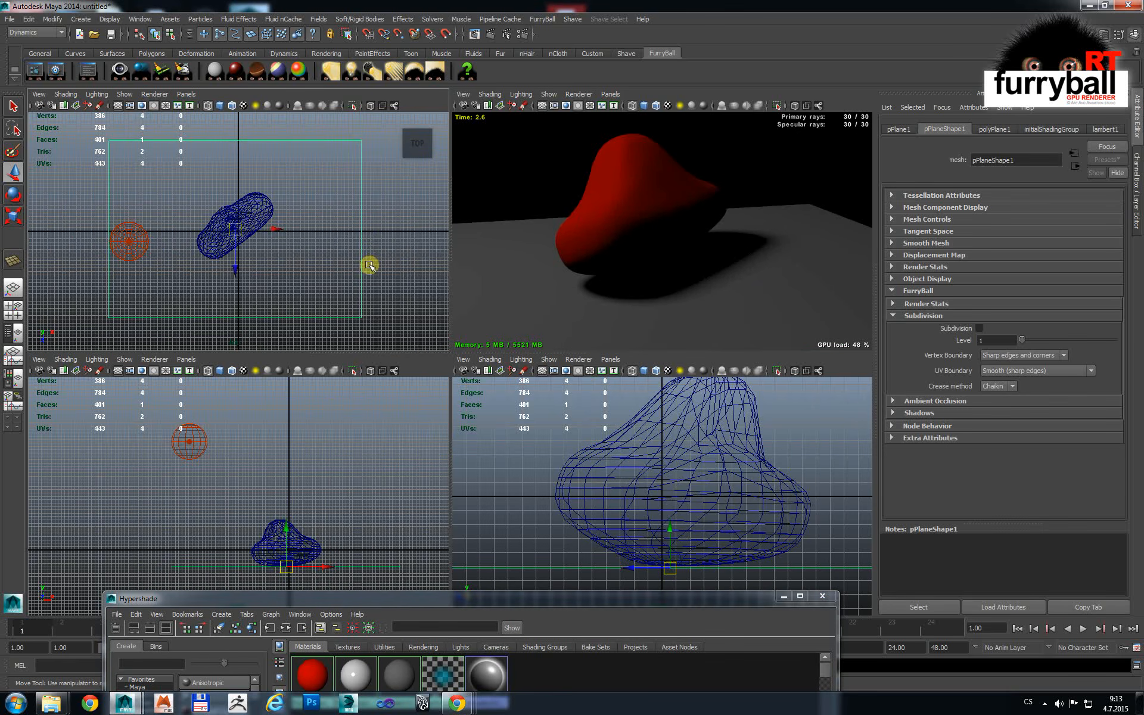
right_click(361, 673)
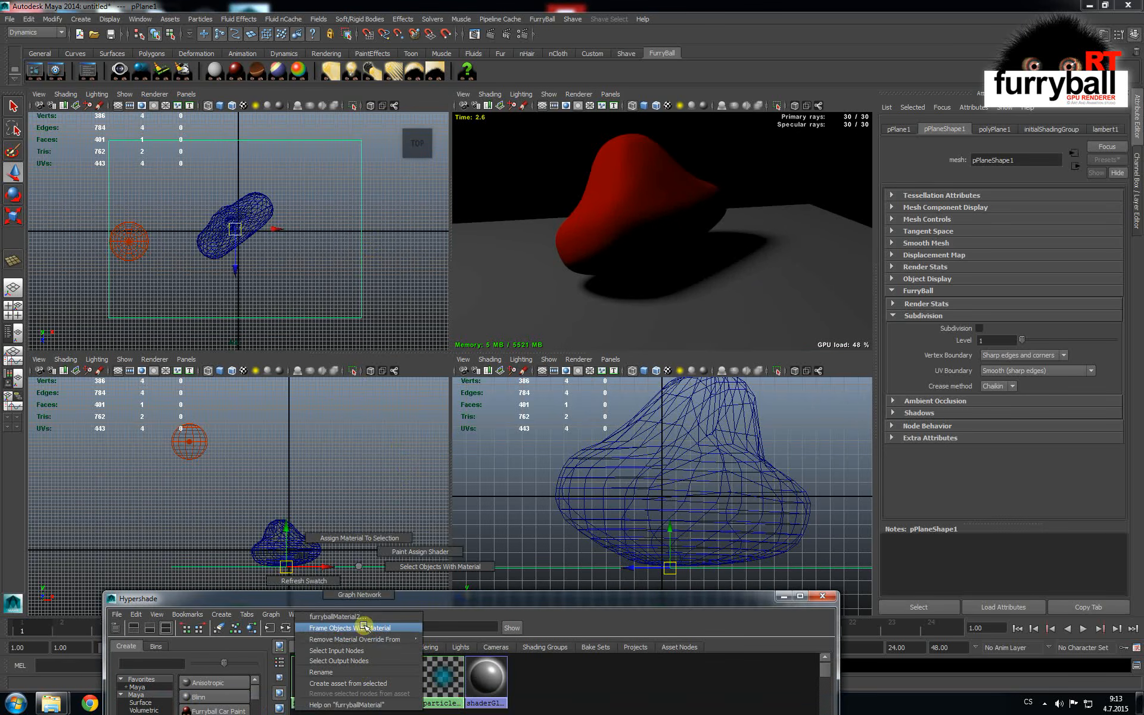
left_click(361, 539)
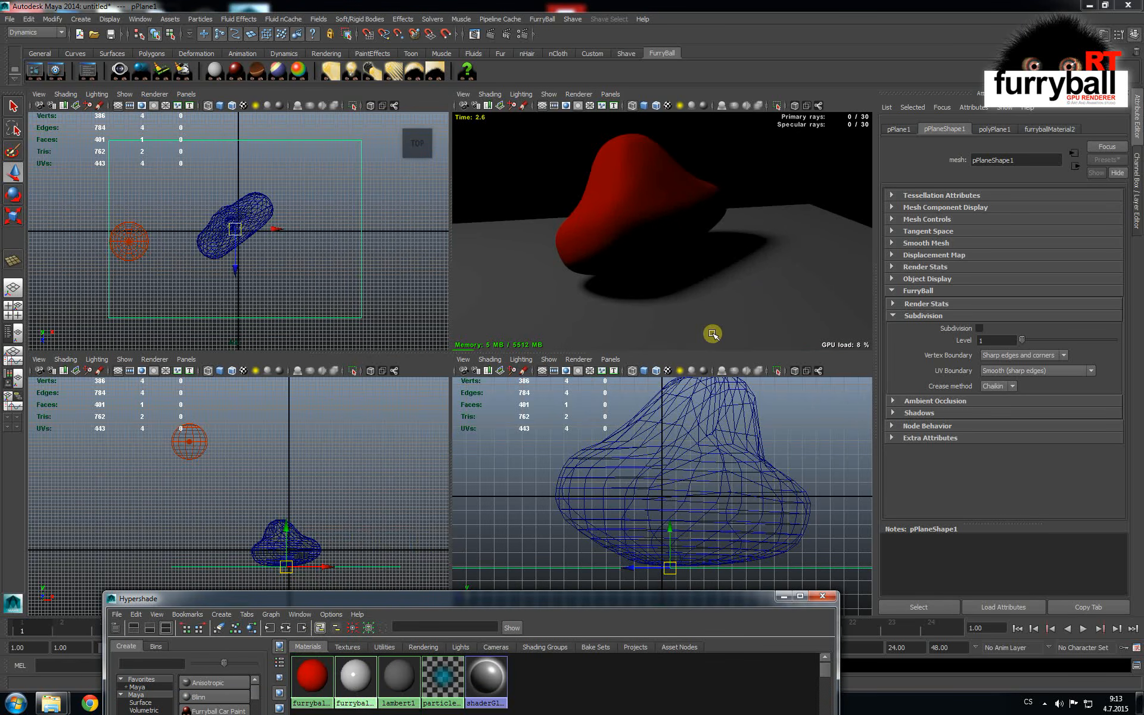
mouse_move(697, 292)
left_mouse_down("alt")
mouse_move(722, 288)
mouse_move(688, 287)
left_mouse_up("alt")
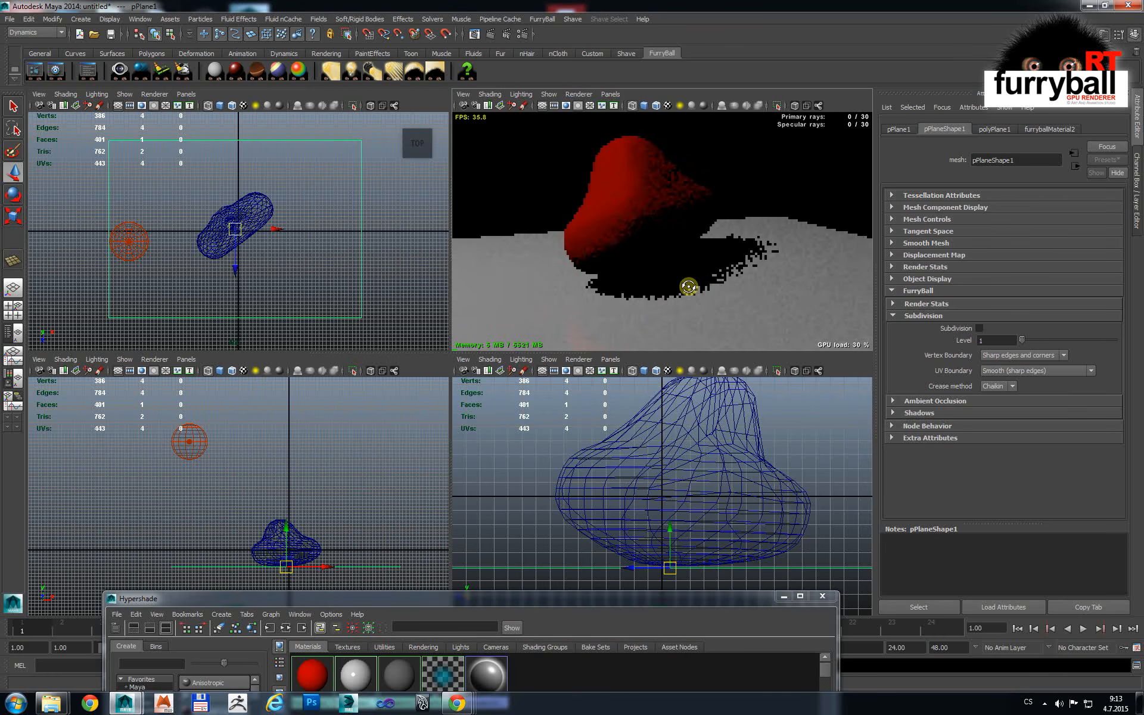
mouse_move(654, 317)
middle_mouse_down("alt")
mouse_move(651, 261)
mouse_move(657, 292)
middle_mouse_up("alt")
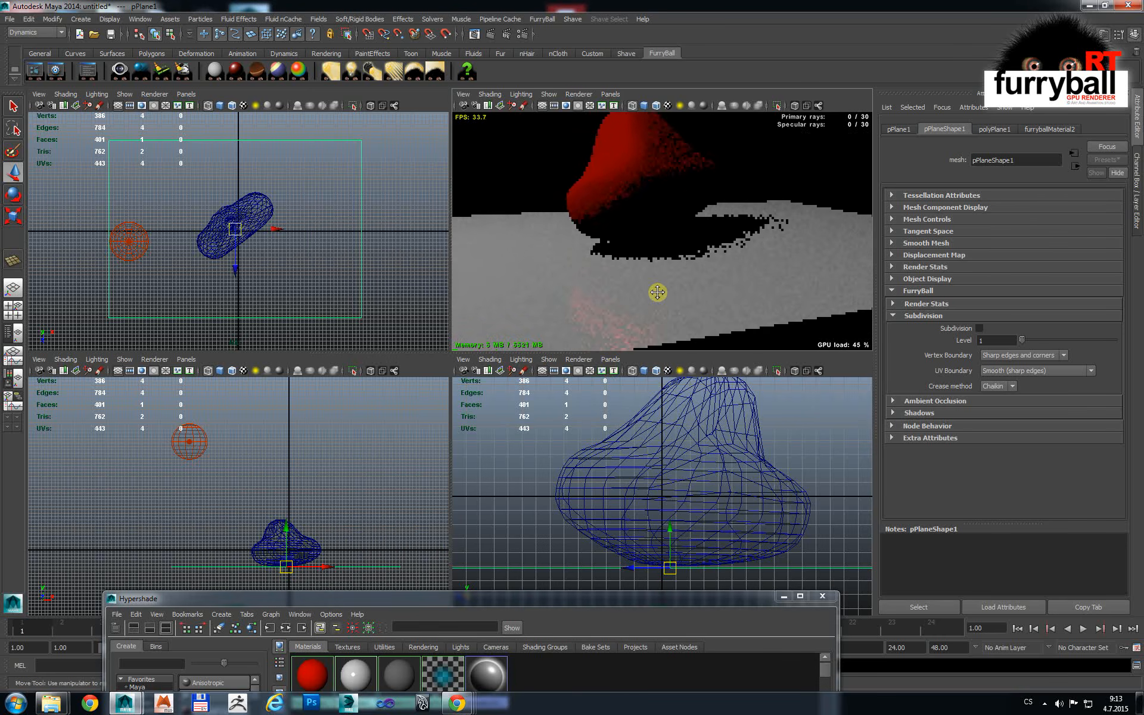
Step: Set the ground plane material's specular weight to 1 and lower its diffuse weight to about 0.165
left_click(1049, 128)
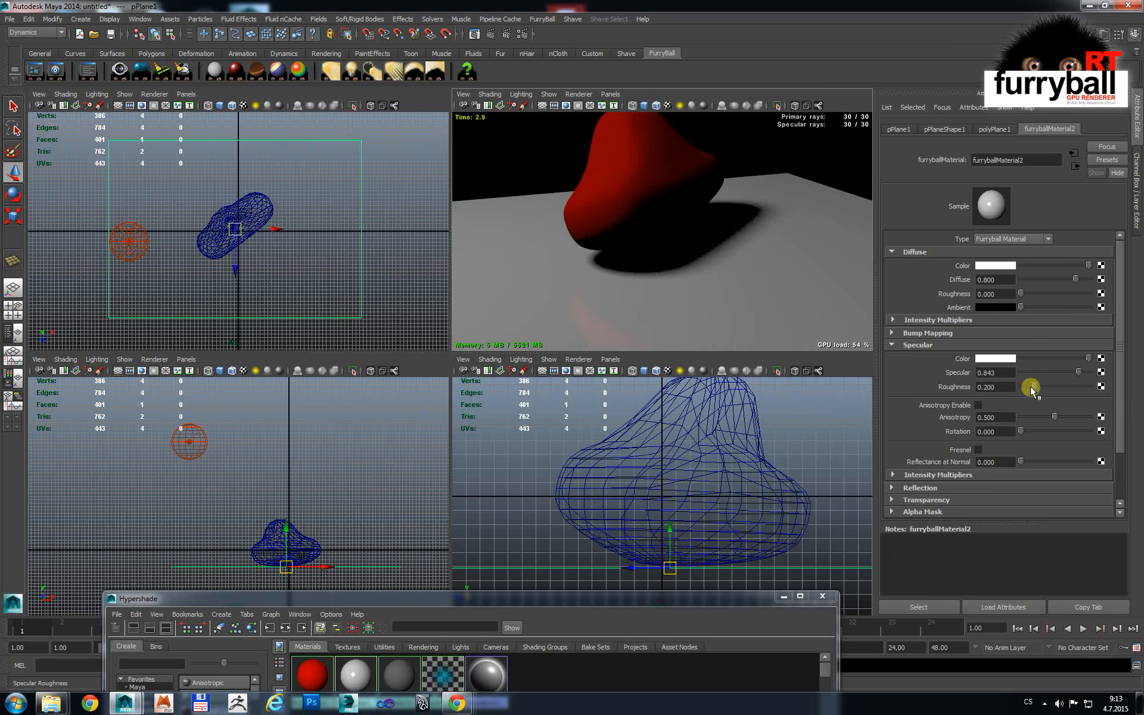
left_click_drag(1063, 370, 1120, 375)
left_click_drag(1076, 279, 1031, 278)
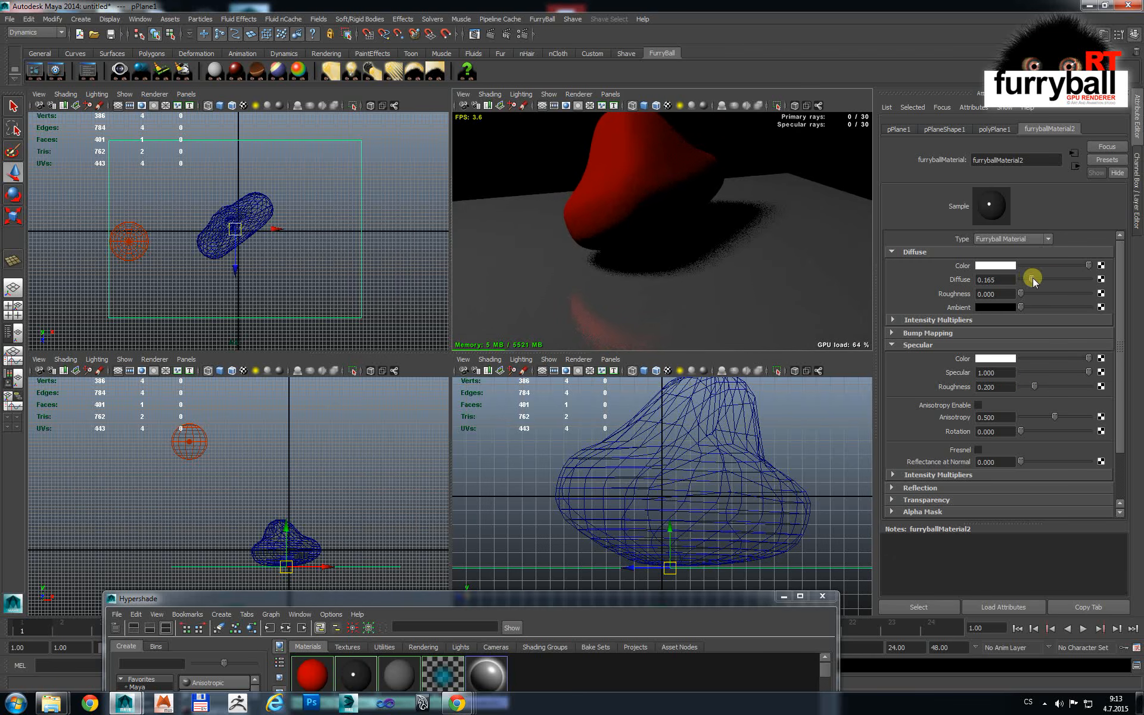
Step: Adjust the ground plane material's specular roughness, trying about 0.417 before settling on about 0.261
mouse_move(1039, 388)
left_mouse_down()
mouse_move(1071, 389)
mouse_move(1048, 386)
left_mouse_up()
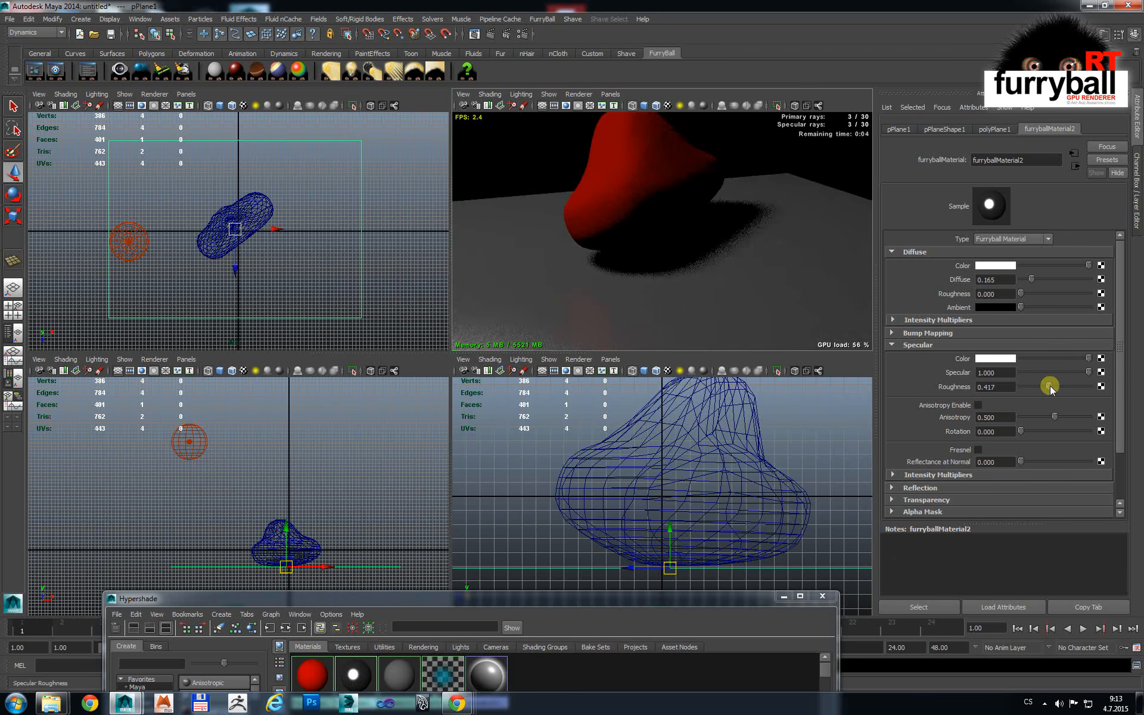
left_click_drag(781, 321, 643, 310, "alt")
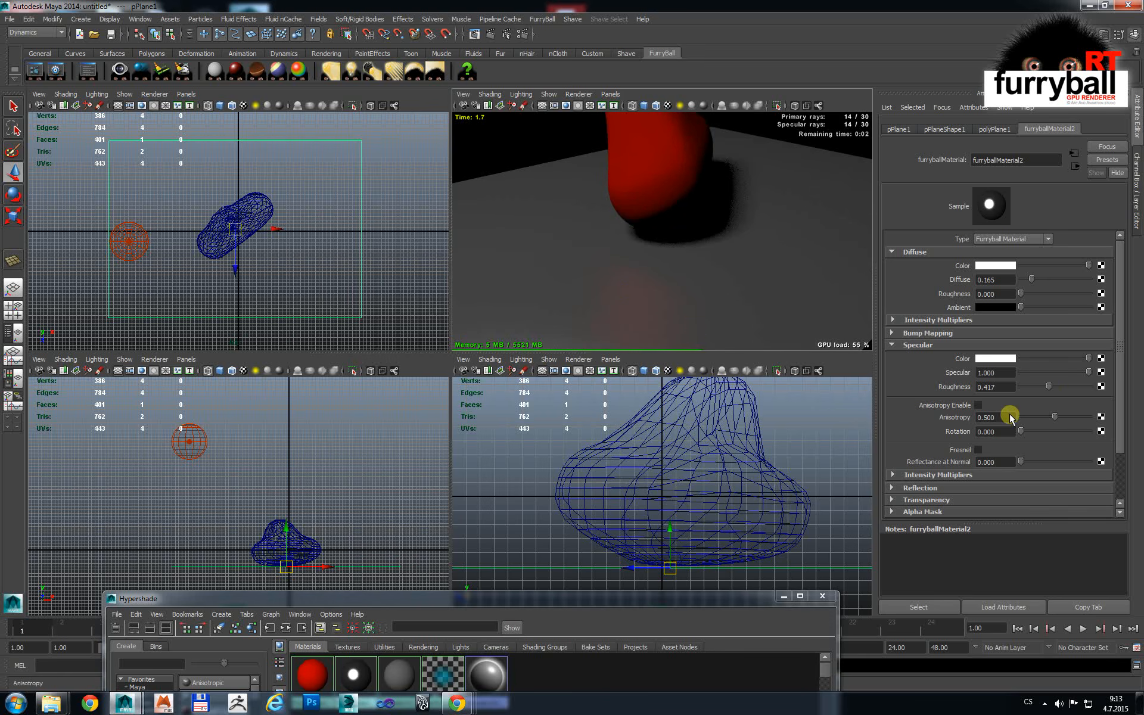
left_click_drag(1048, 387, 1038, 387)
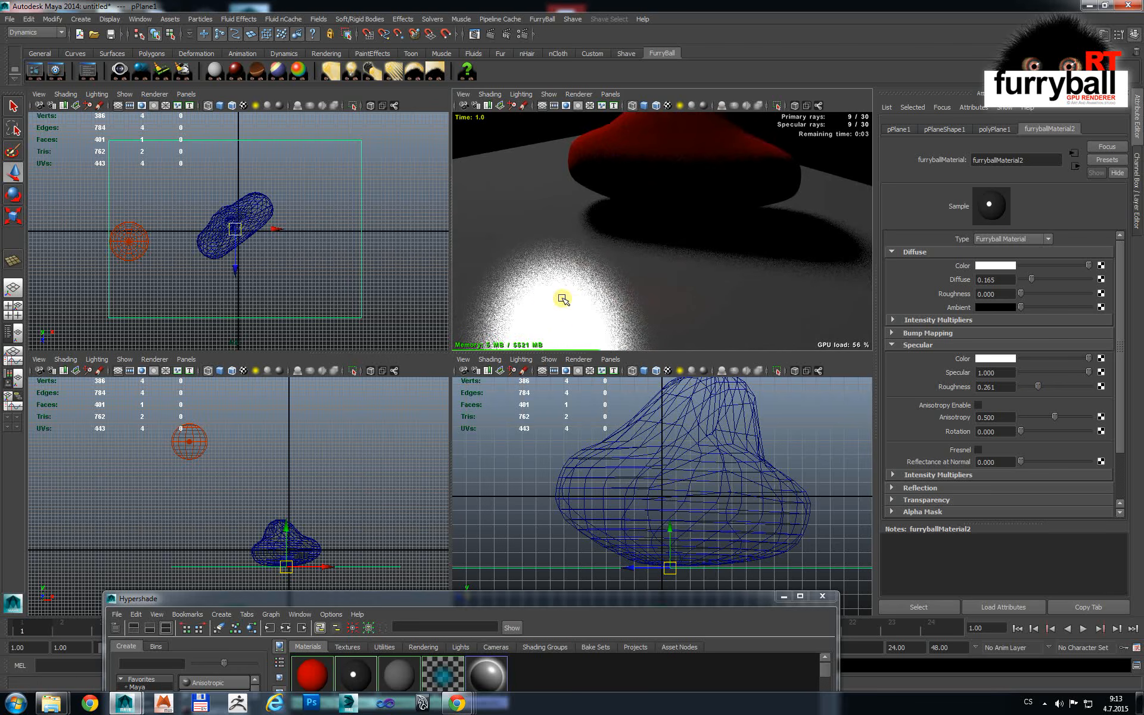
left_click_drag(564, 299, 634, 305, "alt")
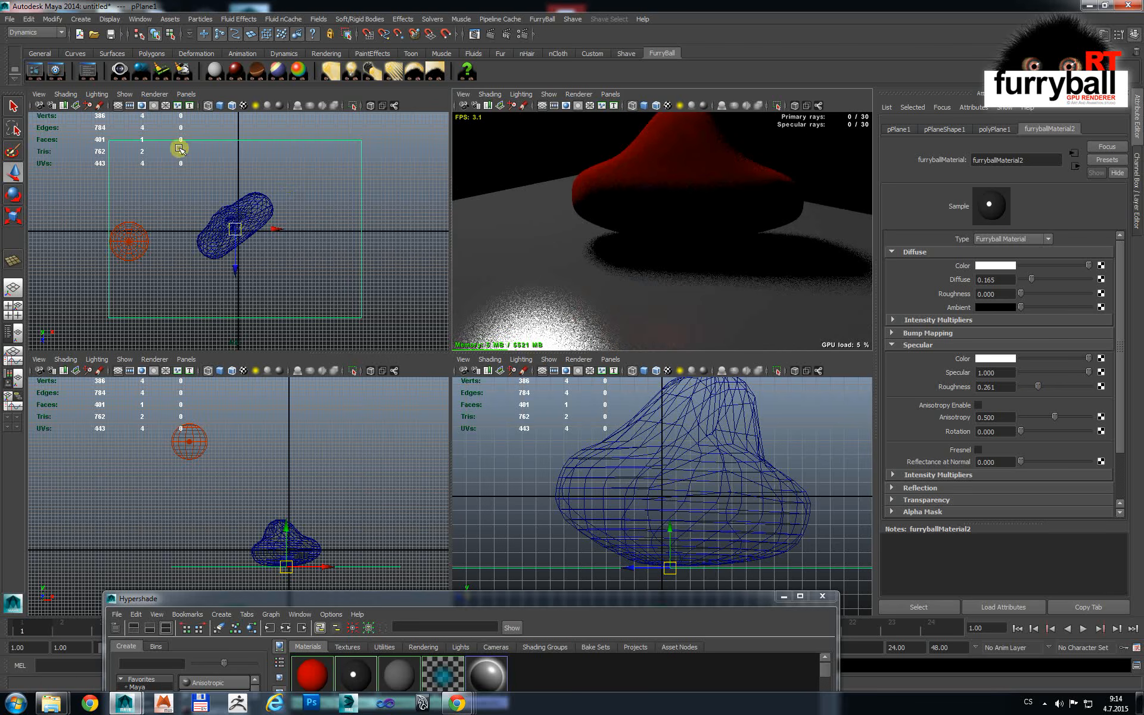
Step: Try toggling the Reflections feature in the FurryBall render settings
left_click(35, 70)
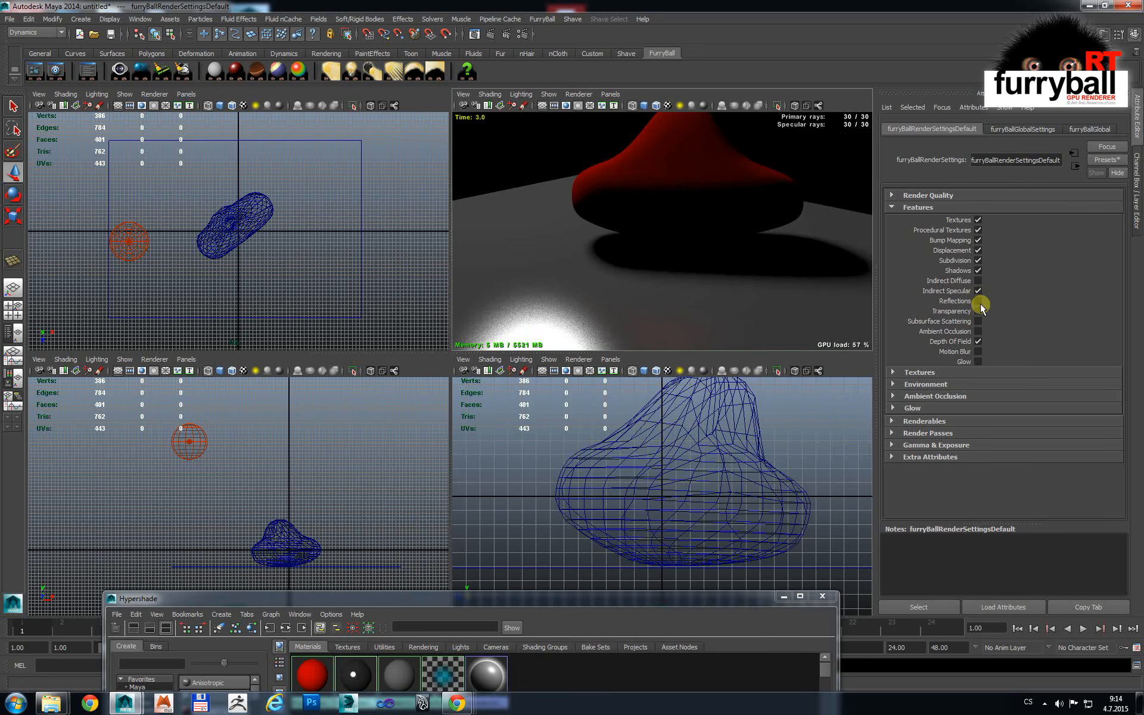
left_click(978, 301)
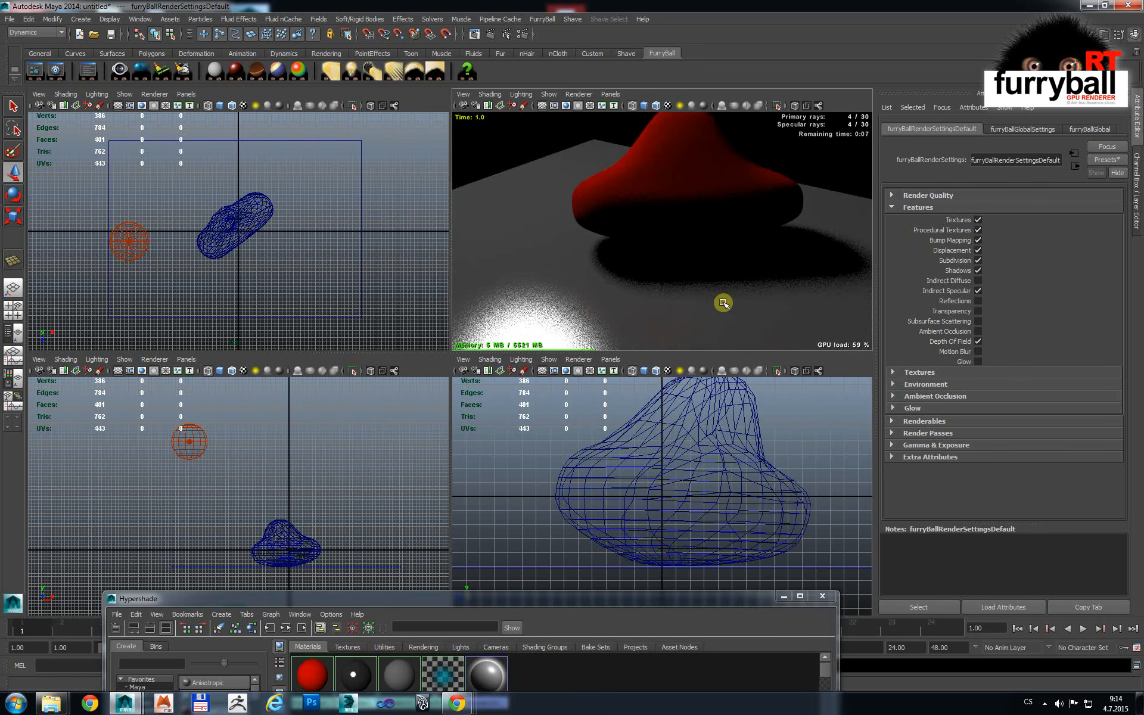
left_click_drag(628, 286, 615, 305, "alt")
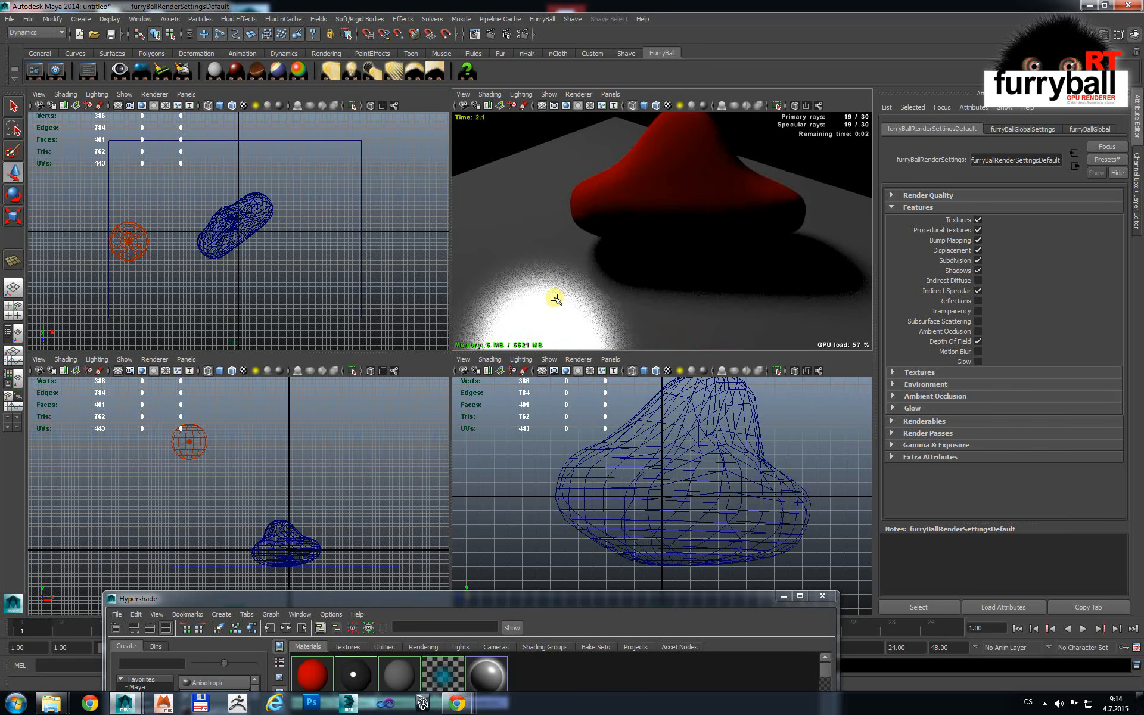
Step: Move the point light toward the back-left corner of the ground plane and check its highlight in the render
left_click(126, 256)
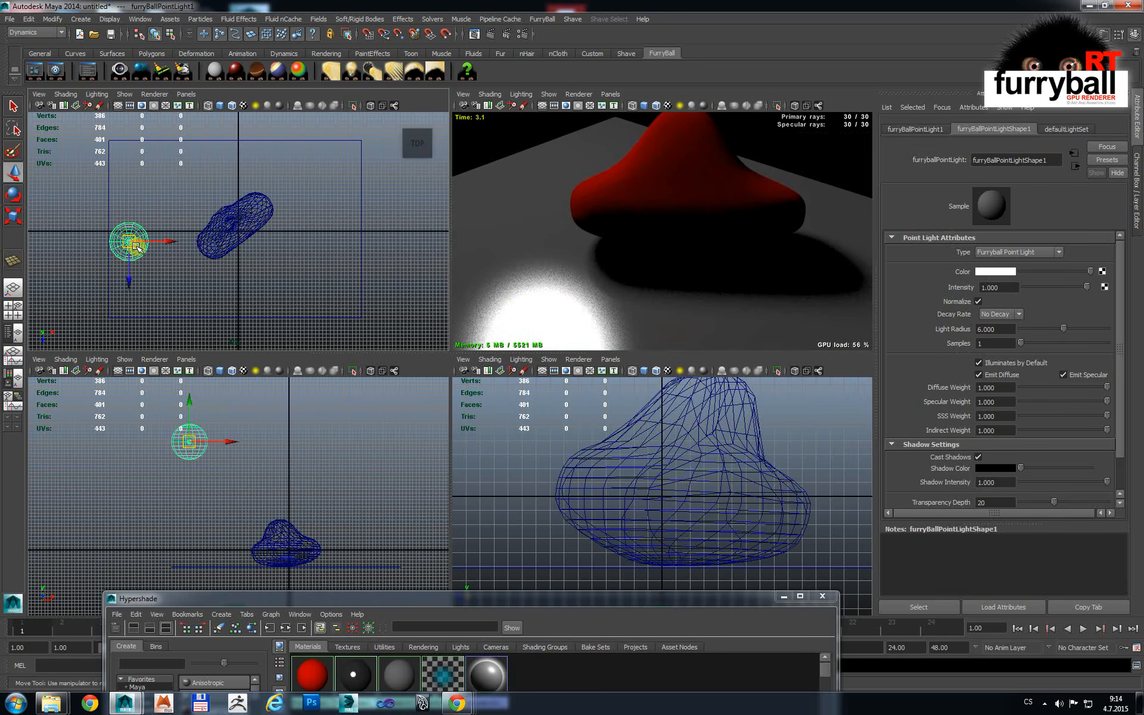
left_click_drag(127, 242, 119, 166)
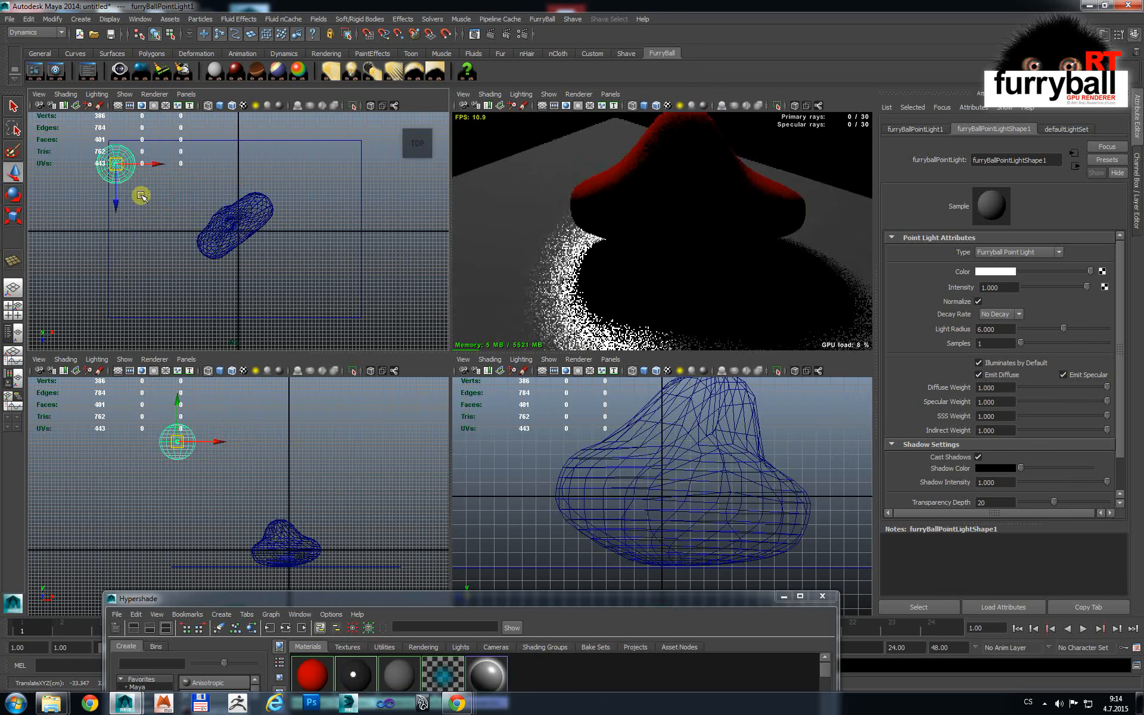
left_click(298, 259, "alt")
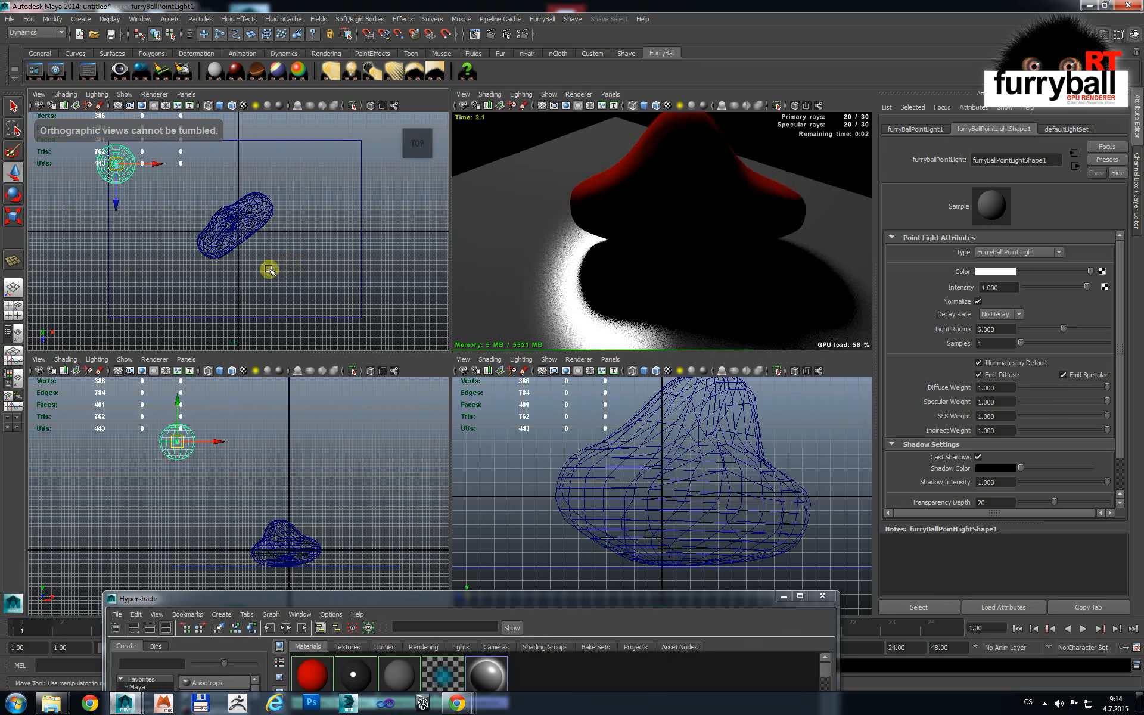
left_click_drag(610, 244, 523, 212, "alt")
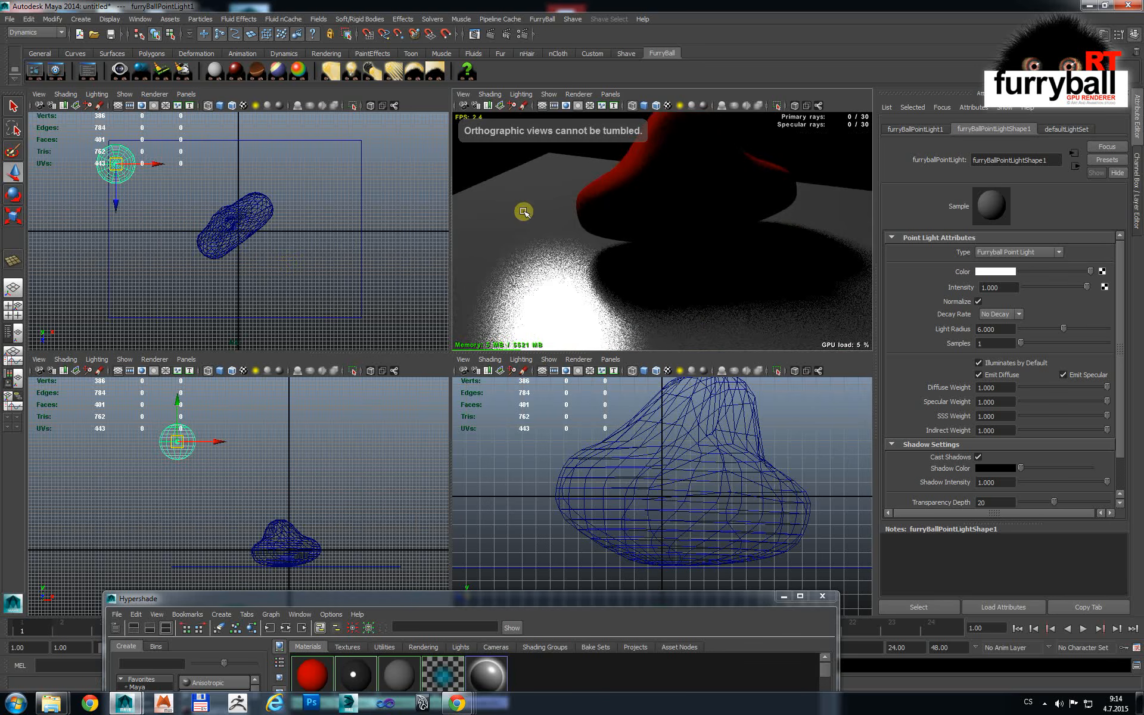
Step: Disable Indirect Specular and enable Reflections in the FurryBall render settings, check the render, and clear the selection
left_click(56, 70)
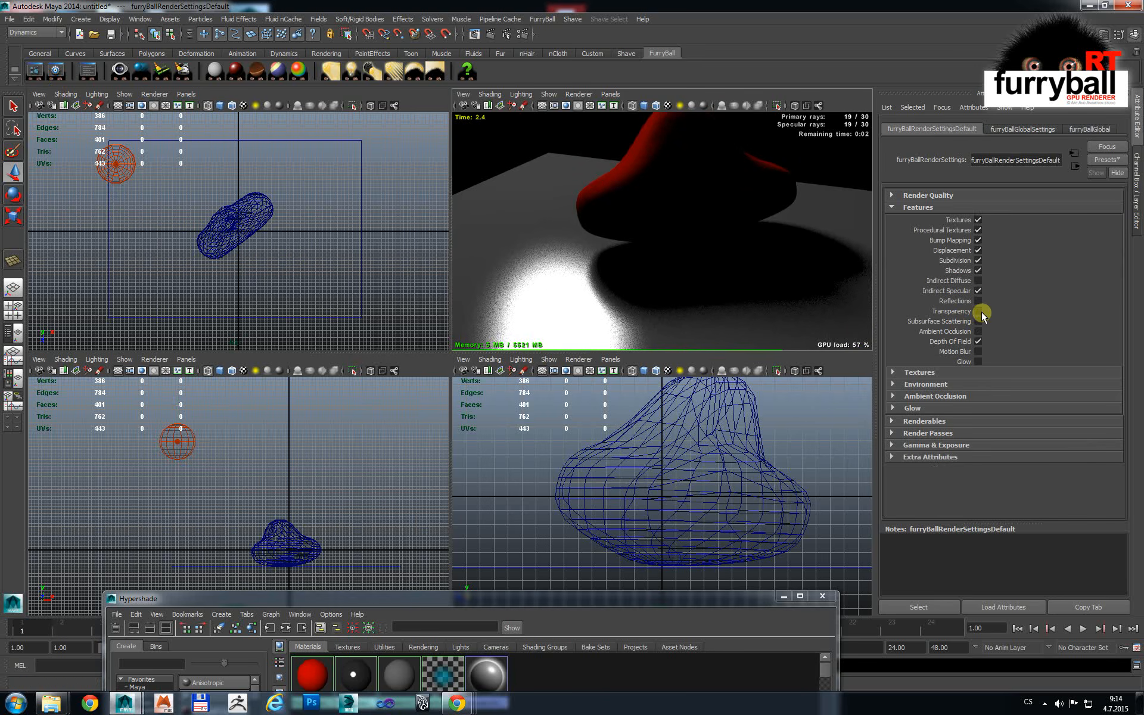
left_click(978, 291)
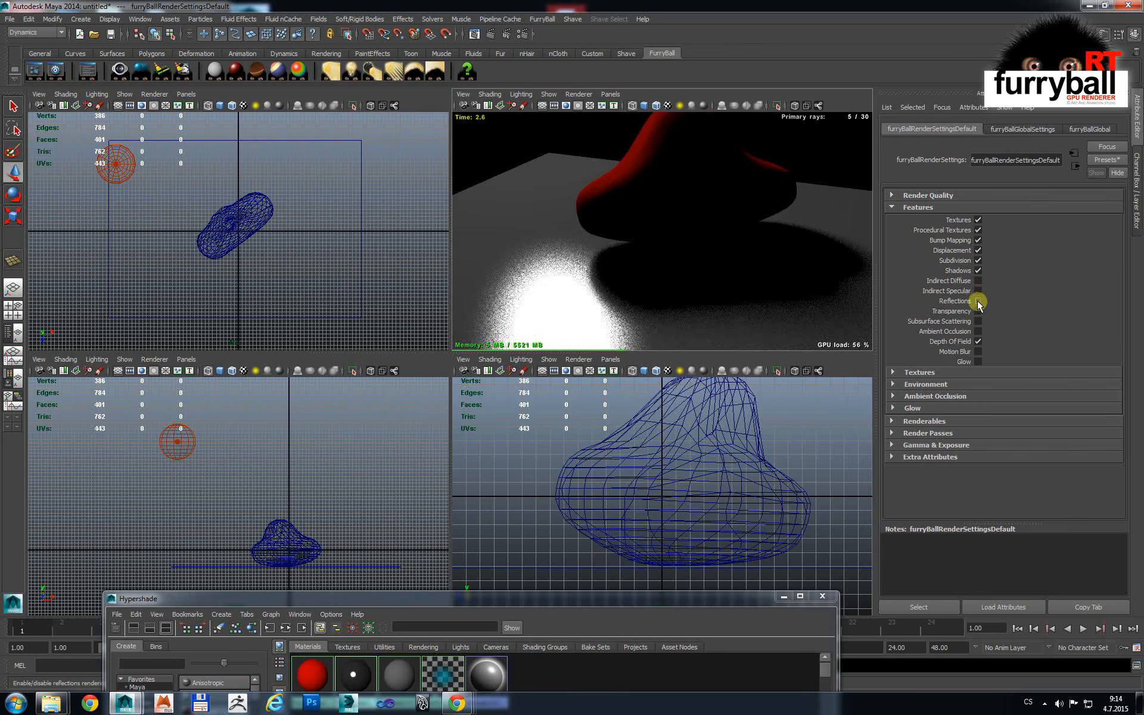
left_click(978, 301)
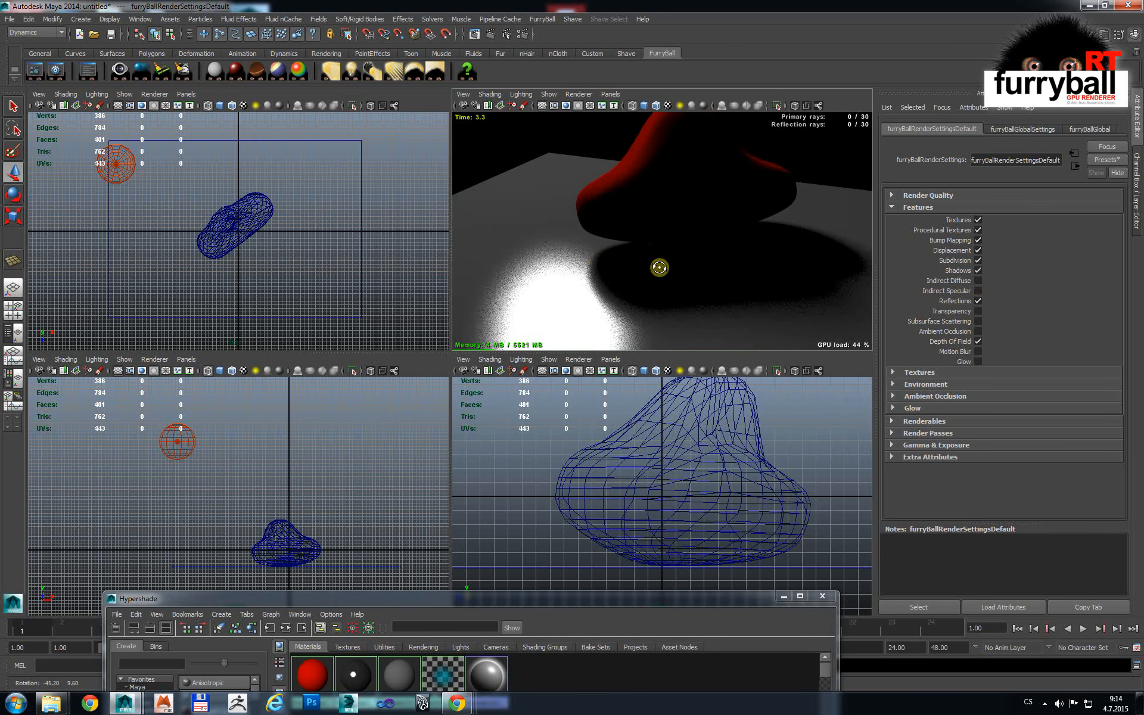
left_click_drag(618, 258, 541, 255, "alt")
left_click(551, 238)
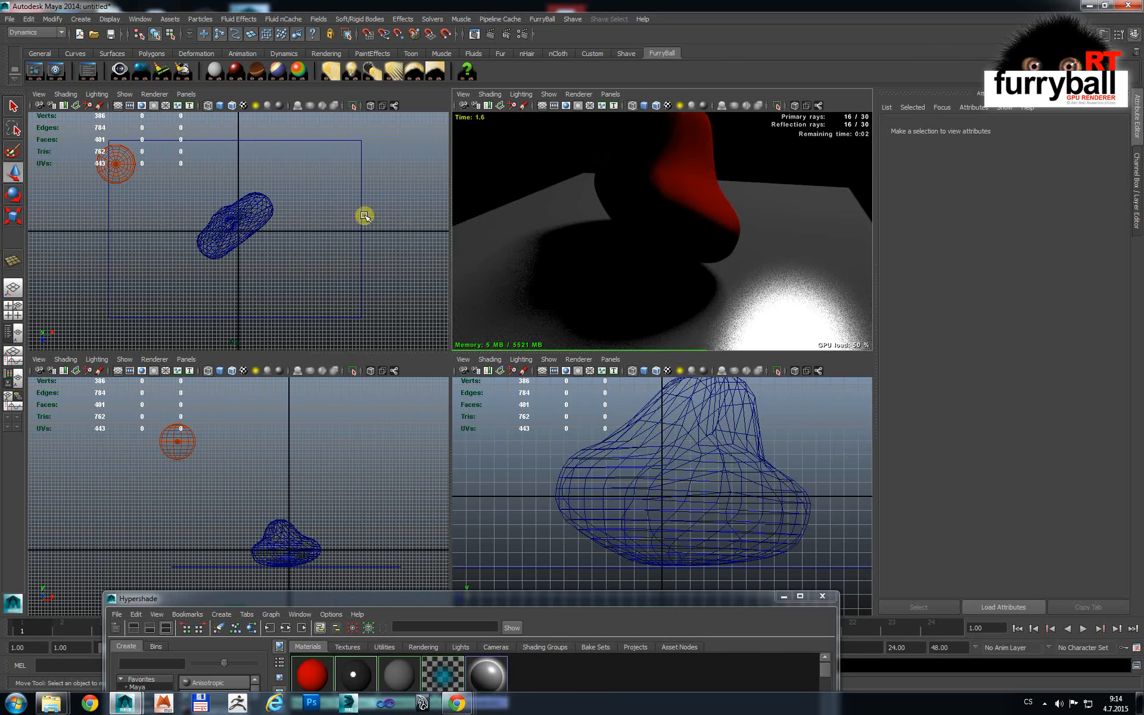
Step: Set the Reflectivity of the ground plane's FurryBall material to 1.000
left_click_drag(356, 213, 403, 232)
left_click(52, 72)
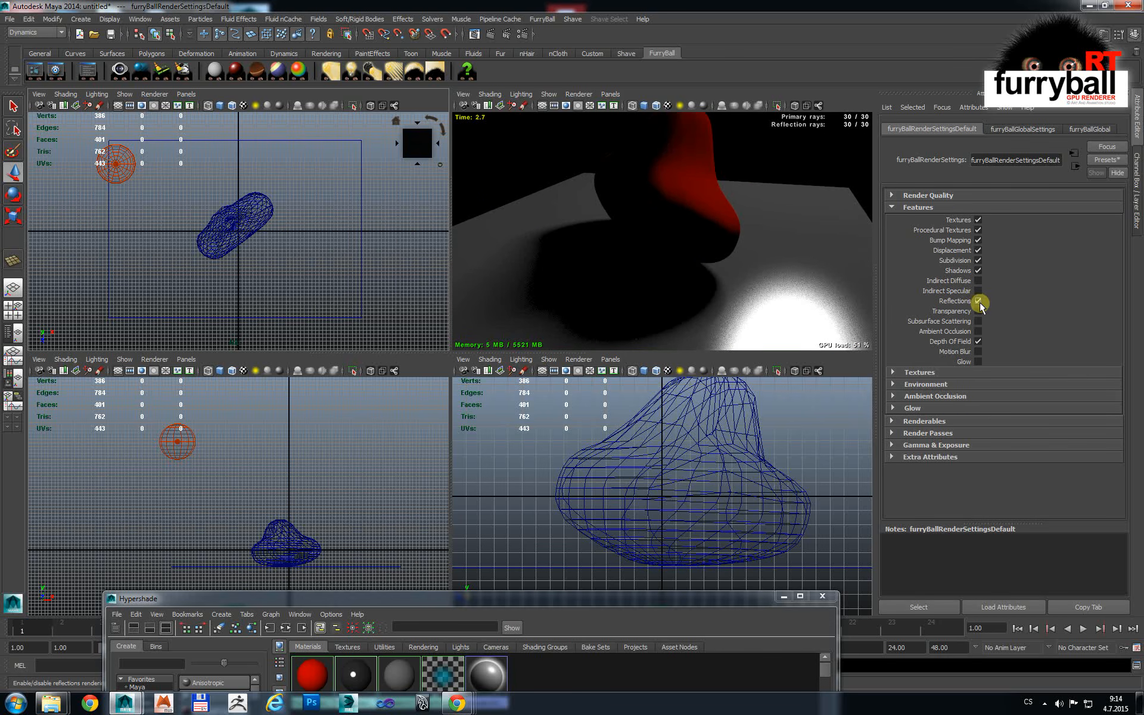
left_click(591, 191)
left_click(530, 219)
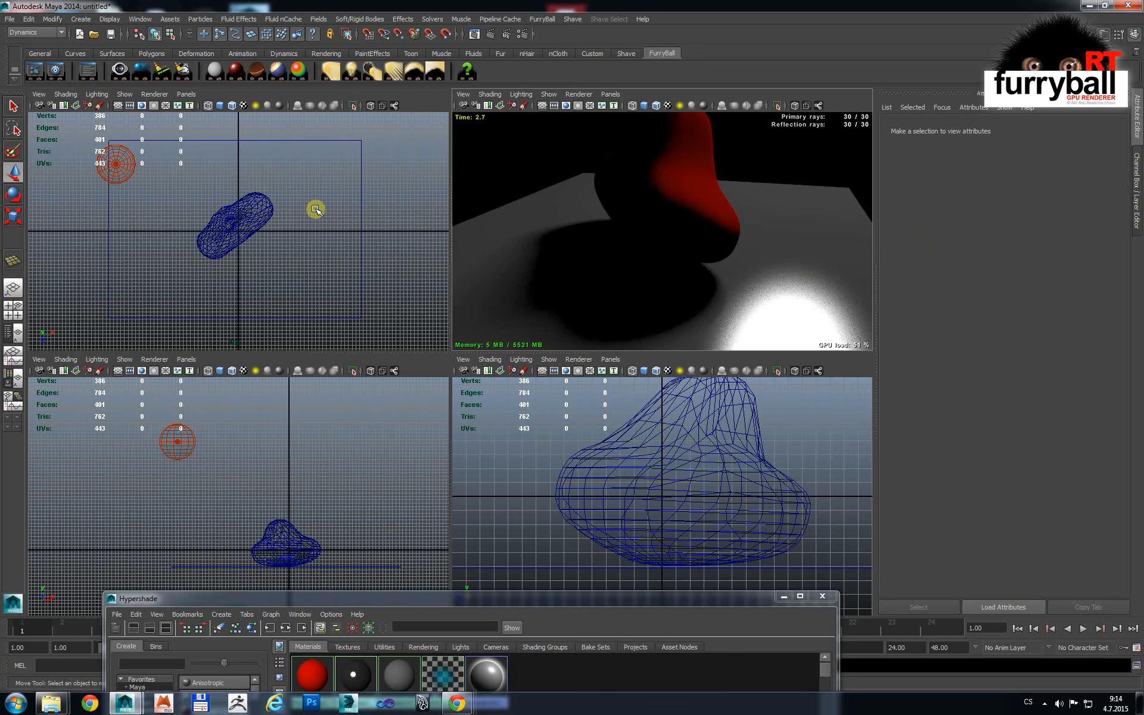
left_click_drag(347, 221, 390, 240)
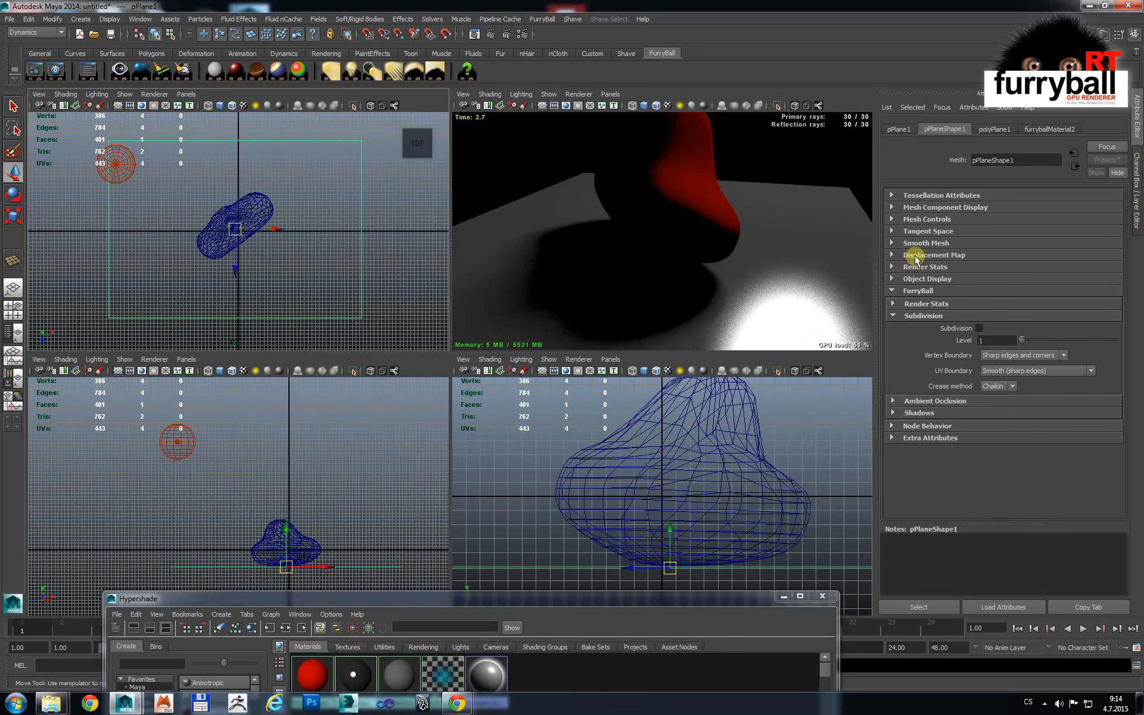
left_click(1049, 129)
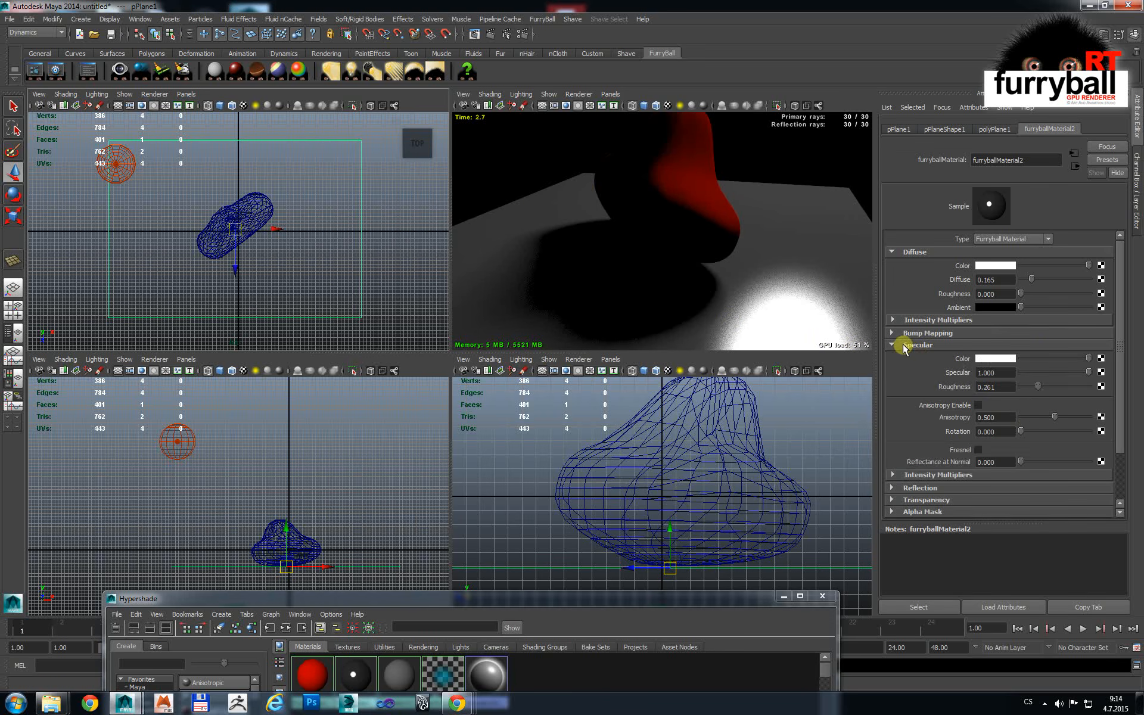
left_click(905, 345)
left_click(914, 357)
left_click_drag(1034, 382, 1107, 389)
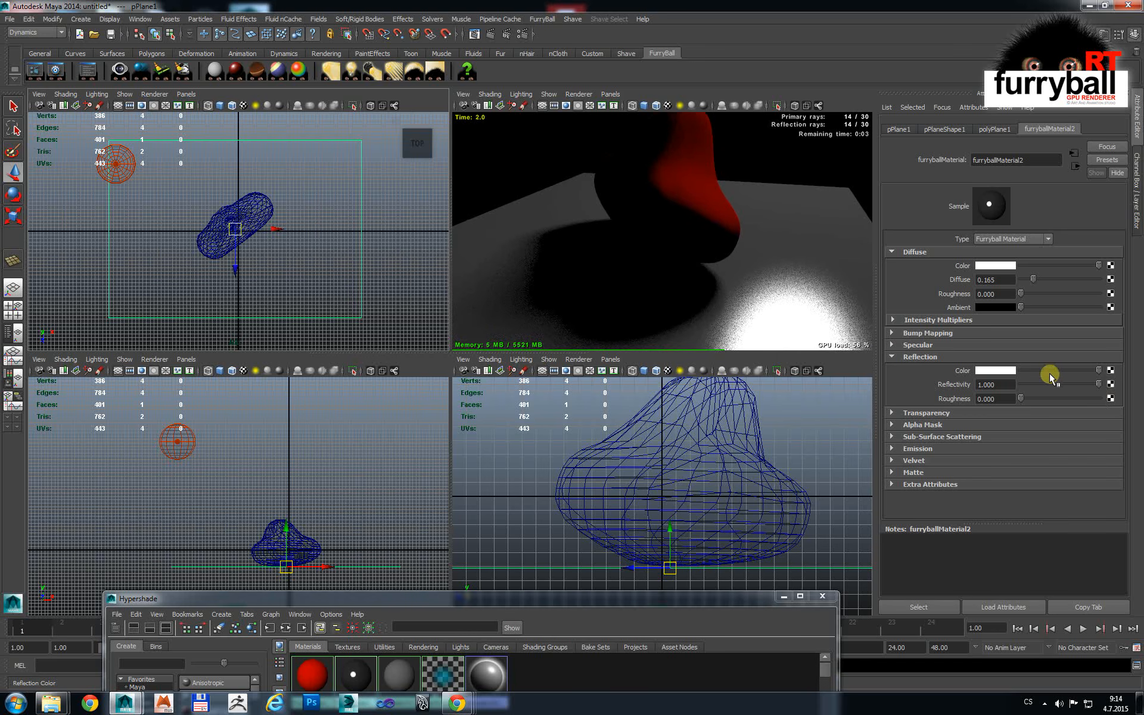
Step: Reduce the ground plane material's specular weight to 0.200 and darken its specular color to dark grey
left_click(919, 345)
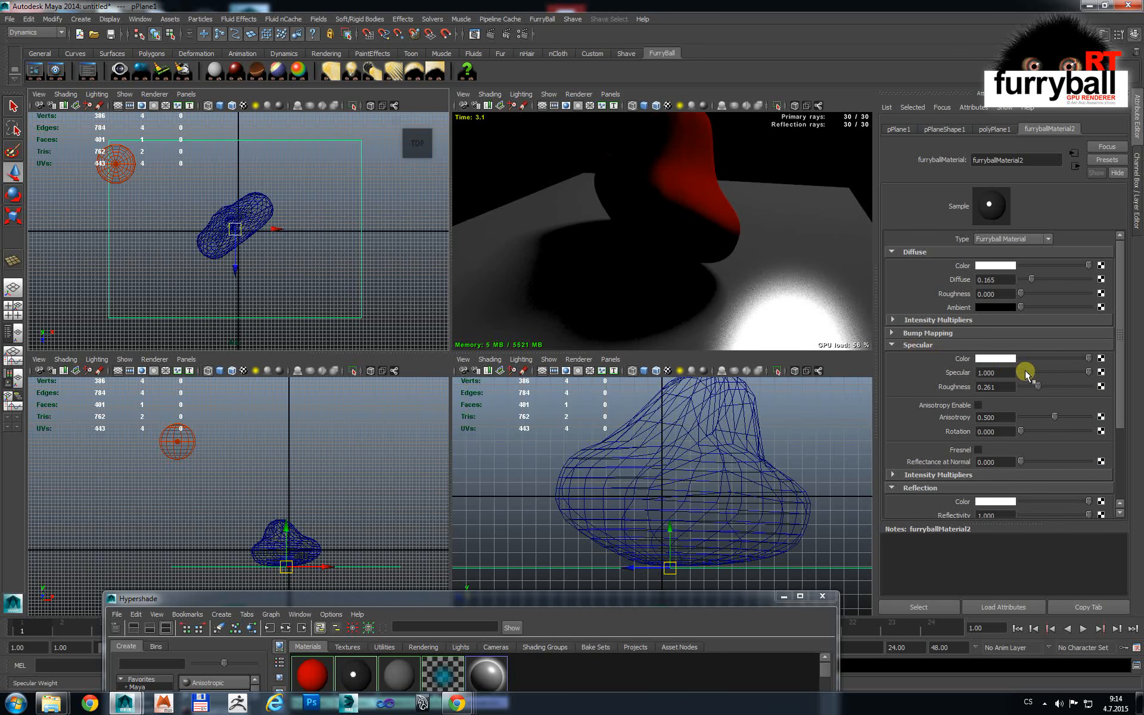
left_click(1046, 374)
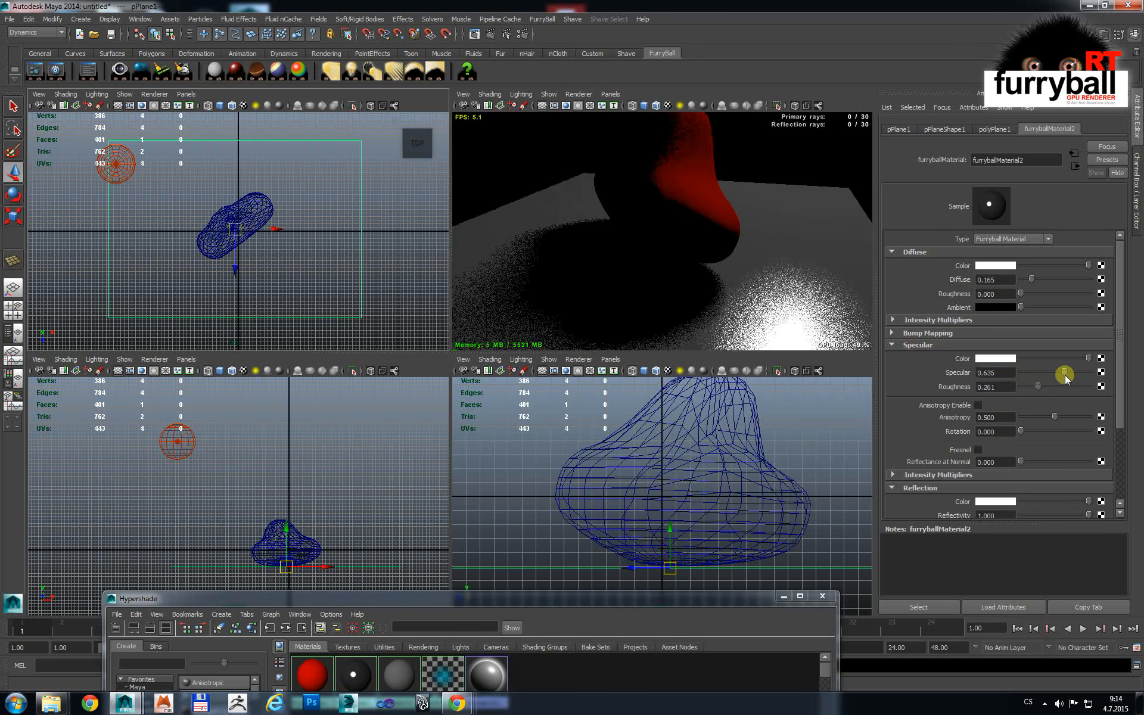
mouse_move(1042, 376)
left_mouse_down()
mouse_move(1017, 375)
mouse_move(1035, 376)
mouse_move(1043, 358)
left_mouse_up()
left_click(1053, 357)
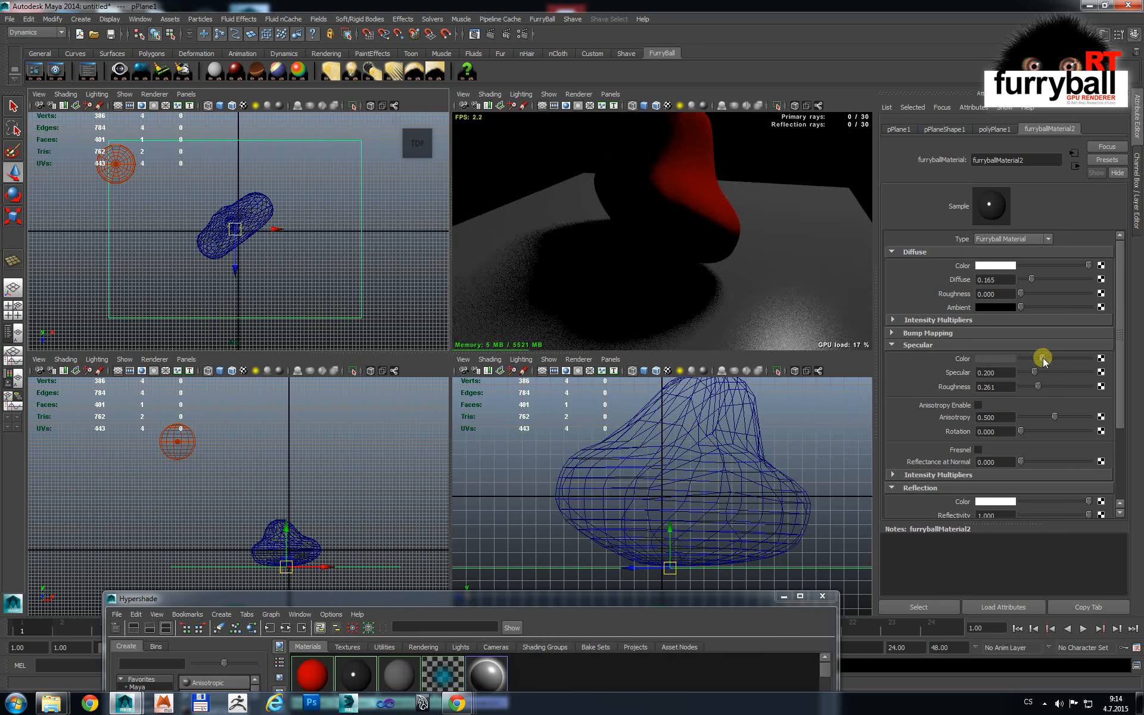
Step: Set the ground plane material's reflection color to red and its reflection roughness to about 0.348, trying 0.113 first
scroll(930, 420, "down", 3)
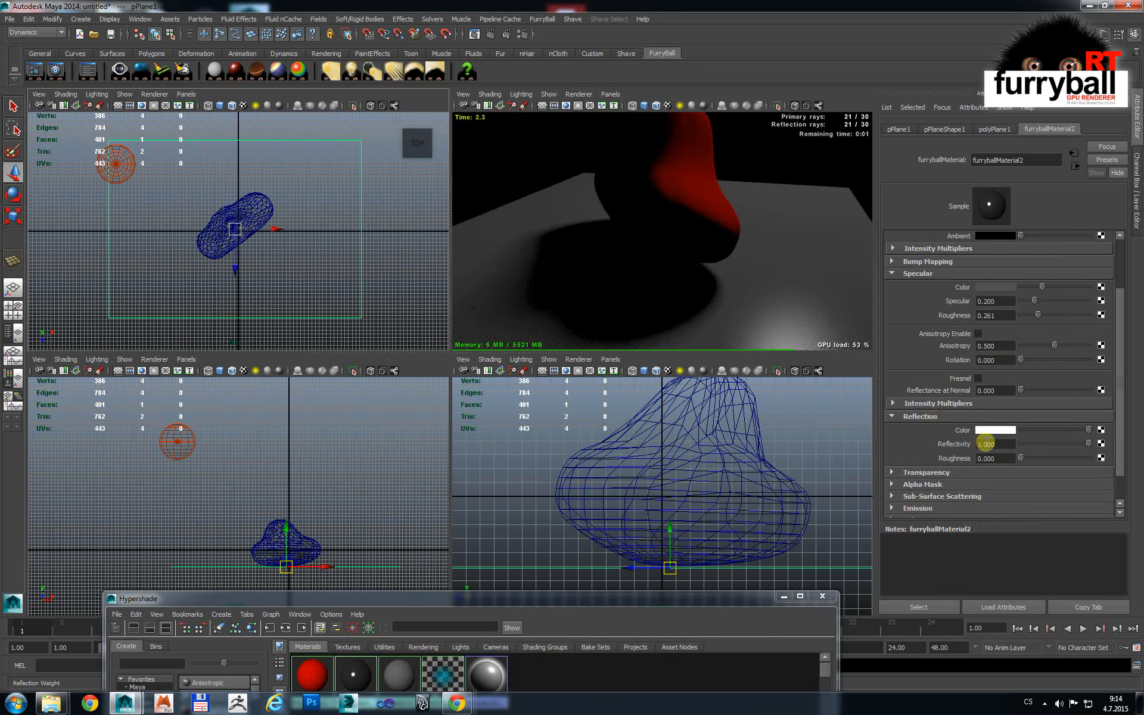
left_click(999, 429)
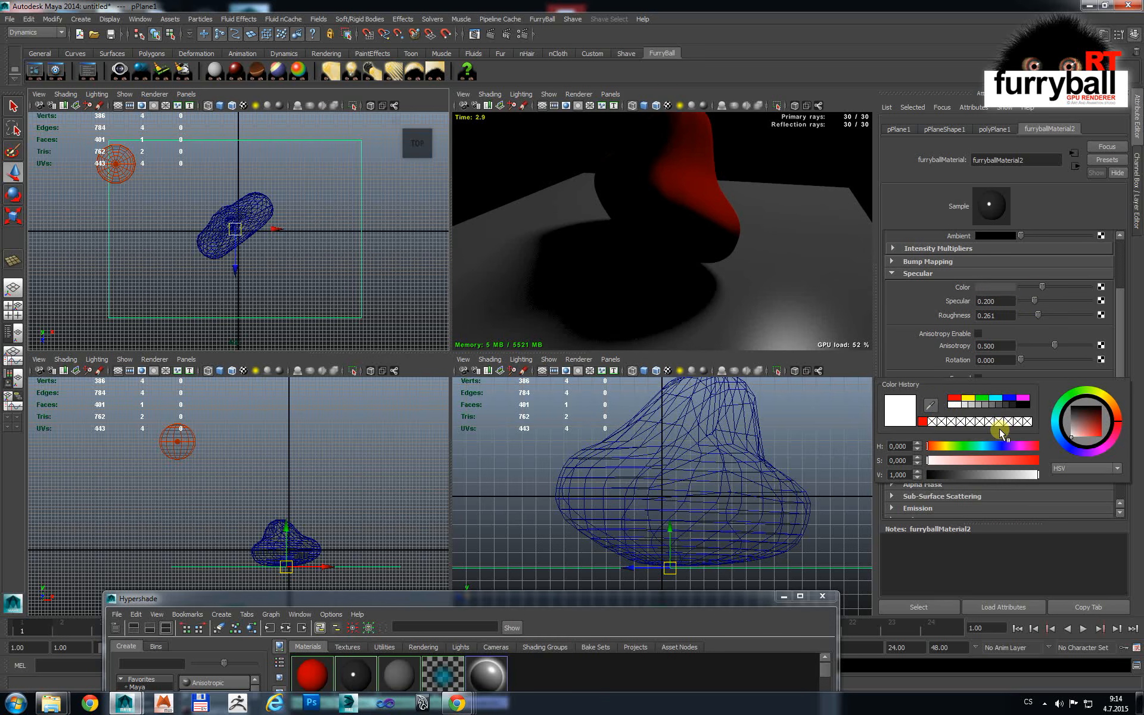
left_click(922, 422)
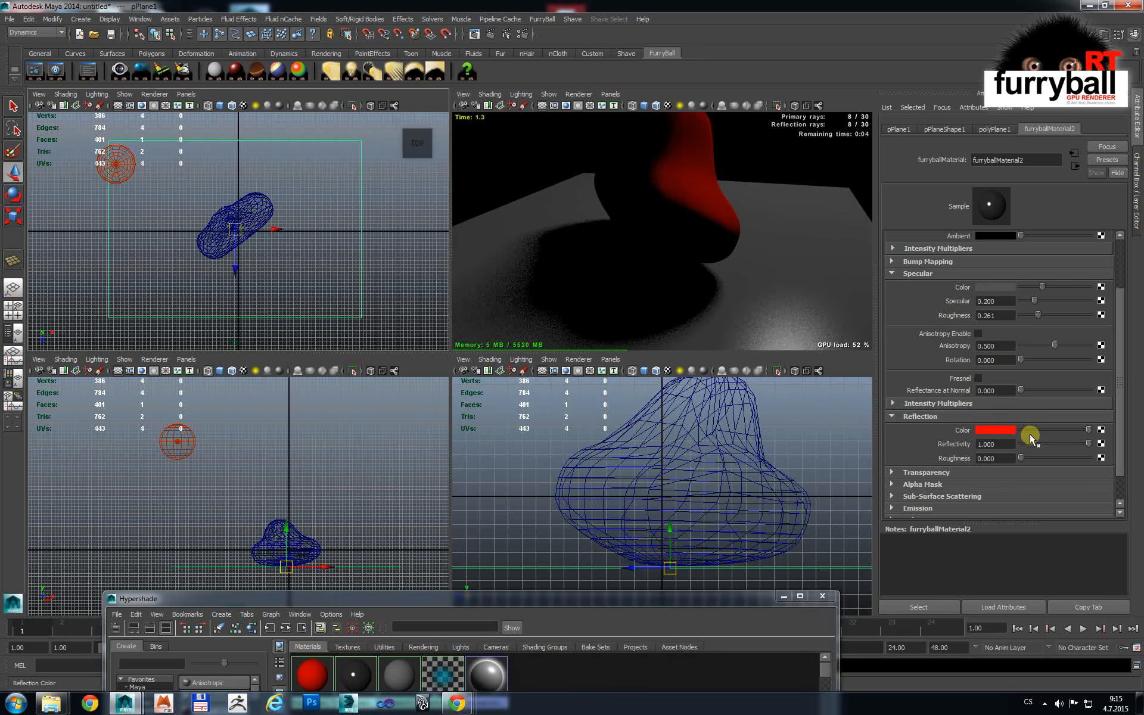
left_click_drag(1024, 457, 1030, 458)
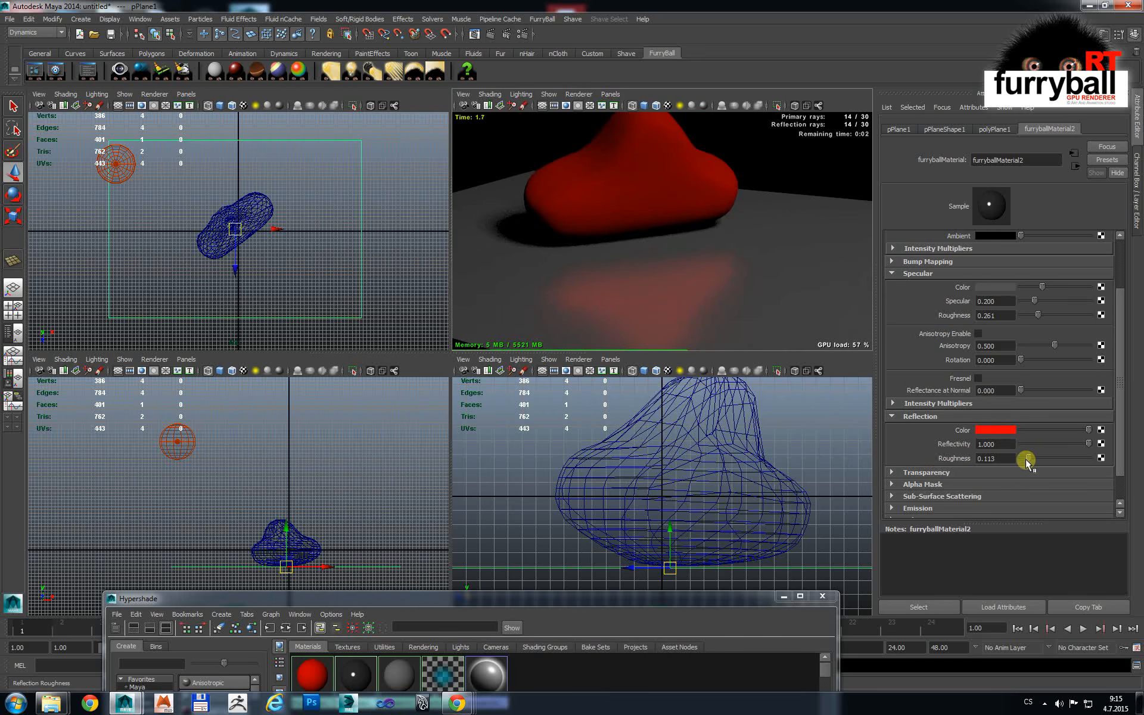
left_click_drag(1026, 460, 1046, 460)
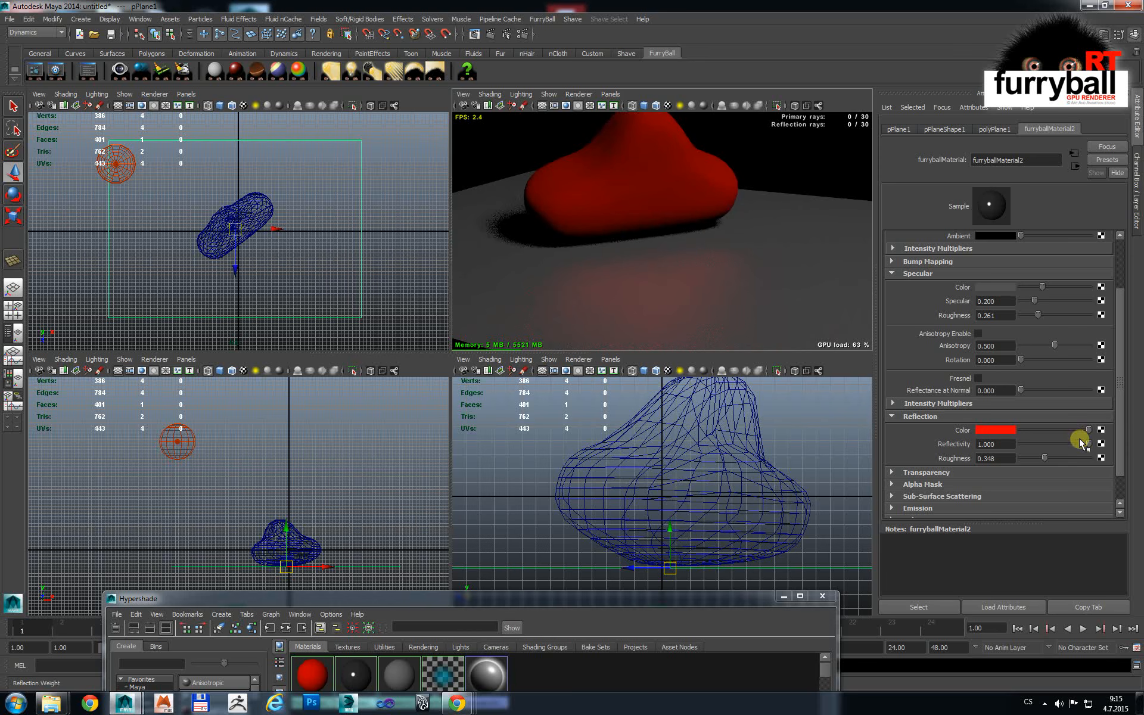
Step: Enable Indirect Specular in the FurryBall render settings and reselect the ground plane
left_click(34, 70)
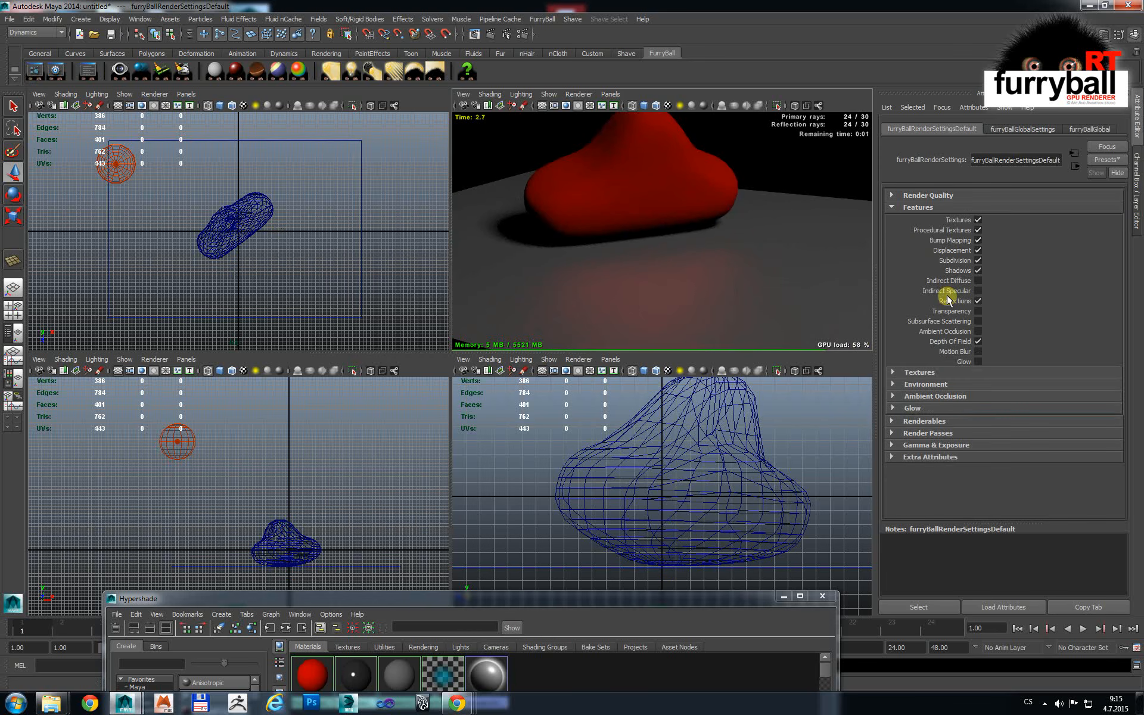
left_click(979, 291)
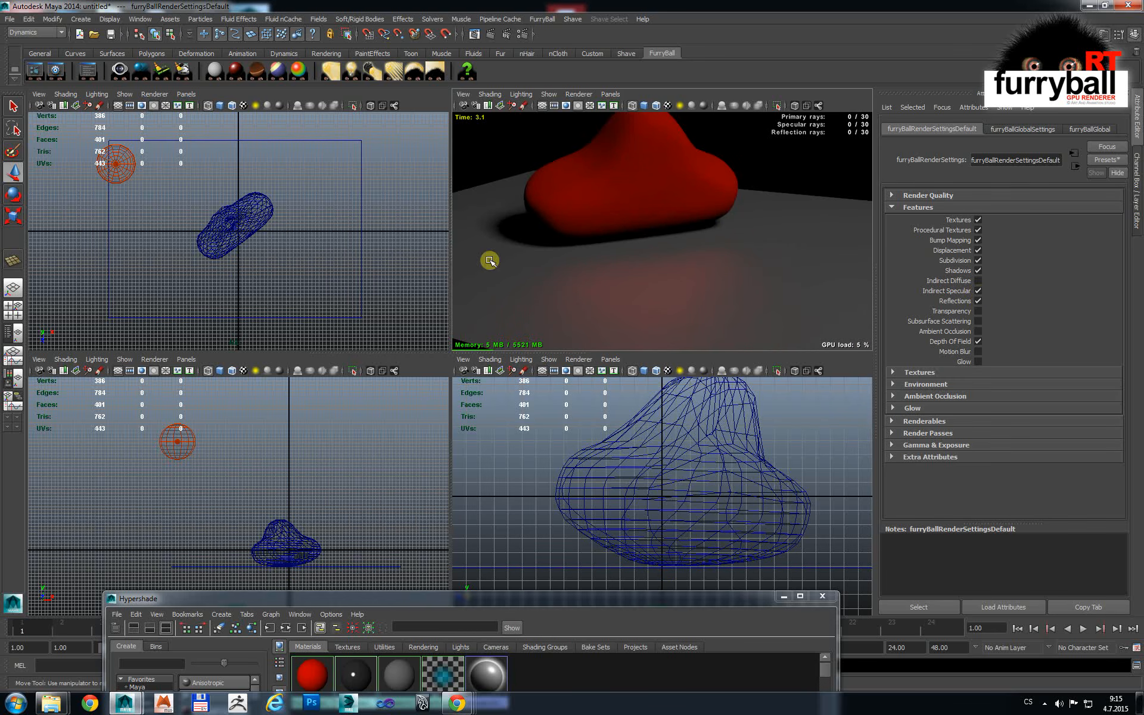
left_click_drag(204, 134, 218, 152)
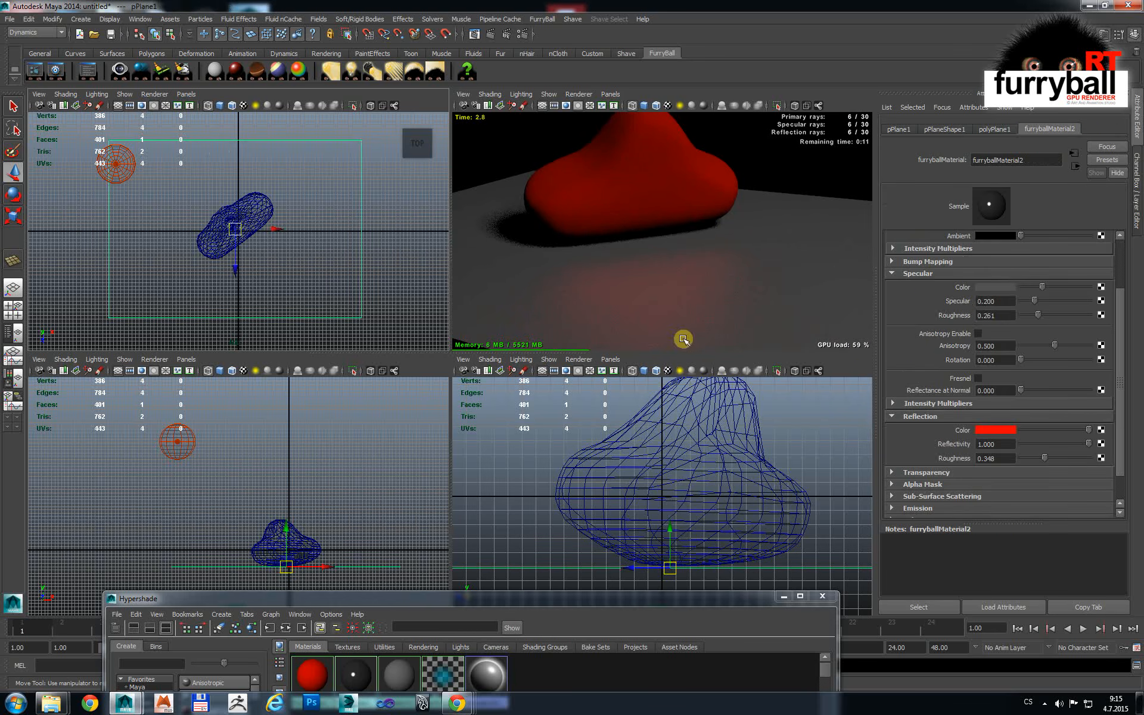
Step: Set the ground plane material's specular color to white, its specular weight to 0.930 and its specular roughness to about 0.130
scroll(952, 384, "down", 1)
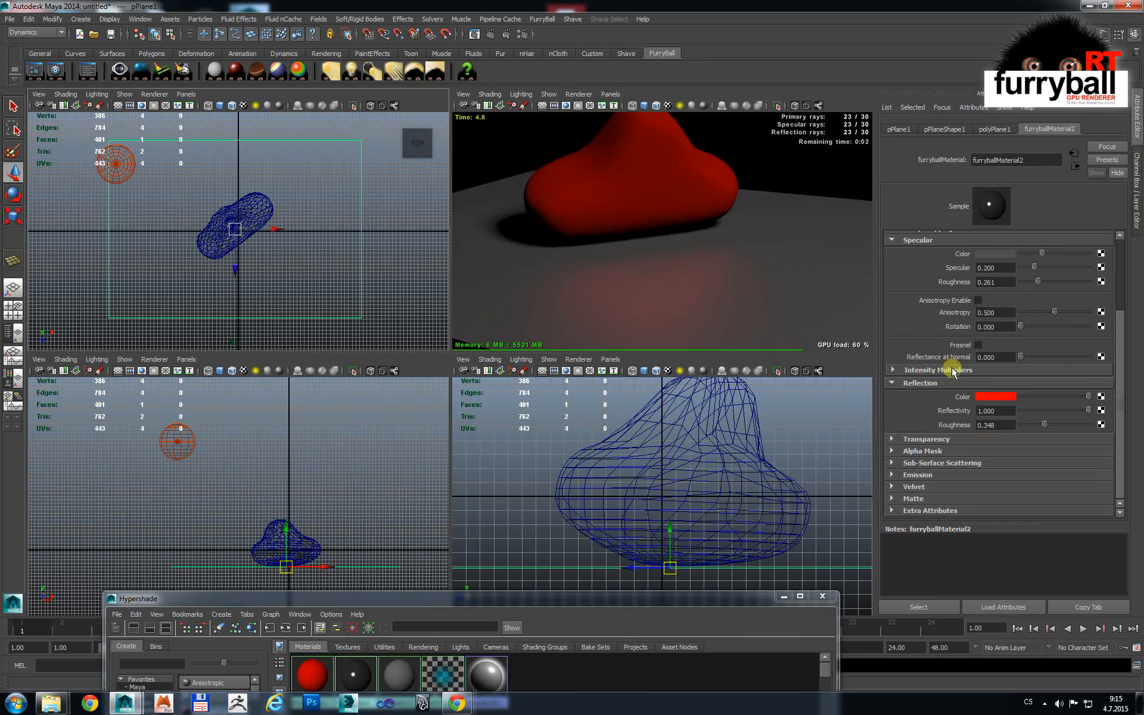
scroll(957, 361, "up", 1)
left_click_drag(1042, 289, 1096, 292)
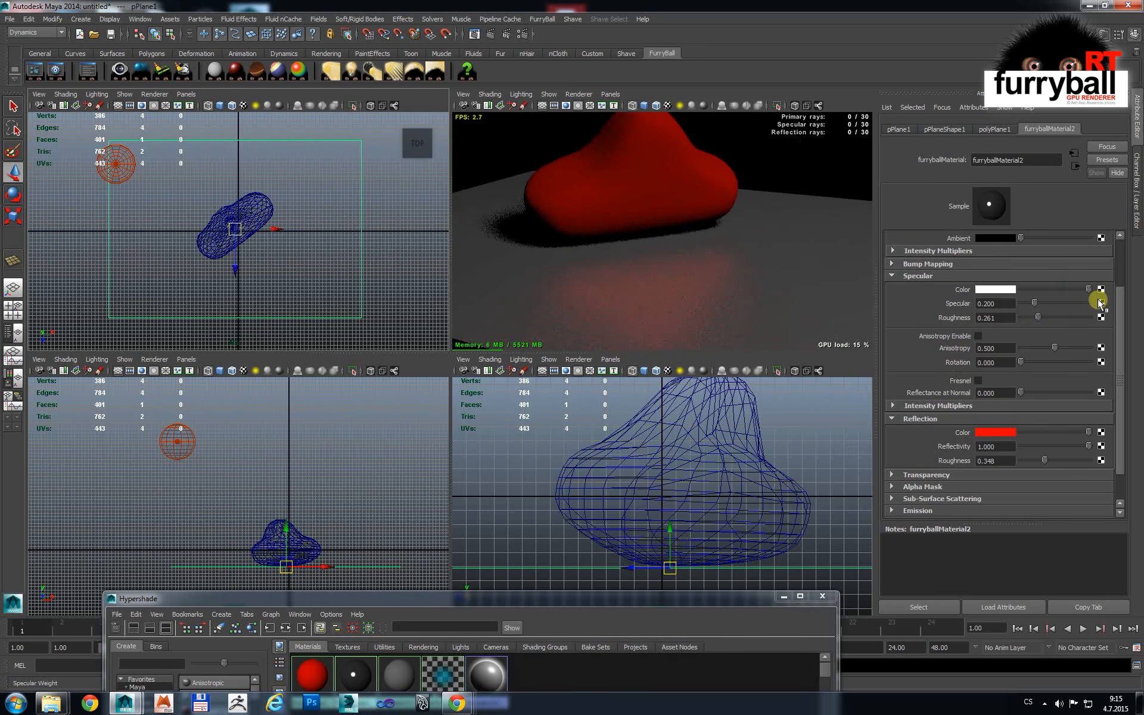
mouse_move(1042, 320)
left_mouse_down()
mouse_move(1014, 312)
mouse_move(1084, 303)
mouse_move(1032, 319)
left_mouse_up()
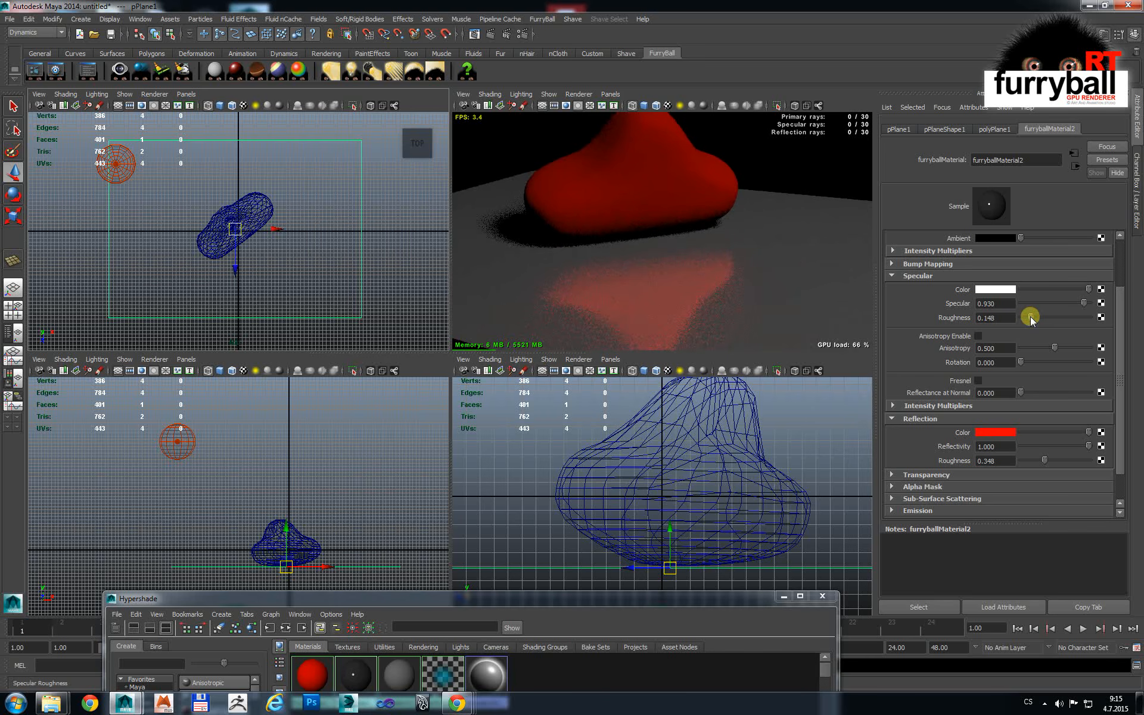
Step: Change the ground plane material's specular color to yellow
left_click(1003, 289)
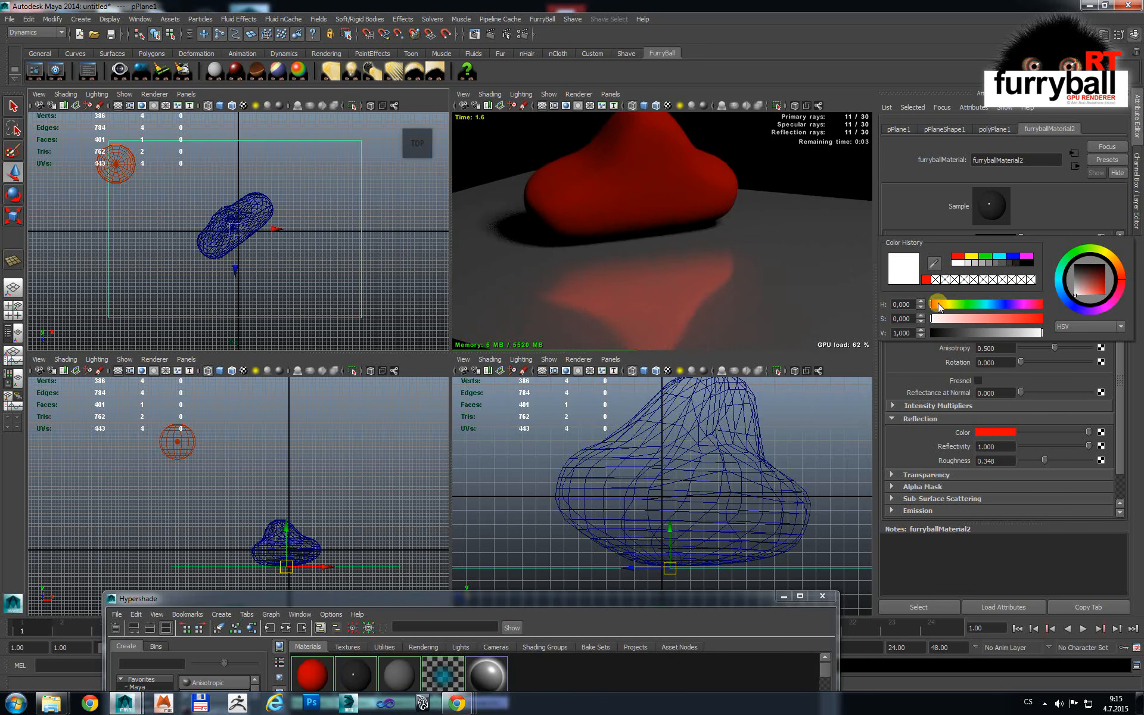
left_click_drag(939, 305, 1027, 320)
left_click(958, 206)
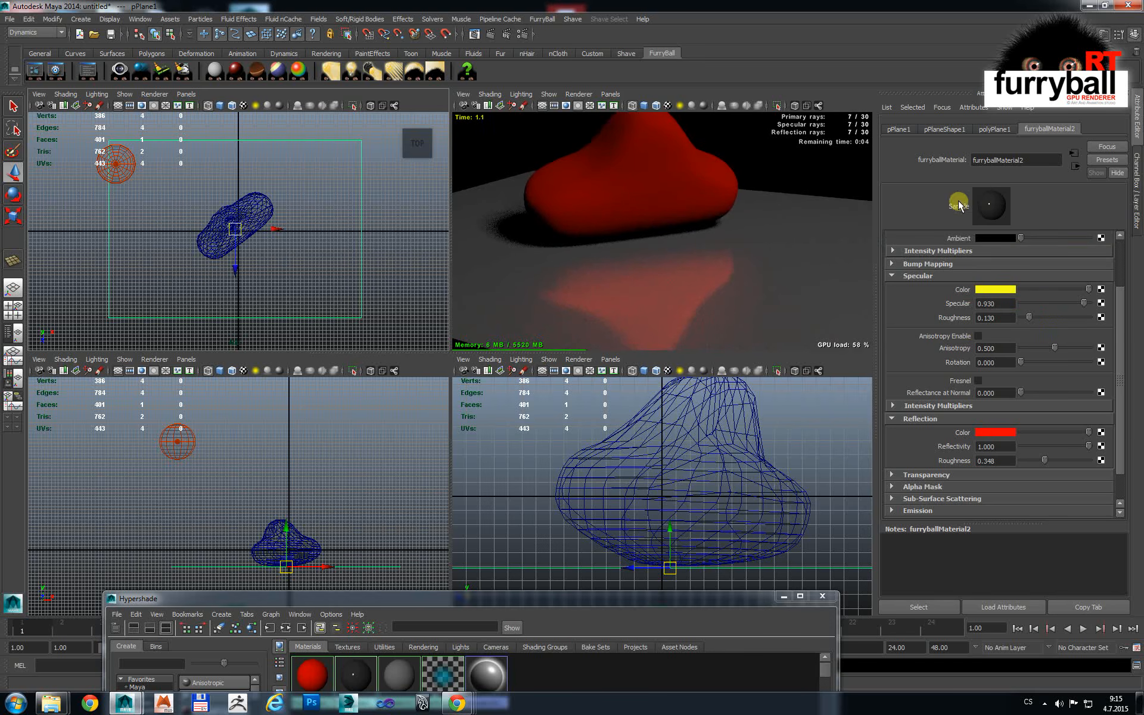
Step: Lighten the deformed sphere material's diffuse color to pale pink by setting its saturation to about 0.14
left_click(662, 134)
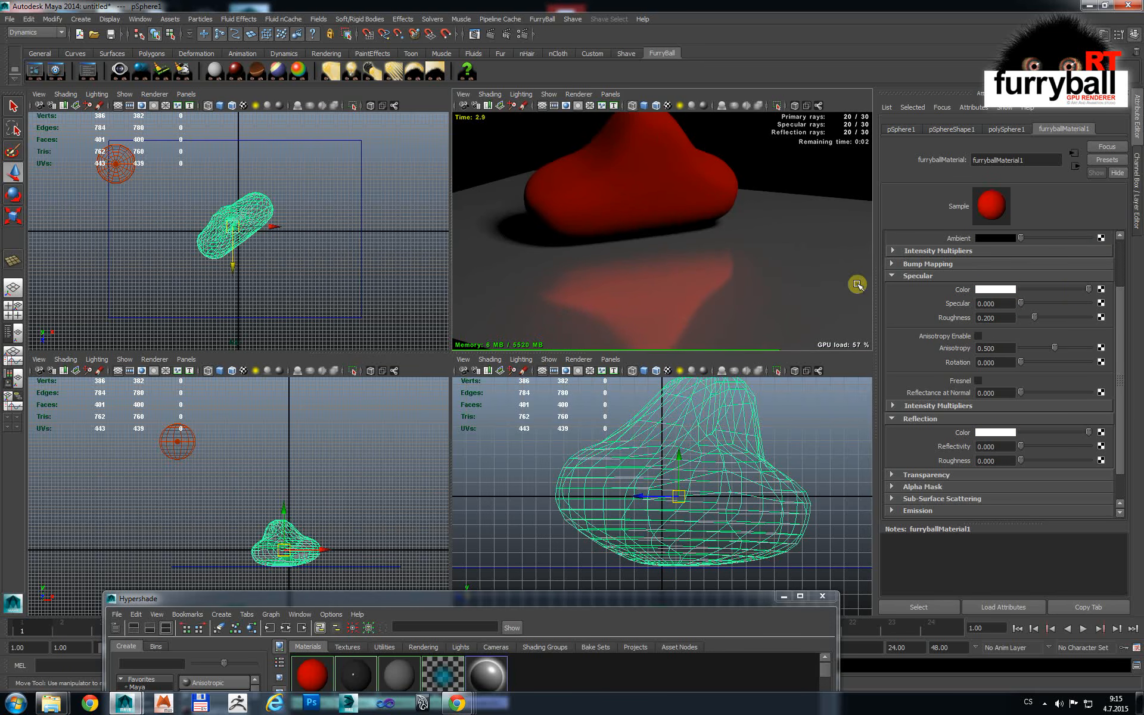
scroll(1051, 288, "up", 3)
left_click(1003, 265)
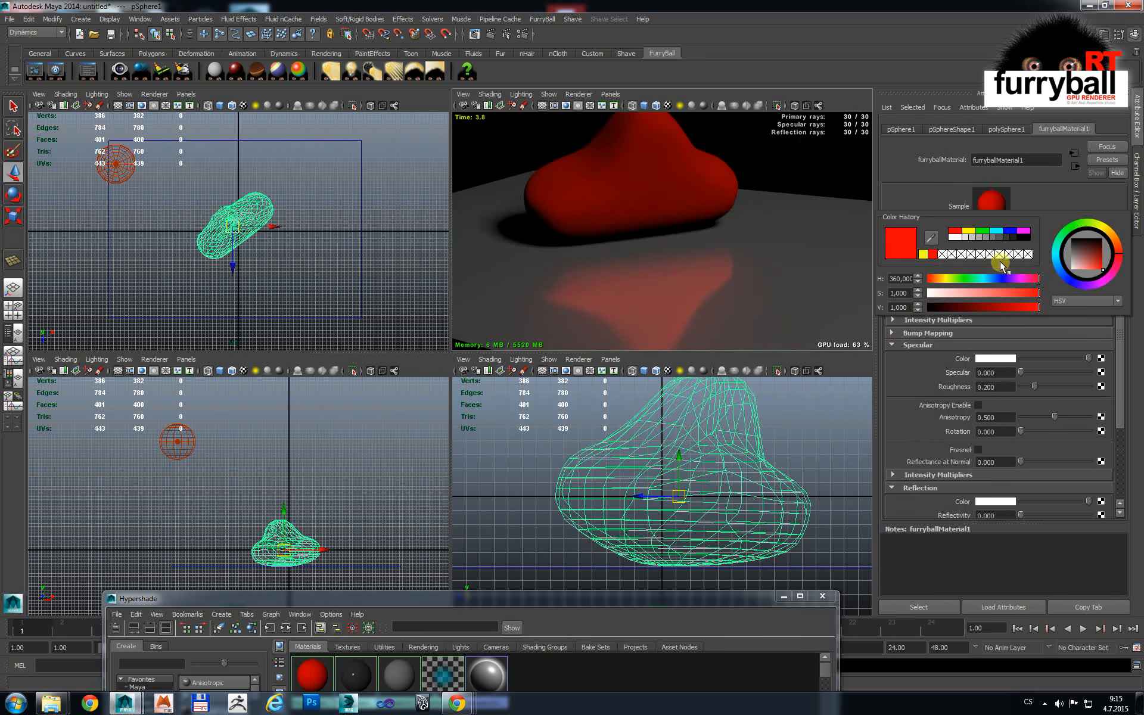
left_click(940, 291)
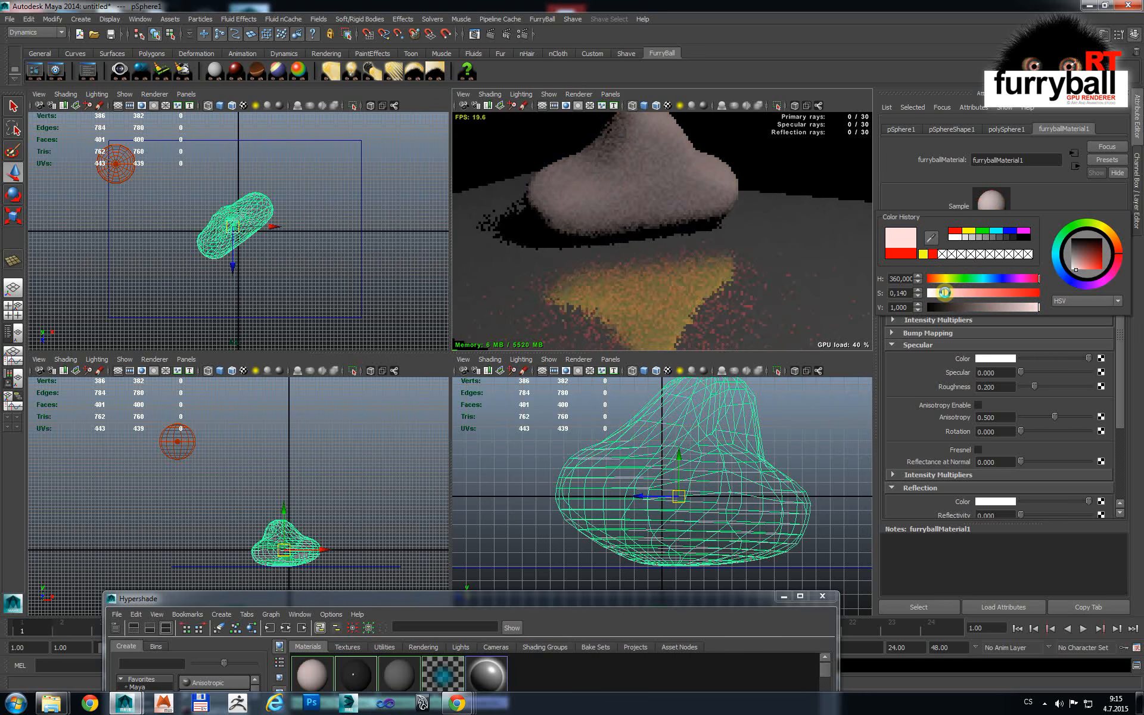
Step: Examine the deformed sphere's tinted reflection on the ground plane from several angles and distances in the render view
left_click_drag(748, 250, 679, 262, "alt")
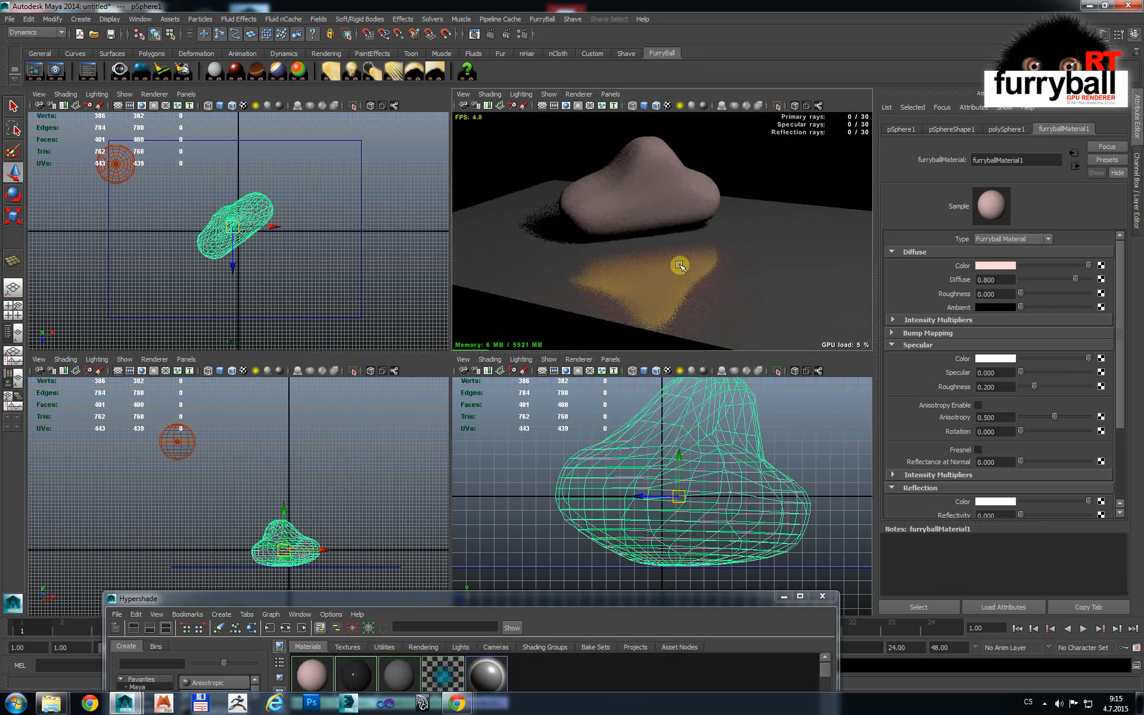
left_click_drag(712, 303, 667, 289, "alt")
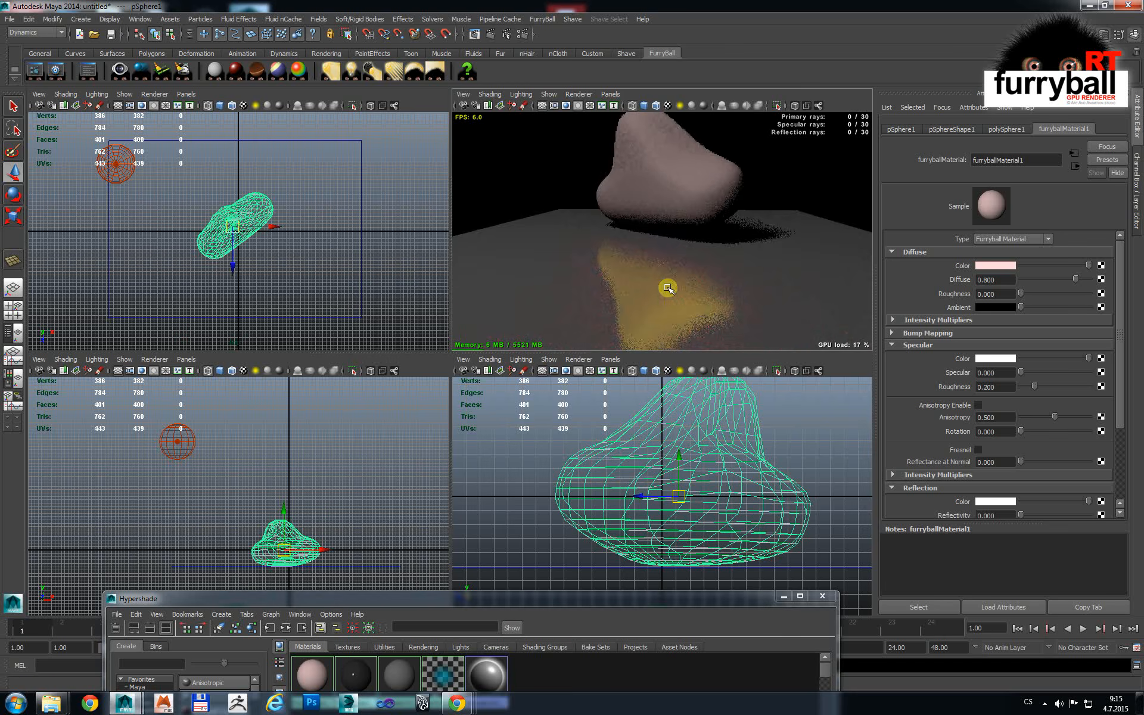
right_click_drag(700, 284, 677, 278, "alt")
middle_click_drag(704, 278, 691, 296, "alt")
left_click_drag(691, 296, 725, 301, "alt")
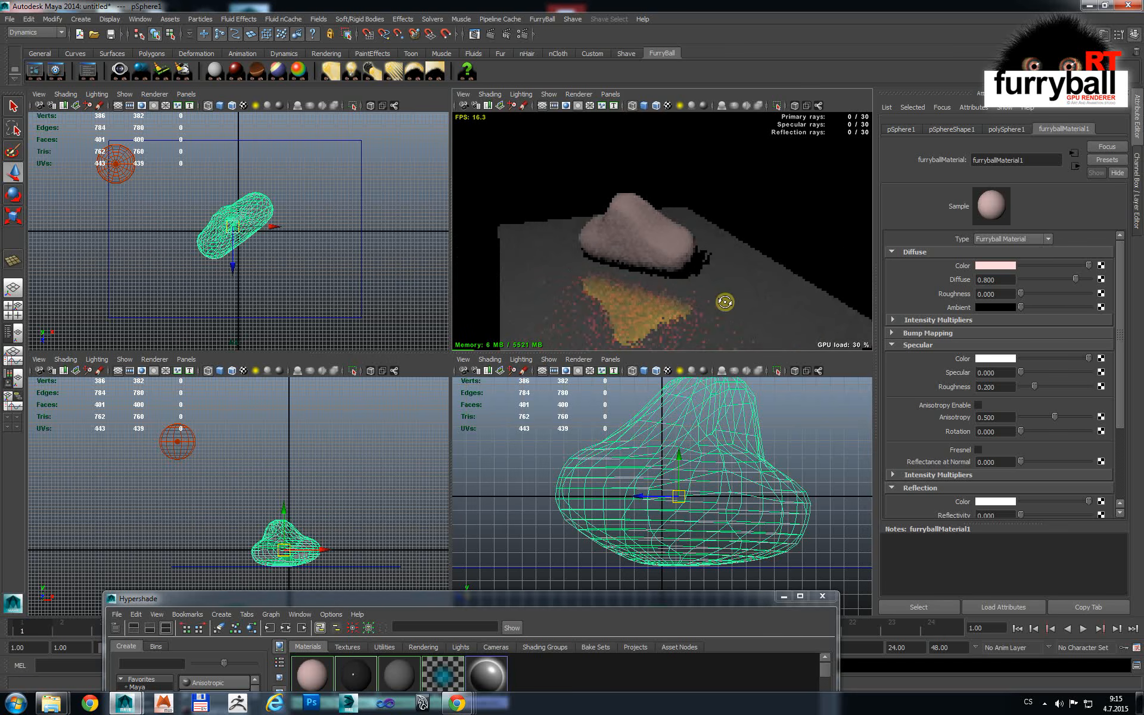
right_click_drag(692, 289, 753, 288, "alt")
middle_click_drag(753, 288, 737, 256, "alt")
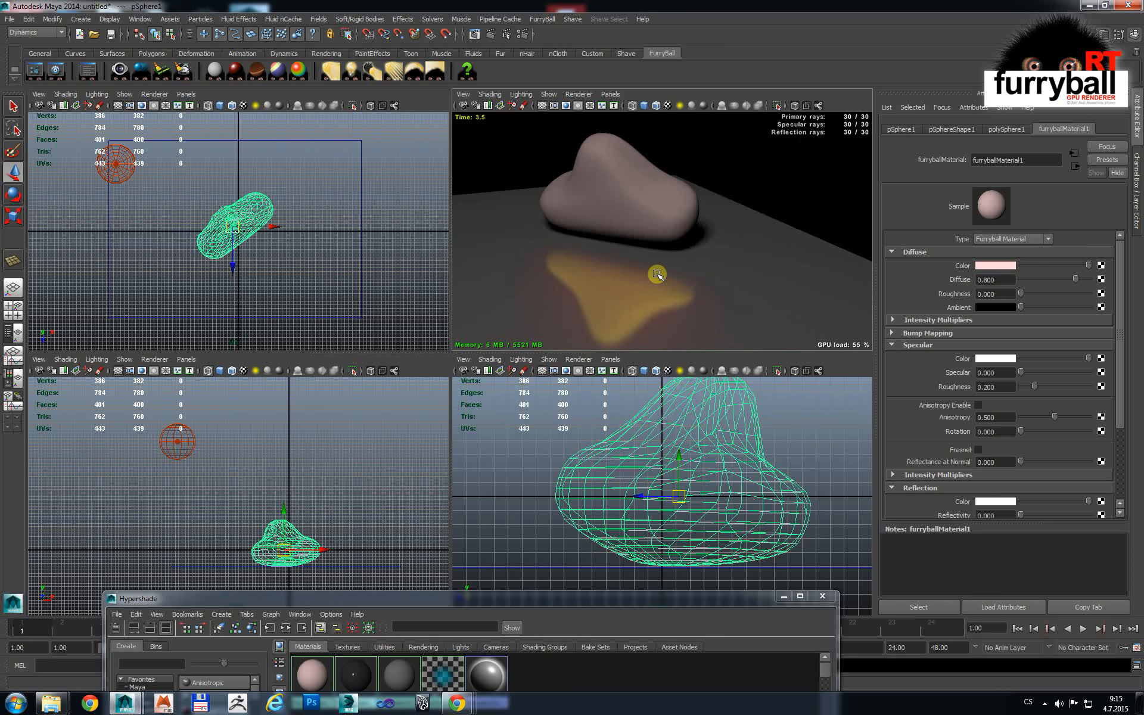
left_click_drag(704, 249, 772, 269, "alt")
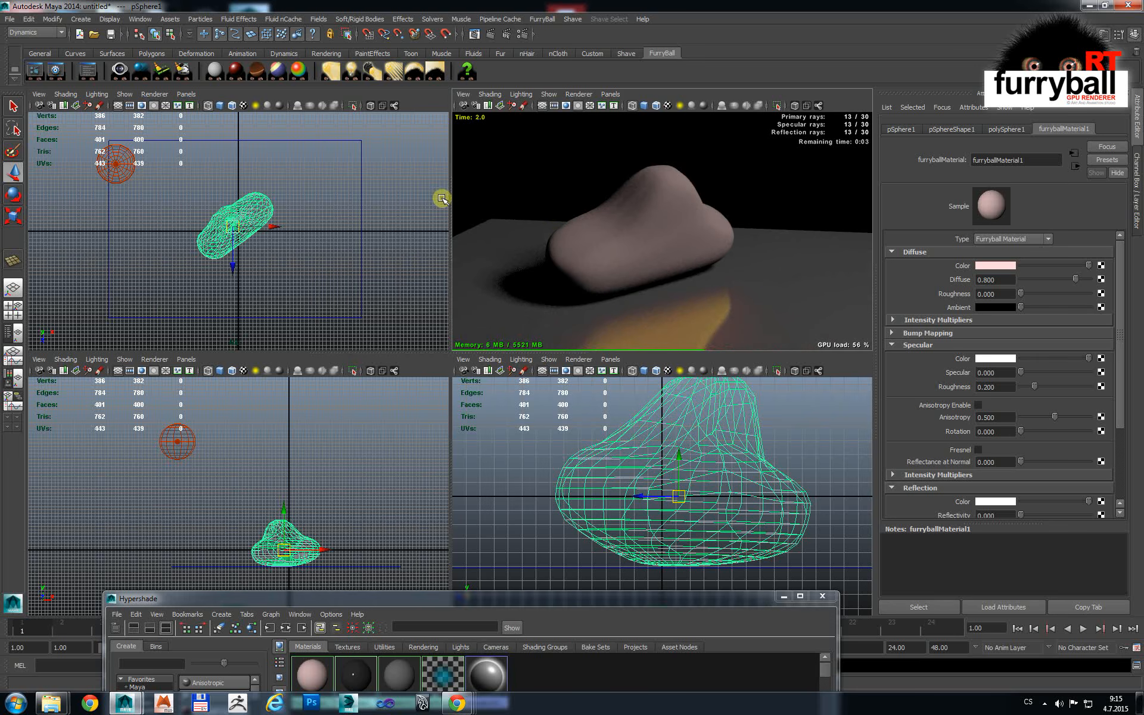
Step: Add a FurryBall dome light, scale it uniformly to about 17.76 so it surrounds the scene, and check the lighting in the render
left_click(416, 76)
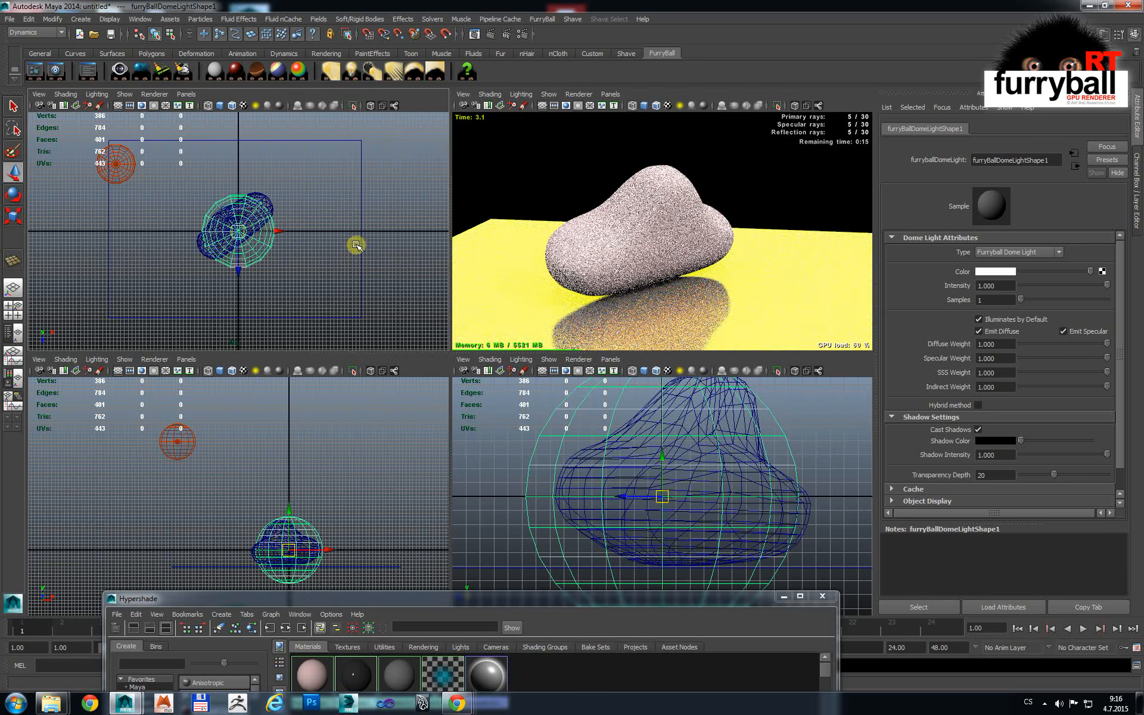
right_click_drag(355, 245, 288, 249, "alt")
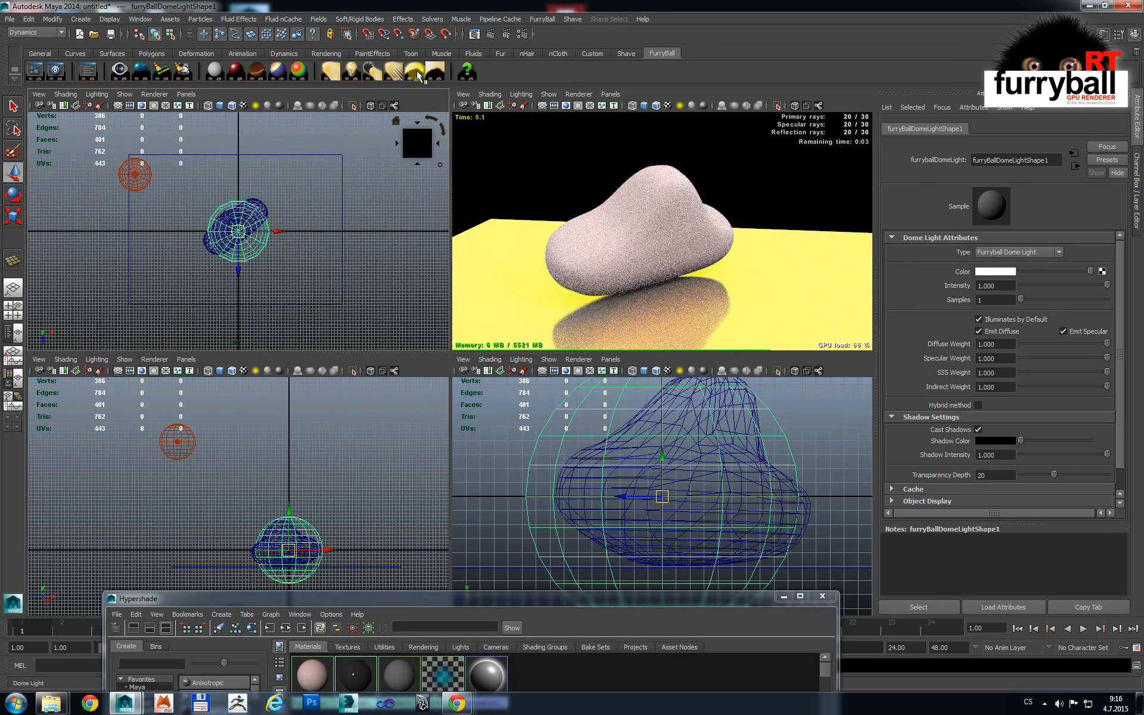
left_click(13, 217)
left_click_drag(238, 231, 276, 261)
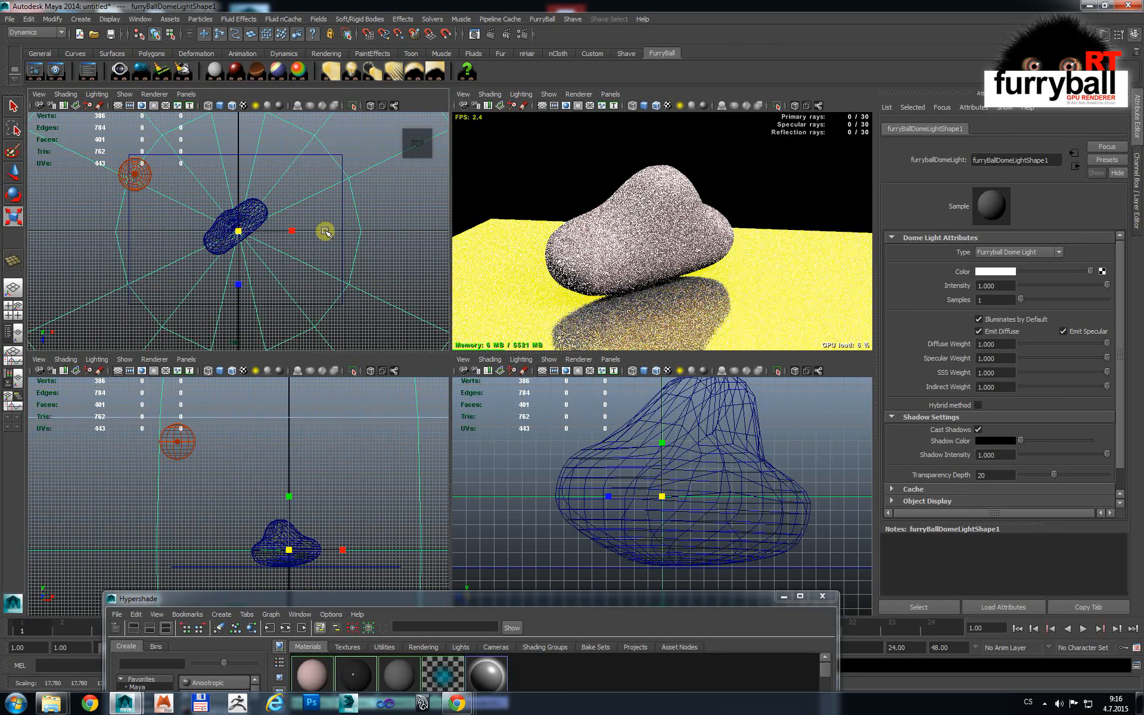
right_click_drag(324, 231, 95, 238, "alt")
right_click_drag(215, 238, 179, 239, "alt")
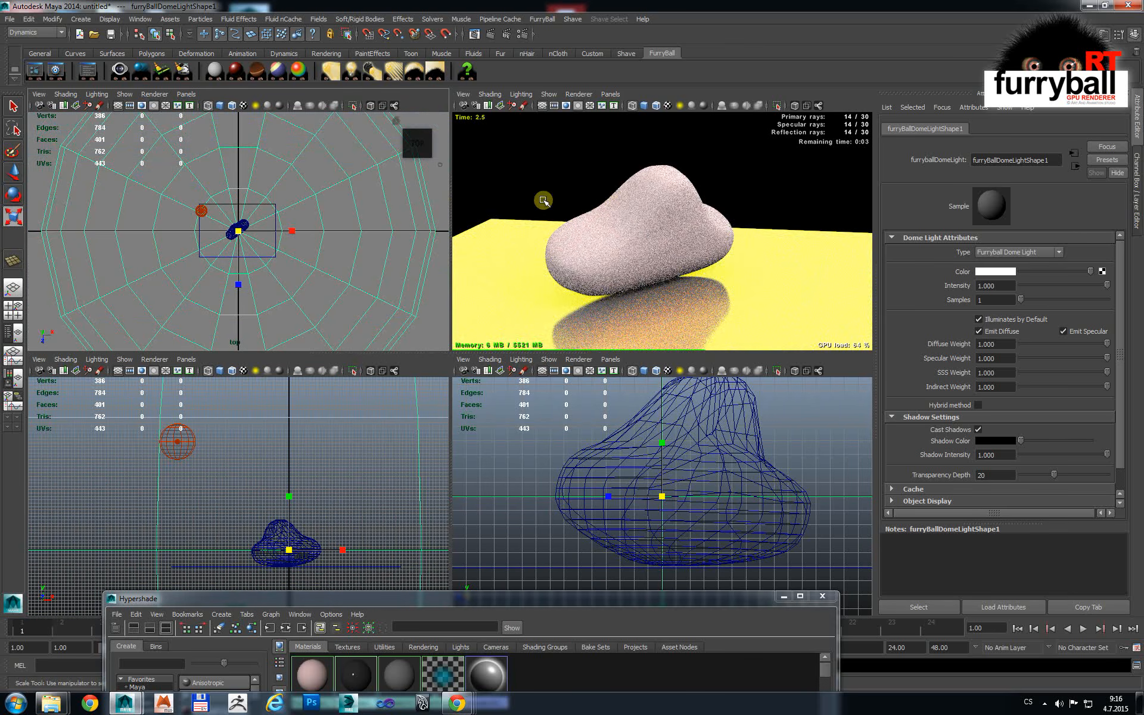
left_click_drag(601, 199, 321, 249, "alt")
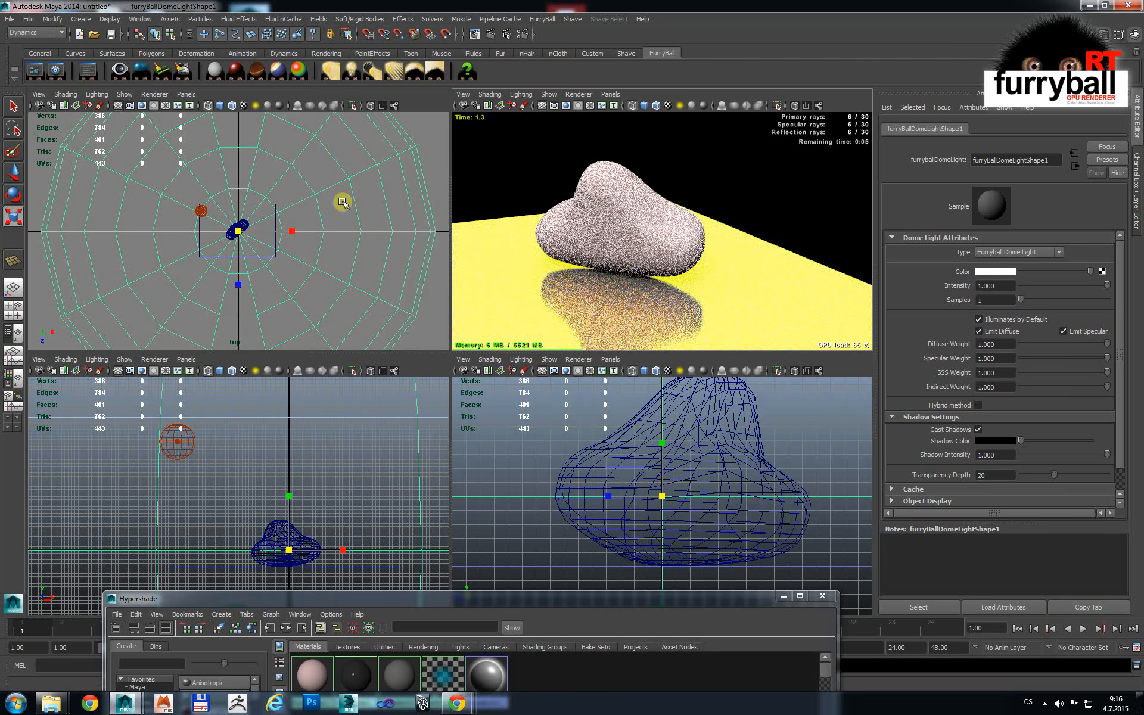
left_click_drag(640, 246, 741, 248, "alt")
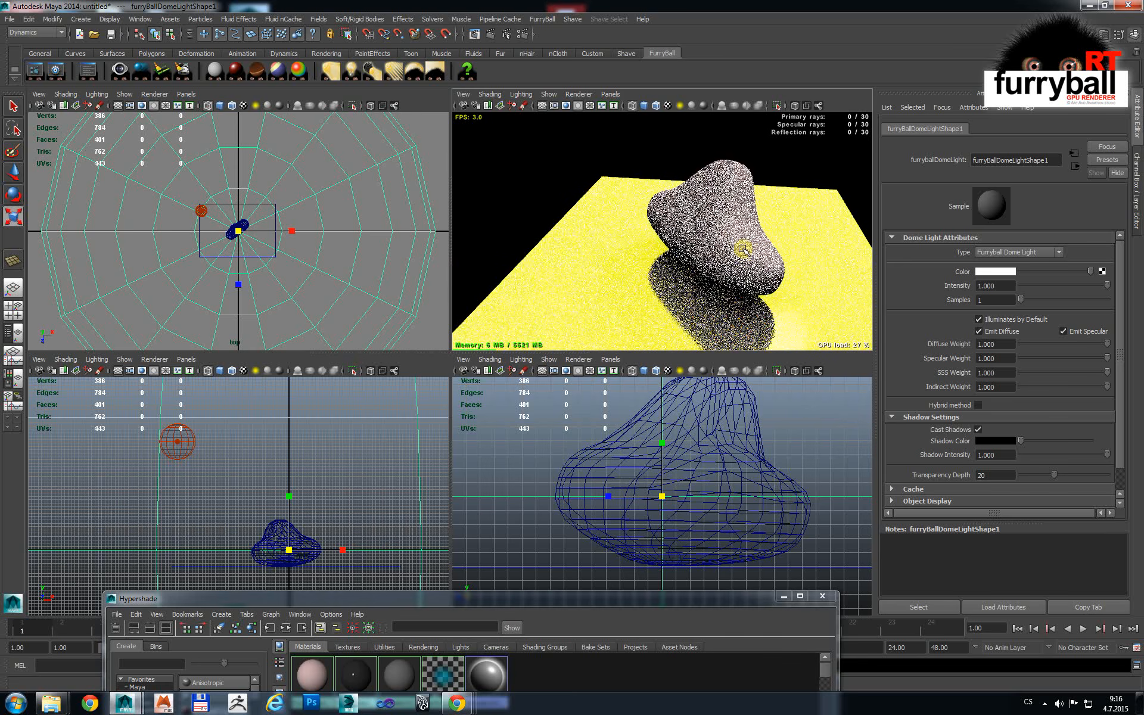
Step: Hide the FurryBall point light so only the dome light illuminates the scene
left_click(201, 208)
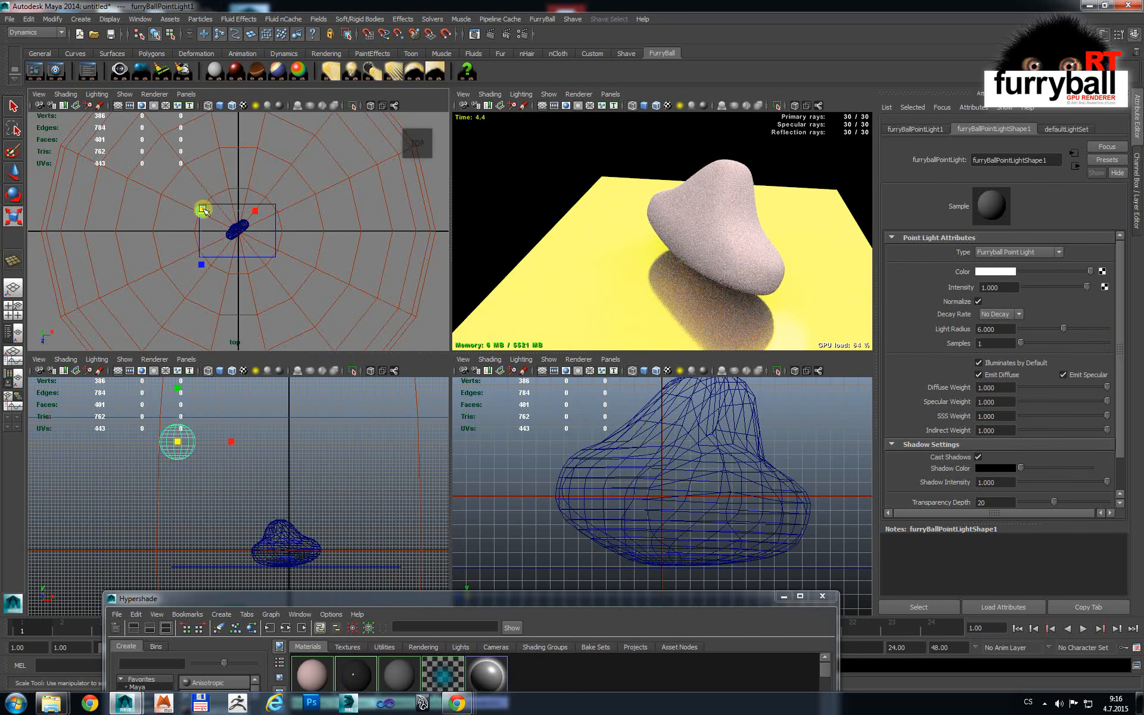
key("ctrl+h")
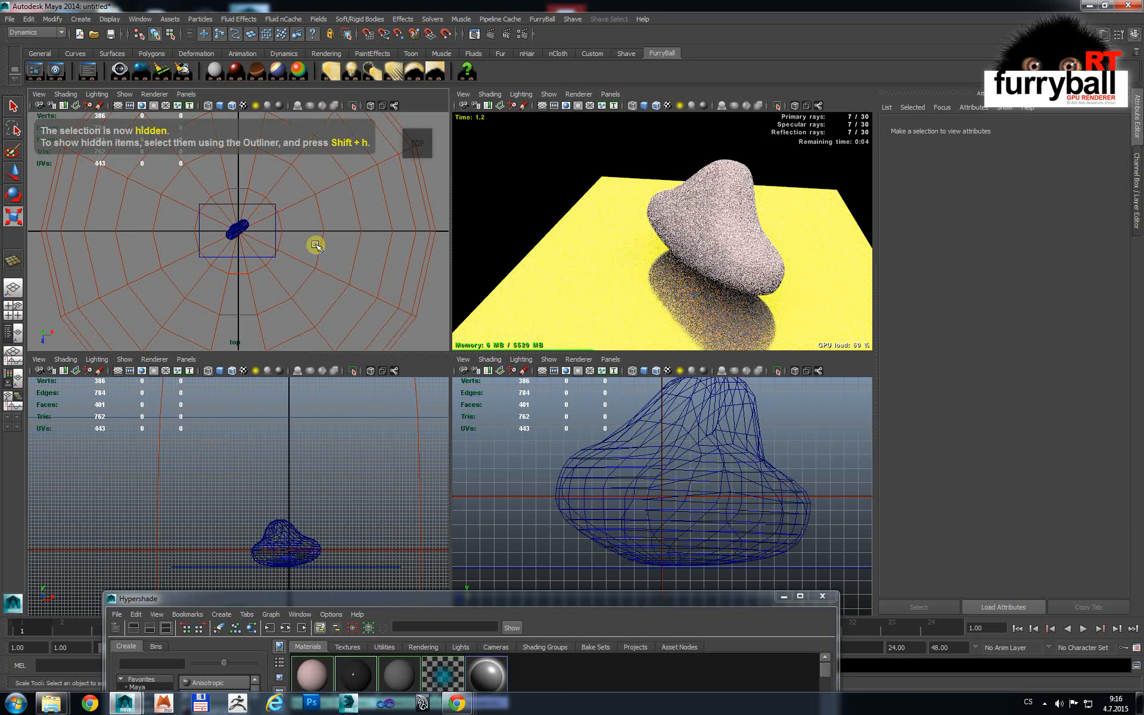
left_click_drag(313, 244, 362, 247, "alt")
Step: Map a file texture to the dome light's color and load 14-Hamarikyu_Bridge_B_3k.hdr from the envMap folder
left_click(342, 227)
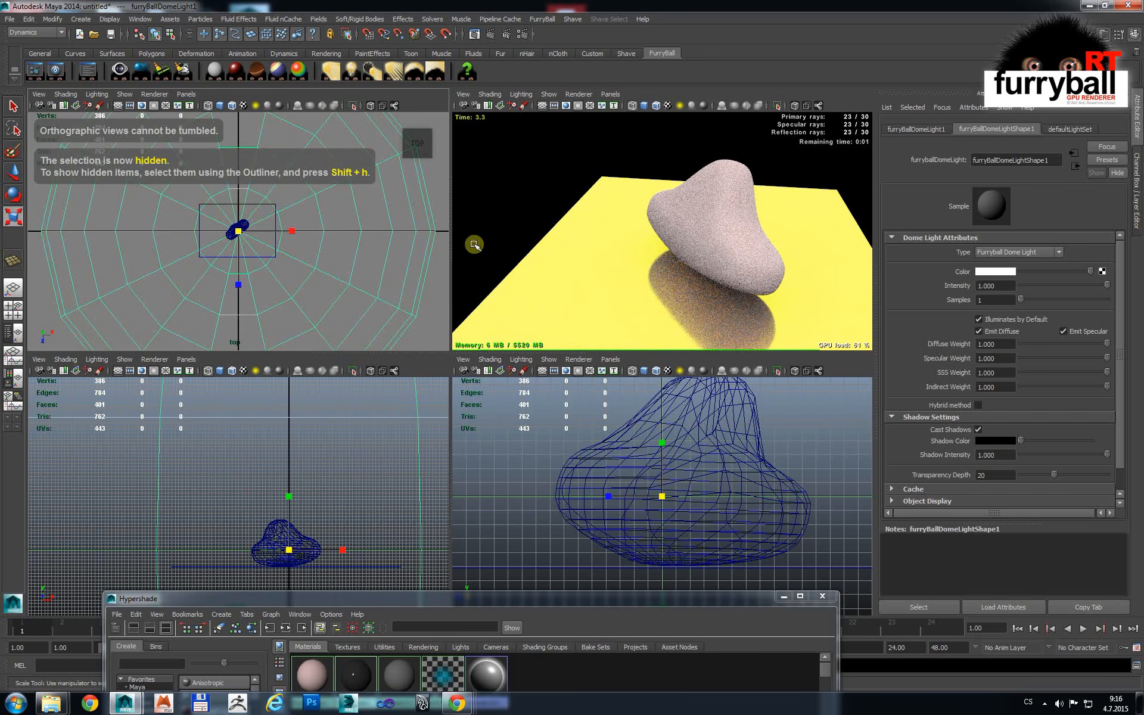
left_click(1103, 271)
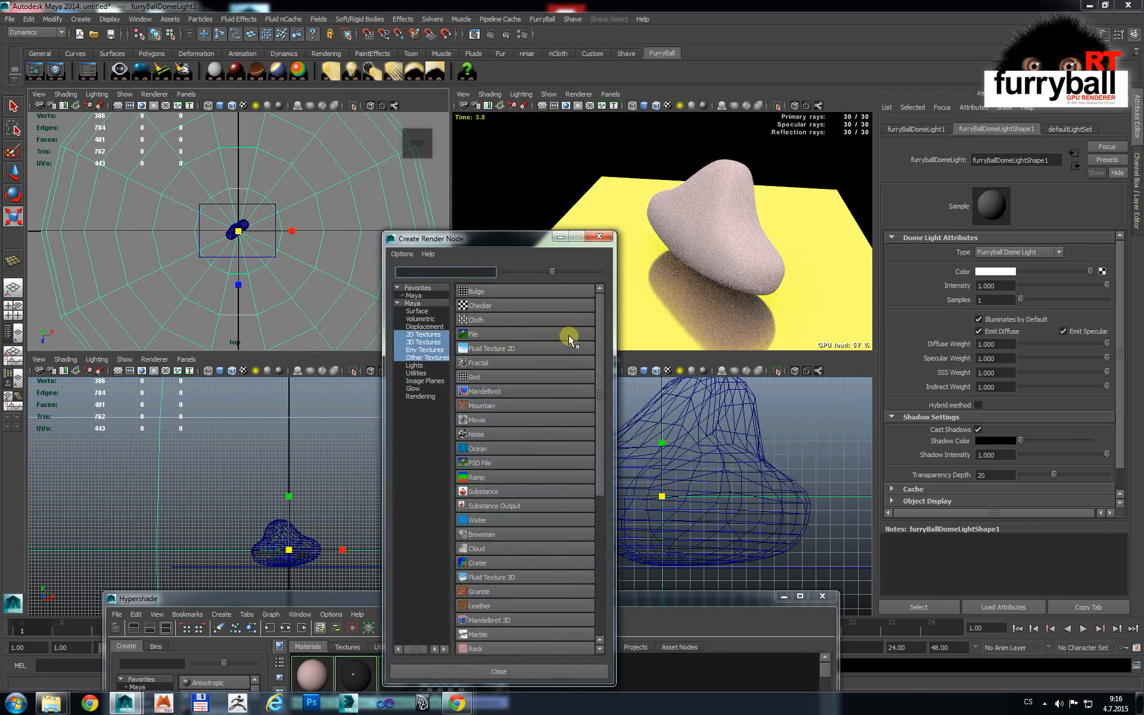
left_click(519, 331)
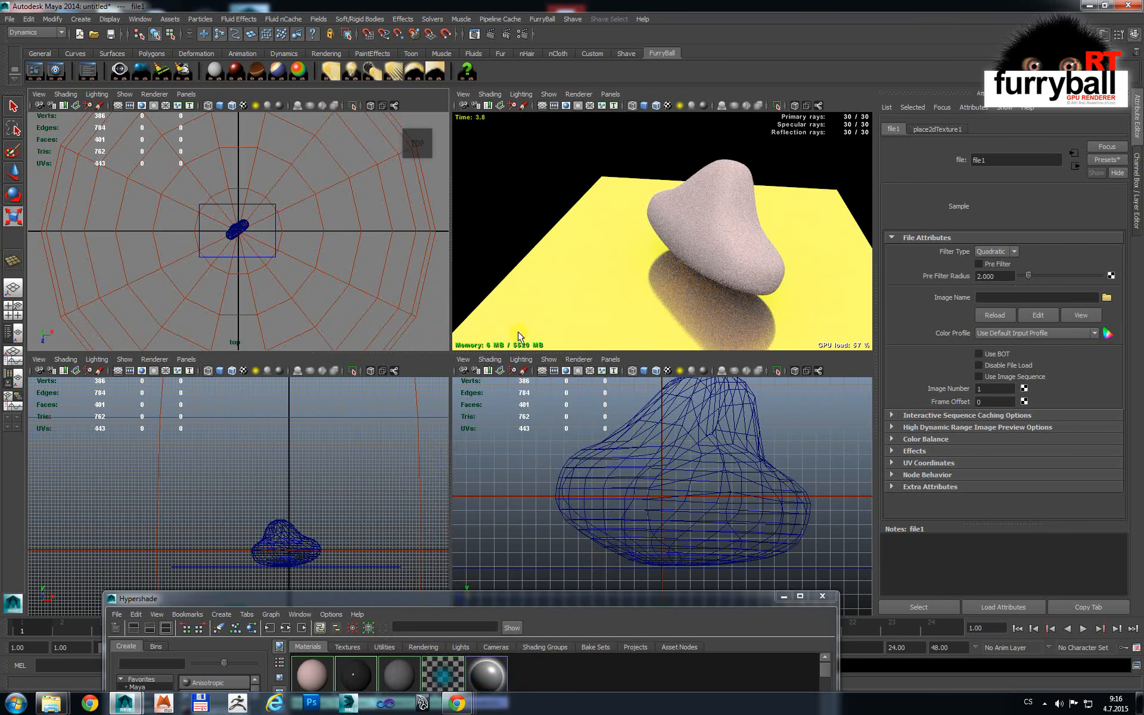
left_click(1106, 298)
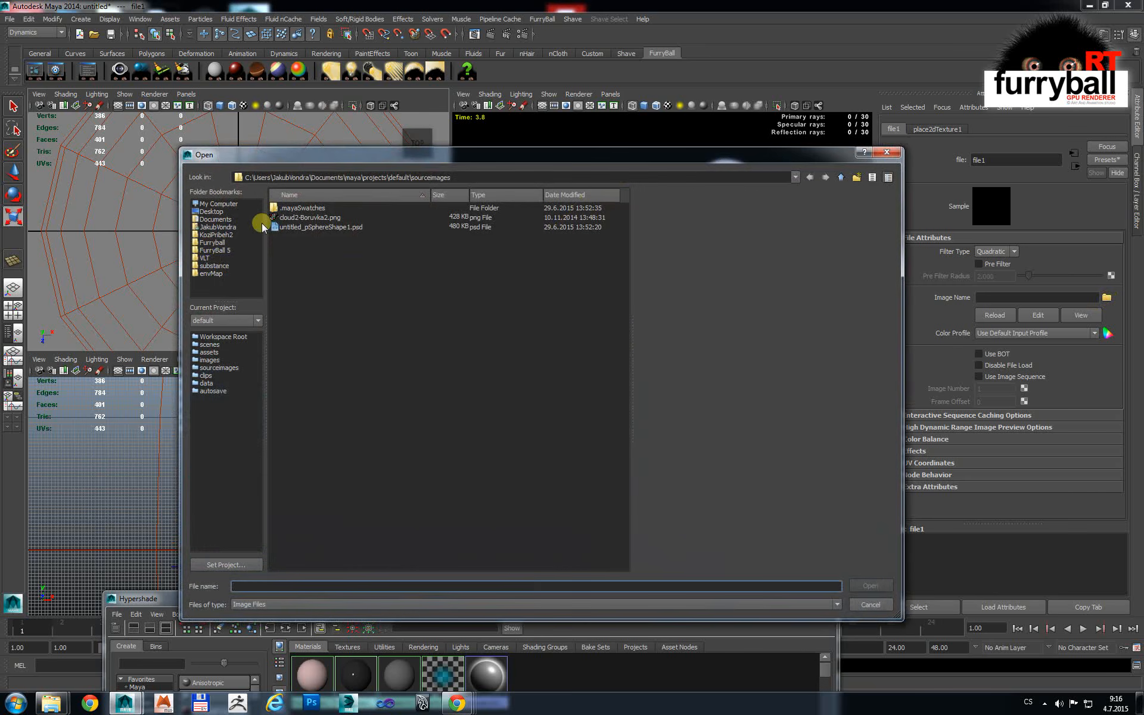
left_click(209, 274)
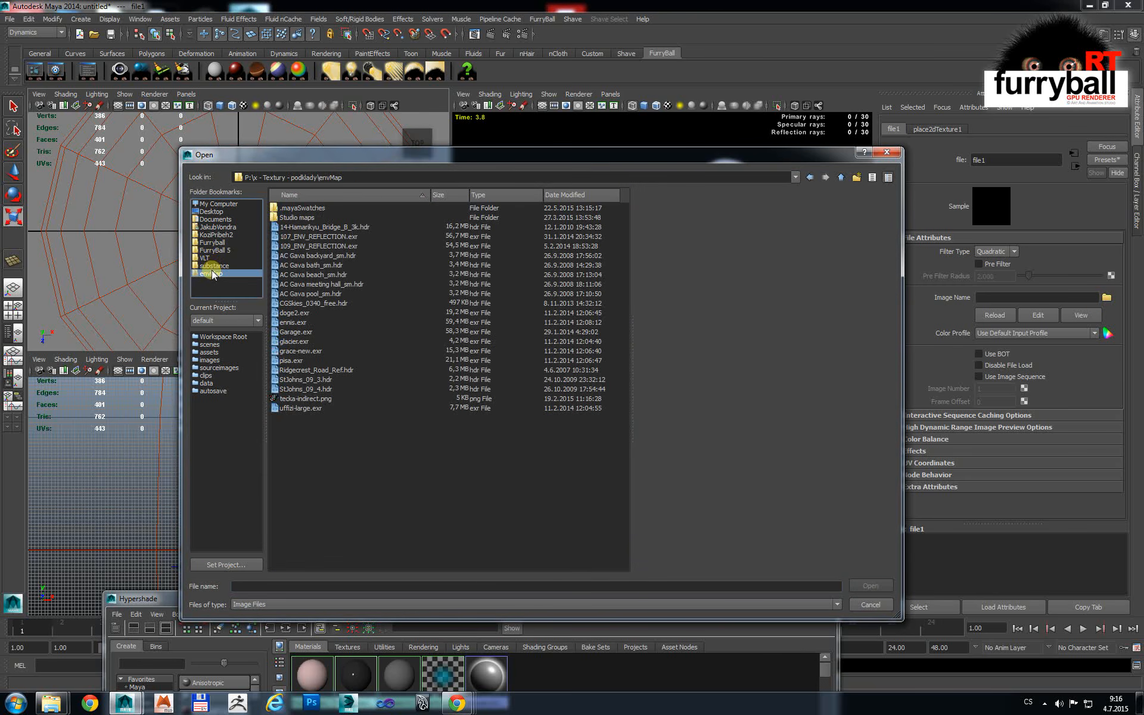
left_click(336, 227)
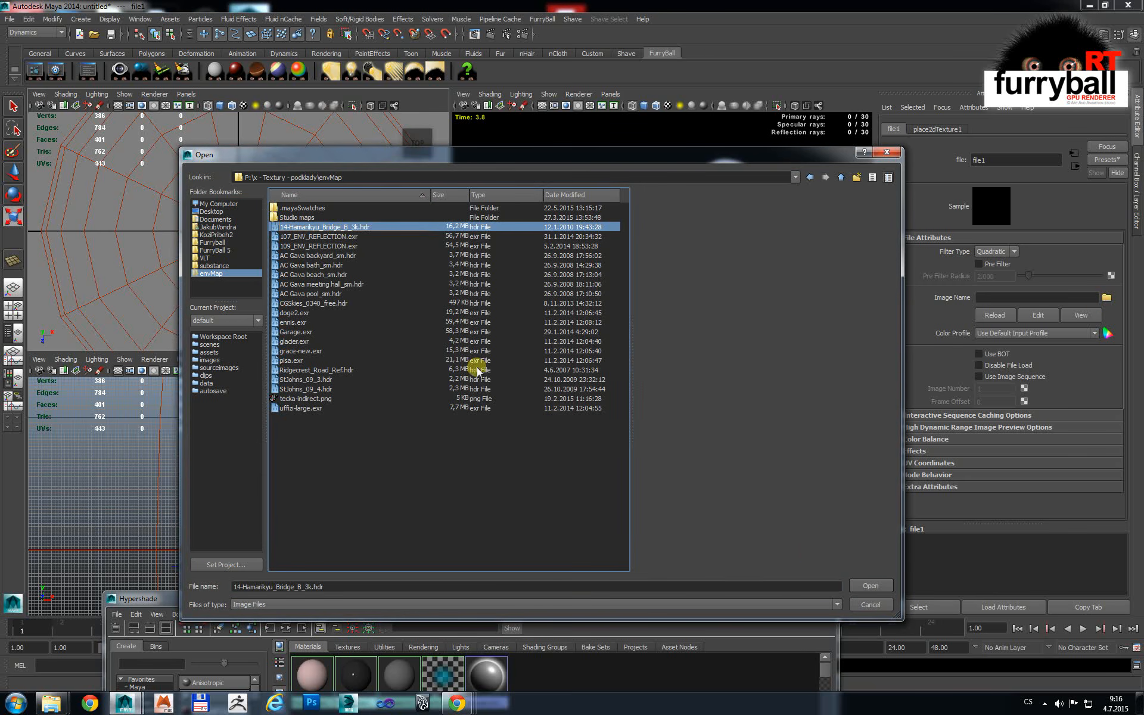
left_click(878, 589)
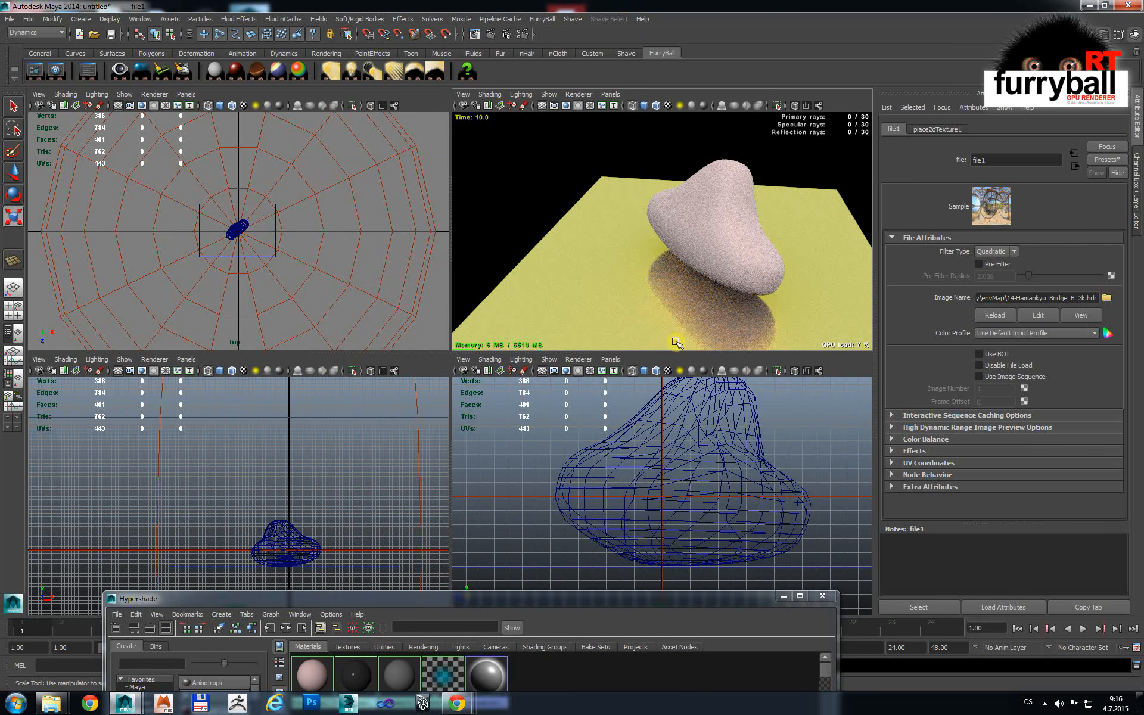
Step: Move the Hypershade window clear of the render view, narrow it, and check the HDR dome lighting from another angle
left_click_drag(725, 597, 650, 379)
left_click_drag(744, 394, 544, 388)
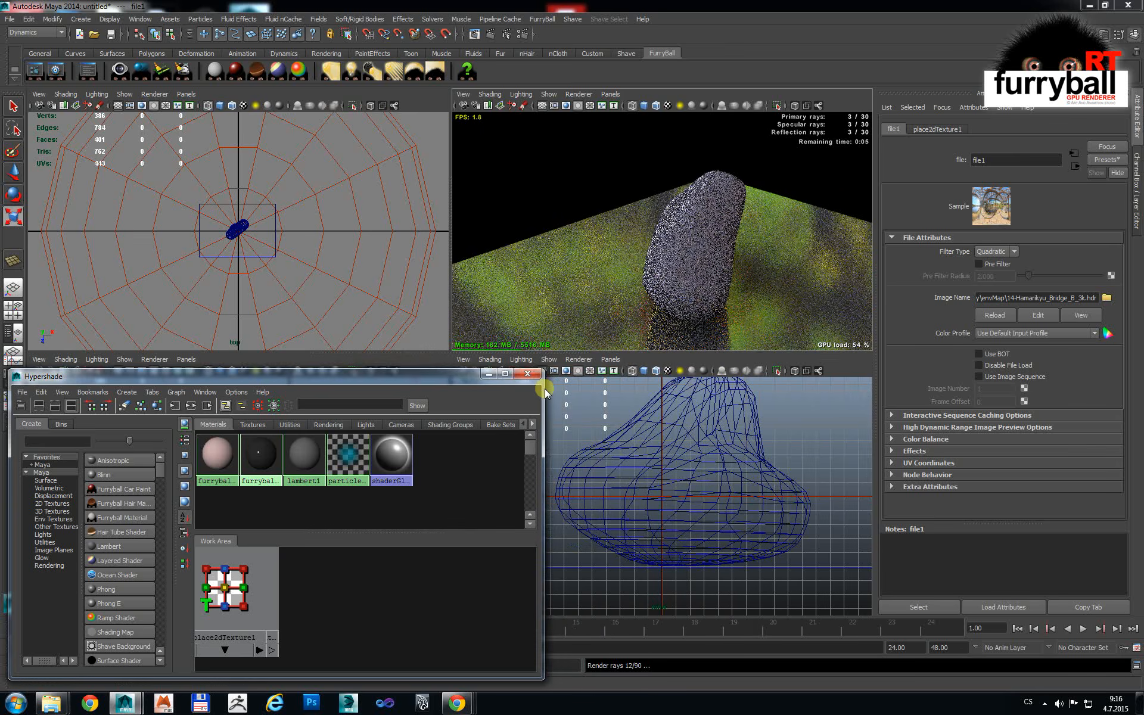
left_click_drag(717, 302, 785, 281, "alt")
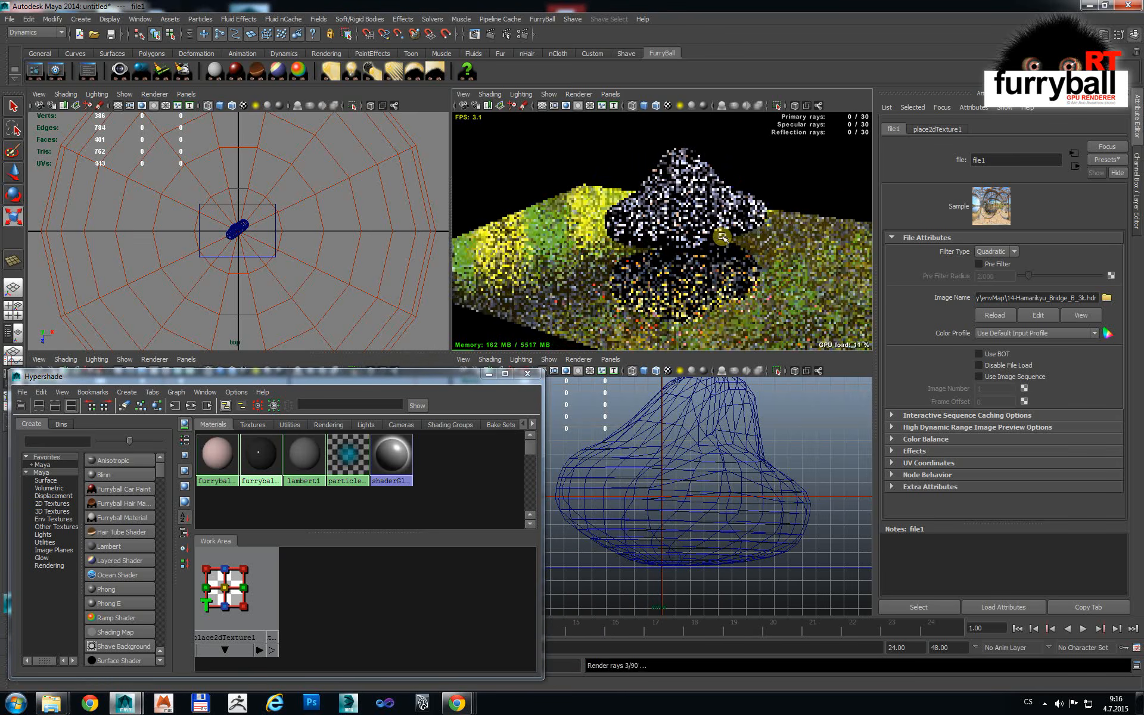
left_click(785, 280)
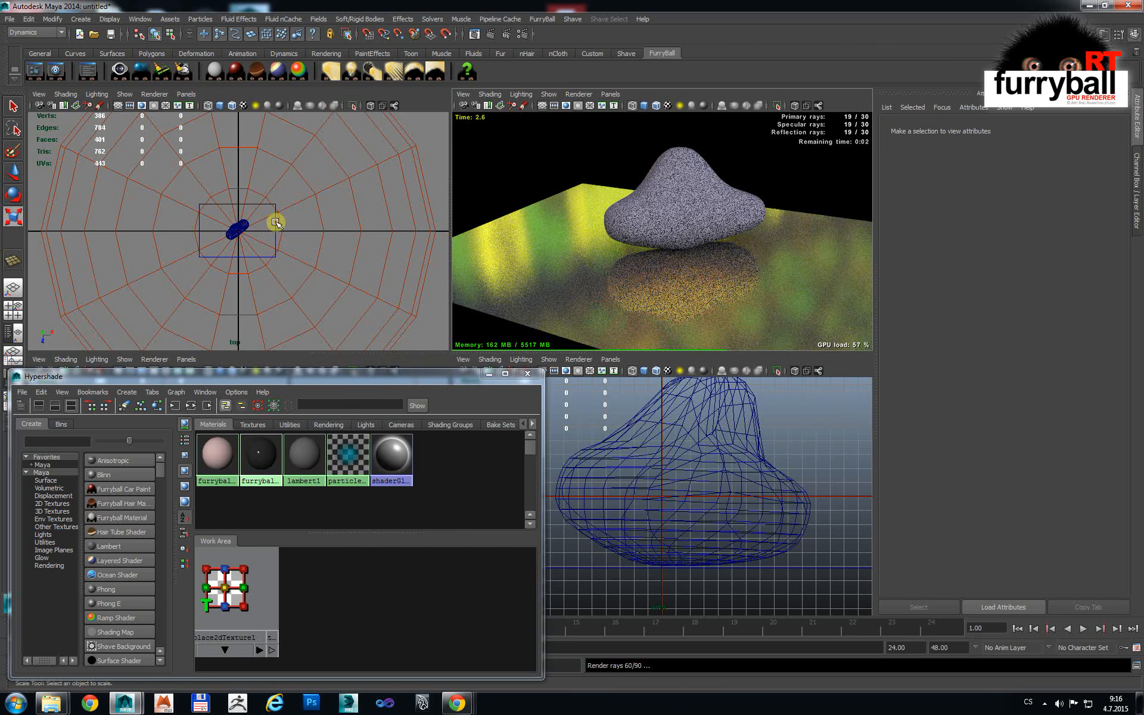
Step: Set the ground plane material's specular to 0, anisotropy to 0.157 and reflectivity to 0.313
left_click(275, 222)
left_click(1049, 129)
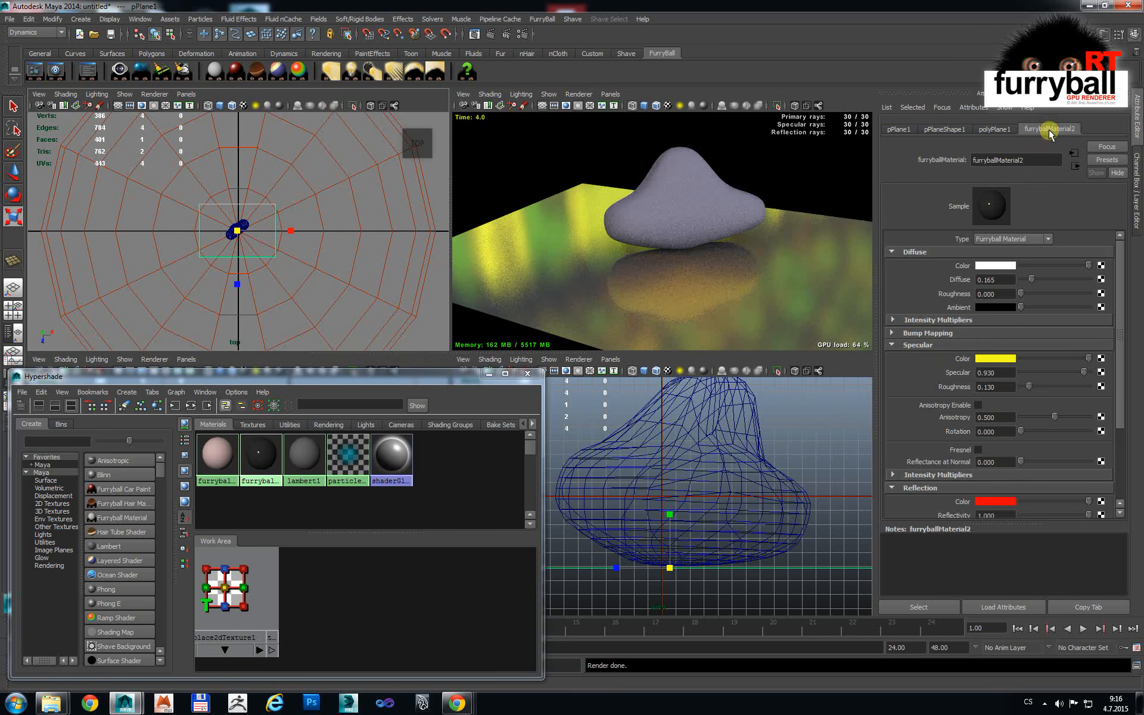
left_click_drag(1047, 372, 1037, 371)
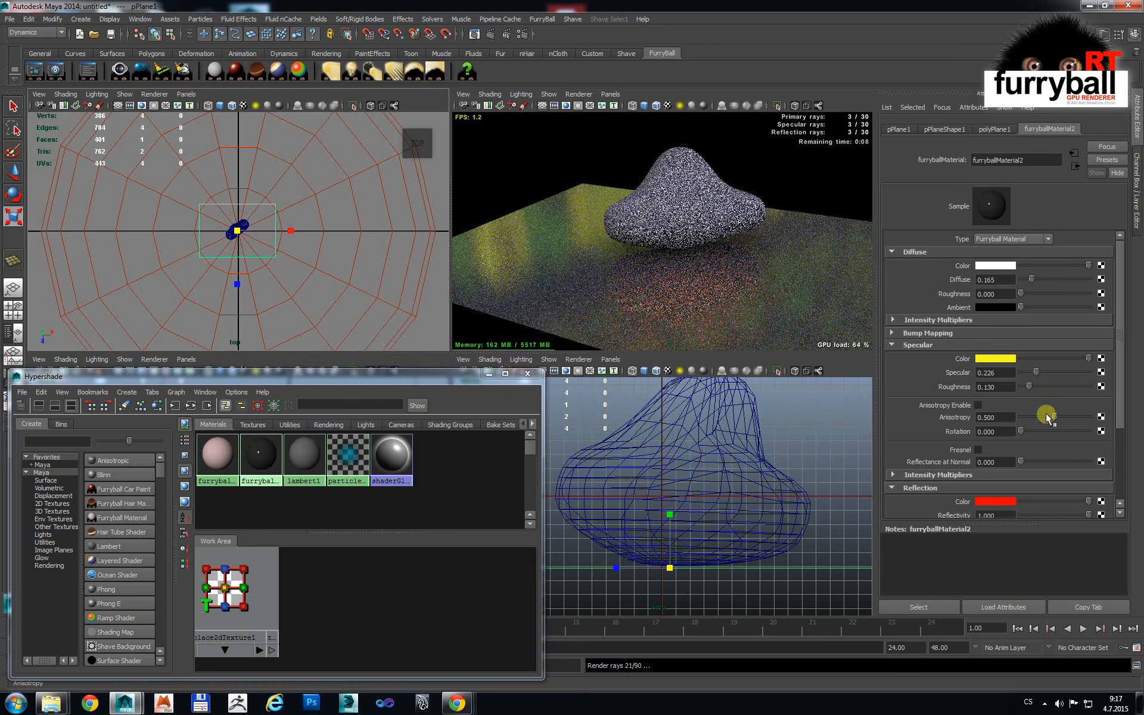
left_click_drag(1055, 416, 1030, 416)
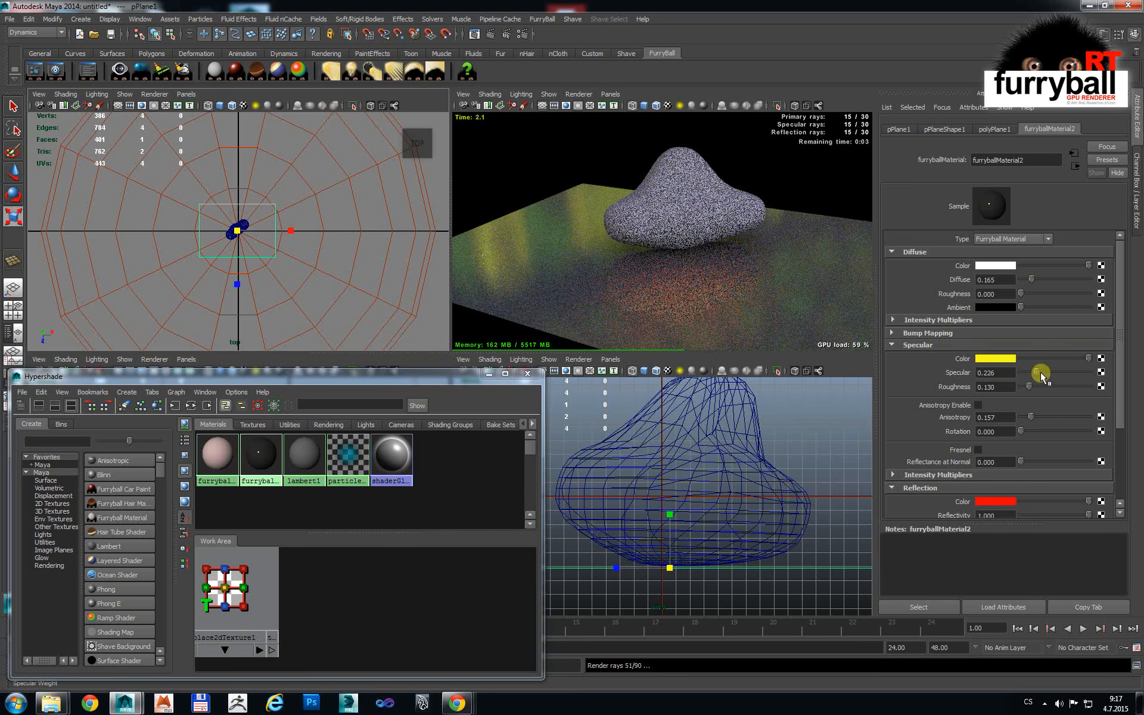
left_click_drag(1041, 375, 1023, 380)
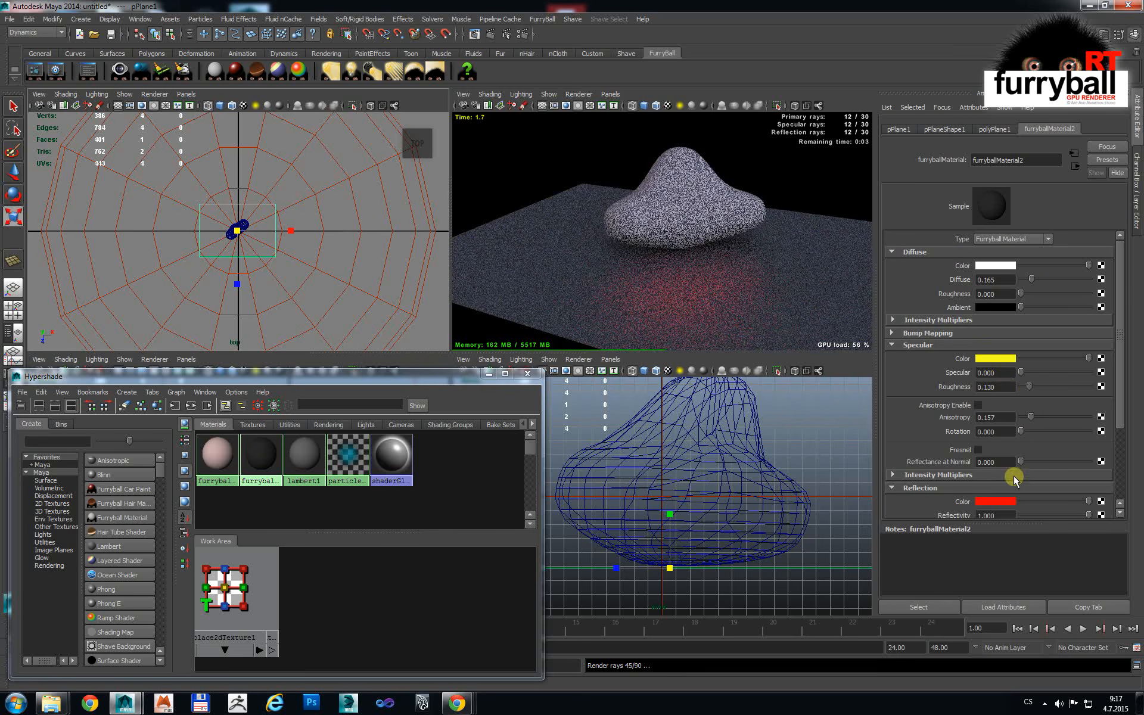
scroll(1015, 471, "down", 3)
left_click_drag(1044, 445, 1029, 444)
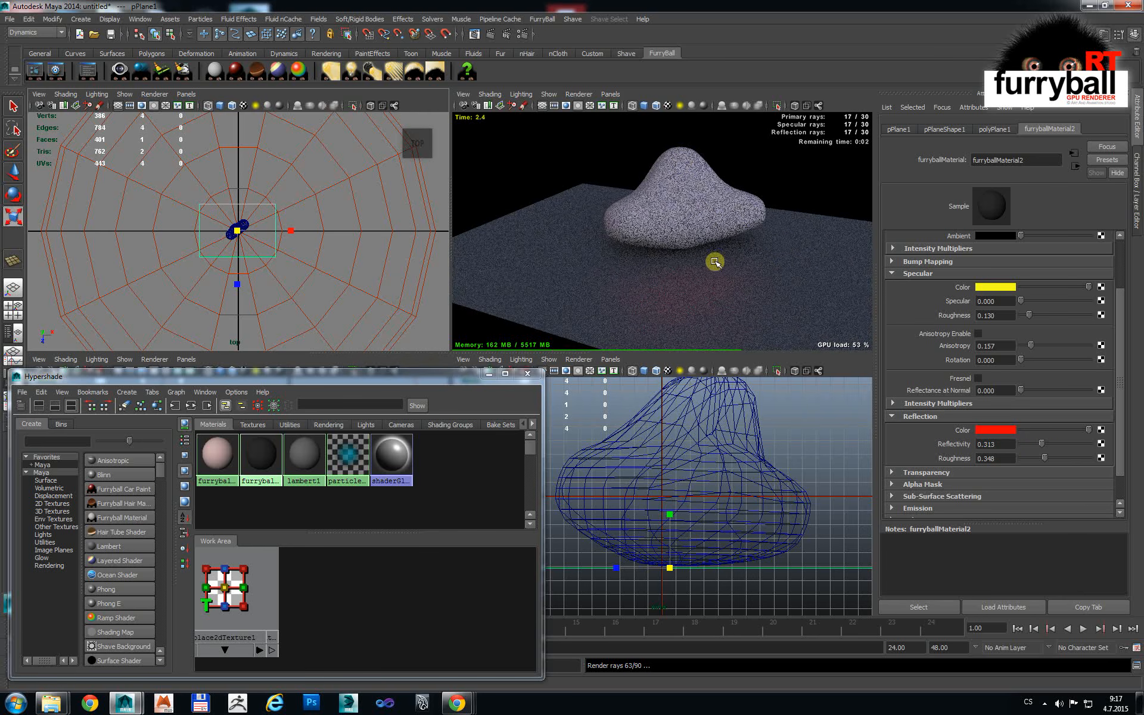
Step: Set the deformed sphere material's specular to 1 and specular roughness to 0.026, and check its reflections from several angles
left_click(684, 167)
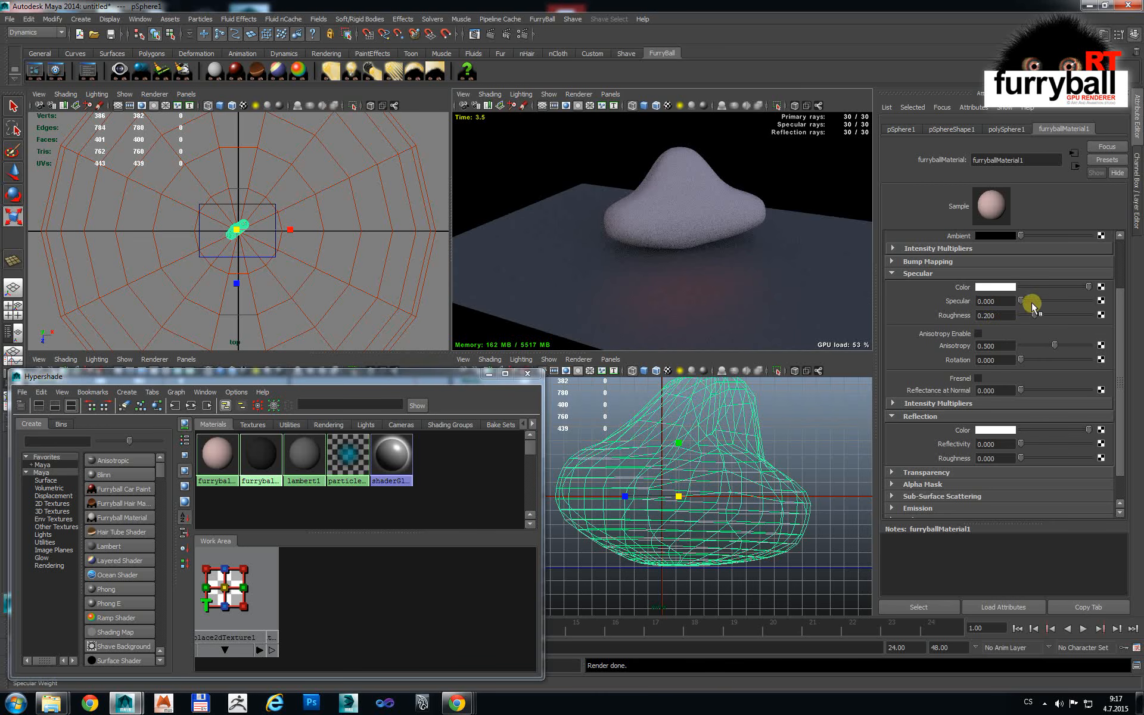
left_click_drag(1032, 302, 1110, 301)
left_click_drag(1035, 314, 1022, 313)
right_click_drag(807, 234, 796, 237, "alt")
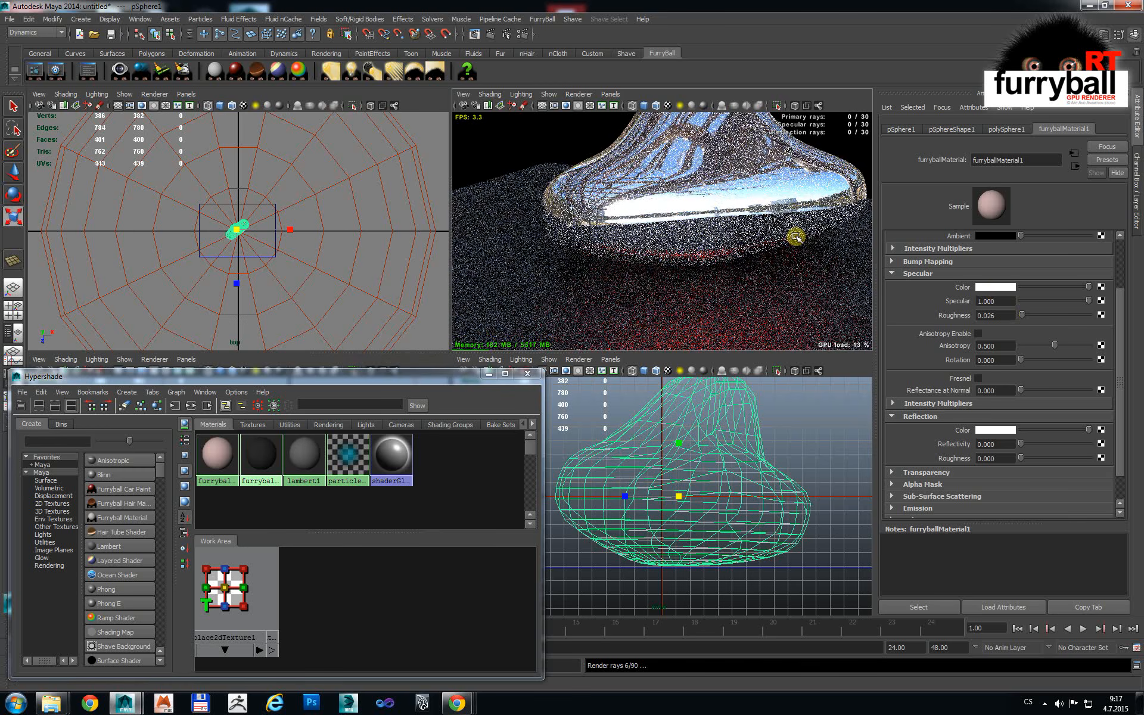
left_click_drag(656, 188, 707, 203, "alt")
middle_click_drag(707, 203, 779, 202, "alt")
right_click_drag(779, 202, 623, 209, "alt")
left_click_drag(656, 220, 750, 208, "alt")
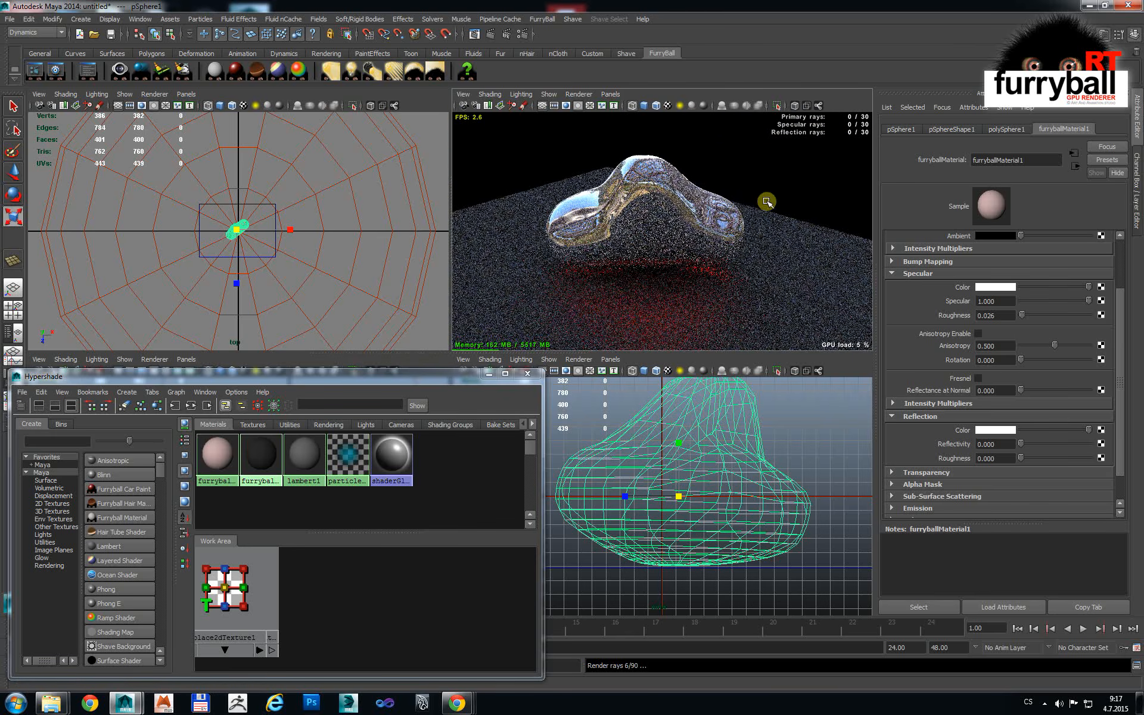
Step: Test the dome light's specular contribution by lowering its specular weight to 0 and restoring it to 1
left_click(371, 167)
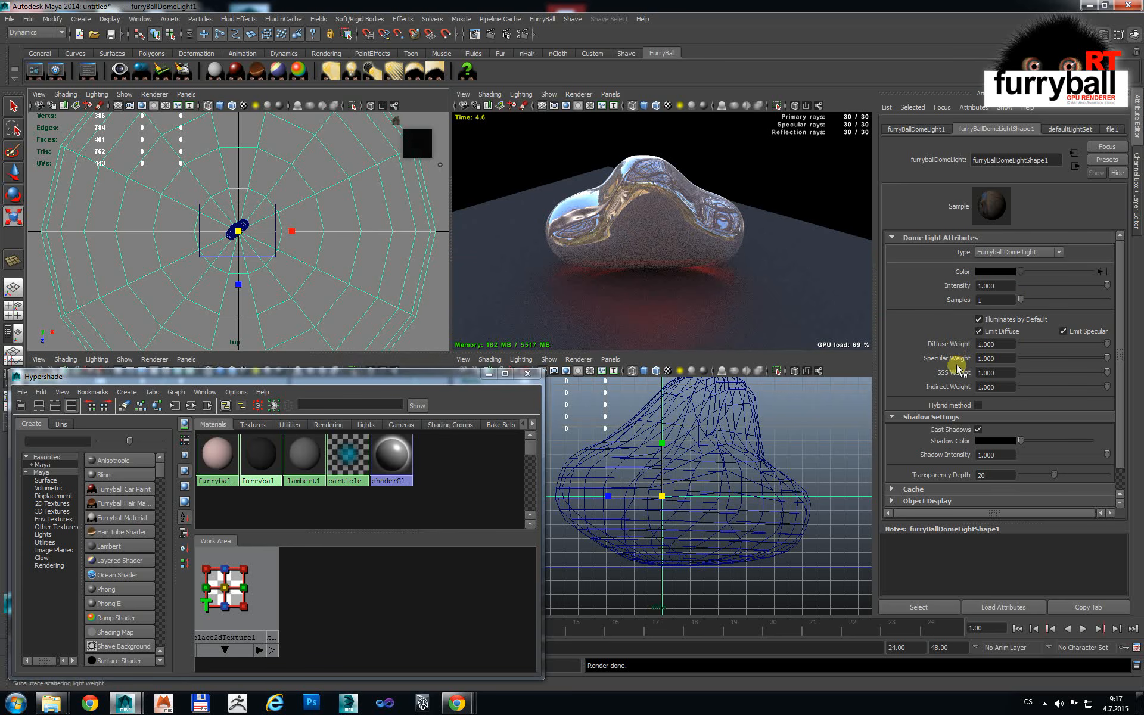
left_click_drag(1069, 345, 1020, 367)
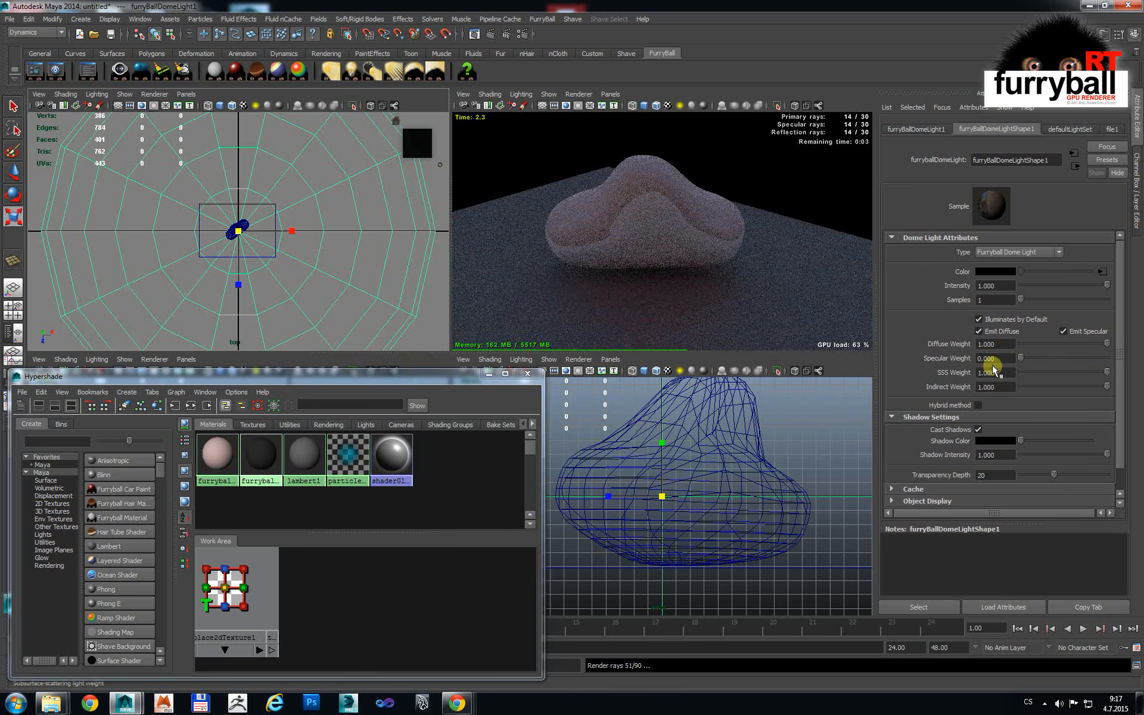
left_click_drag(707, 265, 709, 295, "alt")
left_click_drag(1038, 358, 1105, 358)
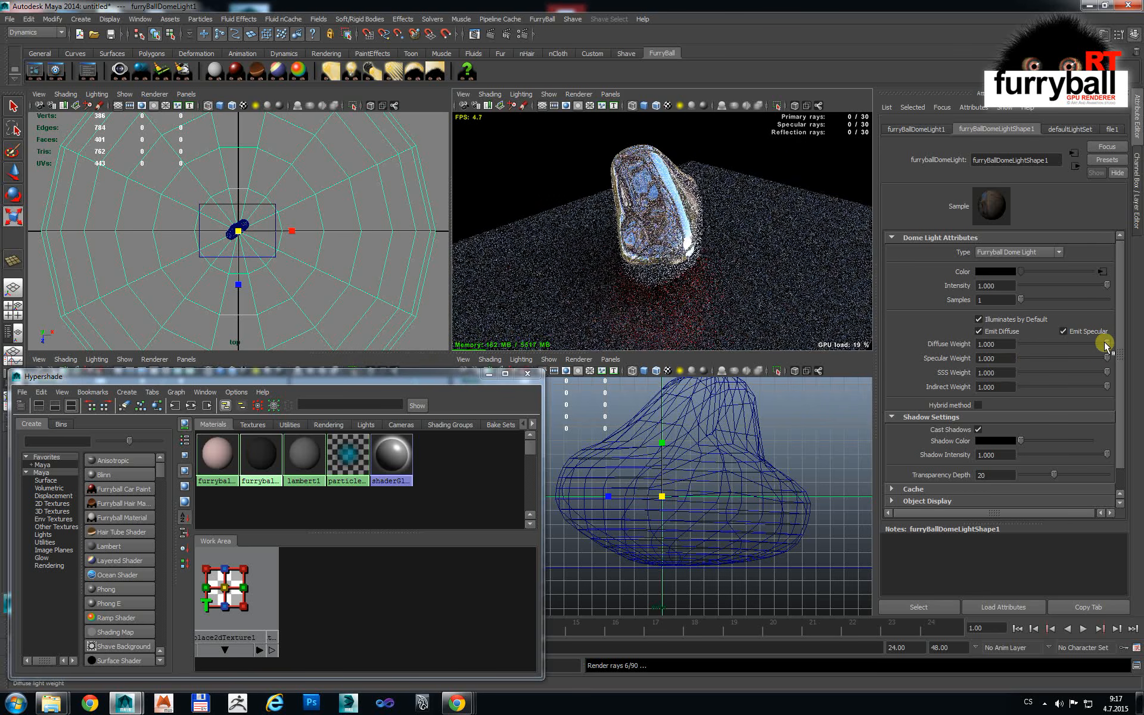
left_click_drag(677, 268, 743, 256, "alt")
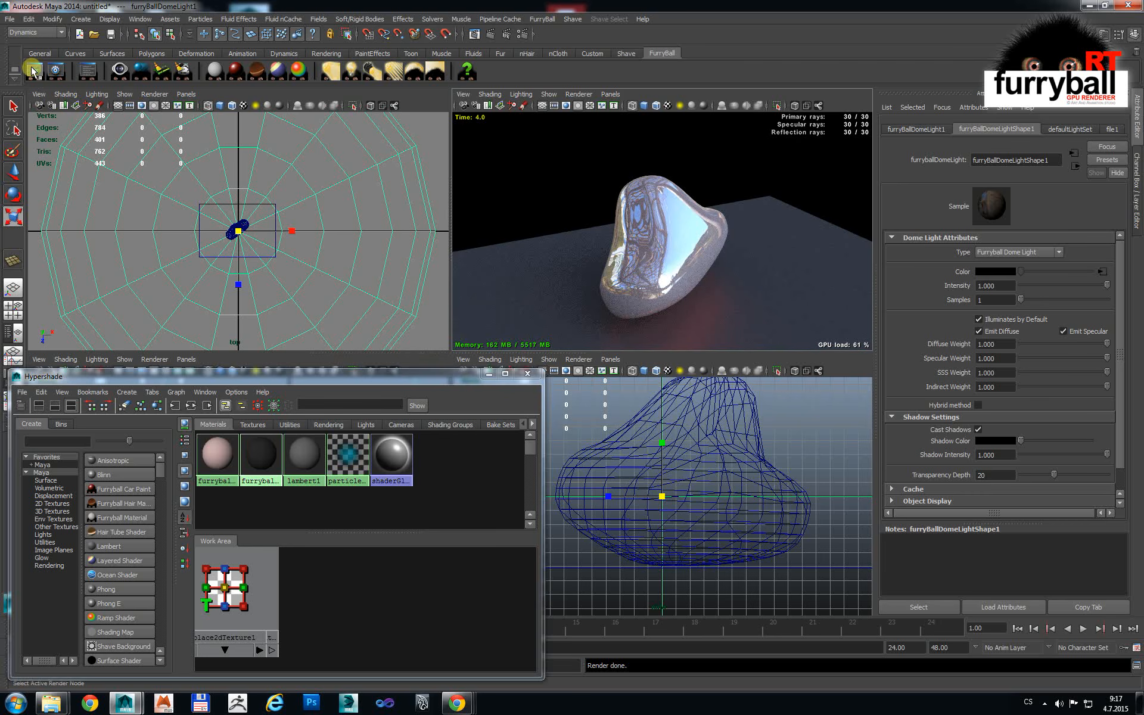
Step: Enable the environment in the FurryBall render settings and connect the HDR file texture file1 to its background color
left_click(265, 425)
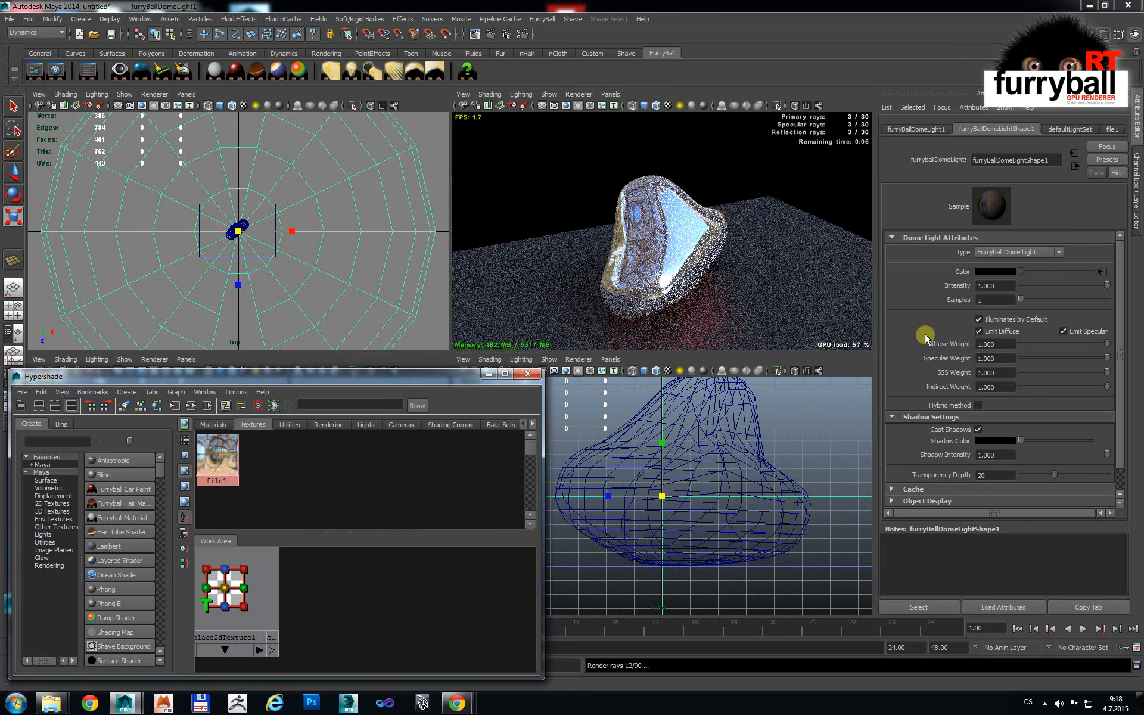
left_click(33, 71)
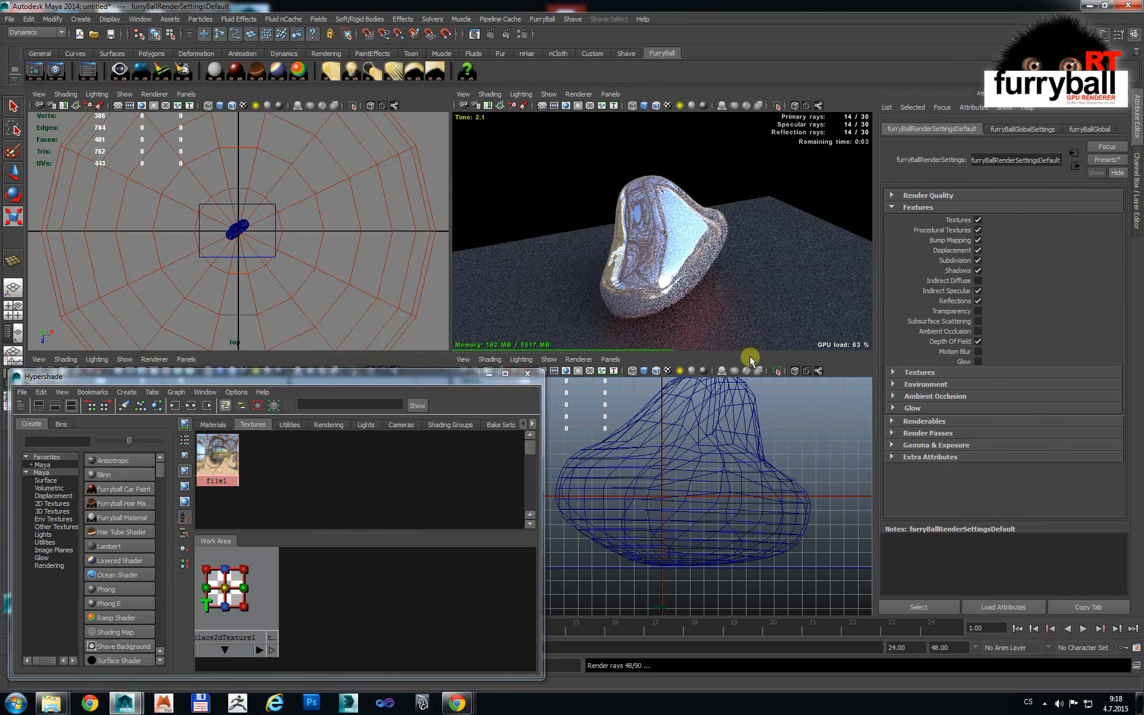
left_click(931, 384)
left_click_drag(1038, 408, 1066, 410)
left_click(978, 397)
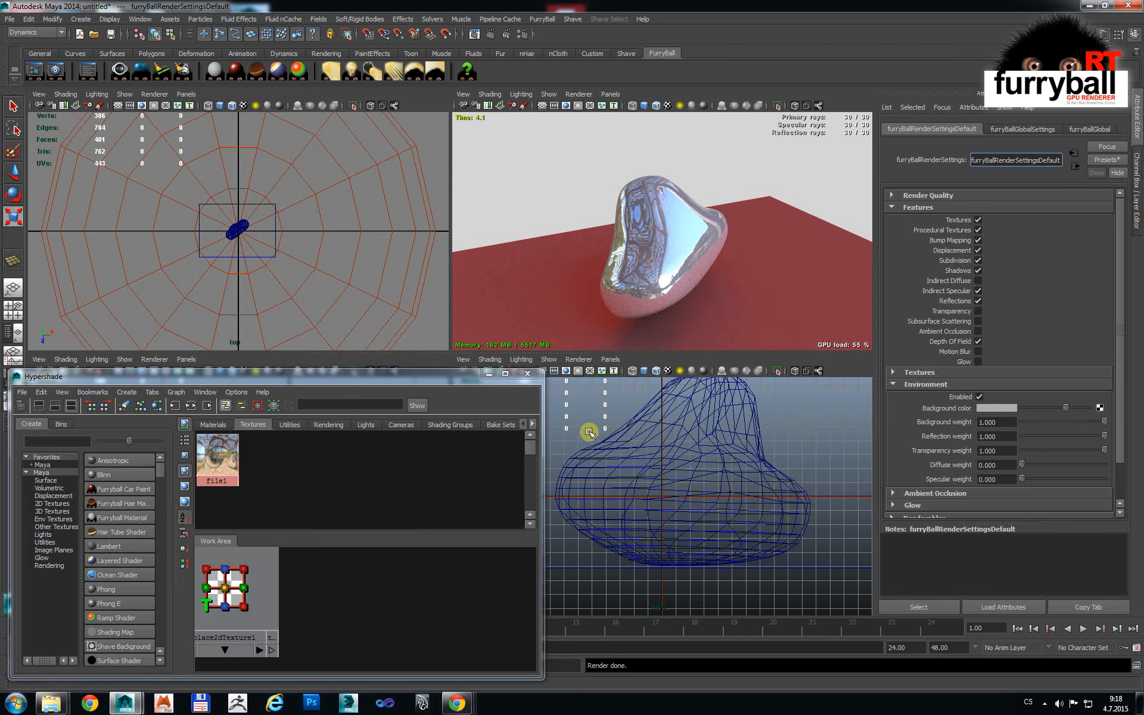
middle_click_drag(221, 433, 934, 410)
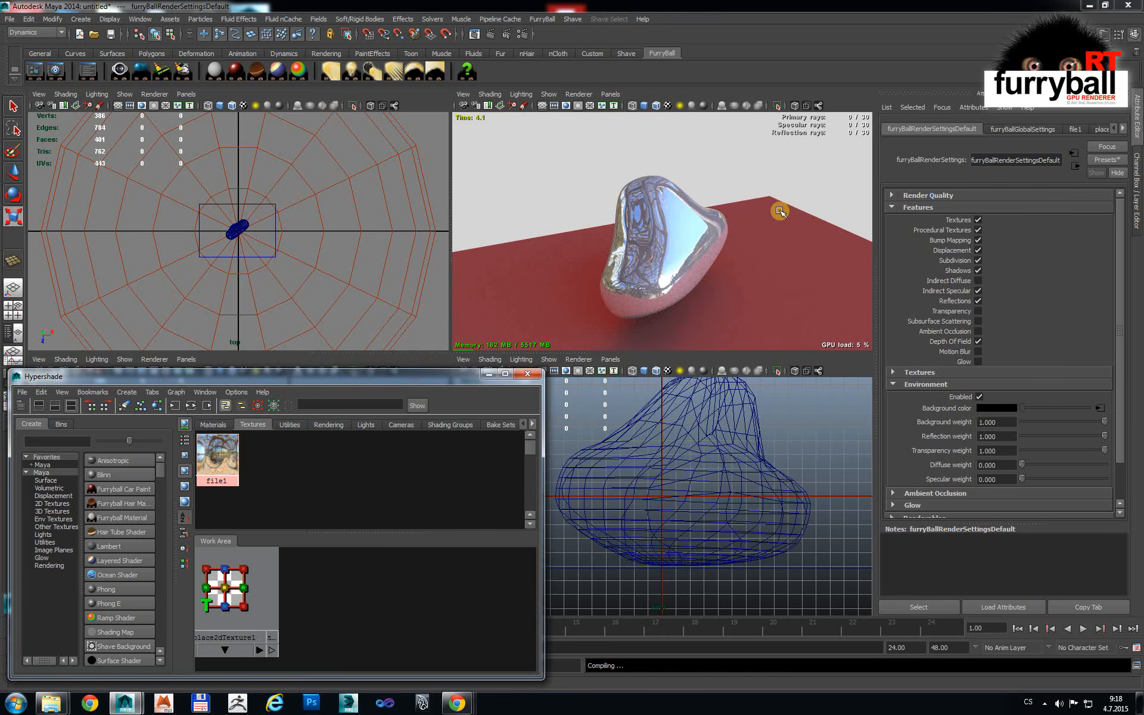
left_click_drag(776, 215, 702, 232, "alt")
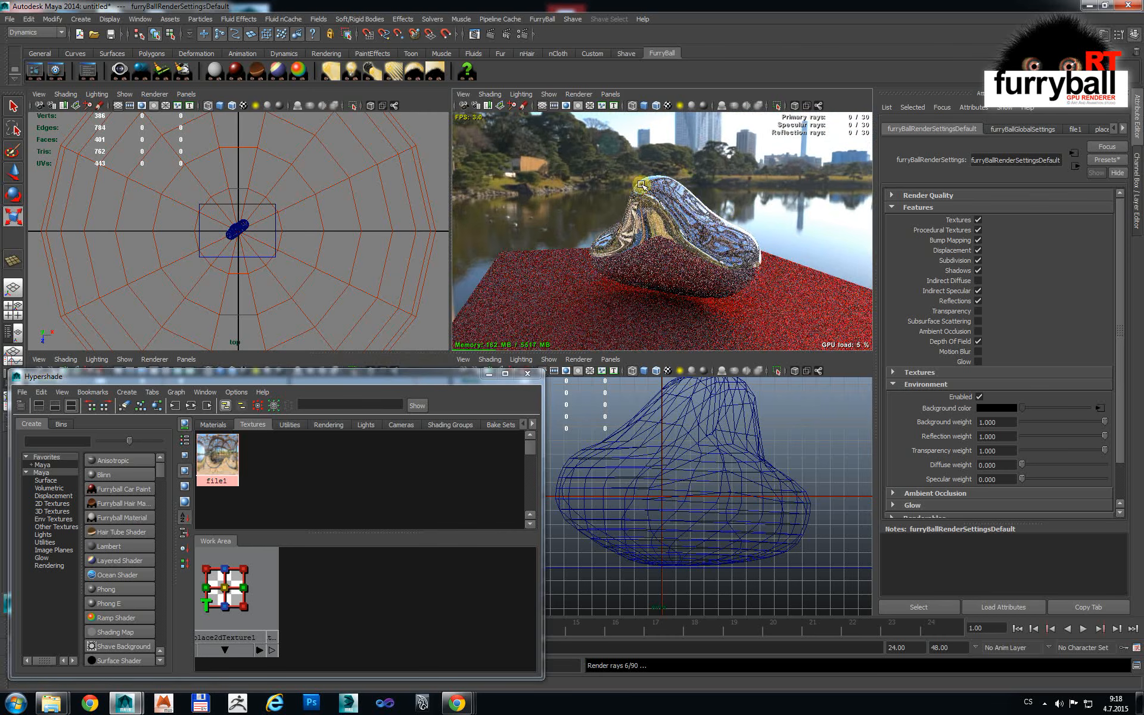
Step: Set the transparency of the deformed sphere's material to 0.930
left_click(656, 216)
left_click(1064, 129)
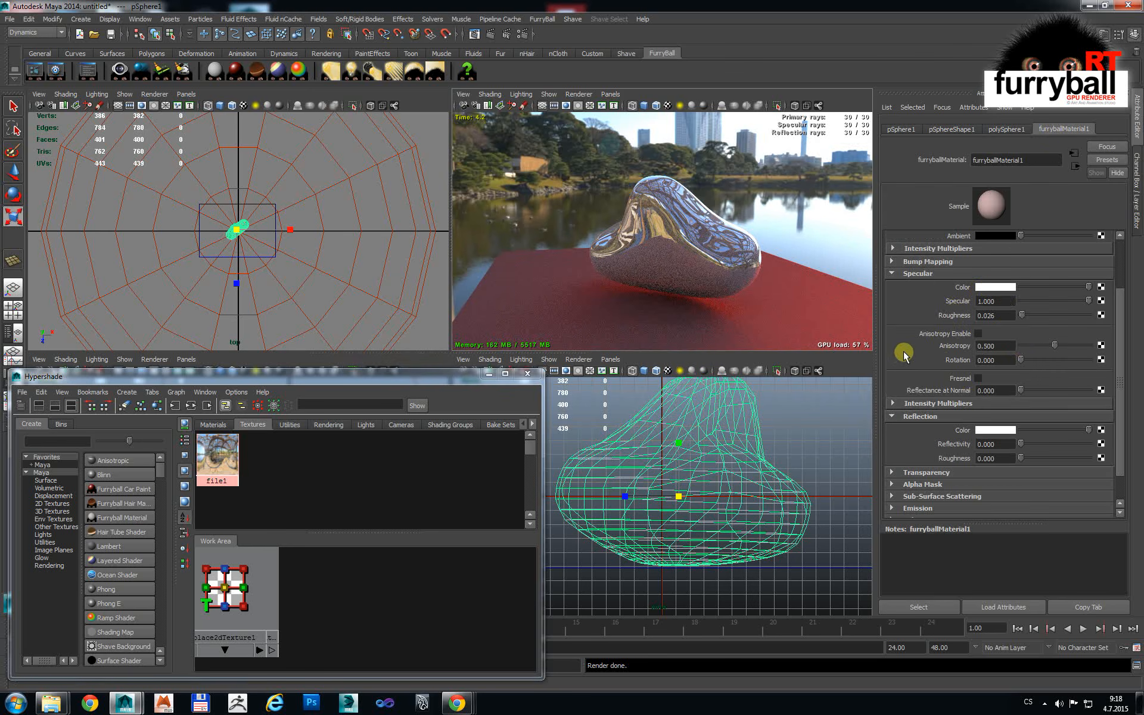
scroll(916, 349, "down", 2)
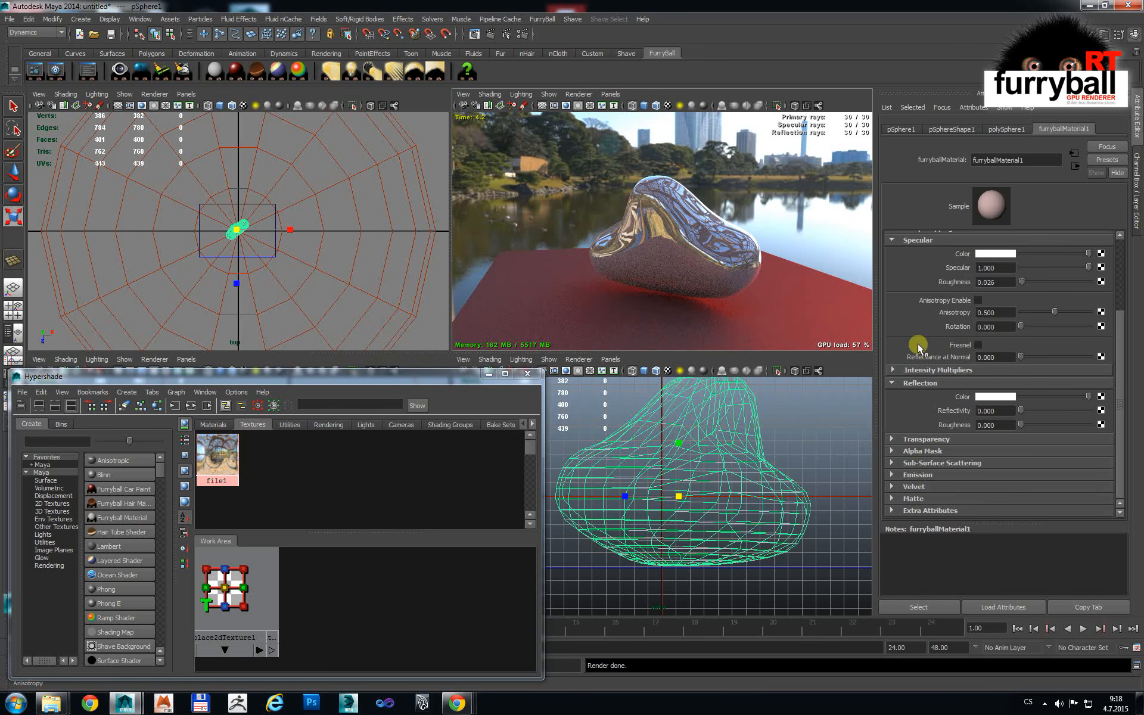
left_click(927, 439)
left_click_drag(1049, 468, 1084, 467)
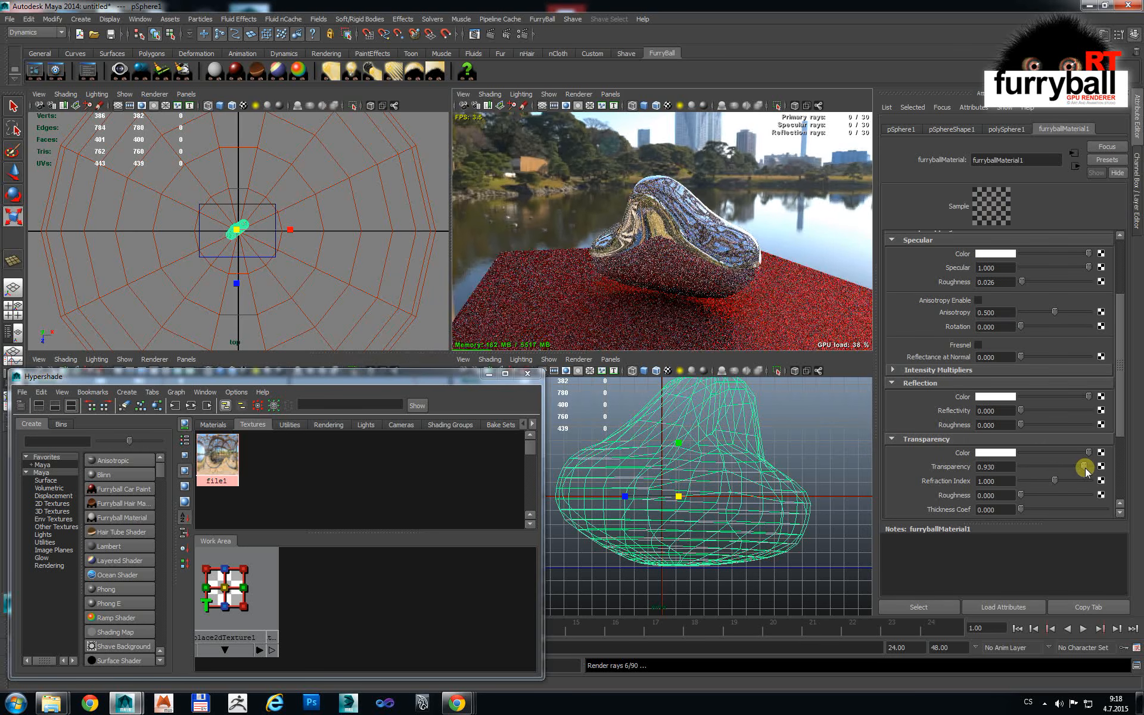
Step: Enable the Transparency feature in the FurryBall render settings and check the deformed sphere from another angle
left_click(18, 70)
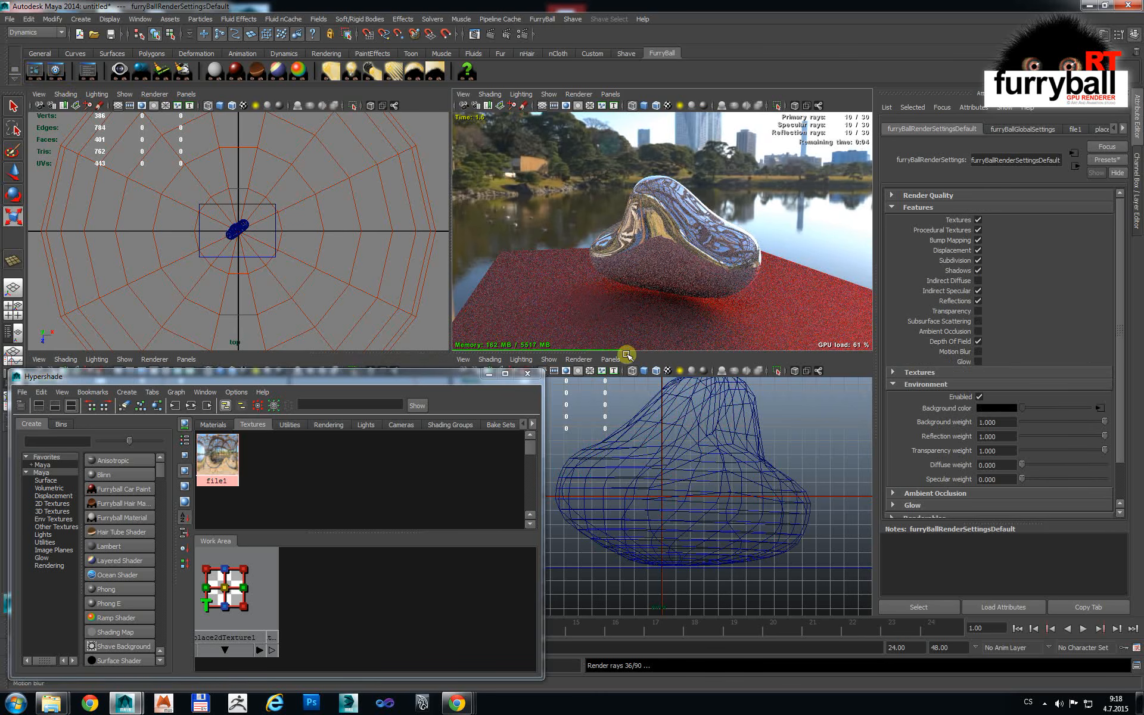
left_click(978, 311)
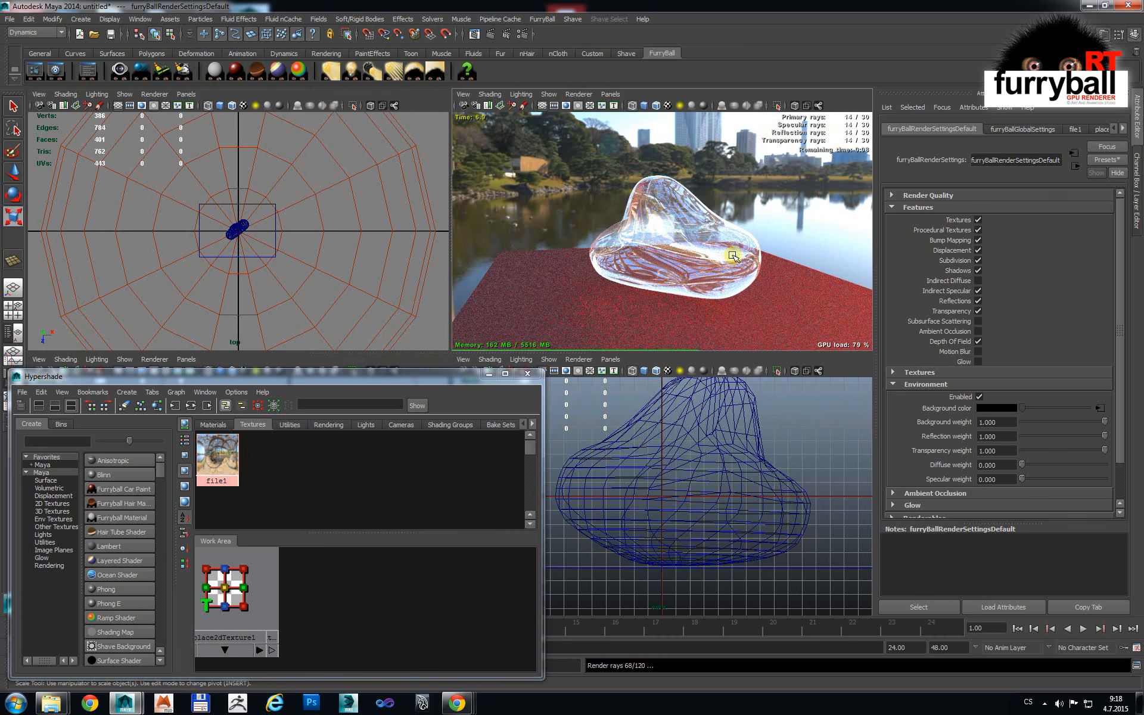
left_click_drag(733, 256, 790, 246, "alt")
left_click_drag(808, 245, 811, 247, "alt")
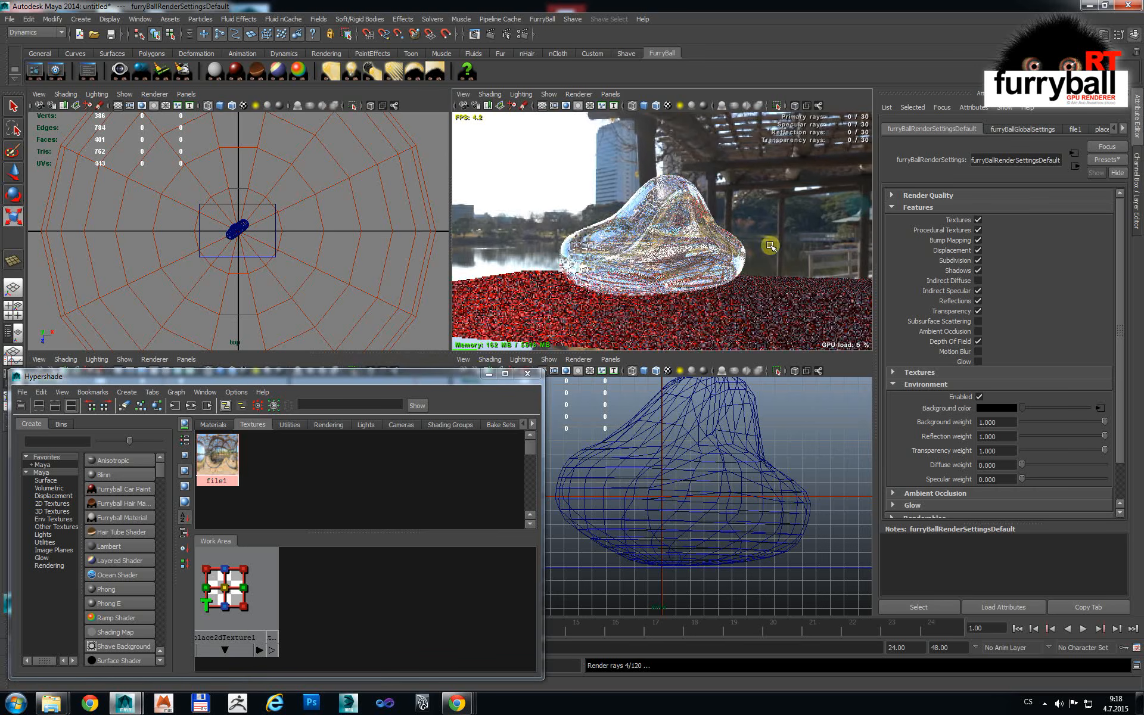
Step: Set the refraction index of the deformed sphere's material to 1.270
left_click_drag(738, 242, 673, 266, "alt")
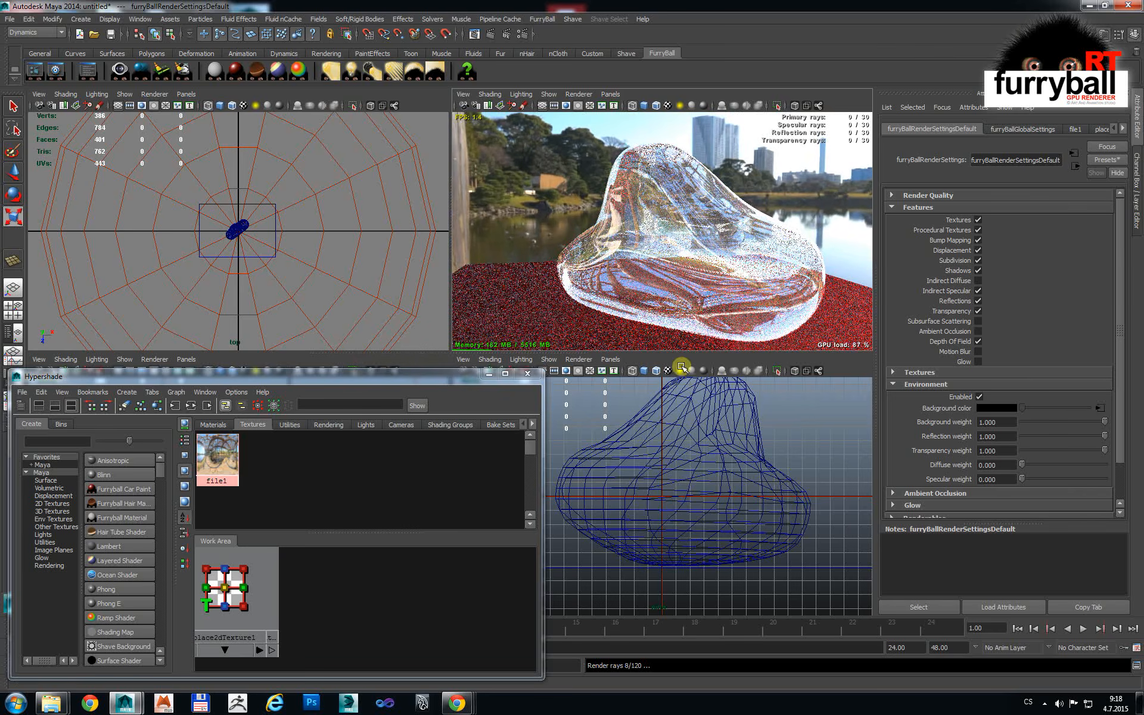
left_click(672, 266)
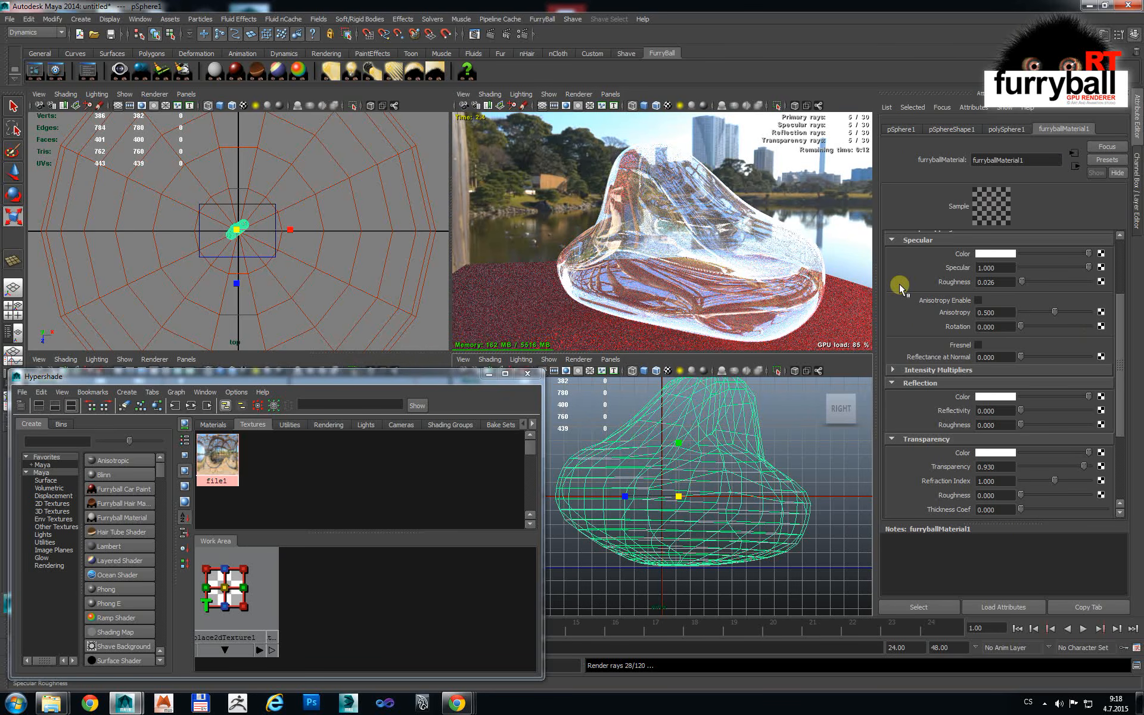
scroll(933, 352, "down", 2)
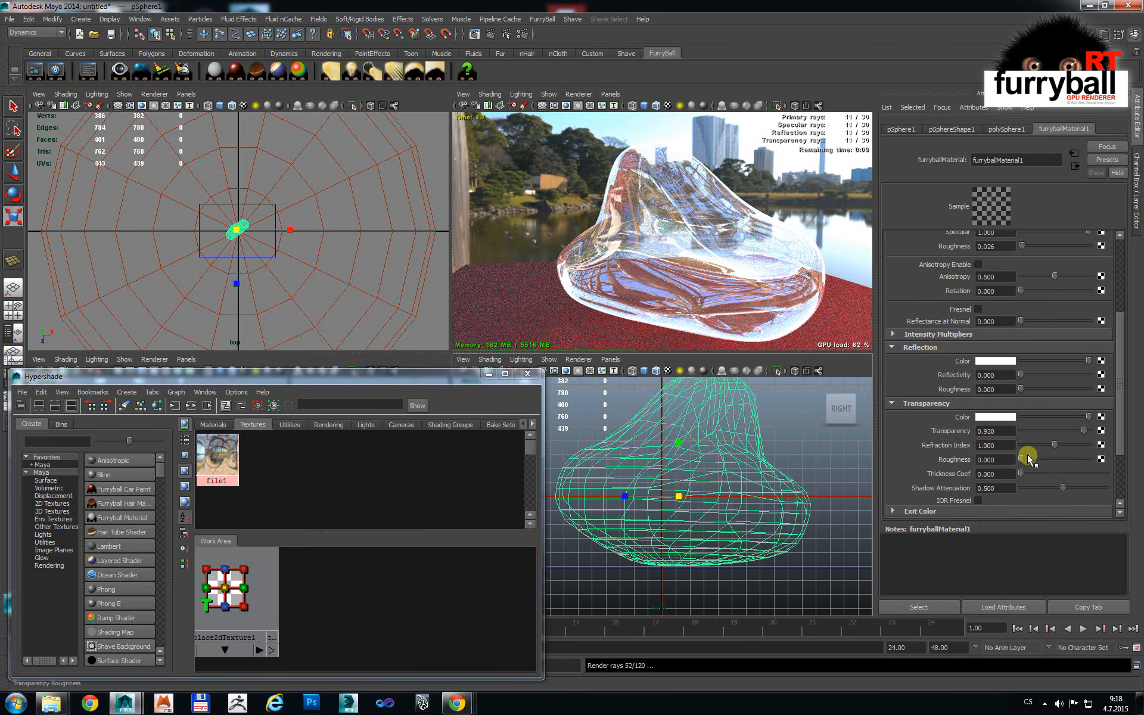
left_click_drag(1064, 446, 1067, 448)
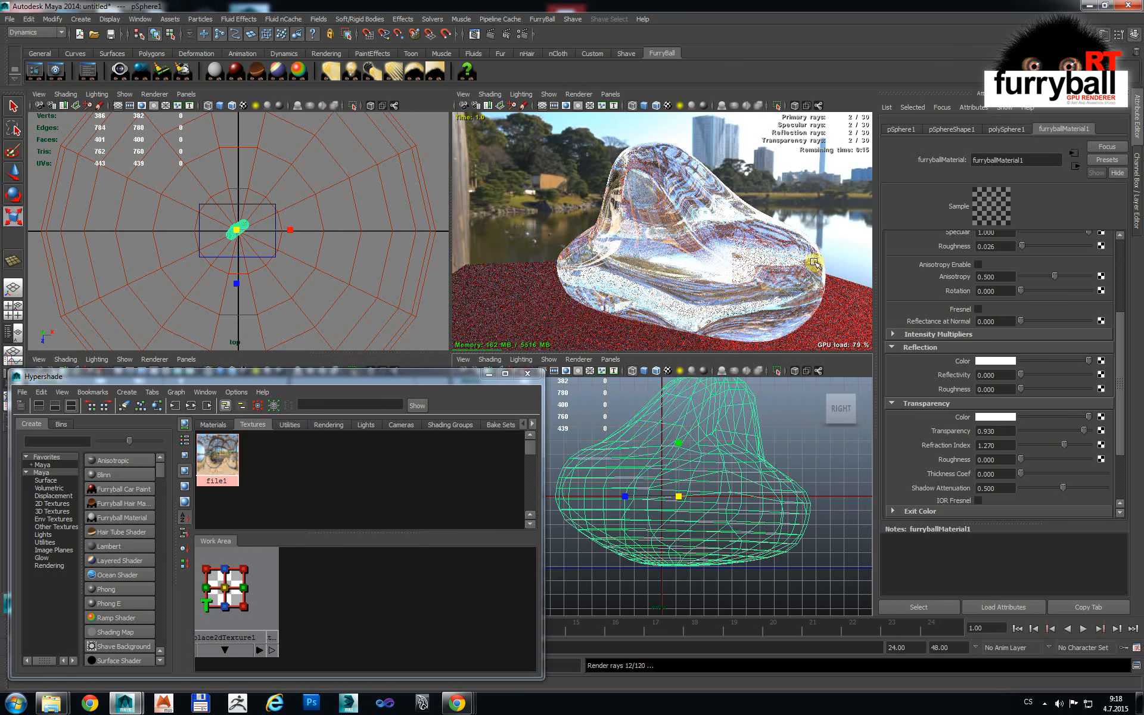
right_click_drag(812, 263, 737, 264, "alt")
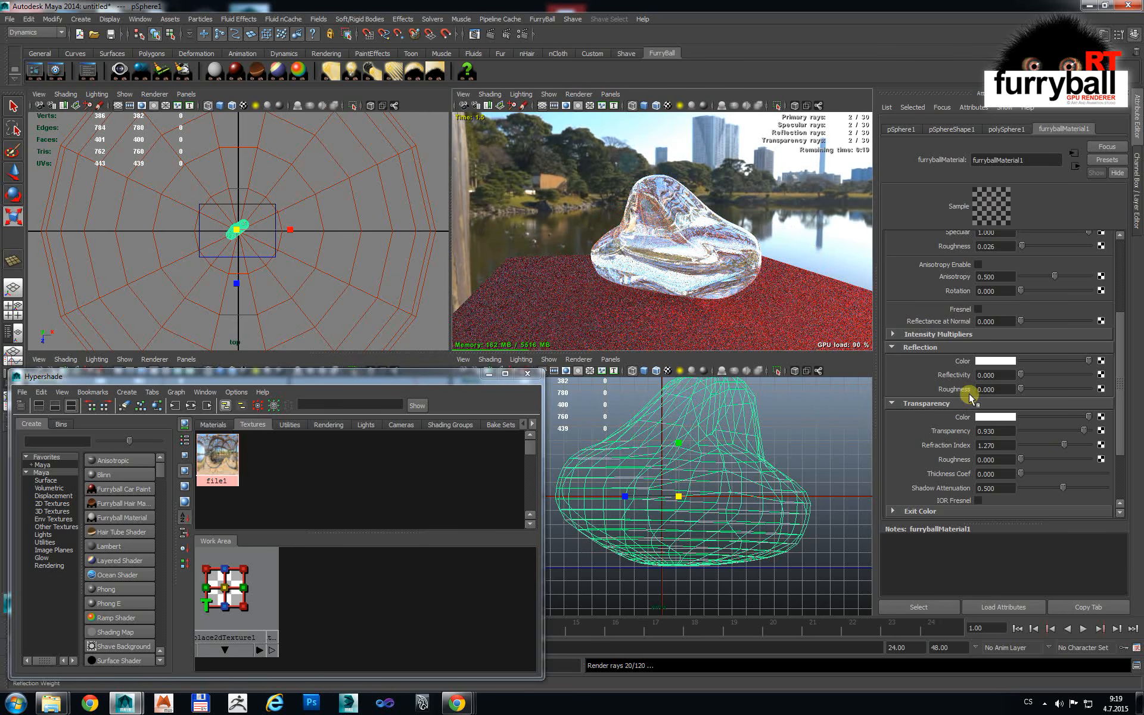
Step: Reduce the specular value of the deformed sphere's material to 0.235
scroll(969, 396, "up", 2)
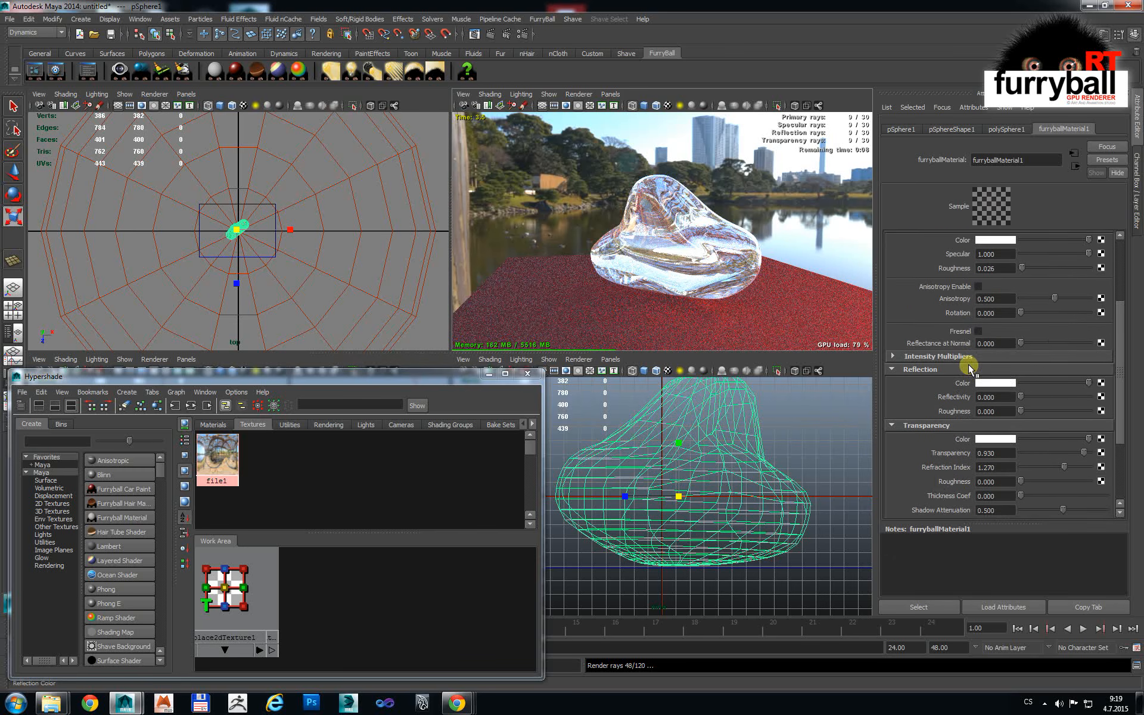
scroll(969, 368, "up", 2)
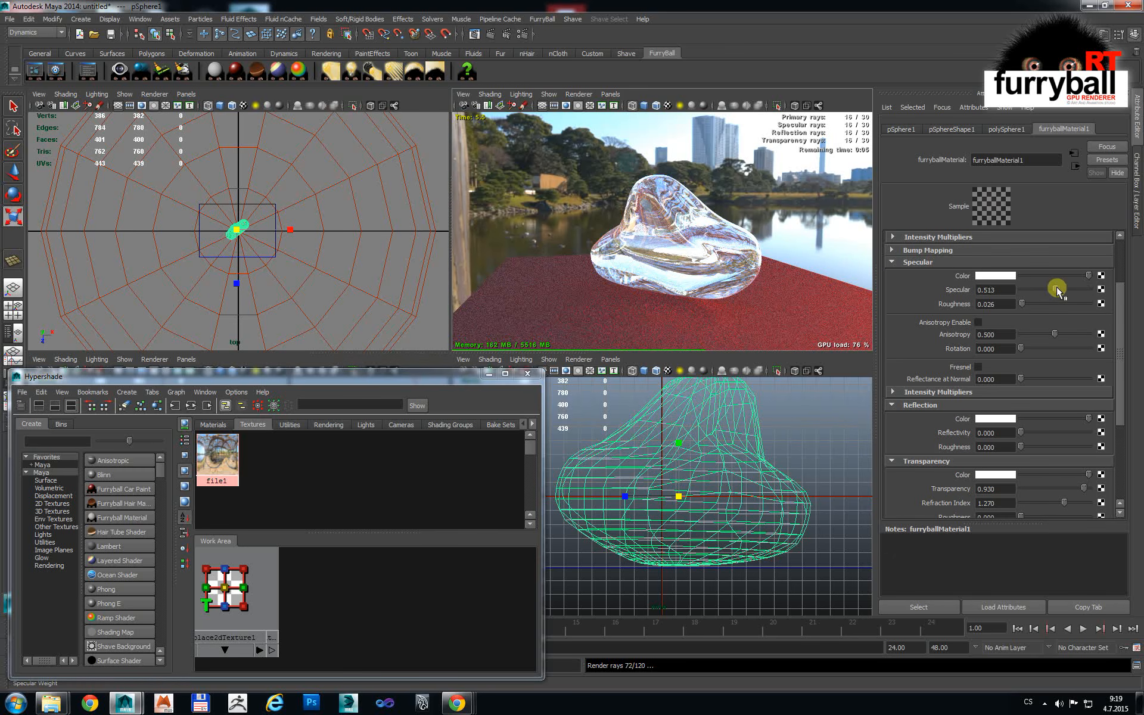
left_click_drag(1057, 290, 1036, 290)
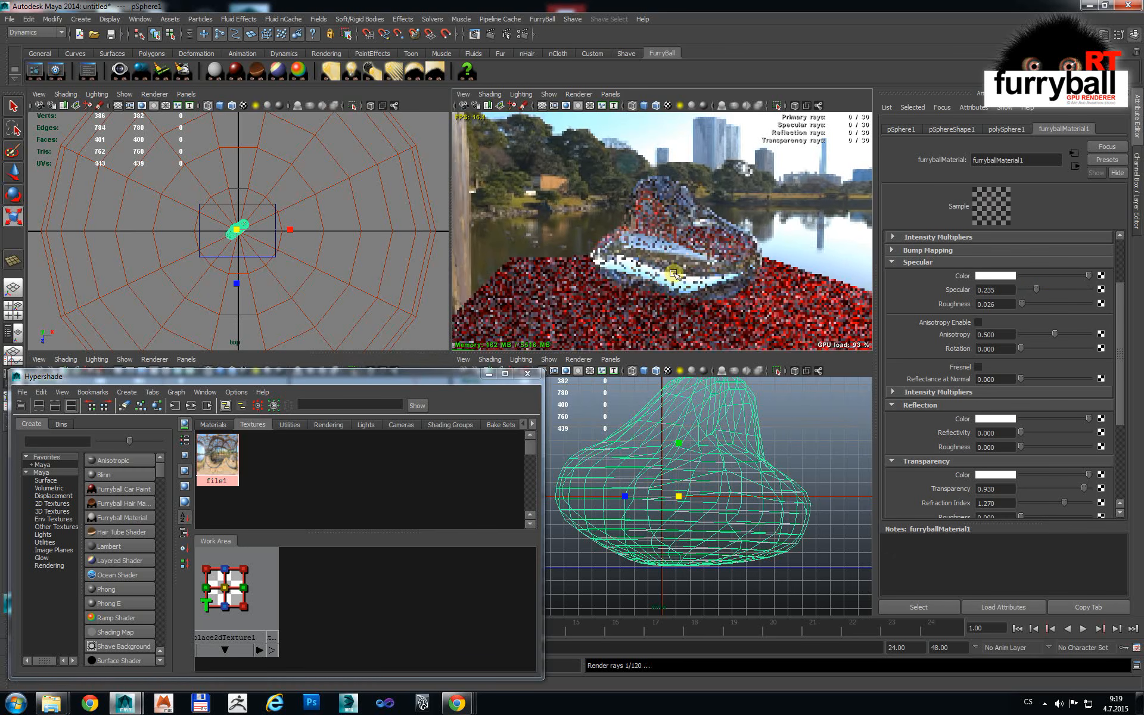
left_click_drag(673, 274, 429, 192, "alt")
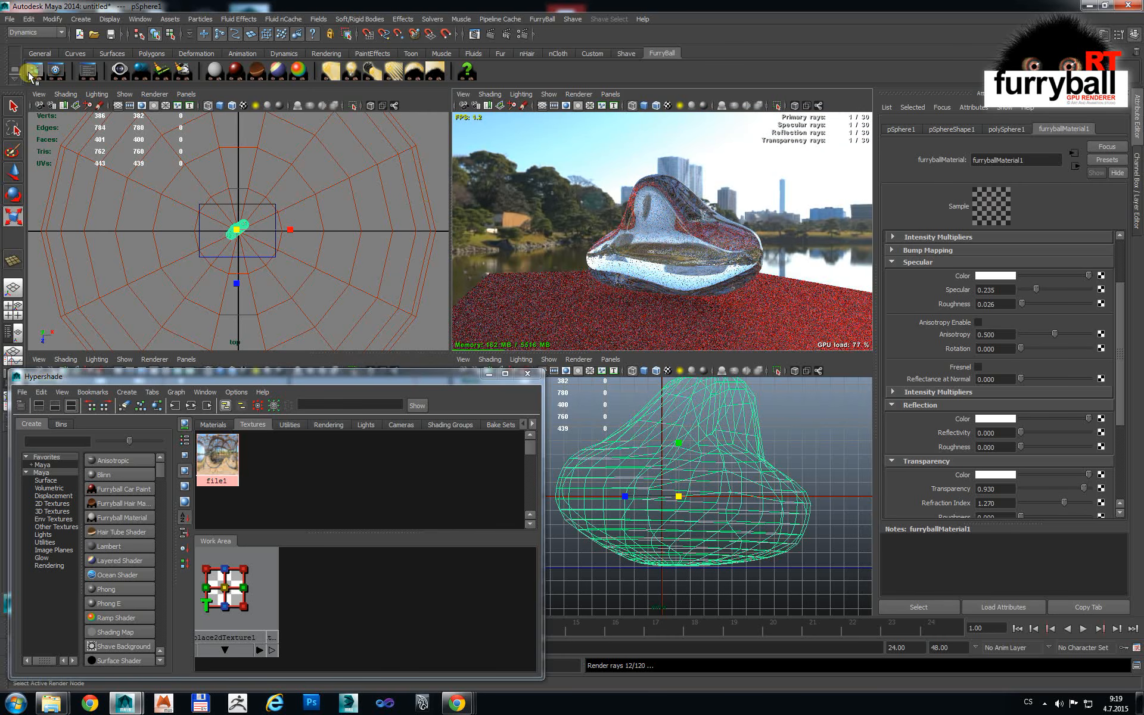
Step: Disable the environment in the FurryBall render settings to inspect the glass sphere without it, and enable it again
left_click(33, 72)
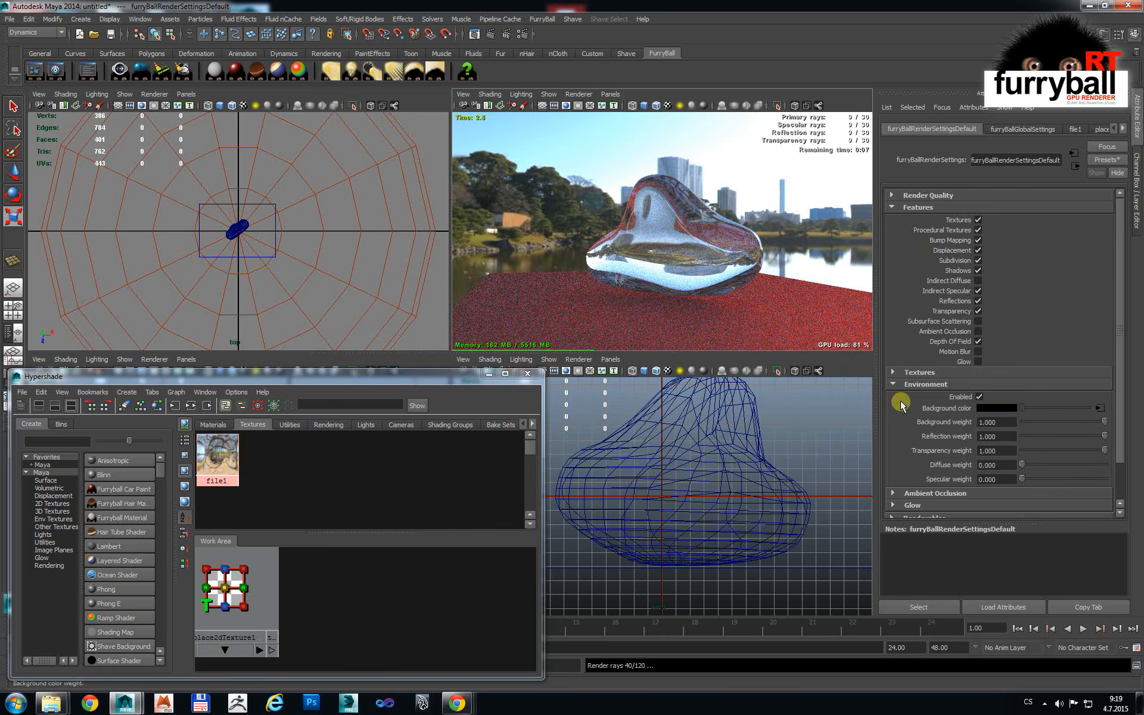
left_click(979, 397)
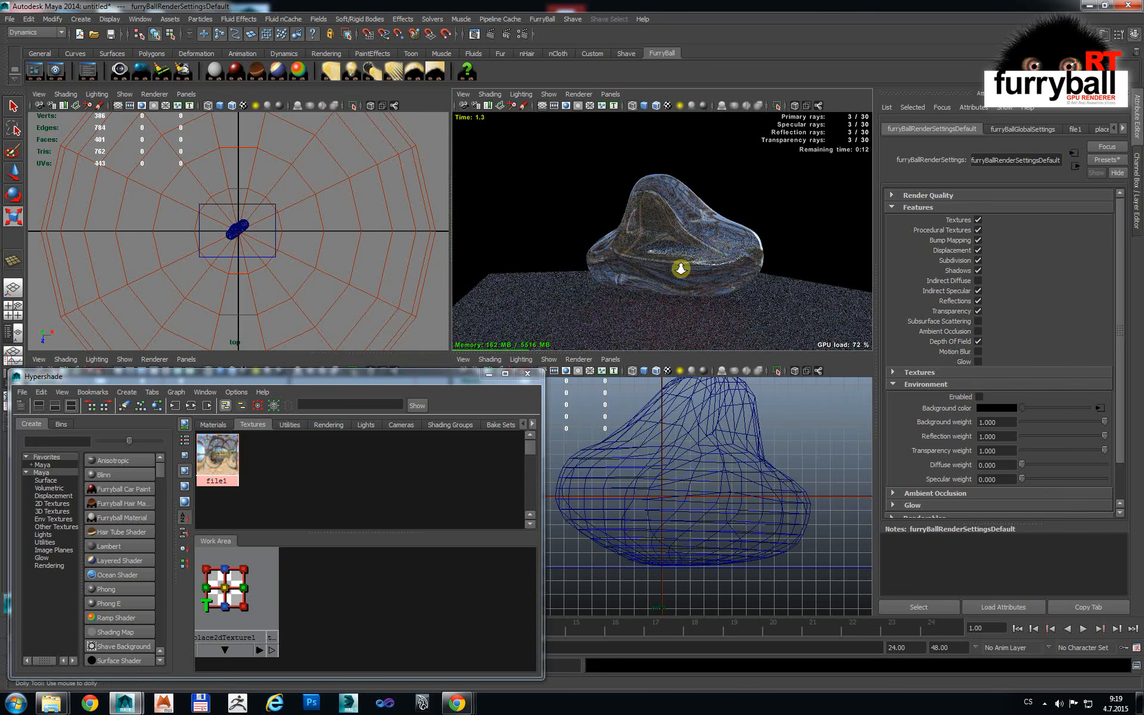
right_click_drag(685, 269, 765, 276, "alt")
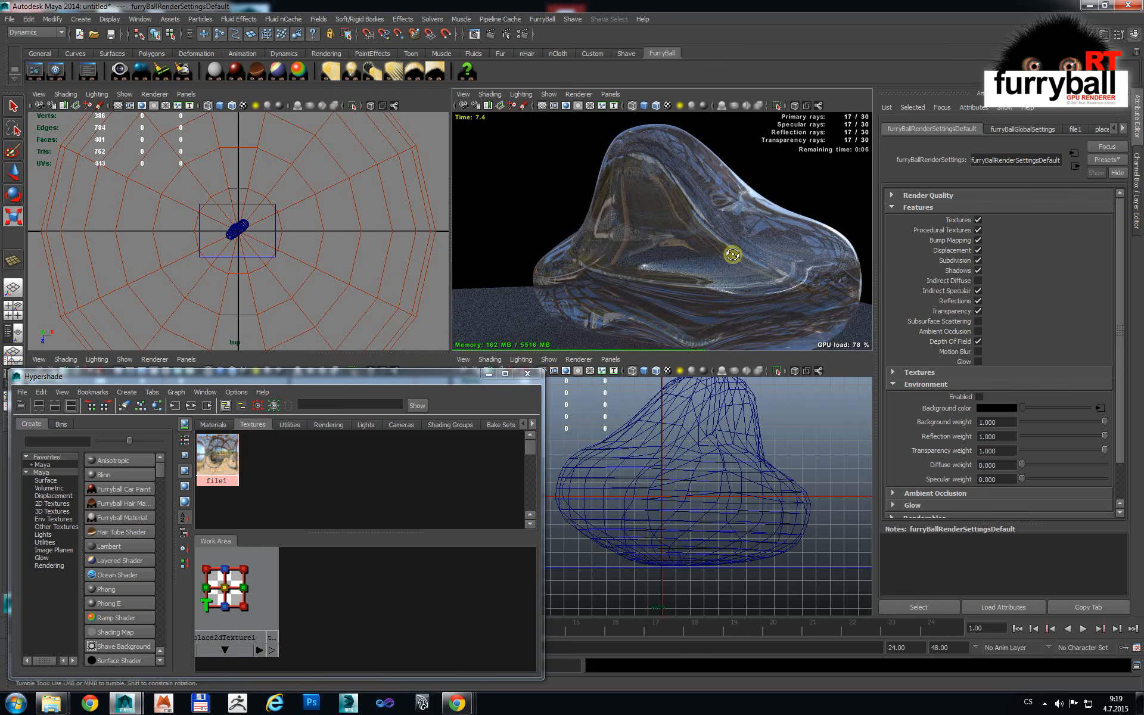
right_click_drag(733, 256, 773, 255, "alt")
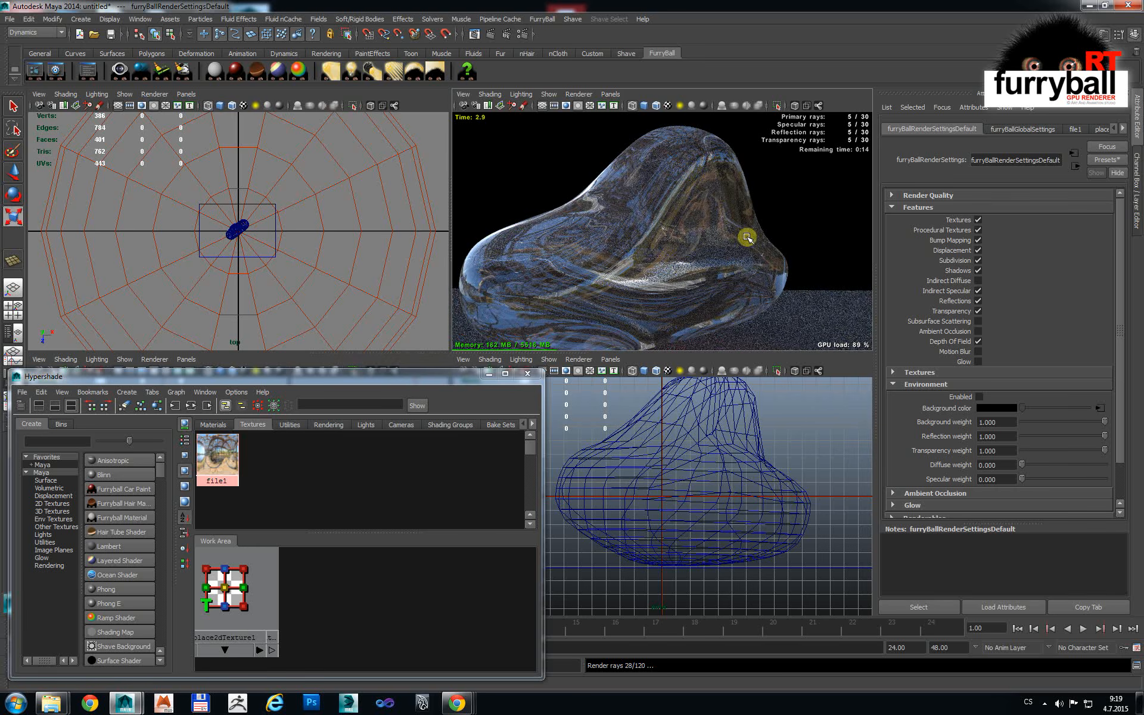
left_click_drag(652, 247, 753, 306, "alt")
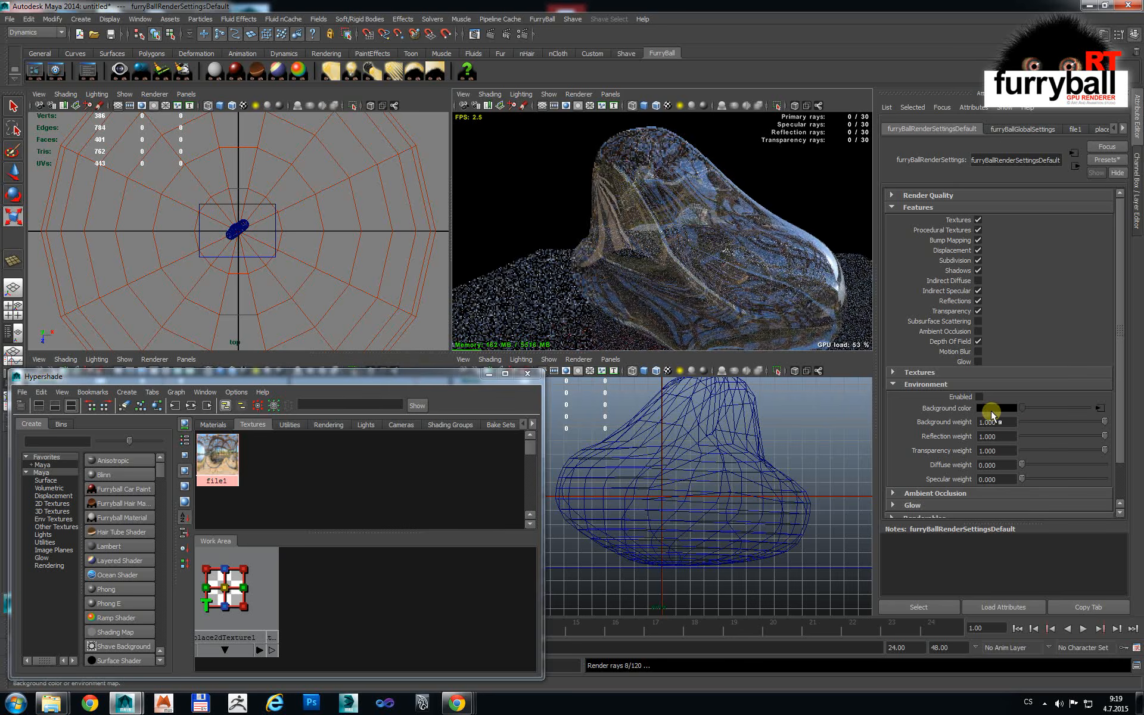
left_click(979, 396)
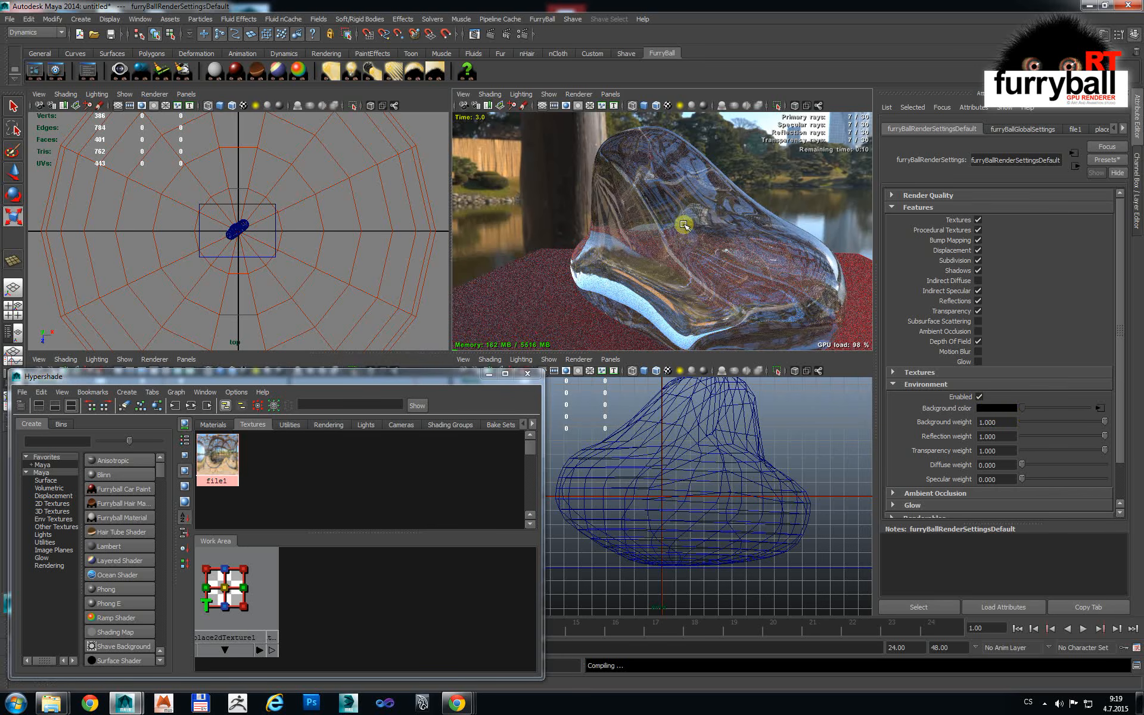
Step: Set the environment's background weight to 0 and transparency weight to 1, and check the glass sphere from several angles
scroll(684, 225, "down", 2)
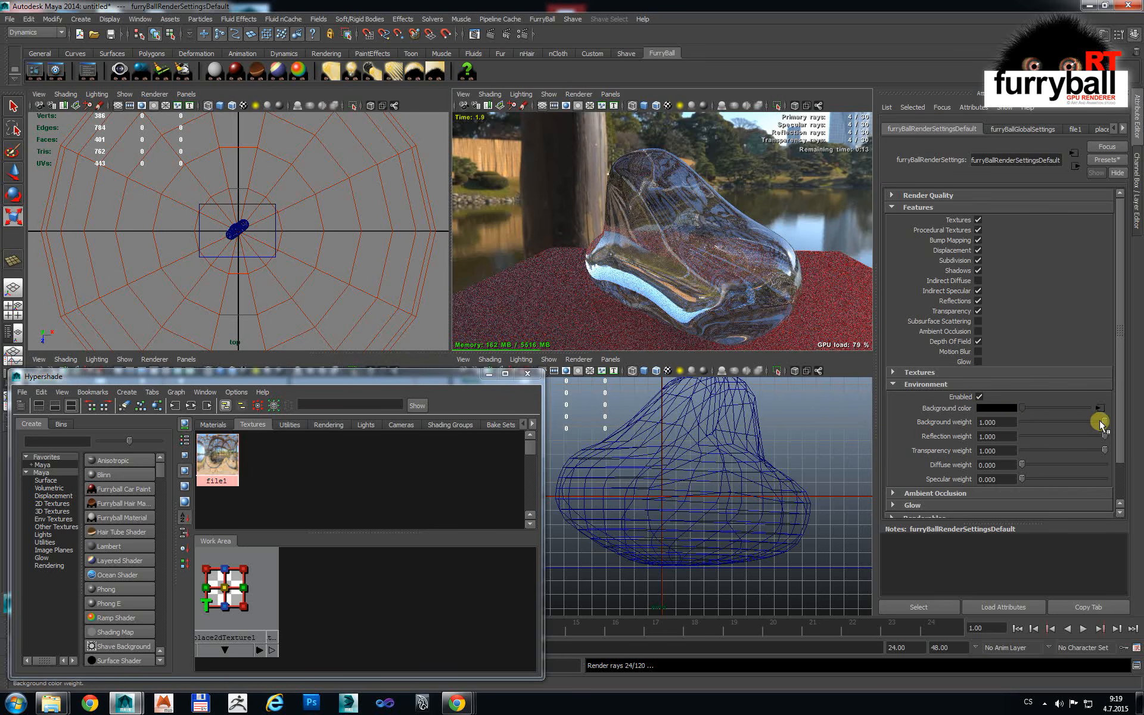
left_click_drag(1092, 423, 998, 417)
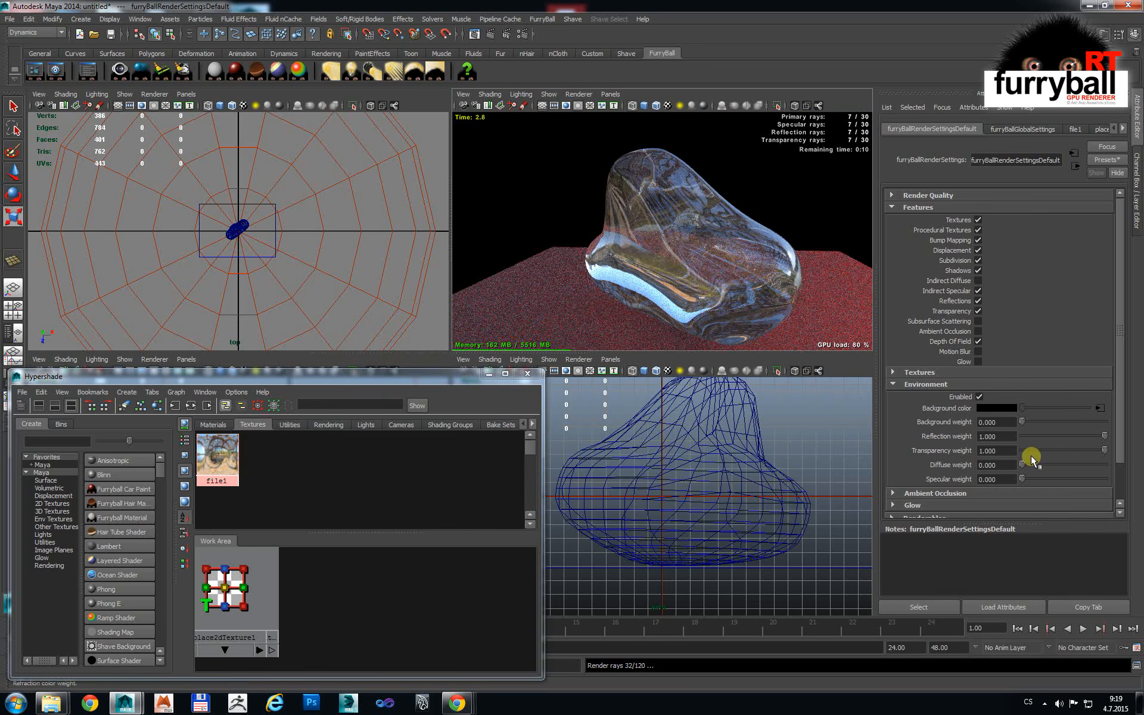
left_click_drag(1021, 450, 1112, 451)
left_click_drag(807, 296, 732, 221, "alt")
right_click_drag(692, 228, 713, 240, "alt")
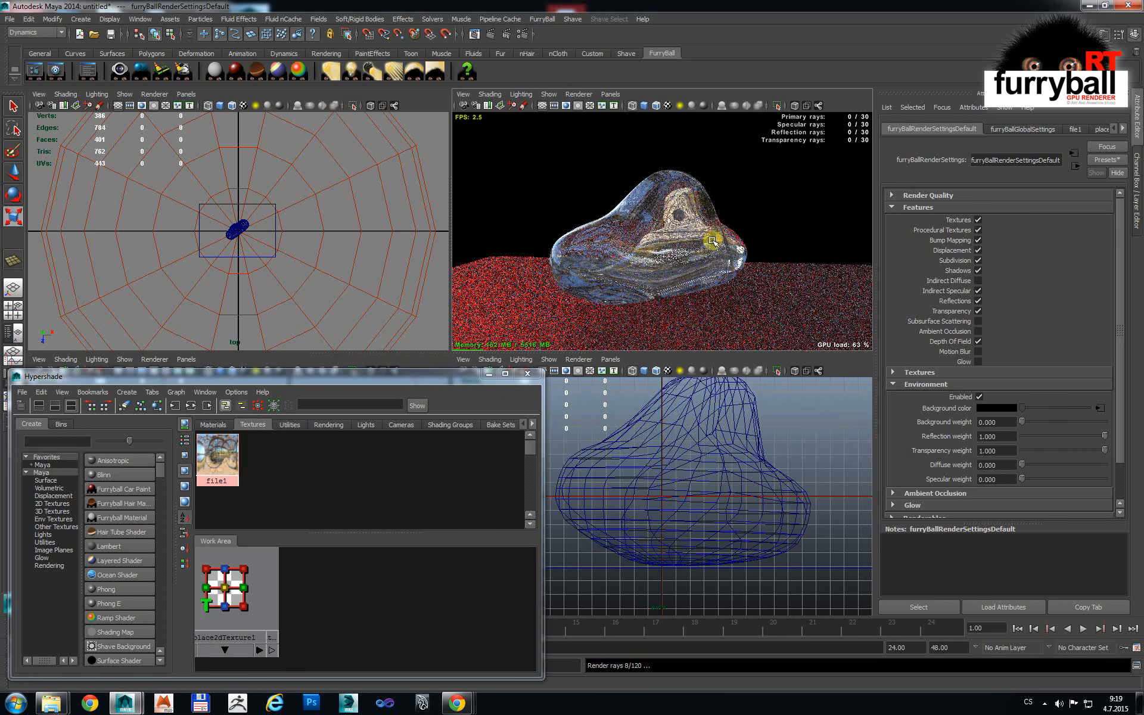
mouse_move(662, 248)
left_mouse_down("alt")
mouse_move(582, 248)
mouse_move(673, 248)
left_mouse_up("alt")
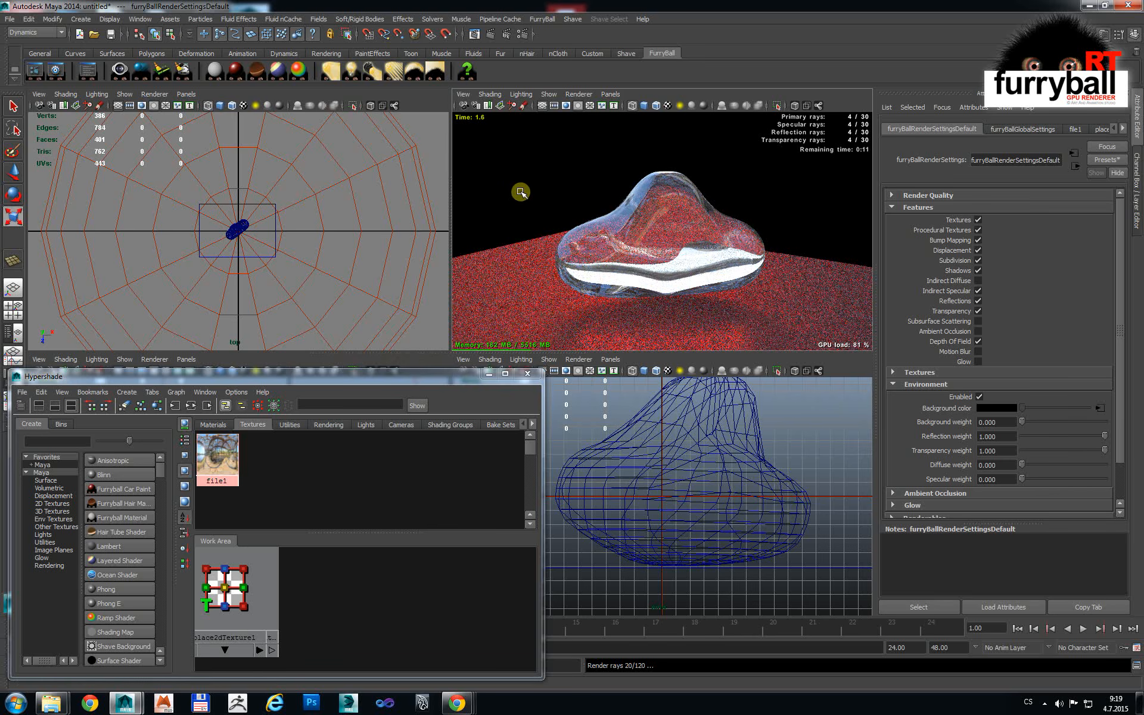
left_click_drag(685, 235, 626, 197, "alt")
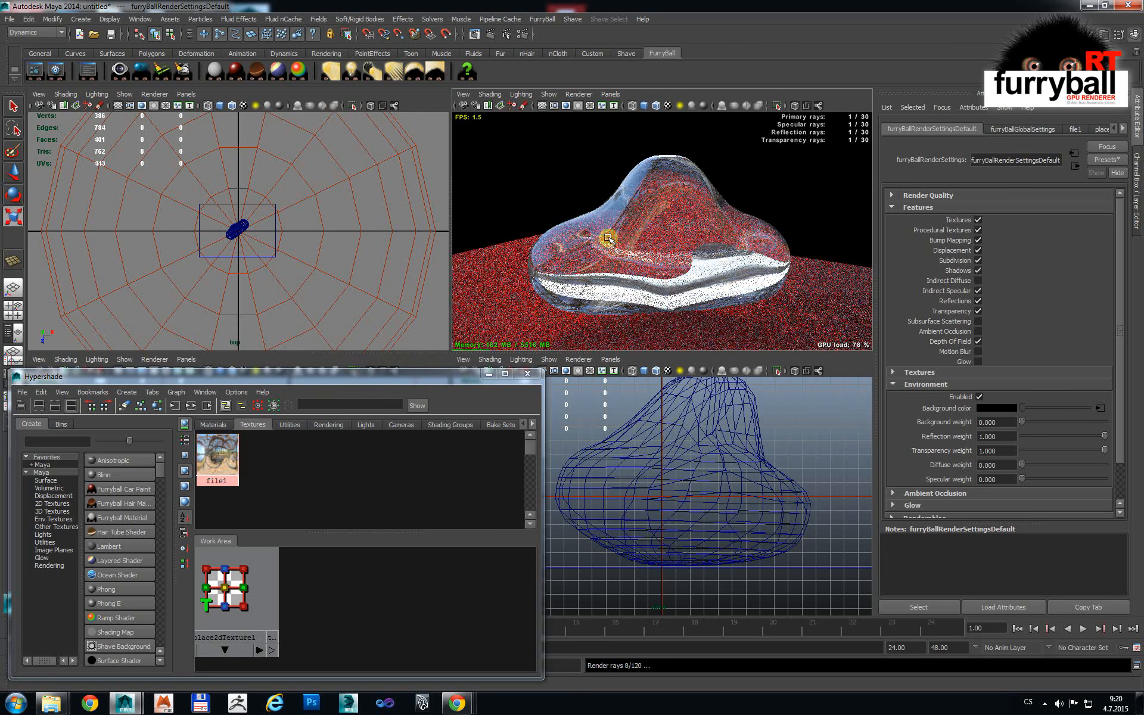
Step: Show FurryBall's Interactive Render Settings and examine the progressive rendering of the glass sphere close up and from several angles
left_click(55, 71)
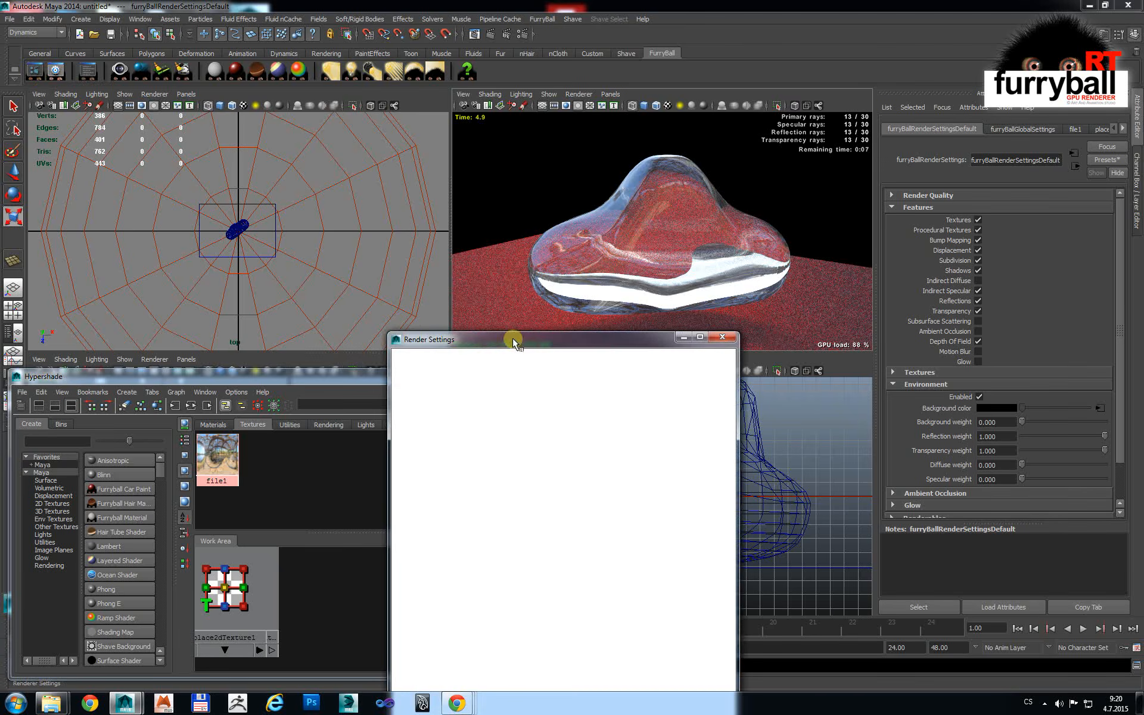
left_click_drag(512, 338, 352, 262)
left_click_drag(210, 165, 223, 180)
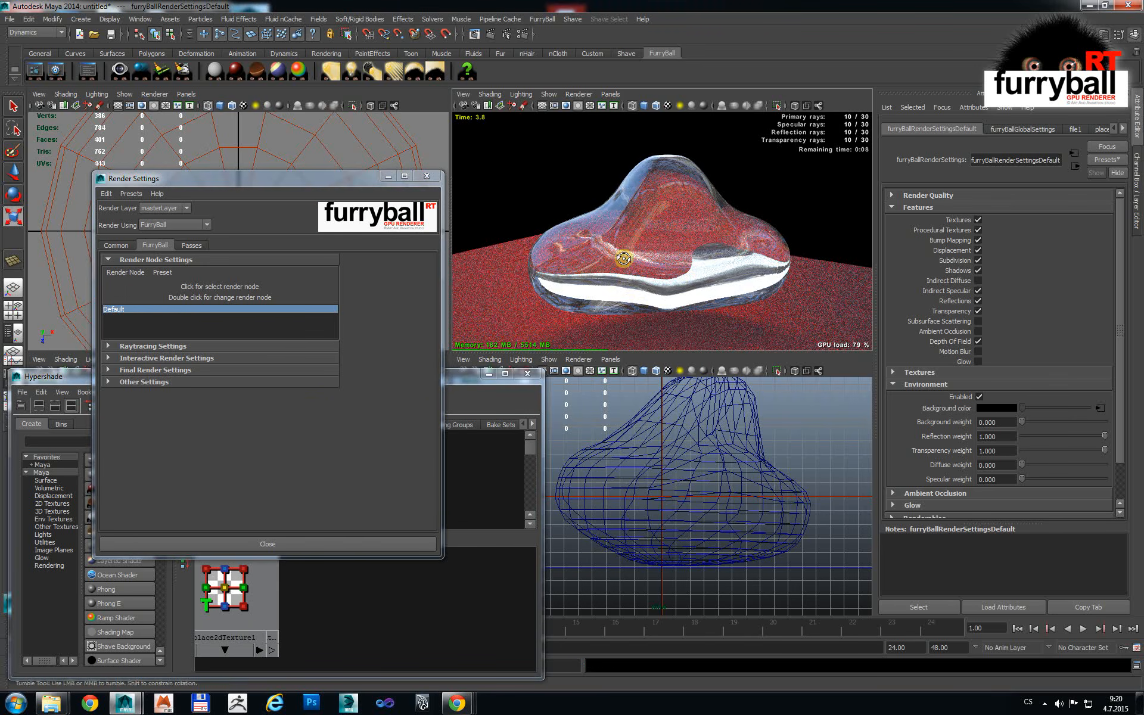
left_click_drag(626, 262, 661, 252, "alt")
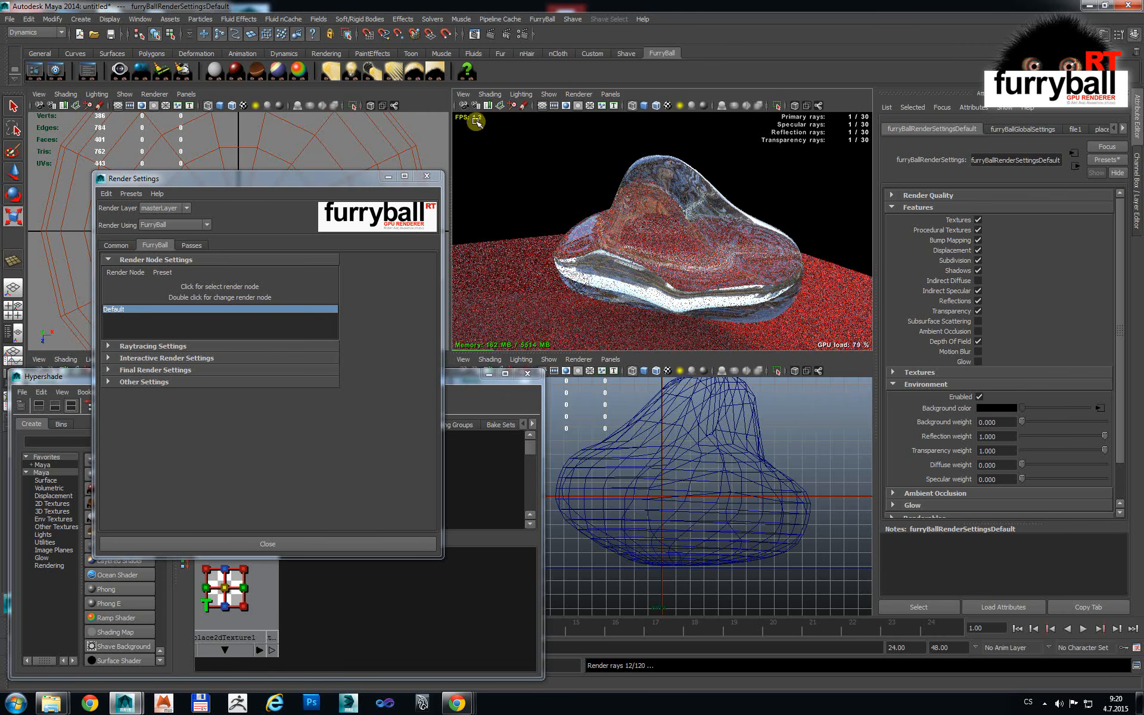
left_click(149, 360)
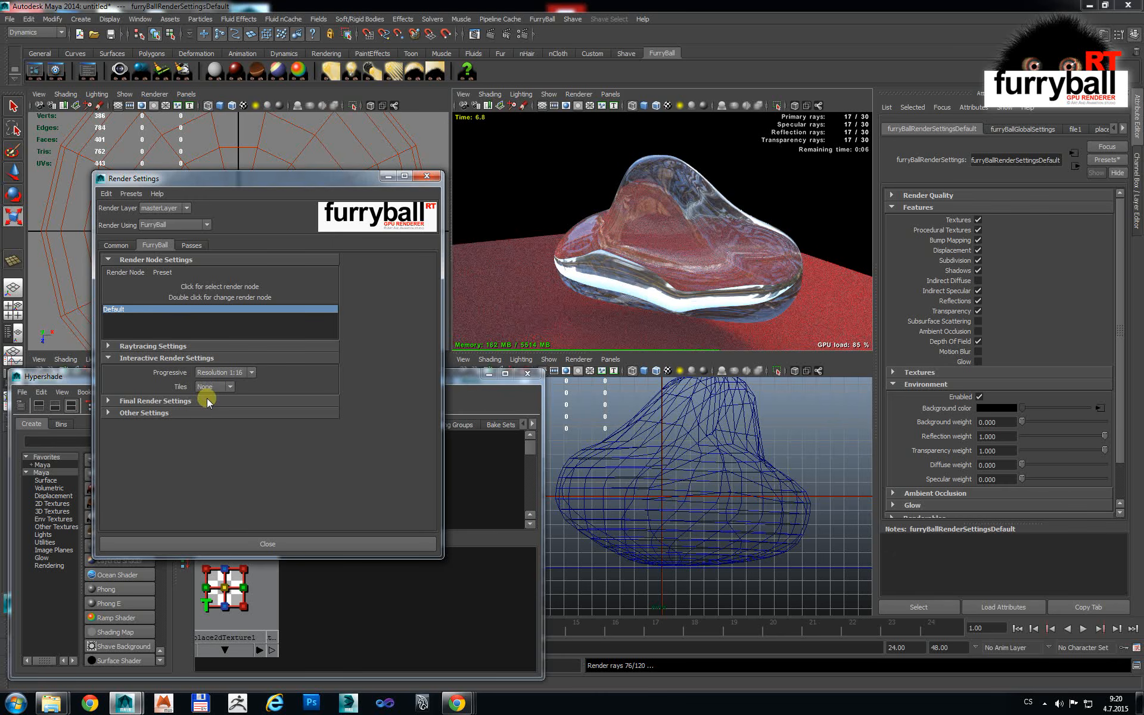
left_click_drag(692, 278, 667, 256, "alt")
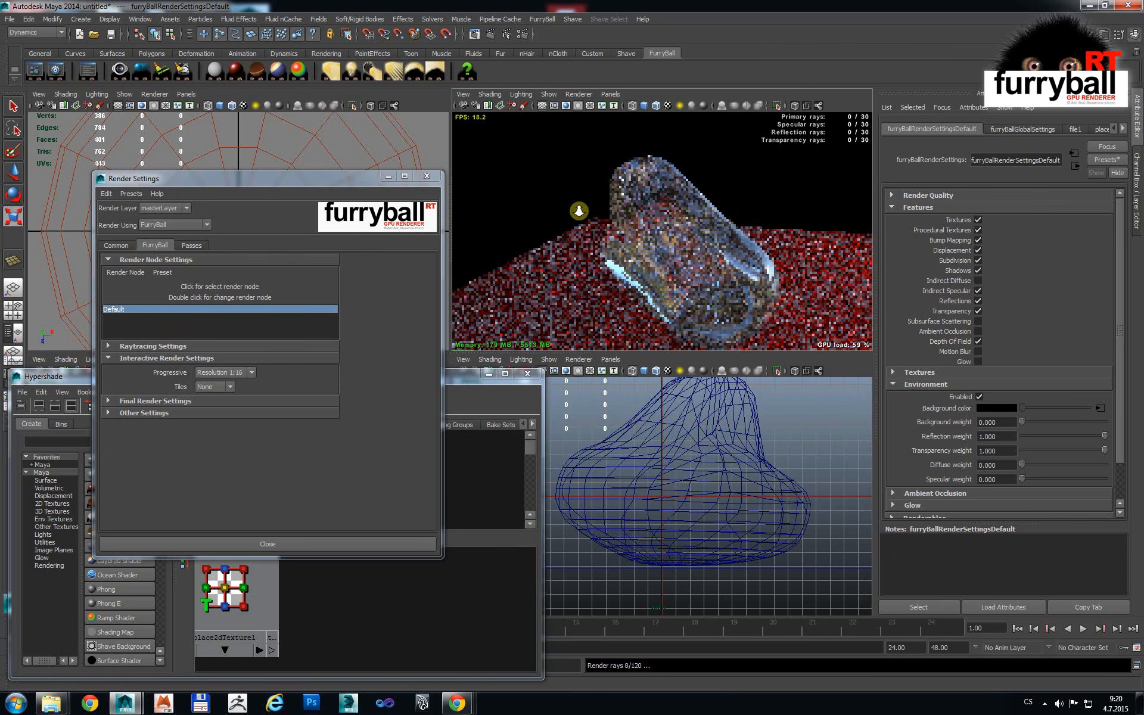
right_click_drag(579, 211, 775, 228, "alt")
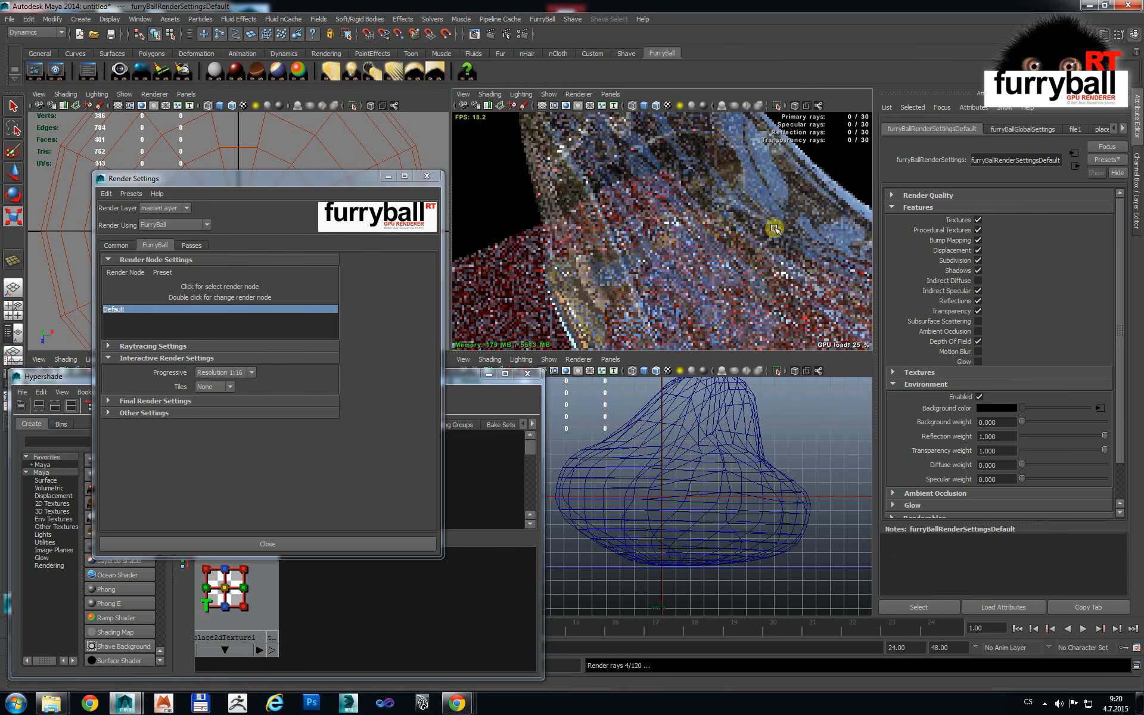
right_click_drag(556, 240, 742, 252, "alt")
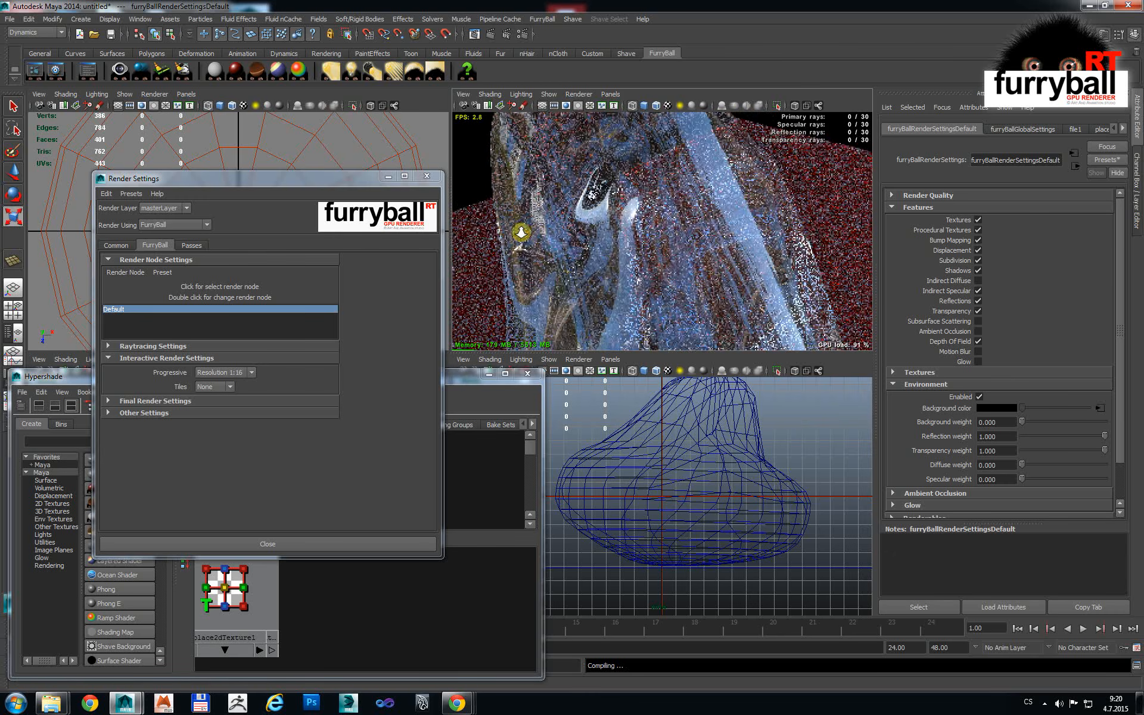
right_click_drag(522, 231, 546, 233, "alt")
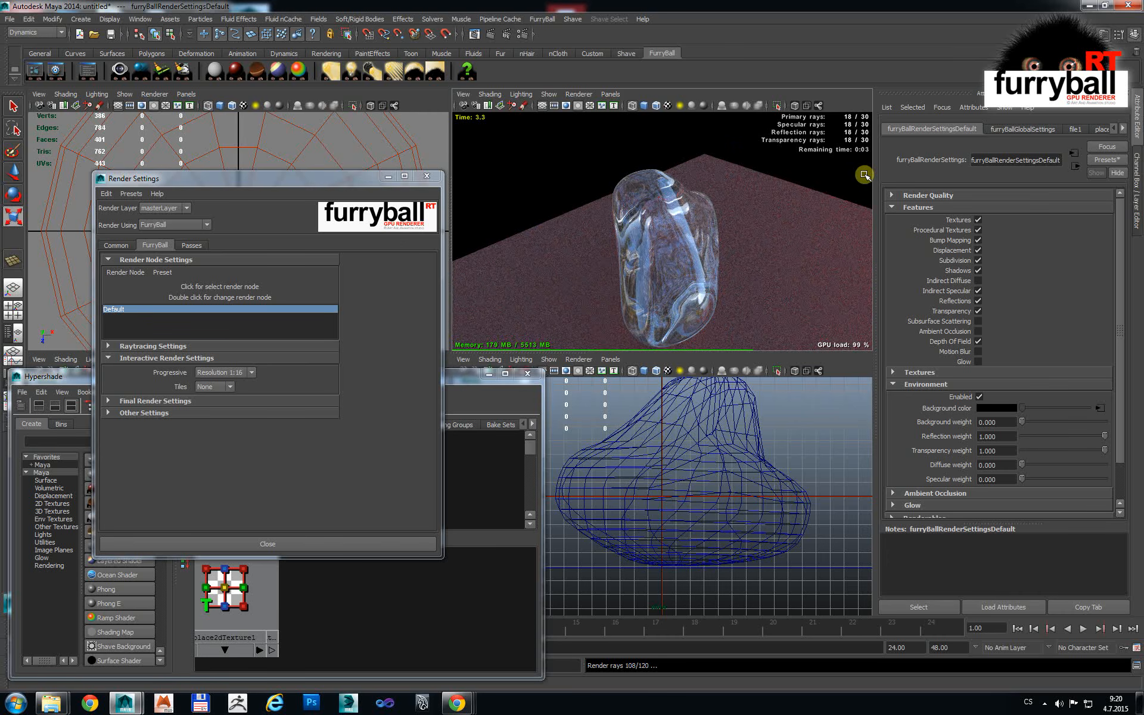
left_click_drag(781, 237, 727, 224, "alt")
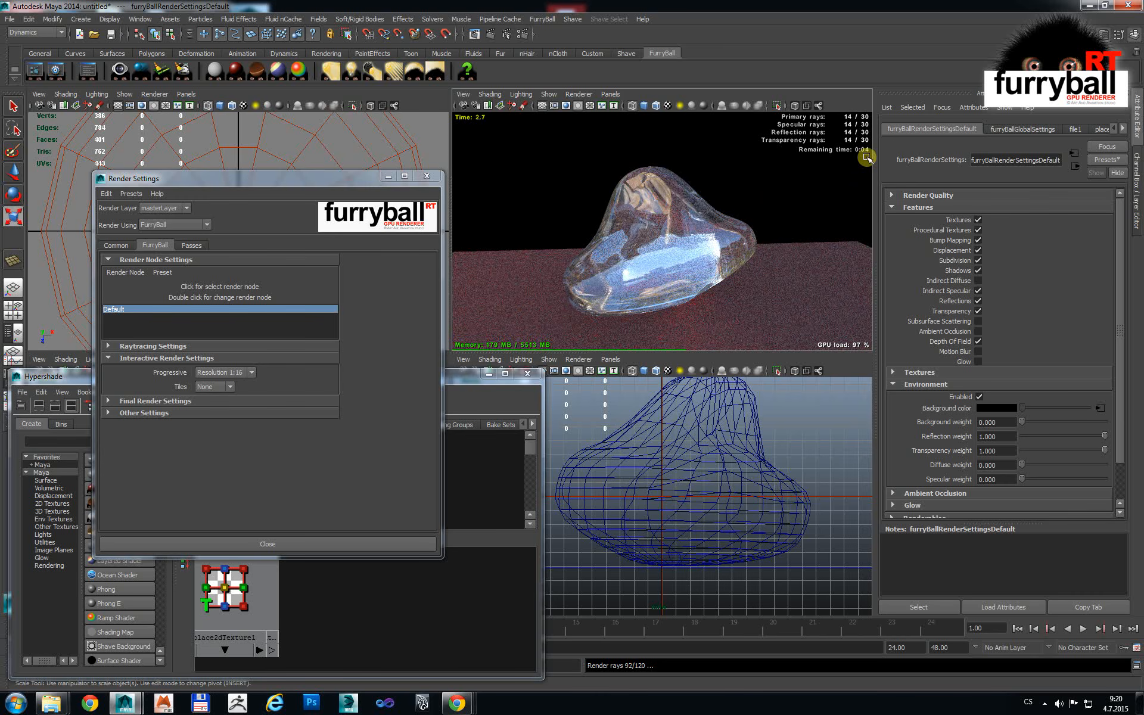
Step: Set the interactive render tiles to Spiral and check the render refresh on the glass sphere from another angle
left_click(219, 388)
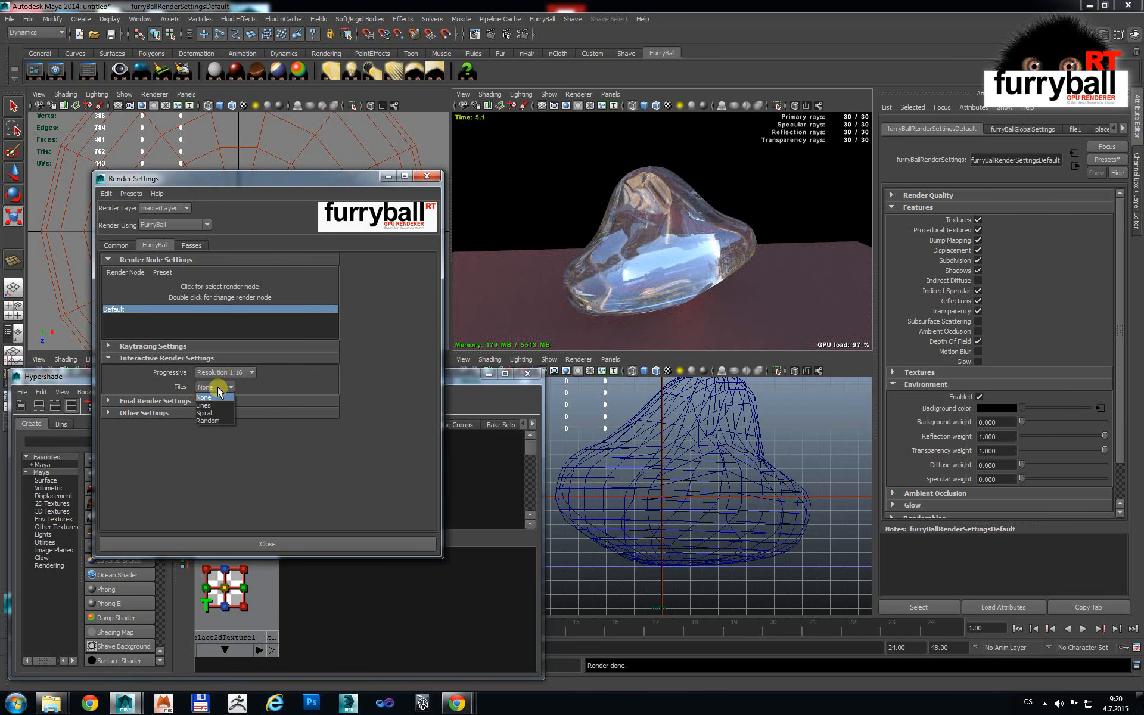
left_click(213, 412)
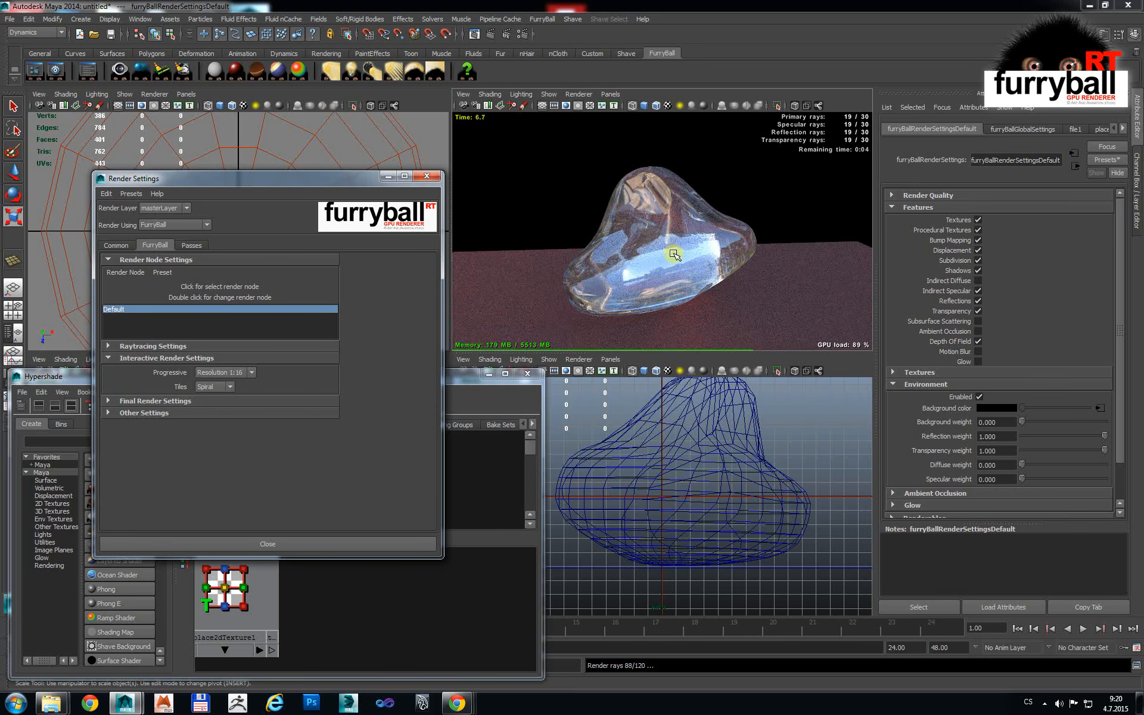
left_click(620, 253, "alt")
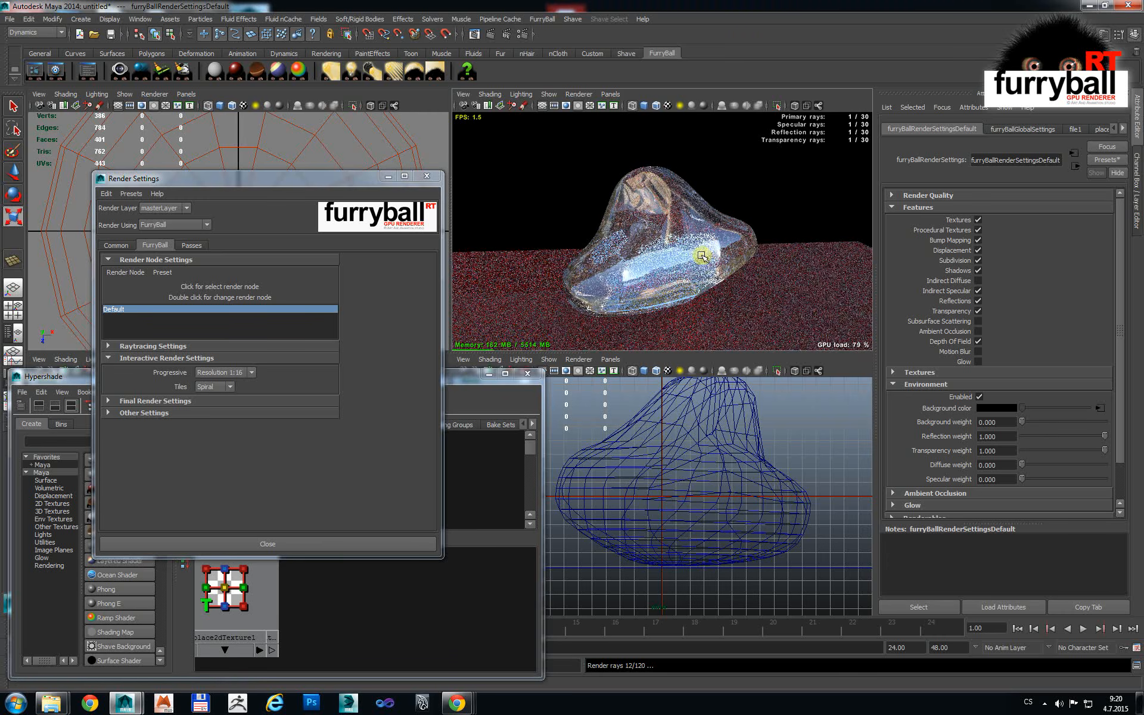
right_click_drag(636, 275, 598, 273, "alt")
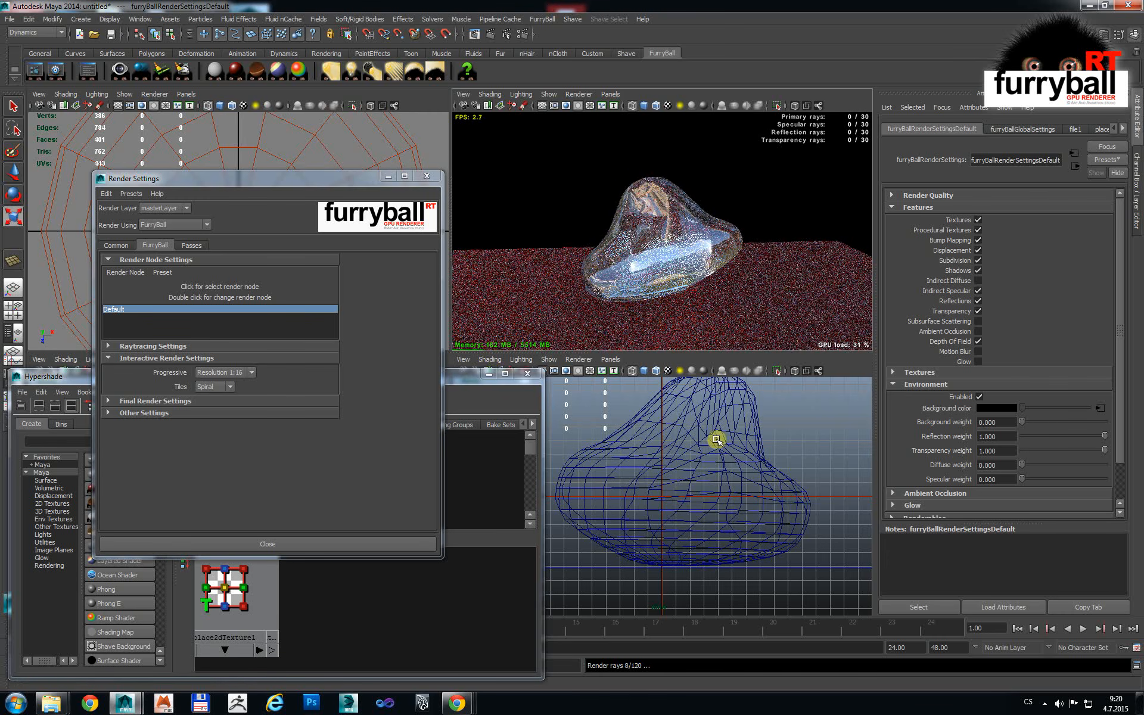
left_click_drag(709, 320, 720, 314, "alt")
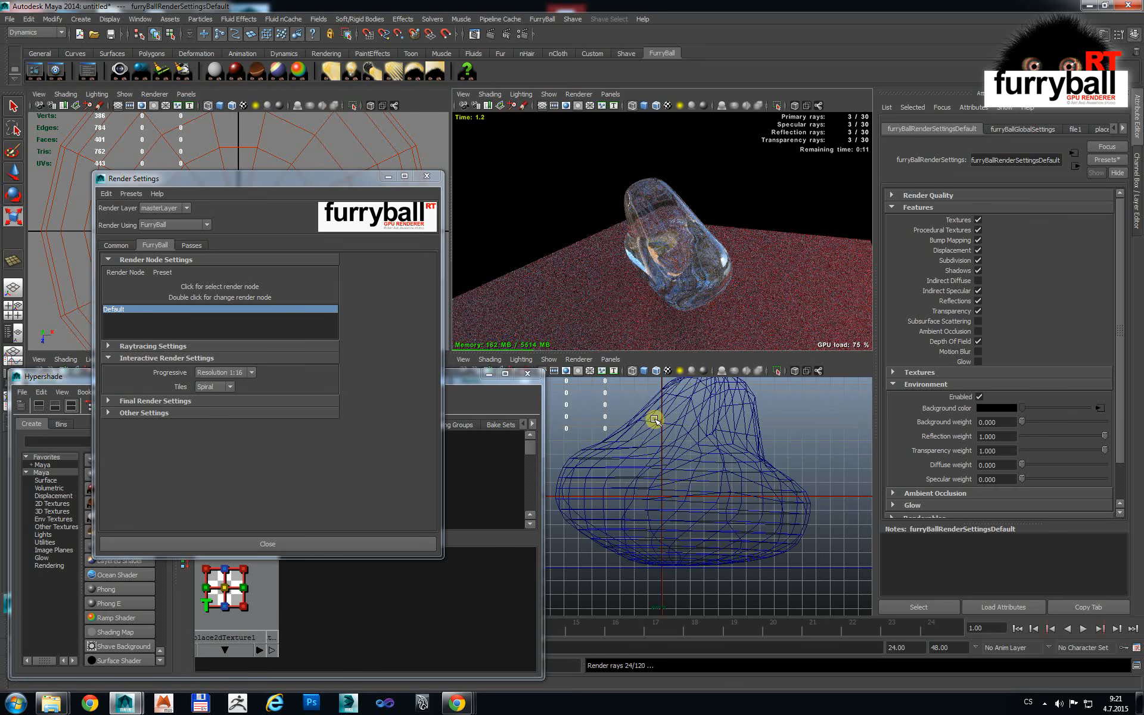
left_click_drag(305, 178, 281, 221)
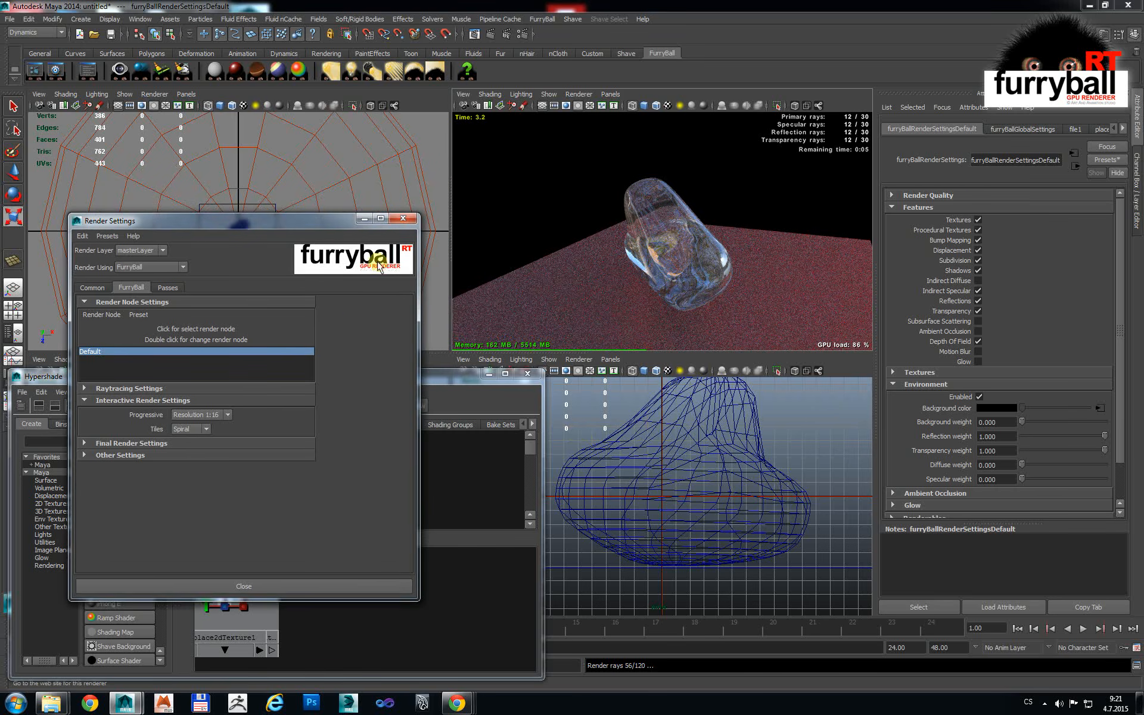
Step: Show FurryBall's Raytracing Settings and move the Render Settings window clear of the top view
left_click(125, 388)
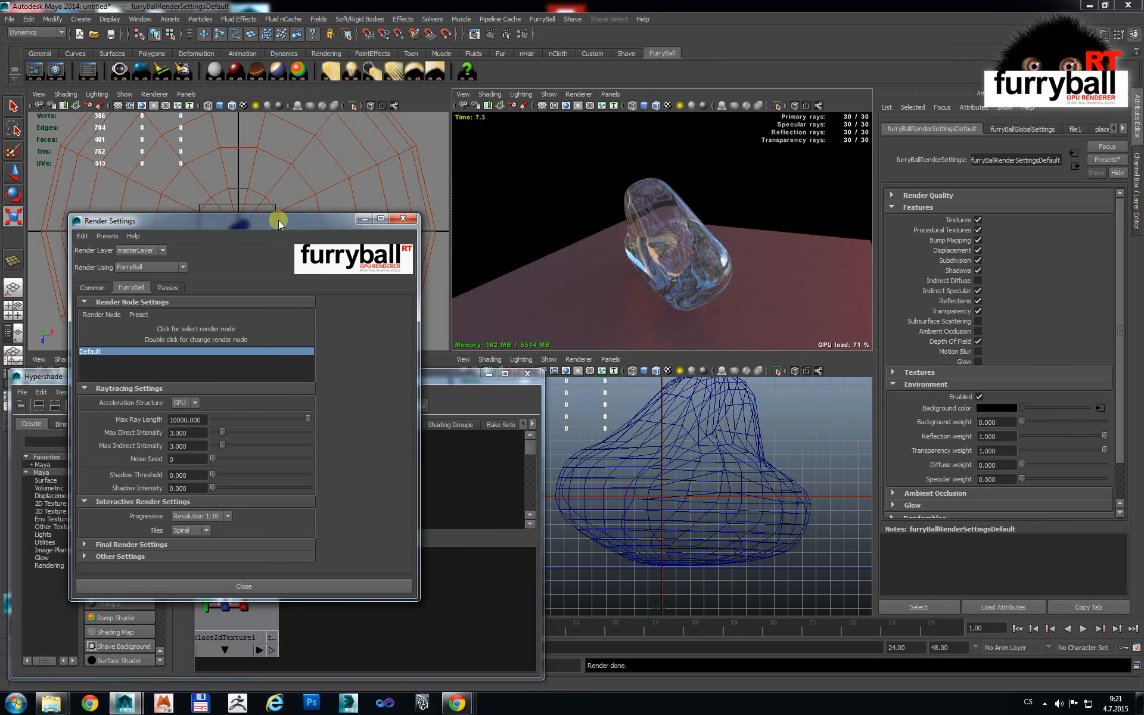
left_click_drag(278, 220, 255, 341)
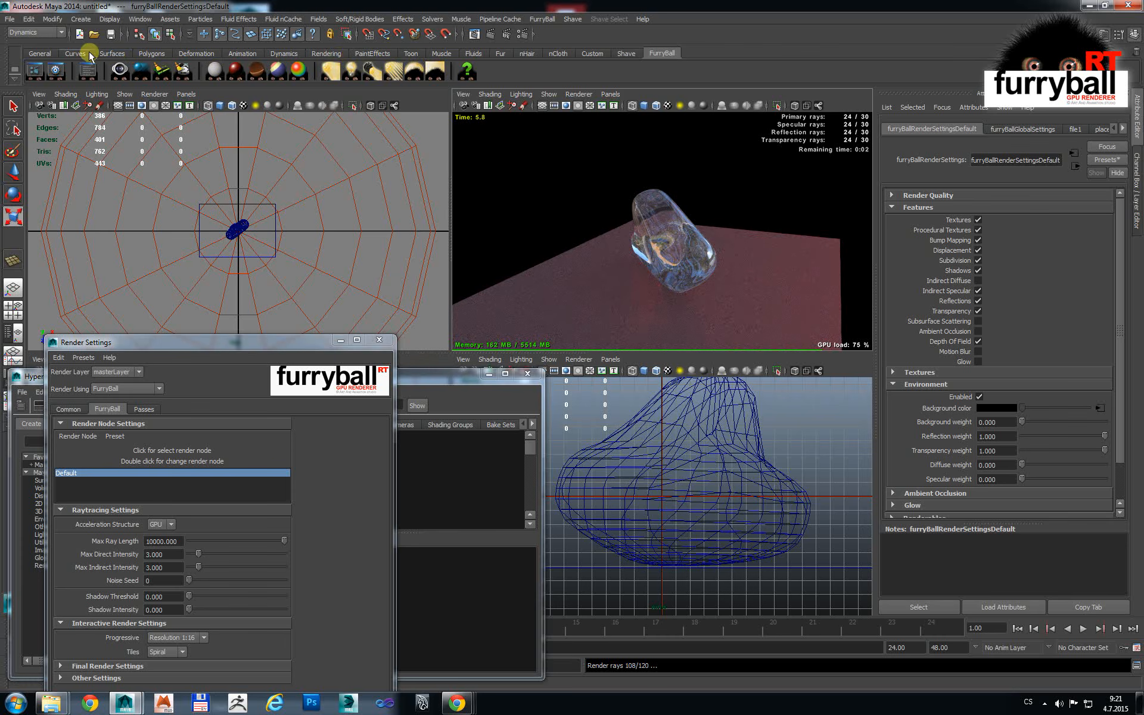
Step: Create a small polygon sphere beside the glass object and move it level with the glass object's centre along the depth axis
left_click(156, 54)
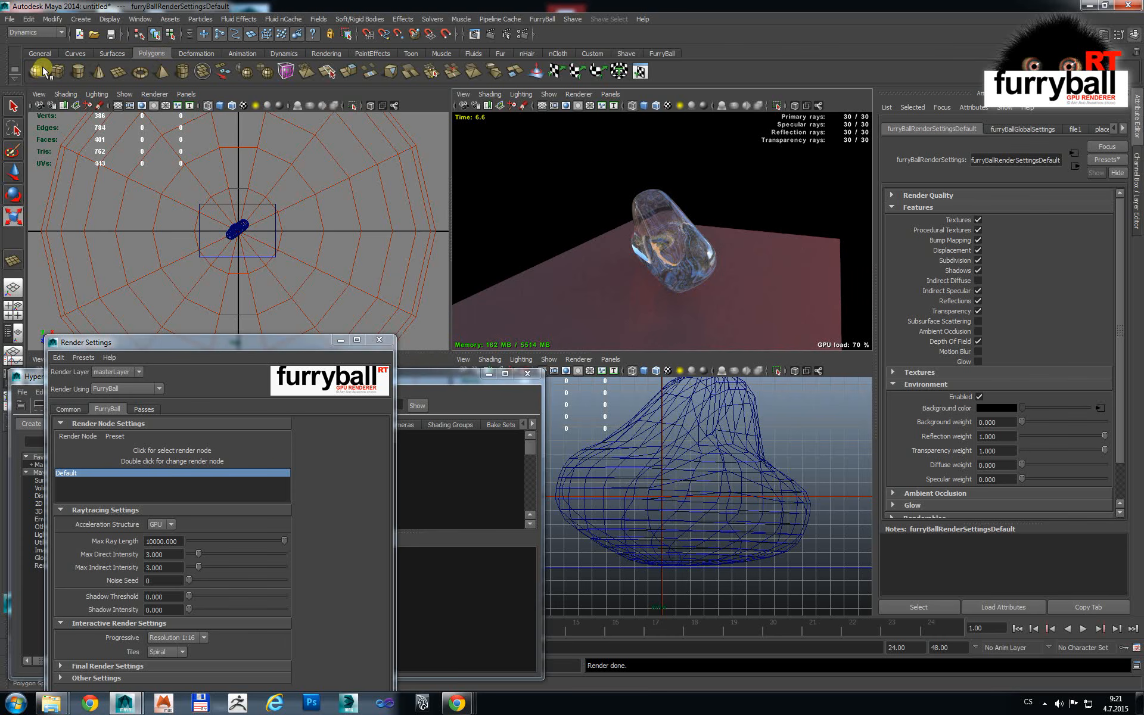
left_click_drag(211, 213, 216, 217)
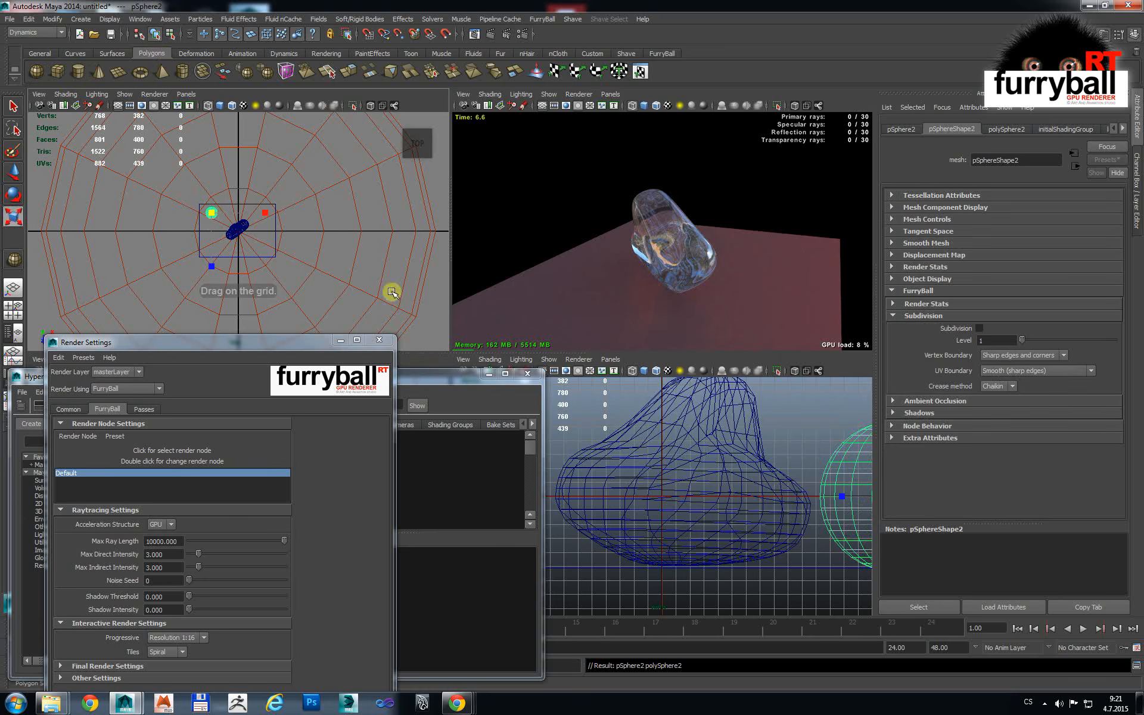
left_click(17, 172)
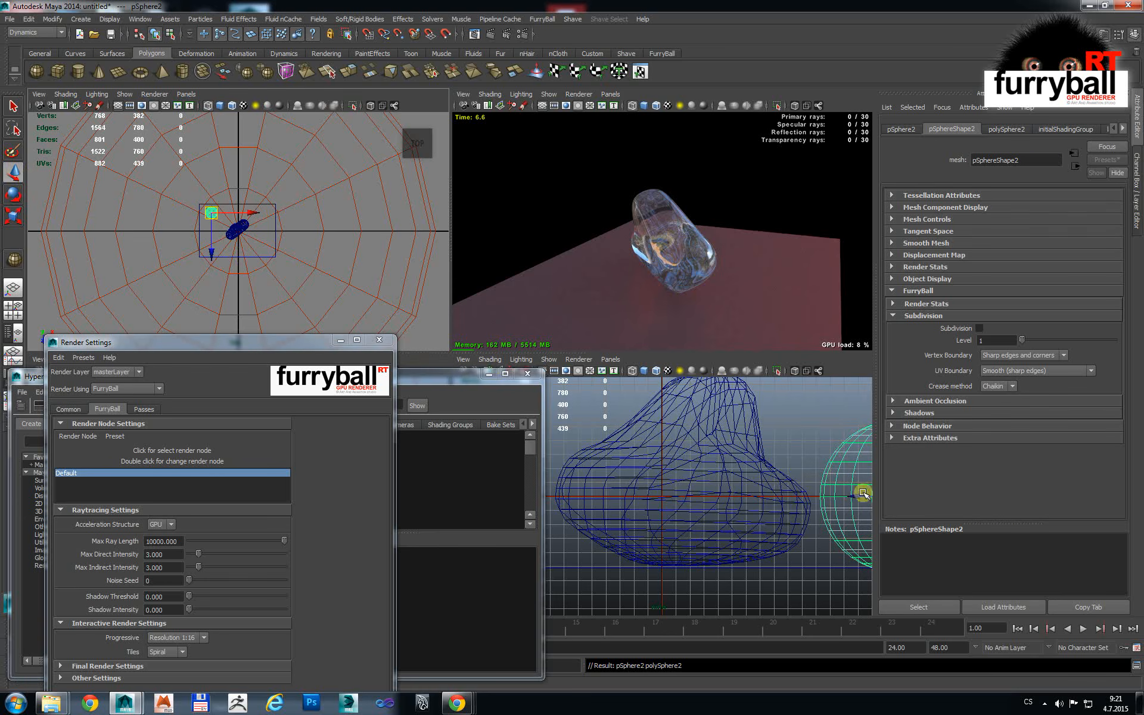
left_click_drag(861, 498, 678, 498)
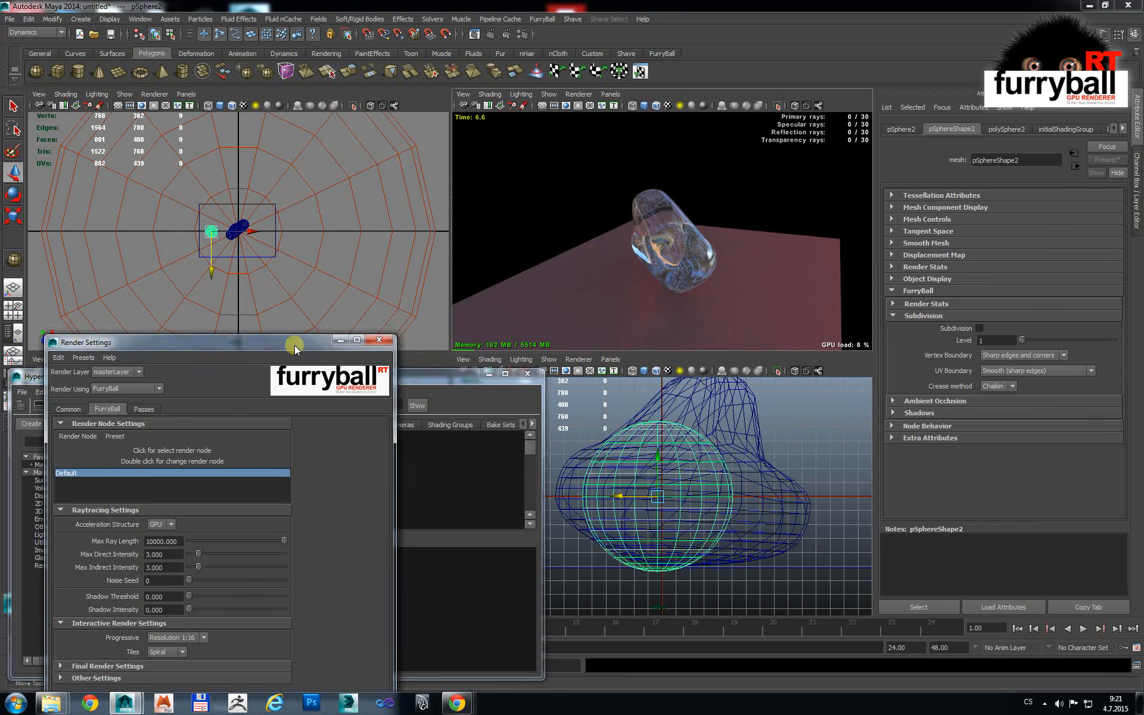
Step: Clear the floating windows from the viewports and move the new sphere up above the floor, beside the glass object
left_click_drag(294, 345, 287, 462)
left_click_drag(306, 376, 299, 531)
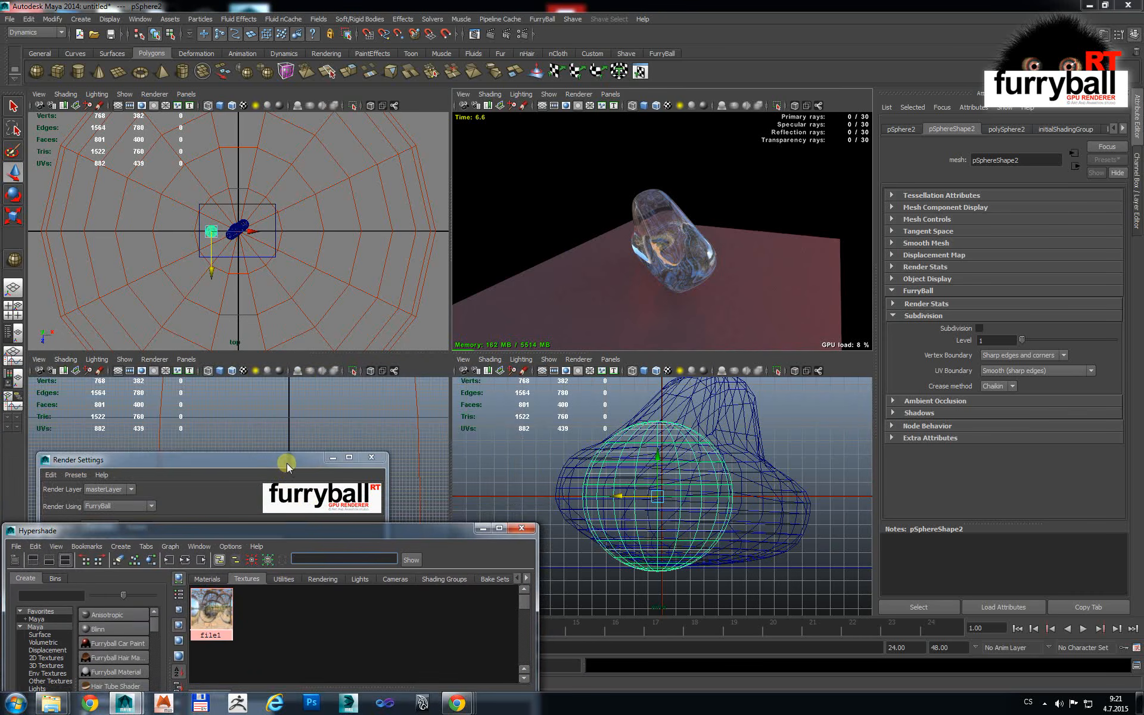
left_click_drag(287, 462, 320, 504)
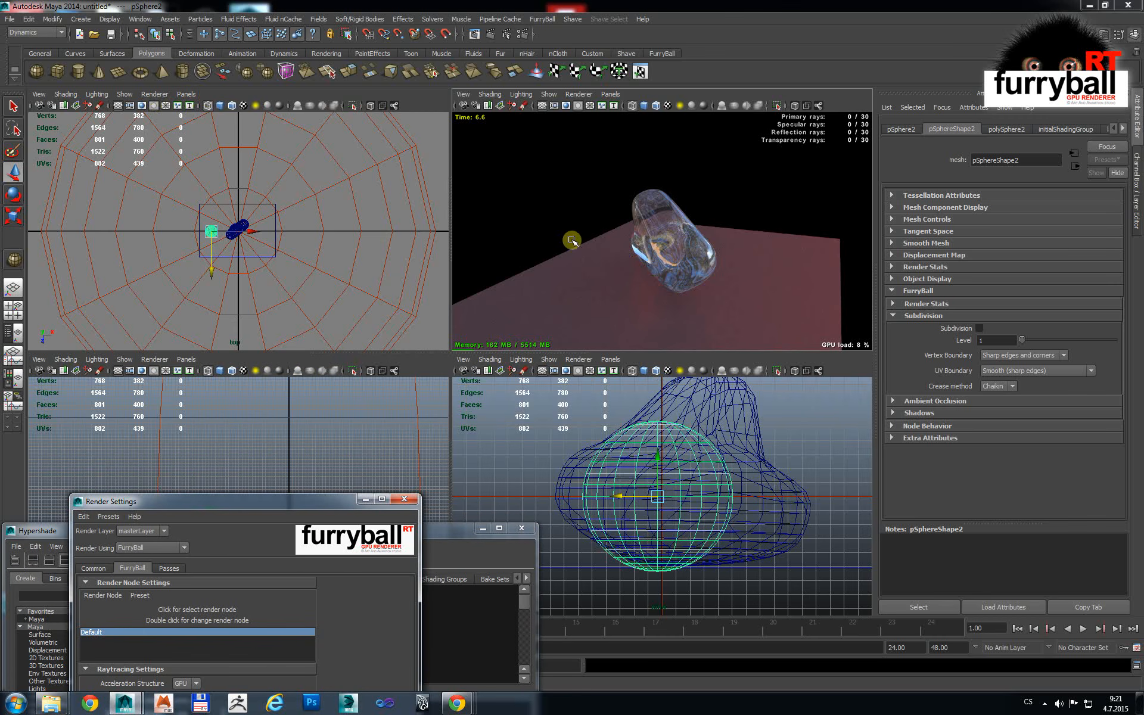
left_click_drag(664, 496, 572, 456)
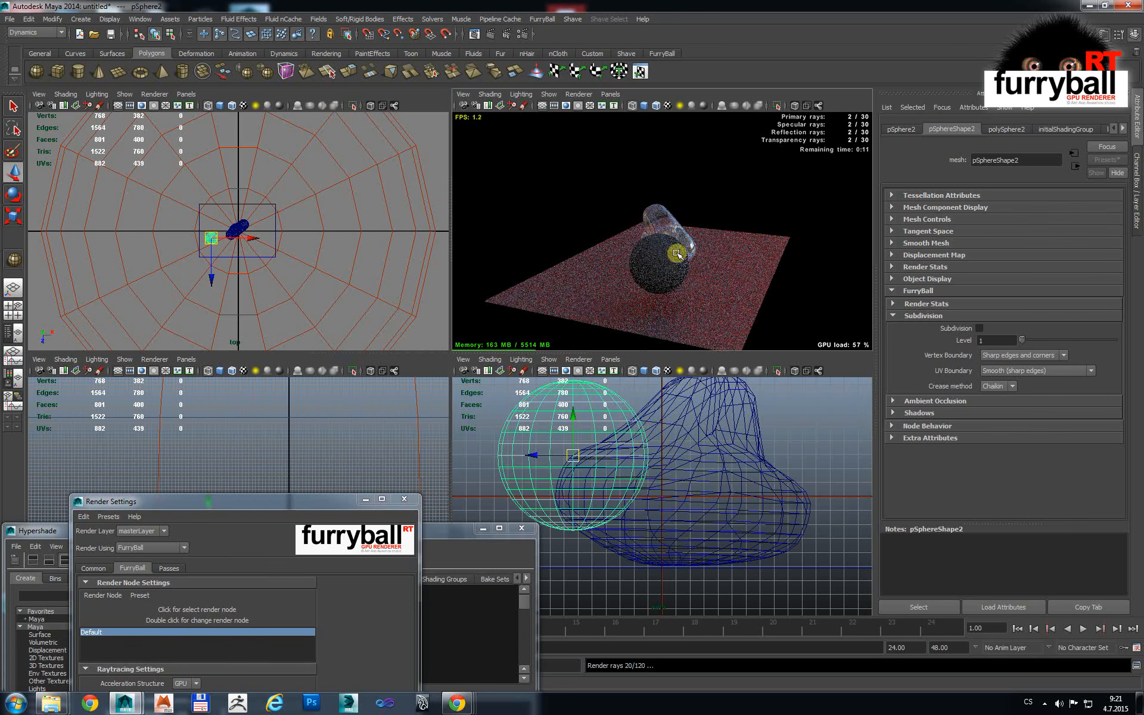
scroll(638, 257, "up", 3)
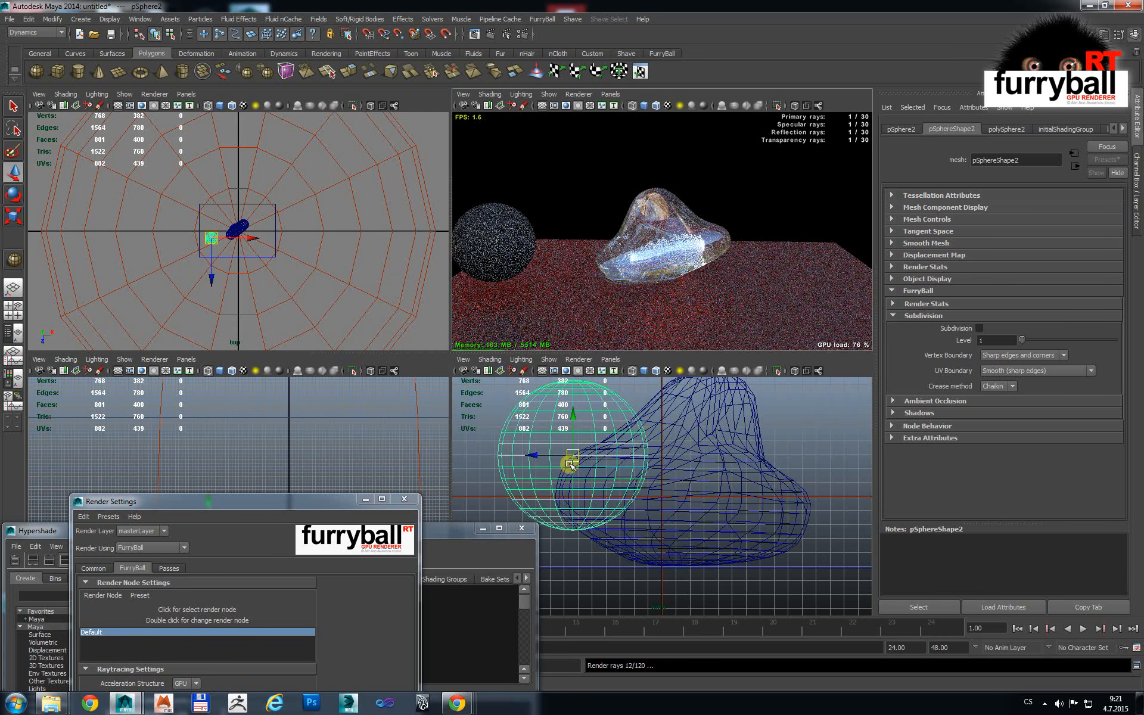
left_click_drag(496, 247, 562, 191)
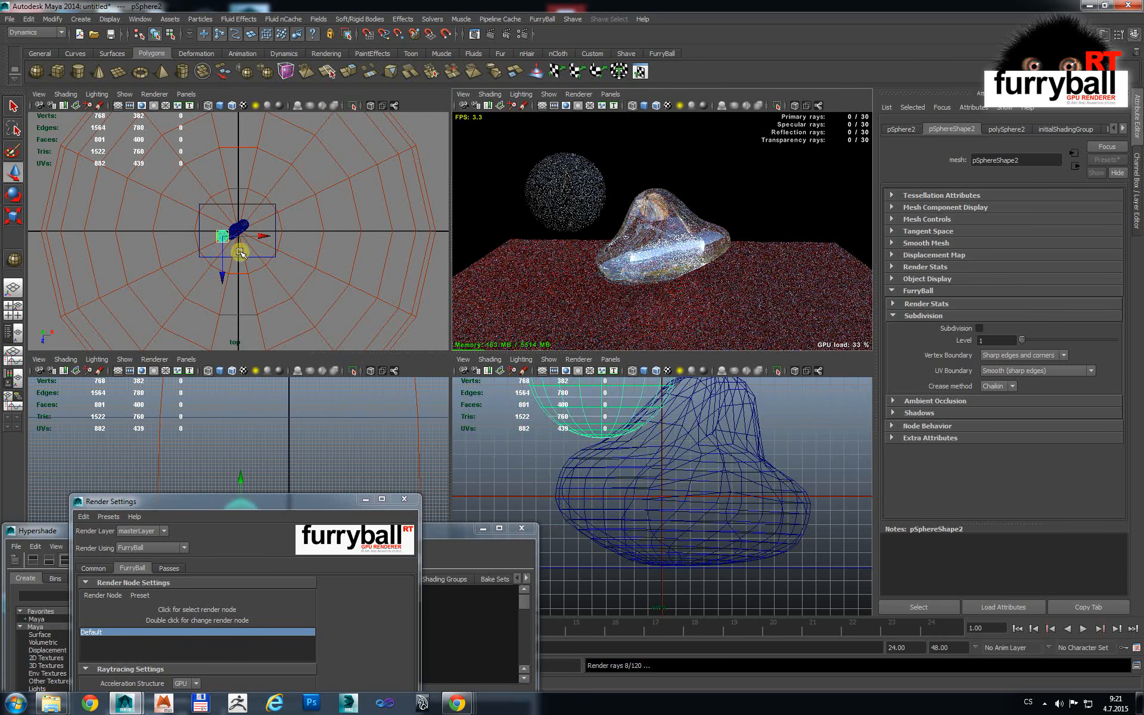
Step: Assign a new FurryBall material to the new sphere and set its Emission to 1
left_click(662, 54)
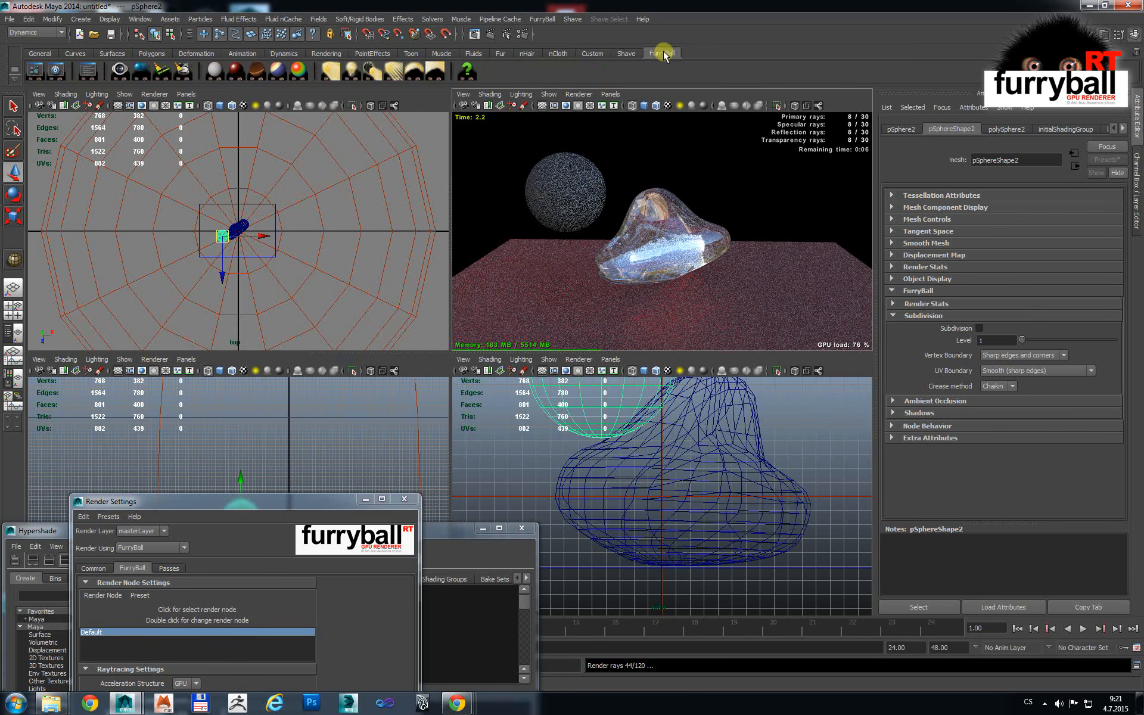
left_click(214, 74)
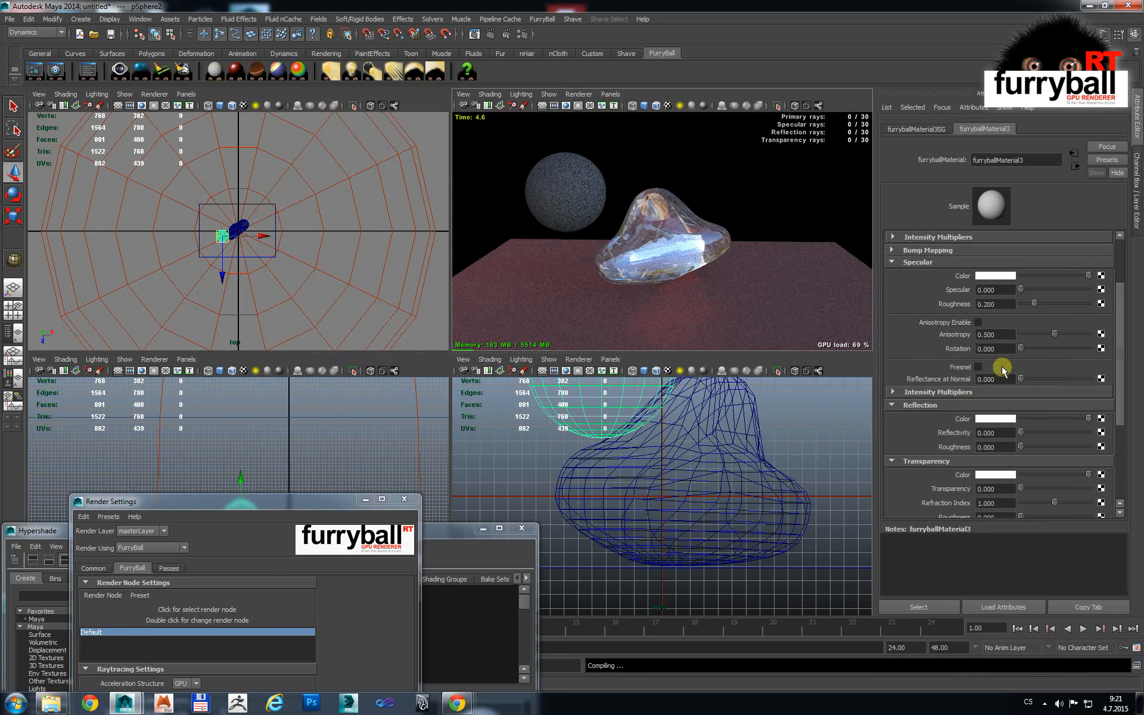
scroll(1000, 367, "down", 4)
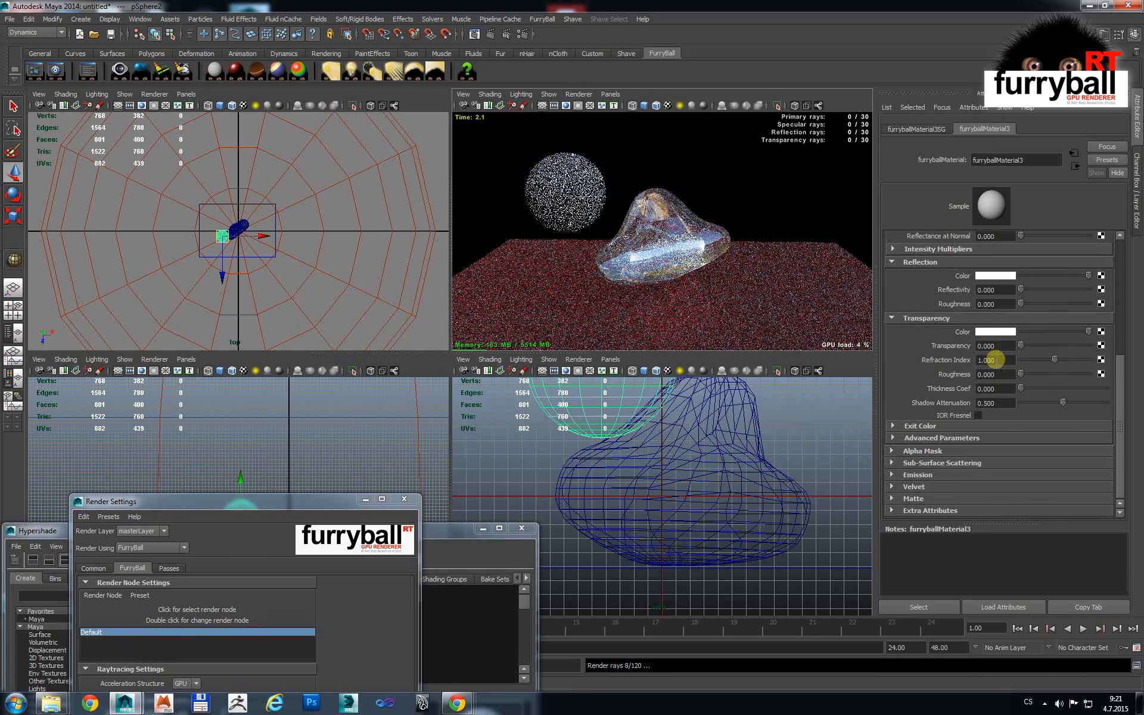
left_click(927, 477)
left_click_drag(1025, 472, 1130, 477)
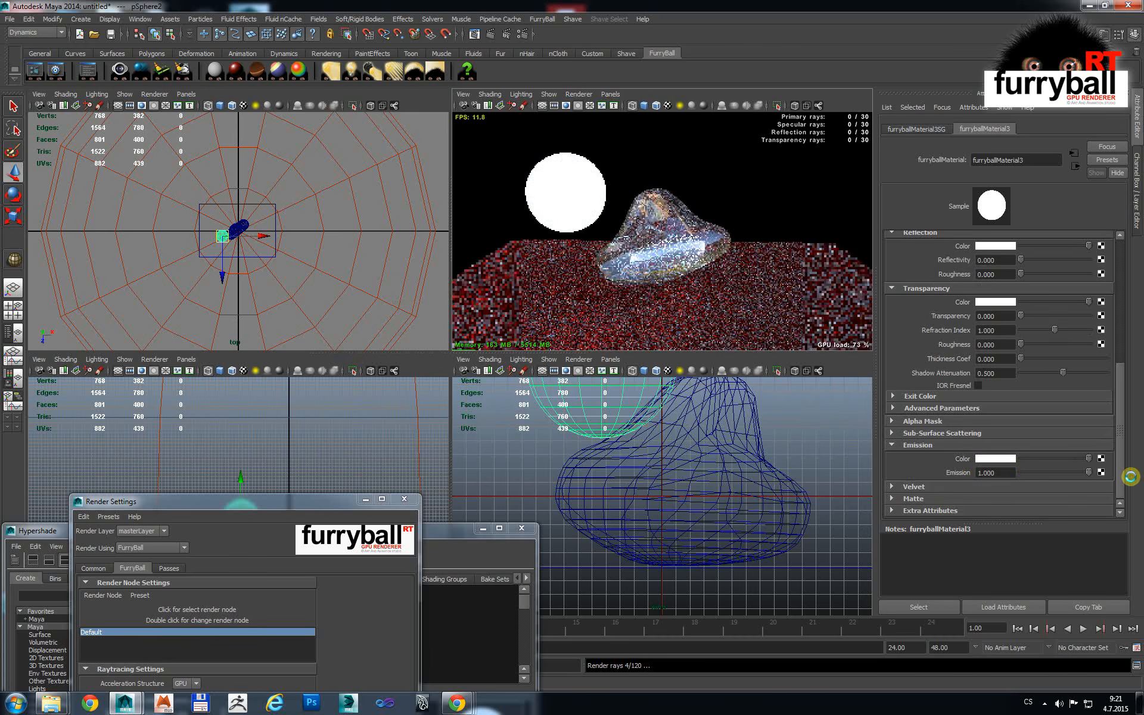
Step: Enable Indirect Diffuse in the FurryBall render features and check the glowing sphere's light on the floor
left_click(45, 71)
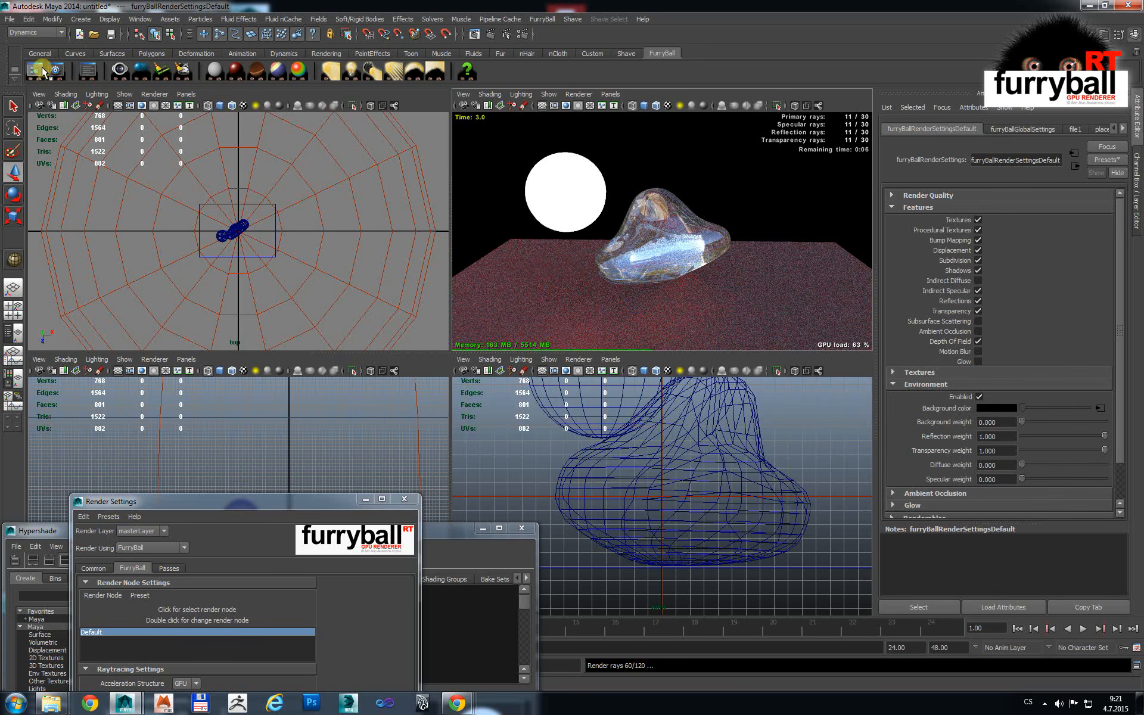
left_click(977, 281)
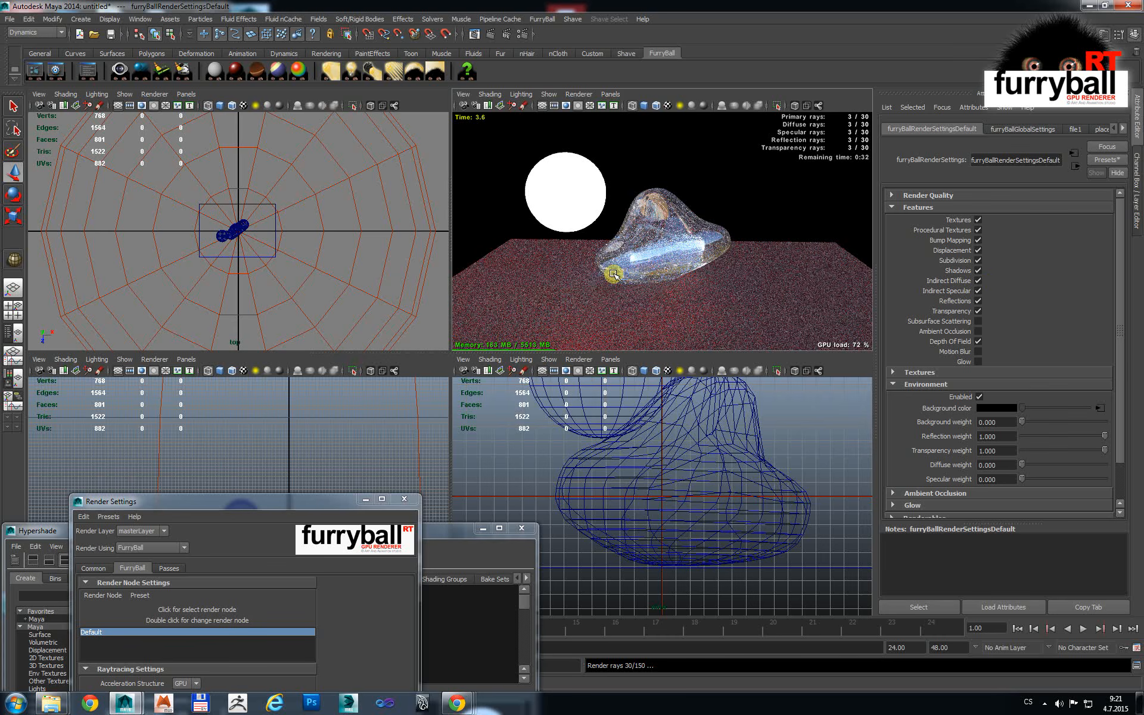
middle_click_drag(605, 248, 684, 253, "alt")
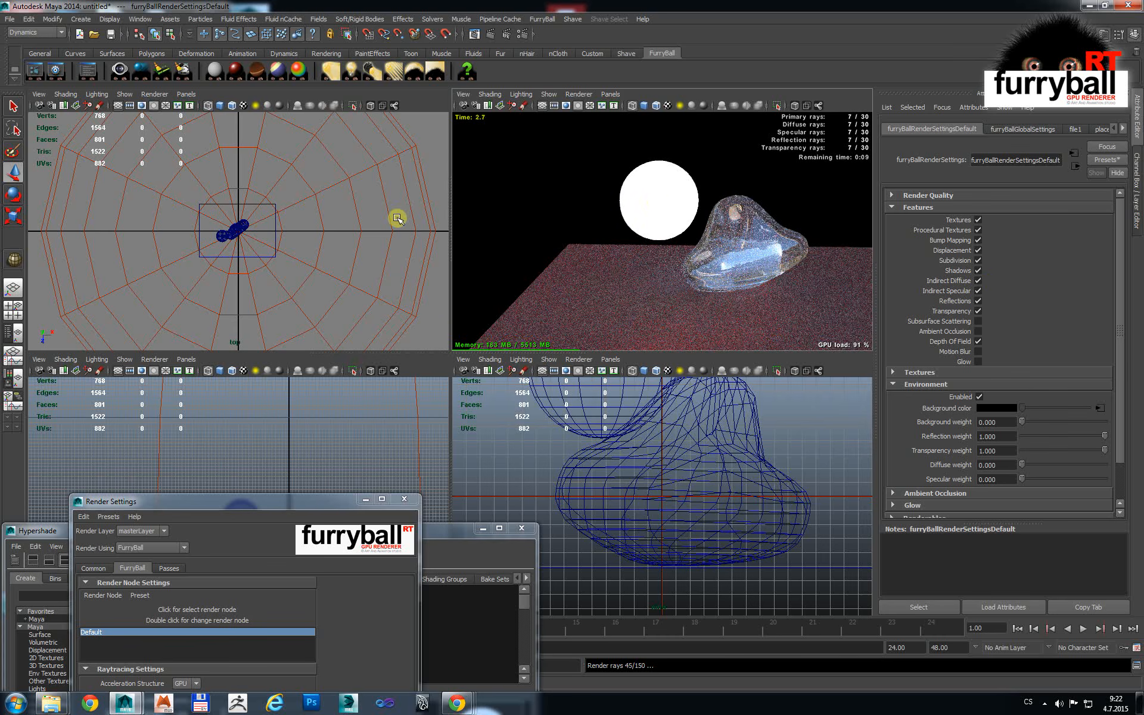
Step: Reduce the dome light's Diffuse Weight to about 0.255
left_click(345, 182)
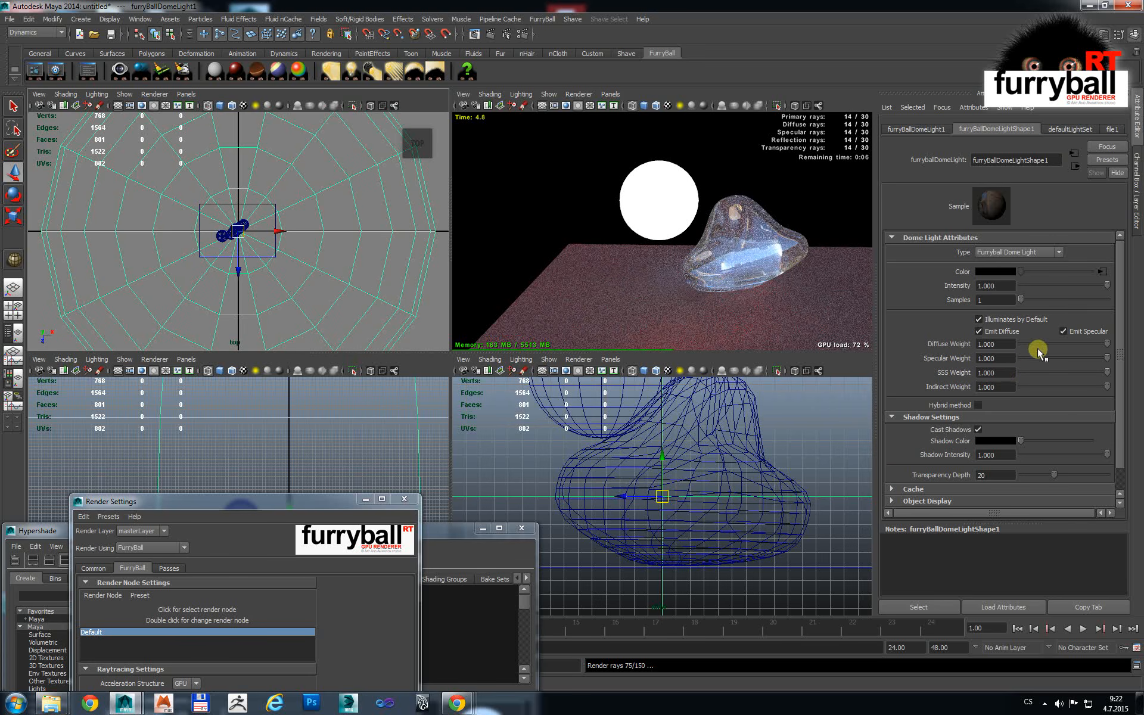
left_click_drag(1054, 343, 1041, 344)
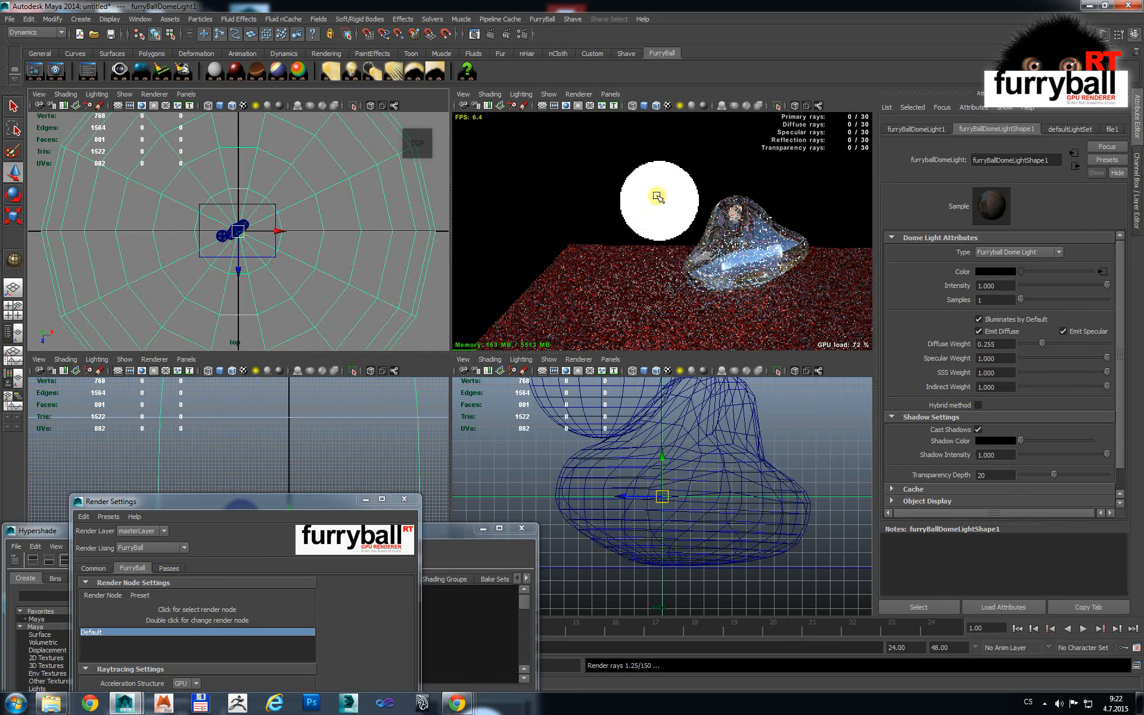
Step: Set the emission of the glowing sphere's material to 20
left_click(659, 193)
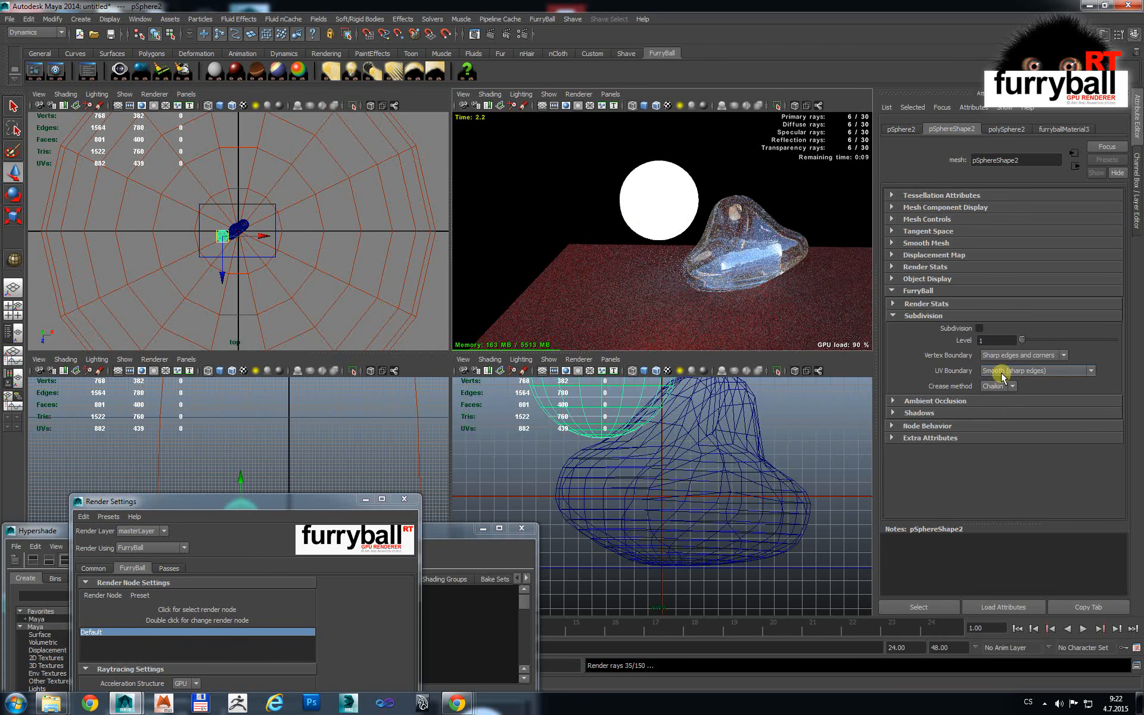
left_click(1078, 130)
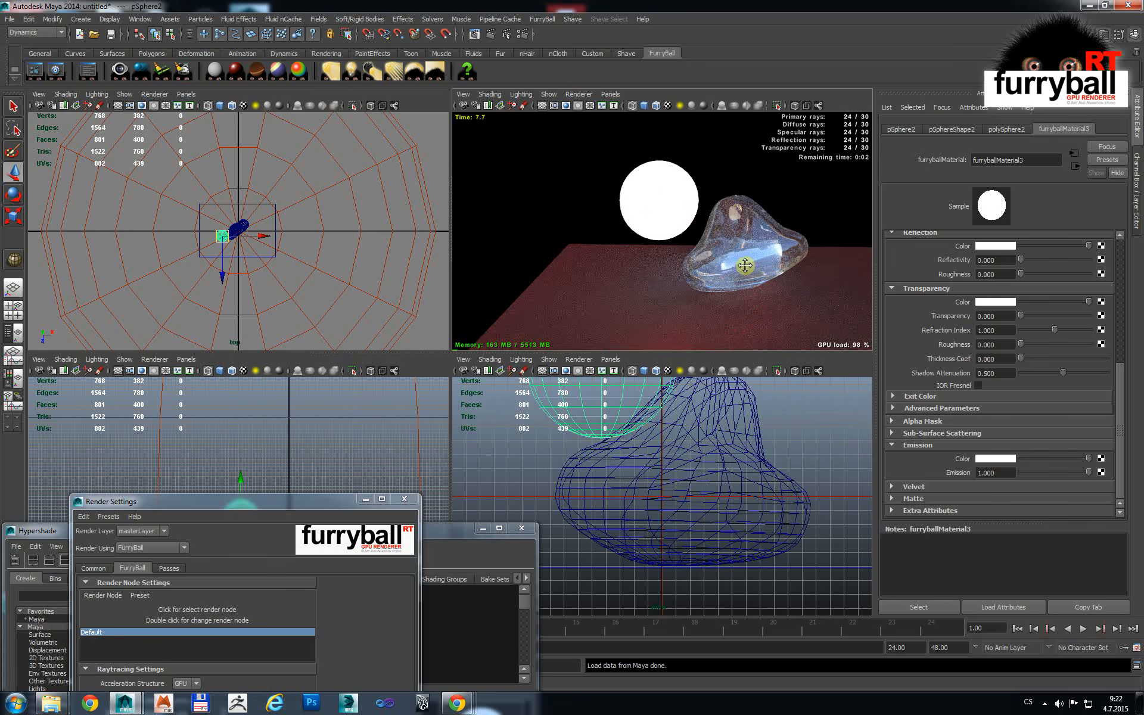
left_click_drag(744, 265, 673, 274, "alt")
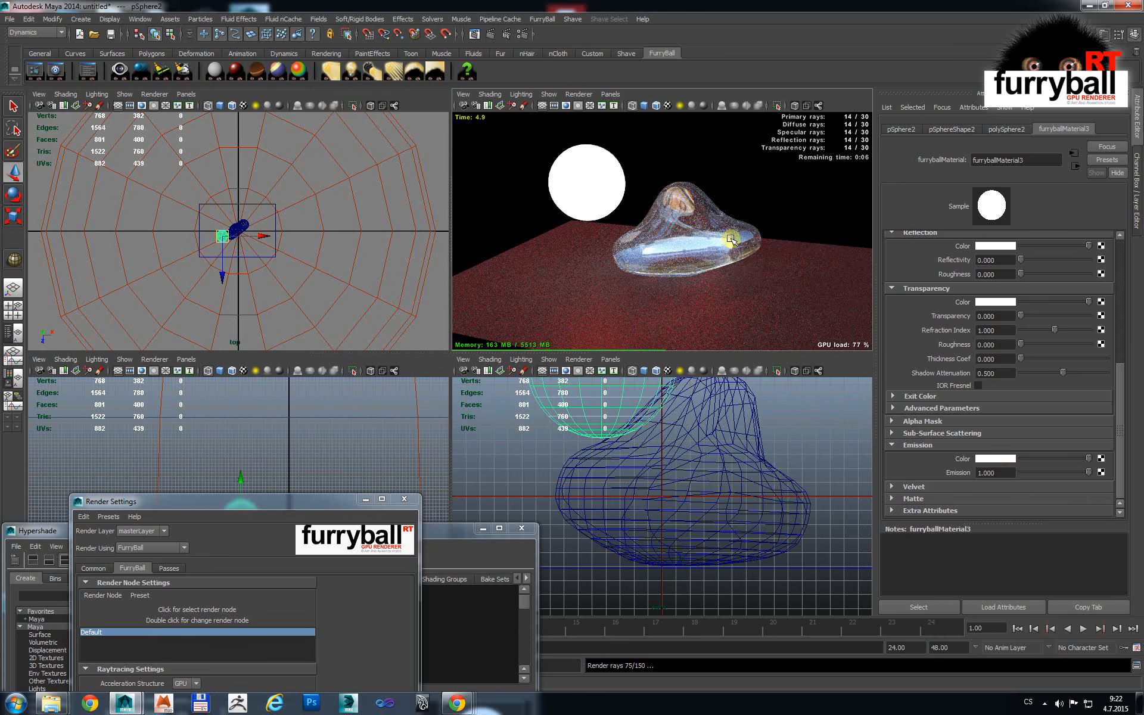
double_click(1004, 473)
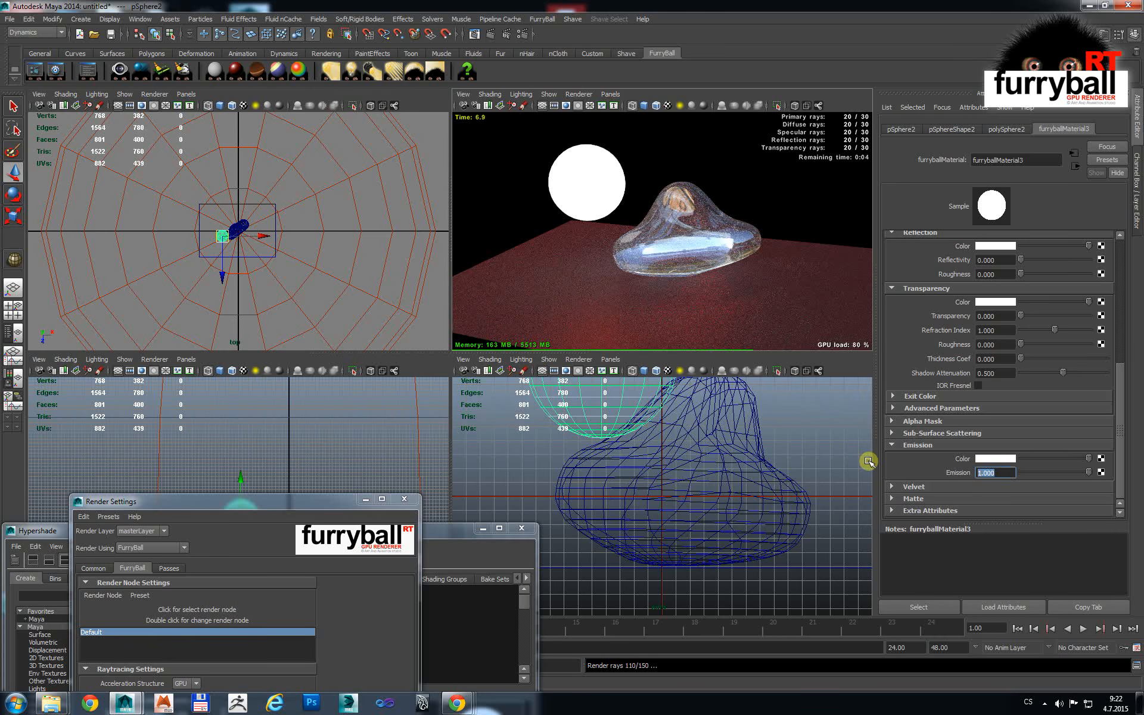
key("Return")
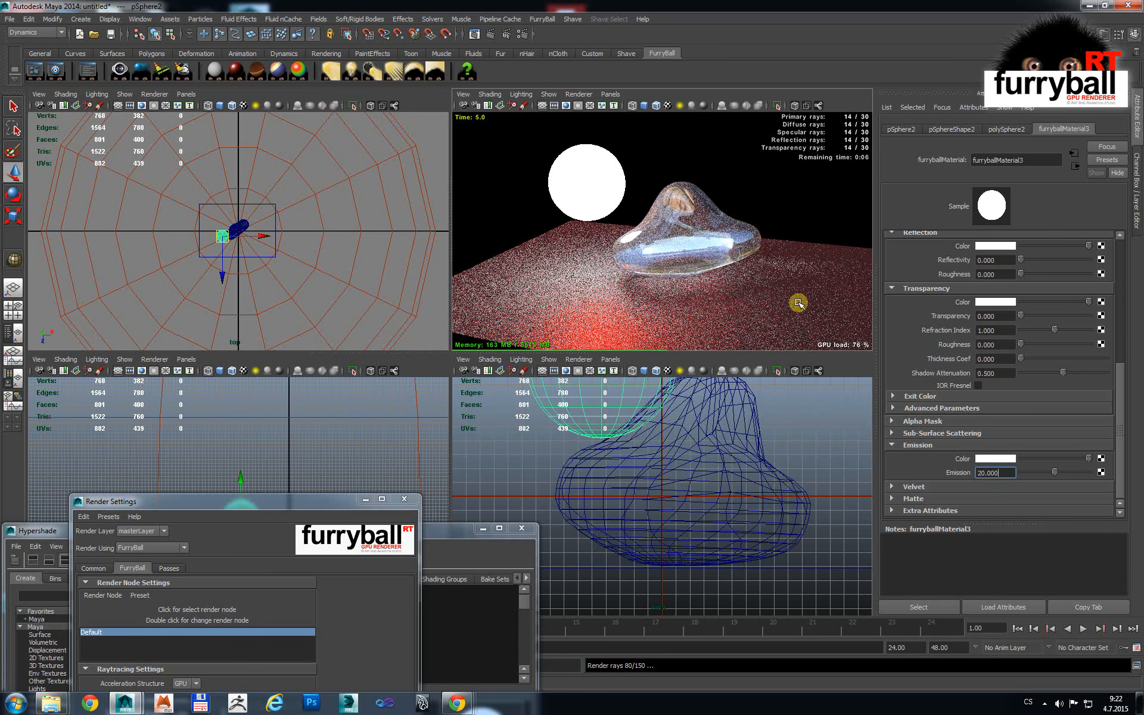
Step: Set both Max Direct Intensity and Max Indirect Intensity to 60000 in the Raytracing Settings
left_click_drag(330, 505, 317, 279)
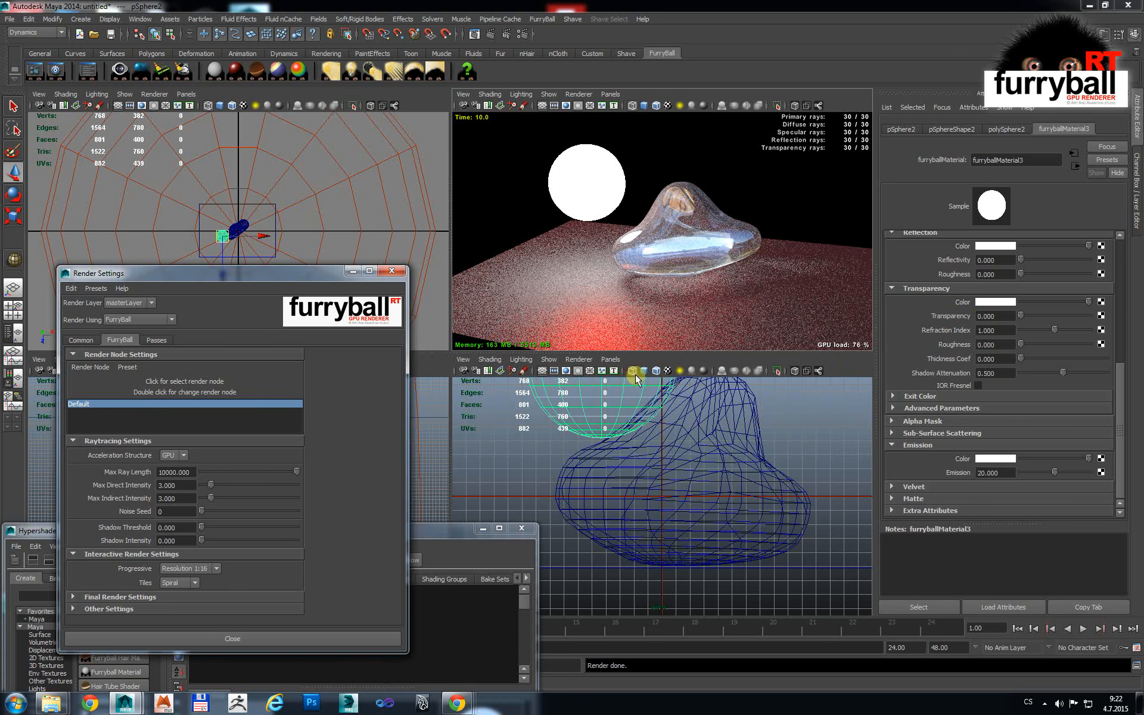
left_click_drag(187, 485, 91, 486)
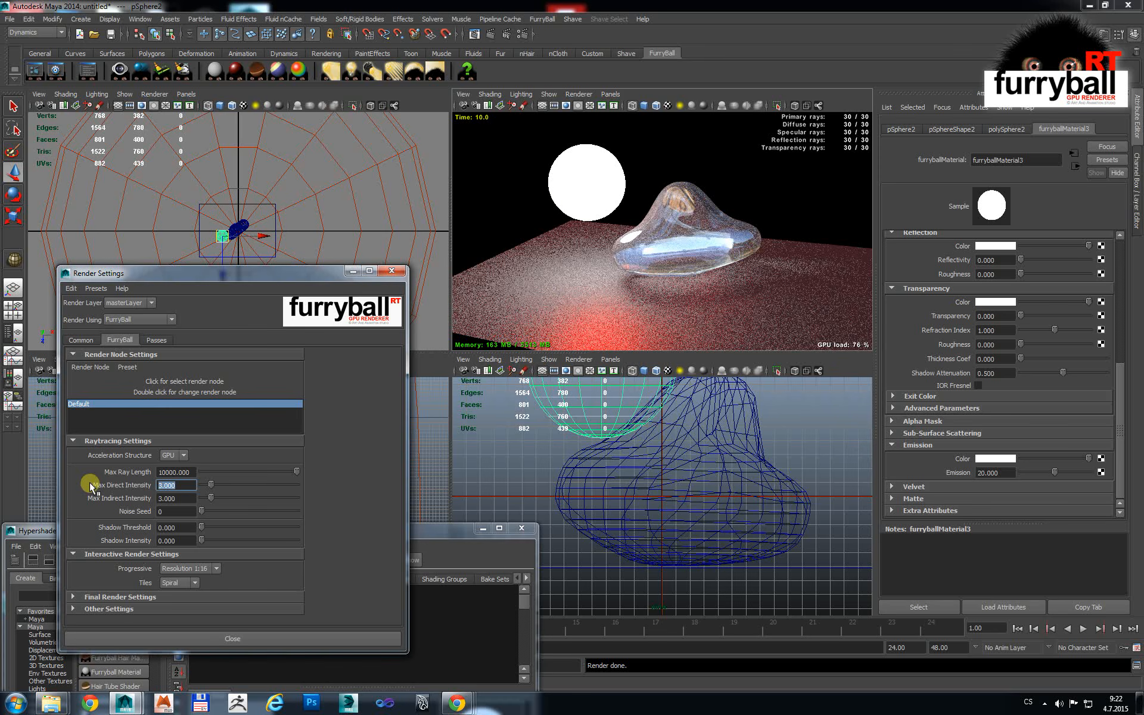
type("60000")
key("Tab")
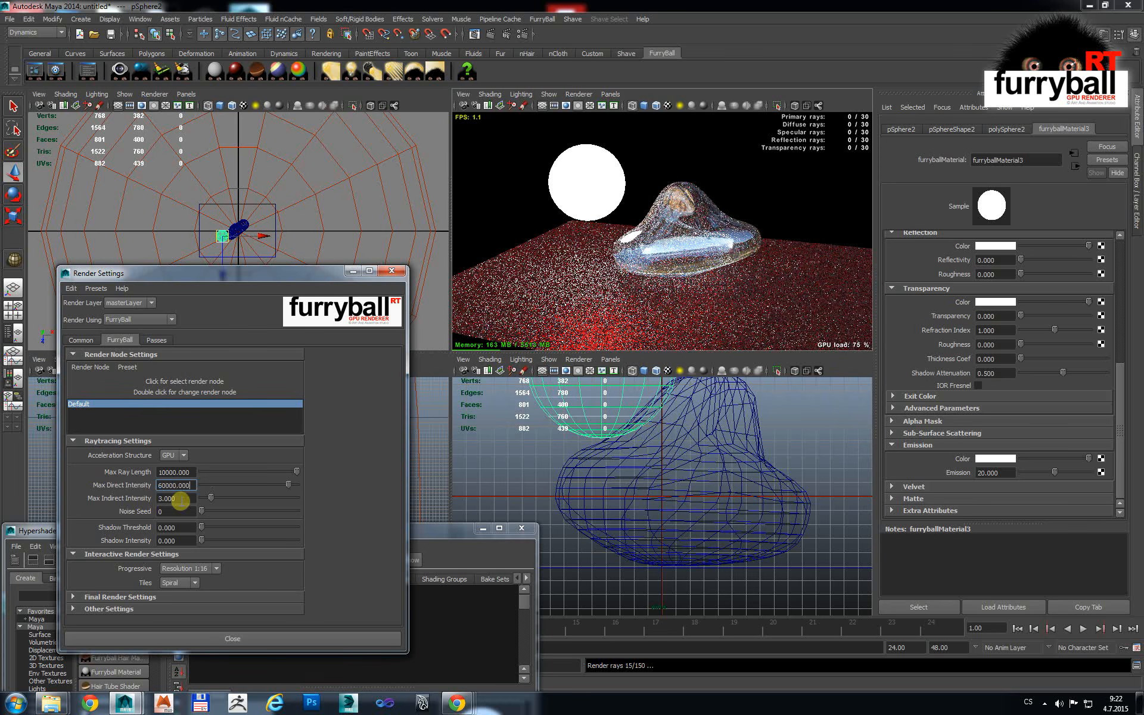
type("60000")
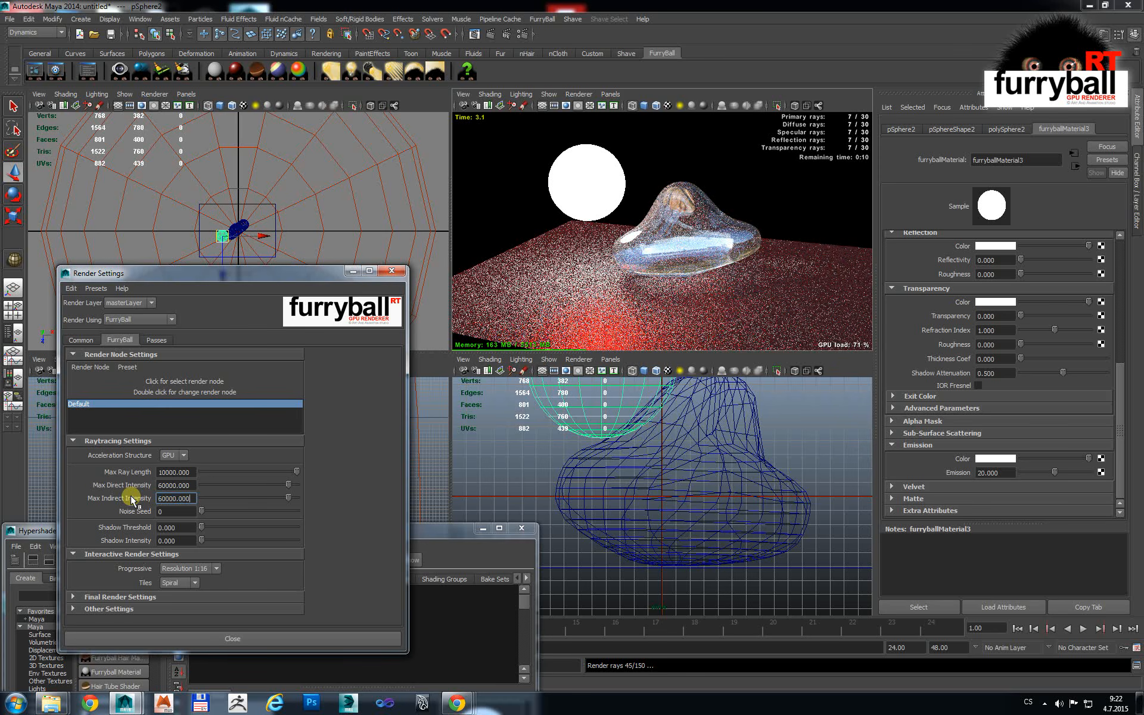
key("Return")
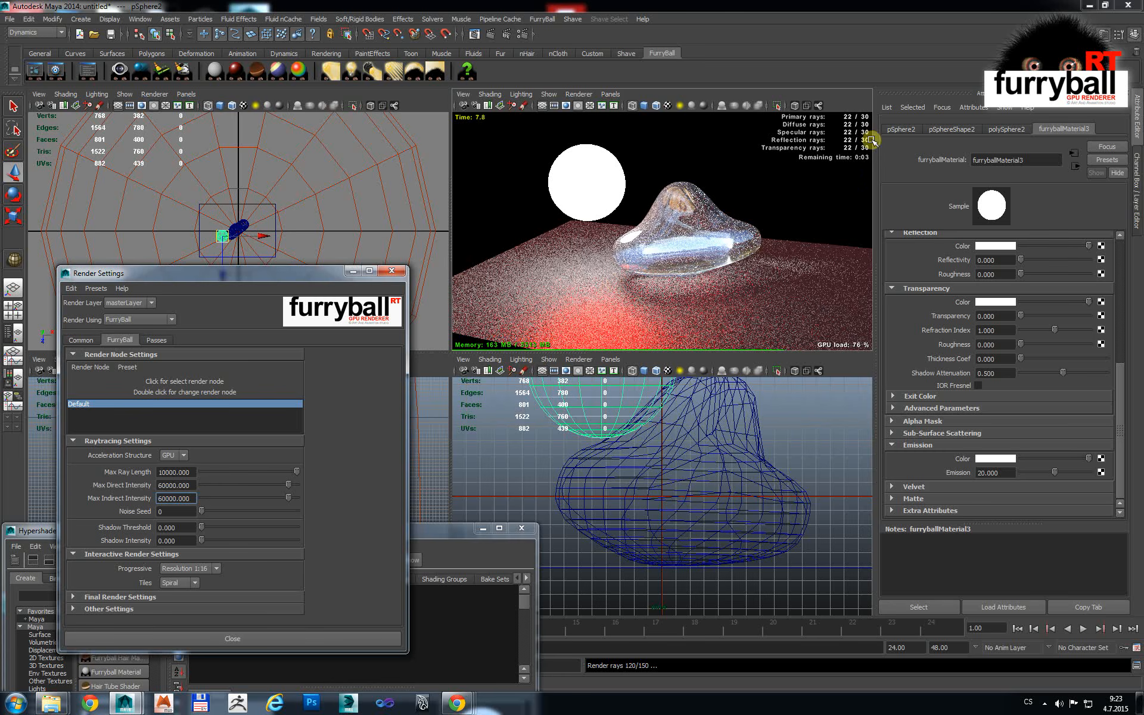
Step: Set the Primary Rays to 200 in FurryBall's Render Quality settings and check the refined render
left_click(31, 71)
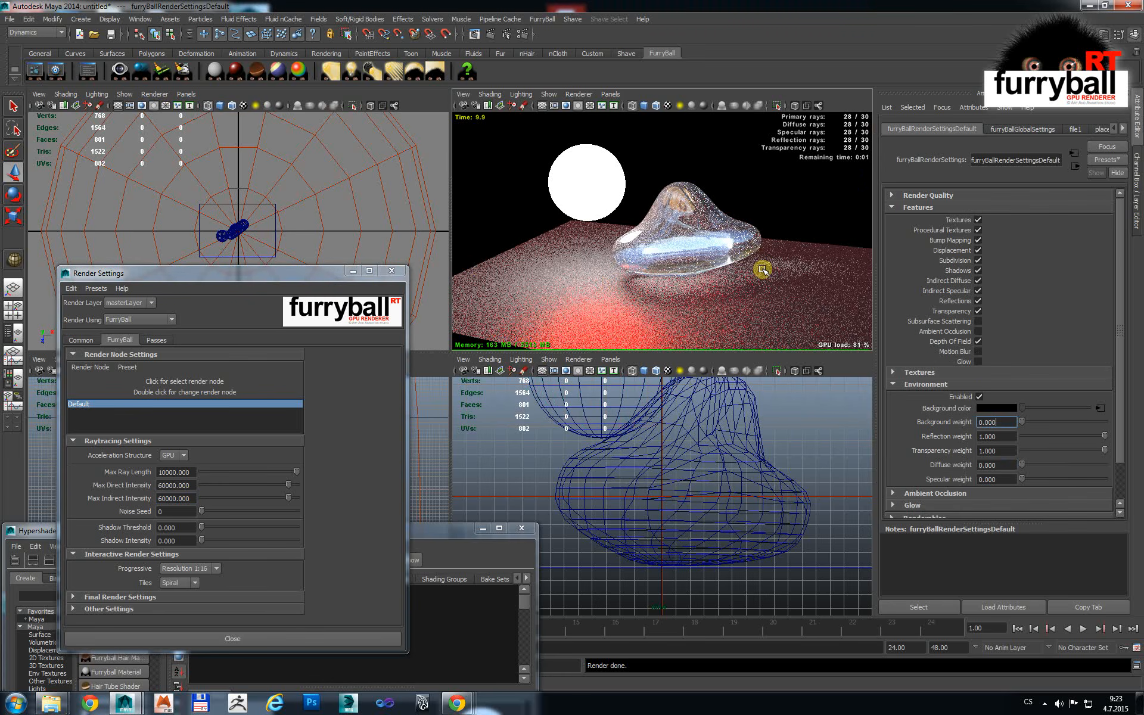
left_click(930, 194)
double_click(992, 209)
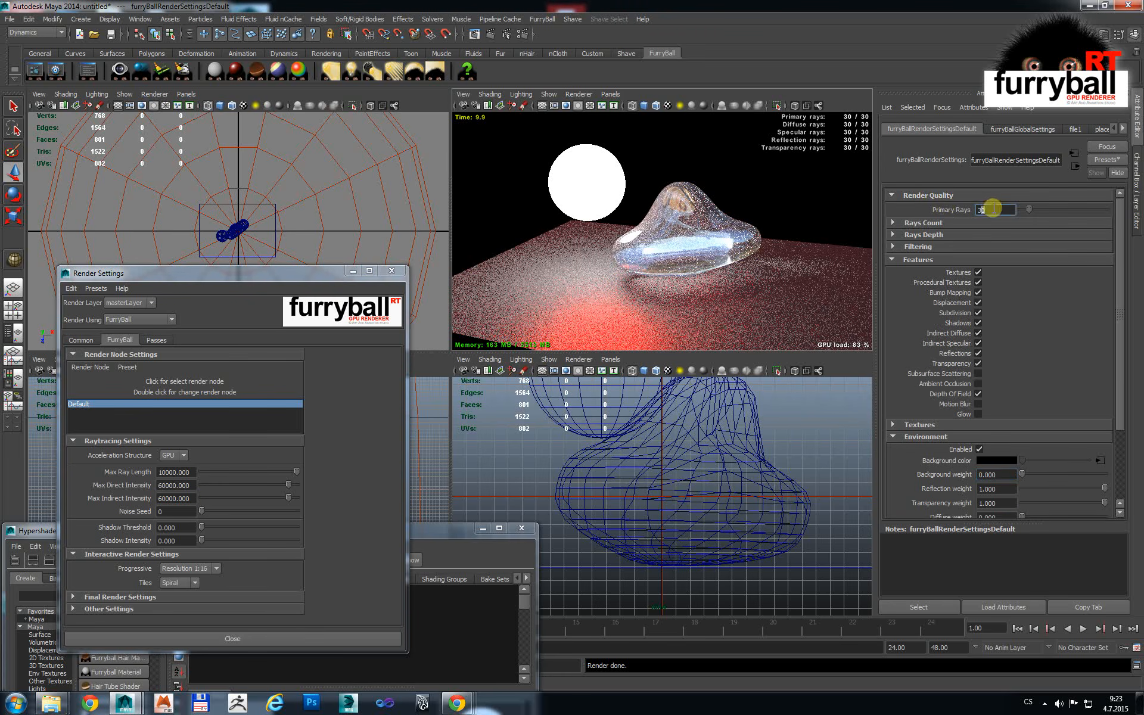
type("200")
key("Return")
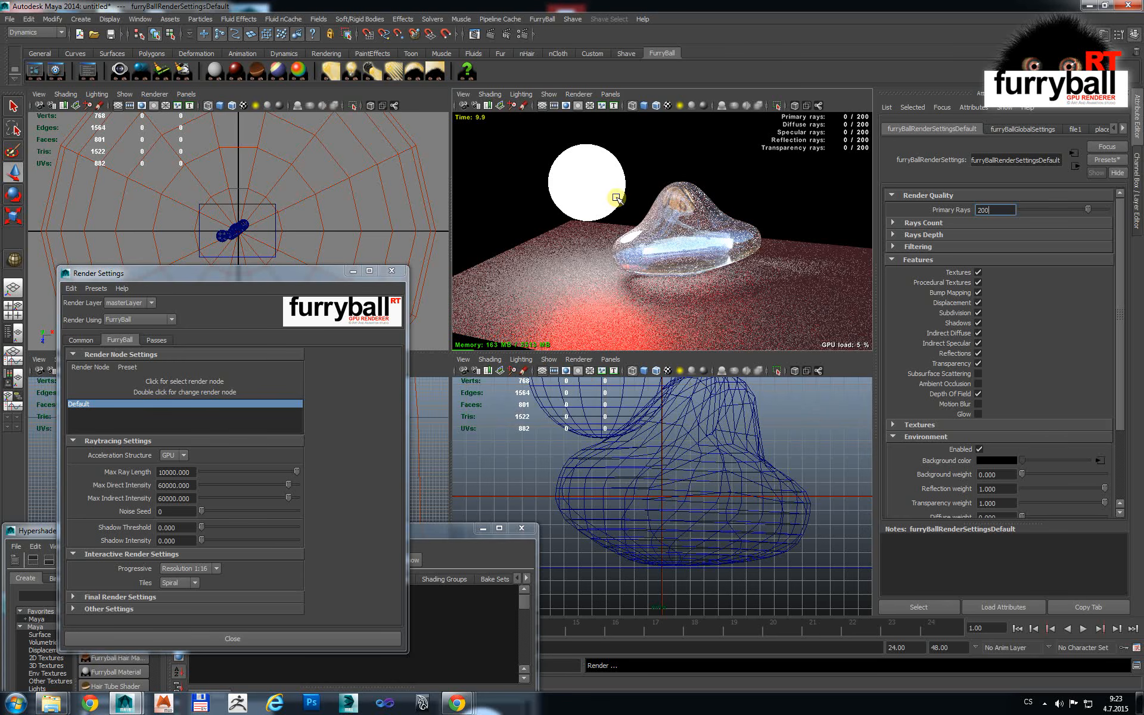
scroll(1105, 305, "down", 3)
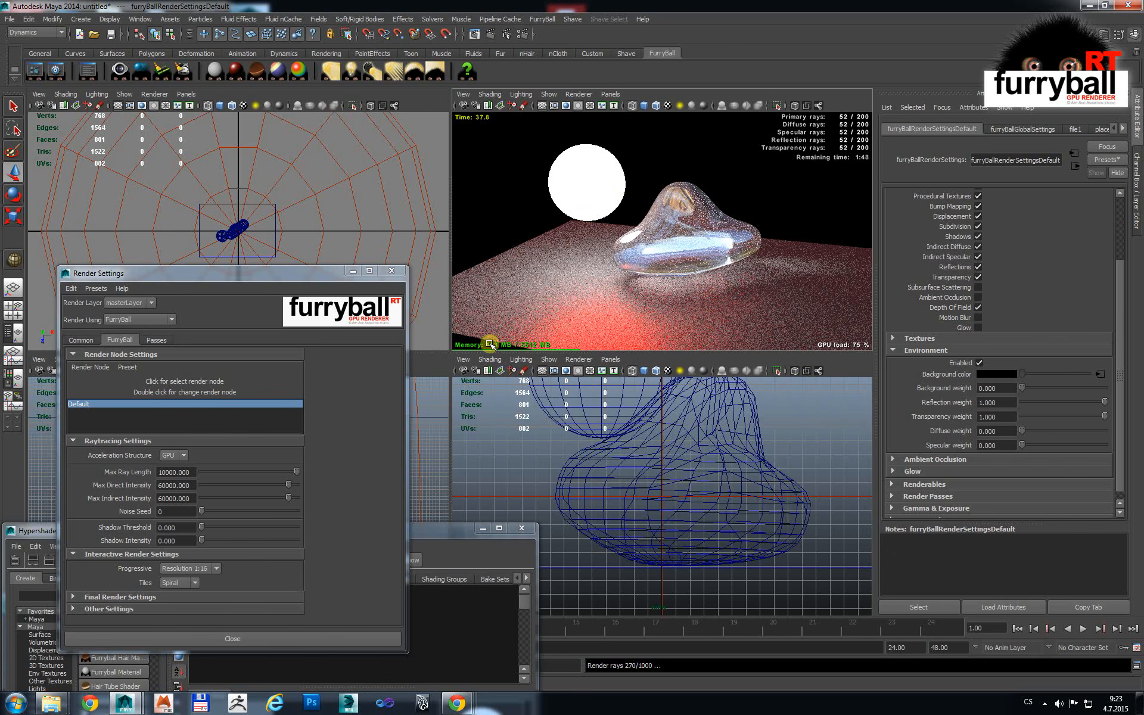
Step: Set the emission of the glowing sphere's material to 60
left_click(591, 176)
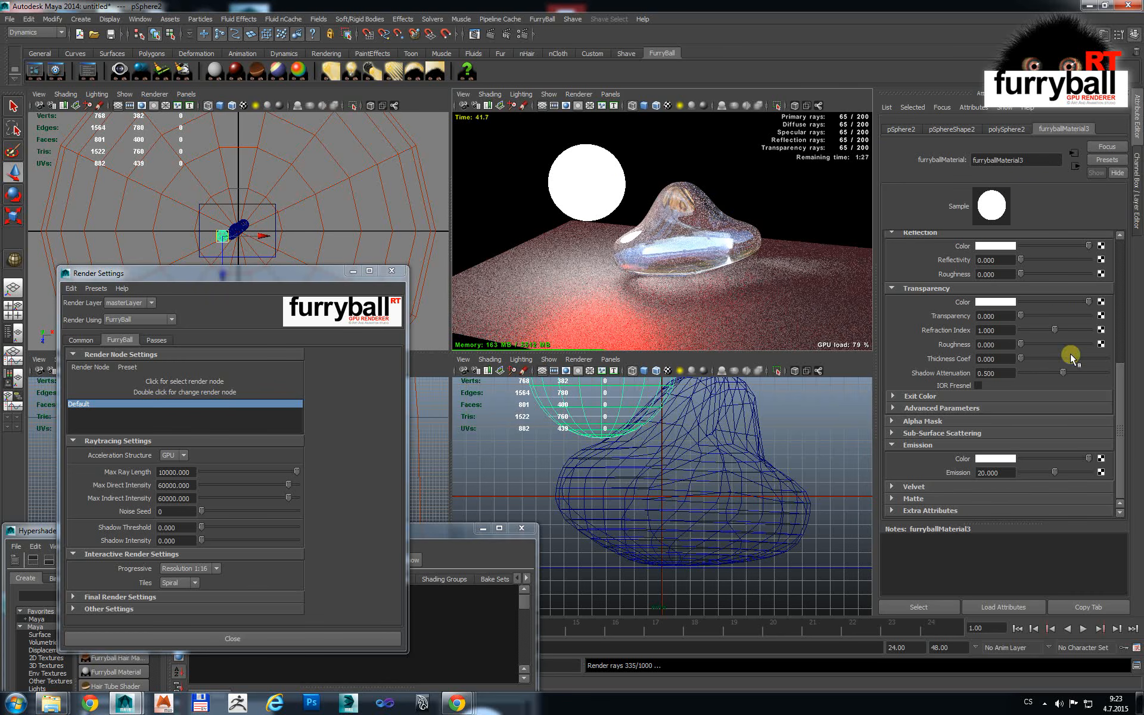
double_click(992, 472)
type("60")
key("Return")
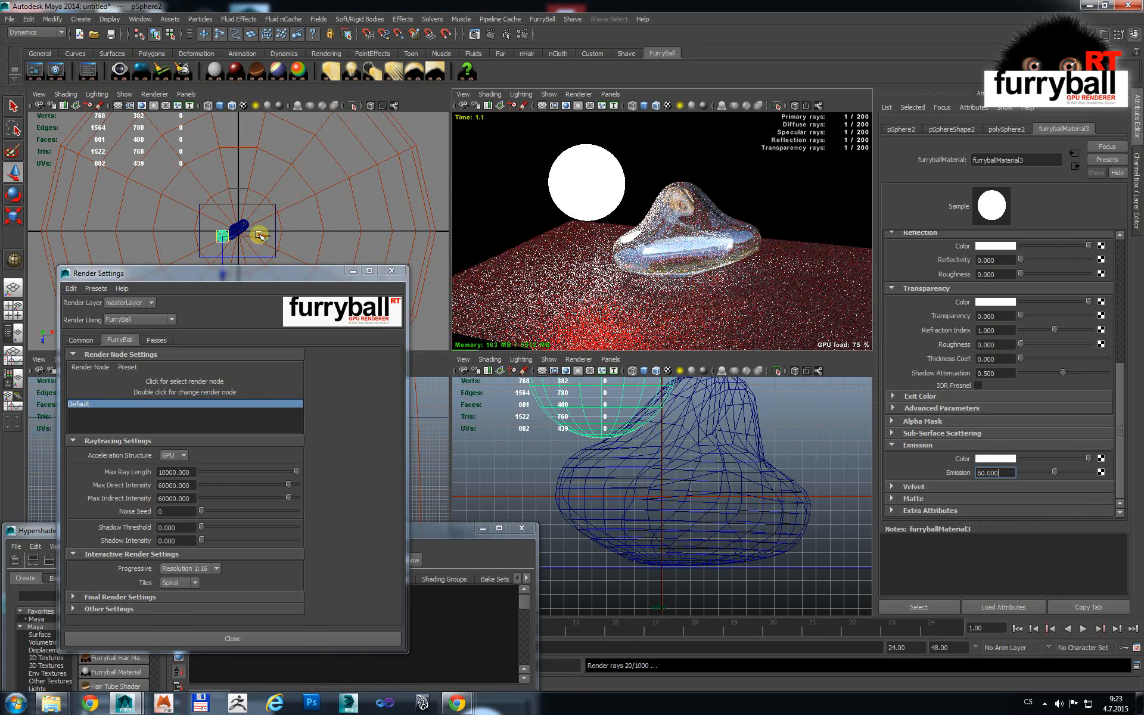
Step: Stretch the glowing sphere into a long tube beside the glass object by moving the vertices at both of its ends outward
right_click_drag(194, 216, 387, 227, "alt")
left_click_drag(240, 273, 234, 418)
scroll(312, 276, "up", 5)
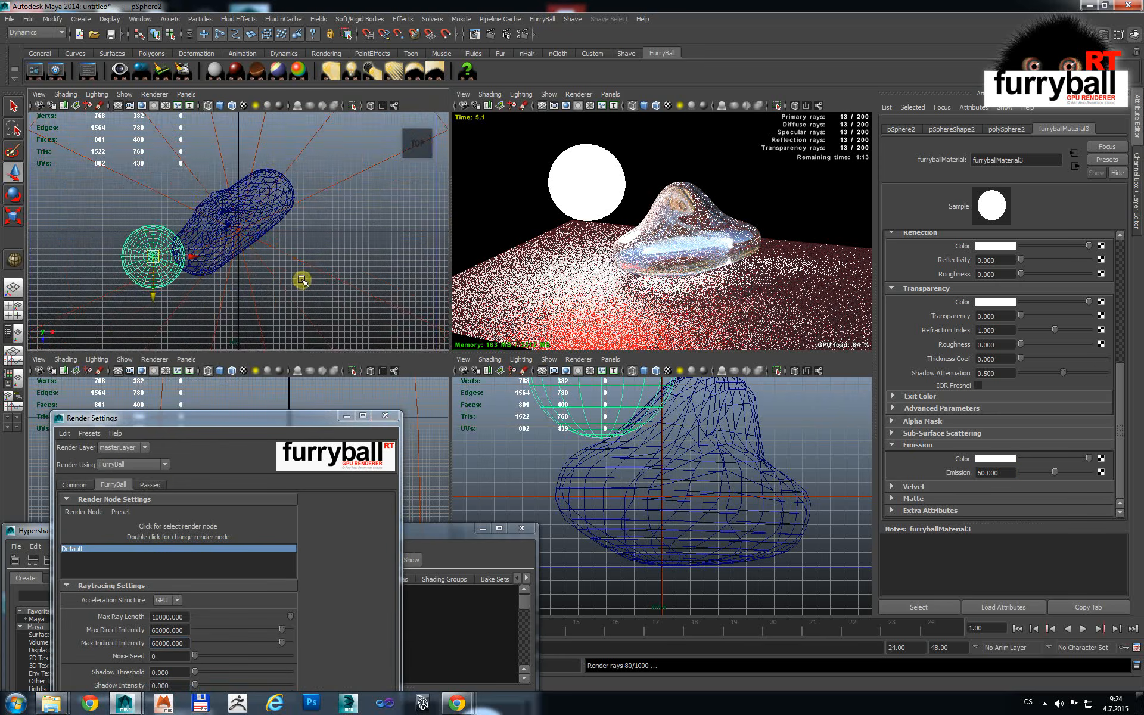
middle_click_drag(275, 278, 360, 267, "alt")
left_click_drag(240, 241, 204, 252)
key("F8")
left_click_drag(162, 213, 203, 130)
left_click_drag(162, 269, 203, 378)
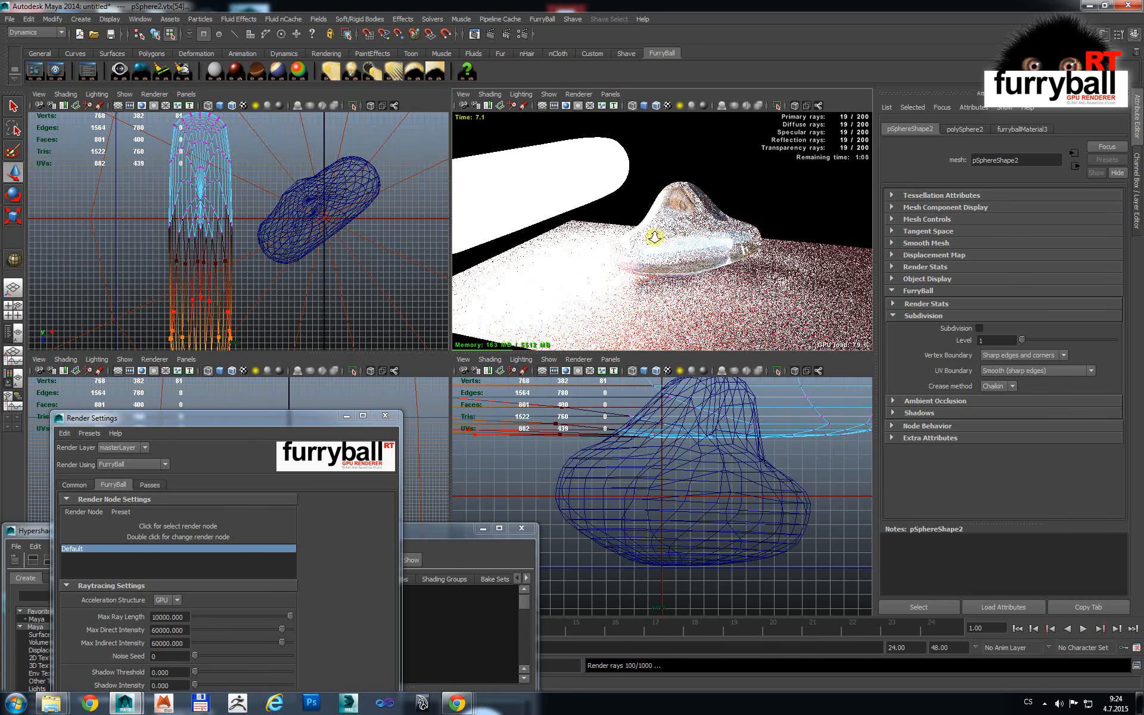
right_click_drag(654, 237, 573, 246, "alt")
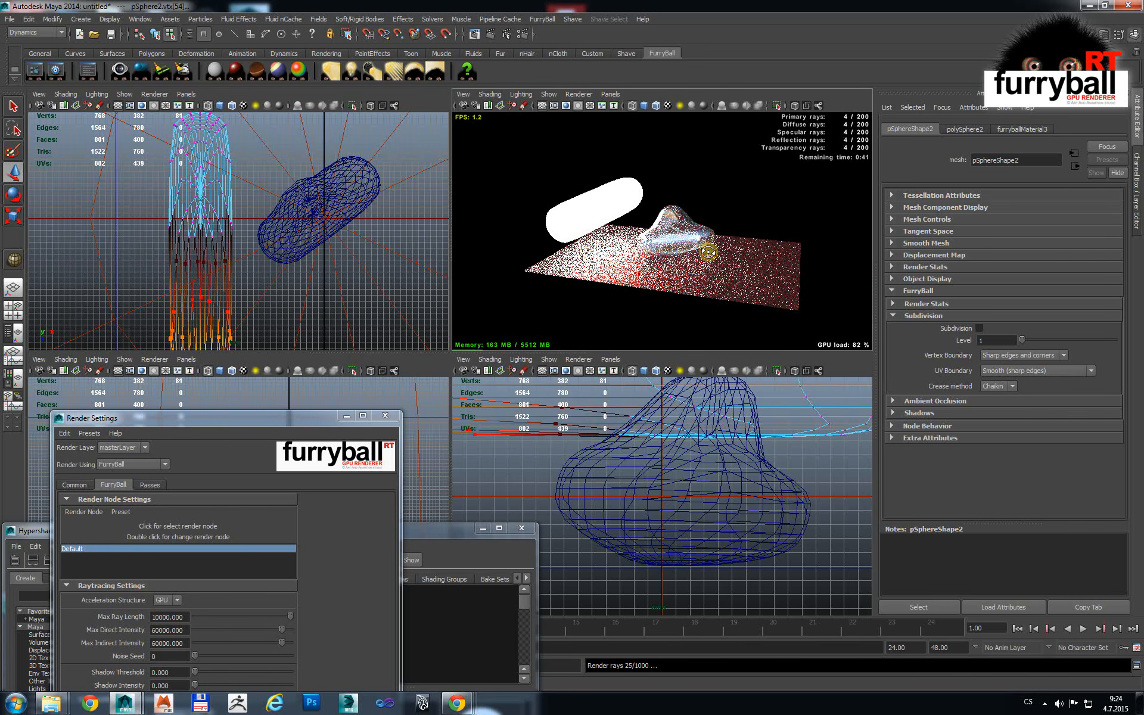
left_click_drag(708, 251, 874, 244, "alt")
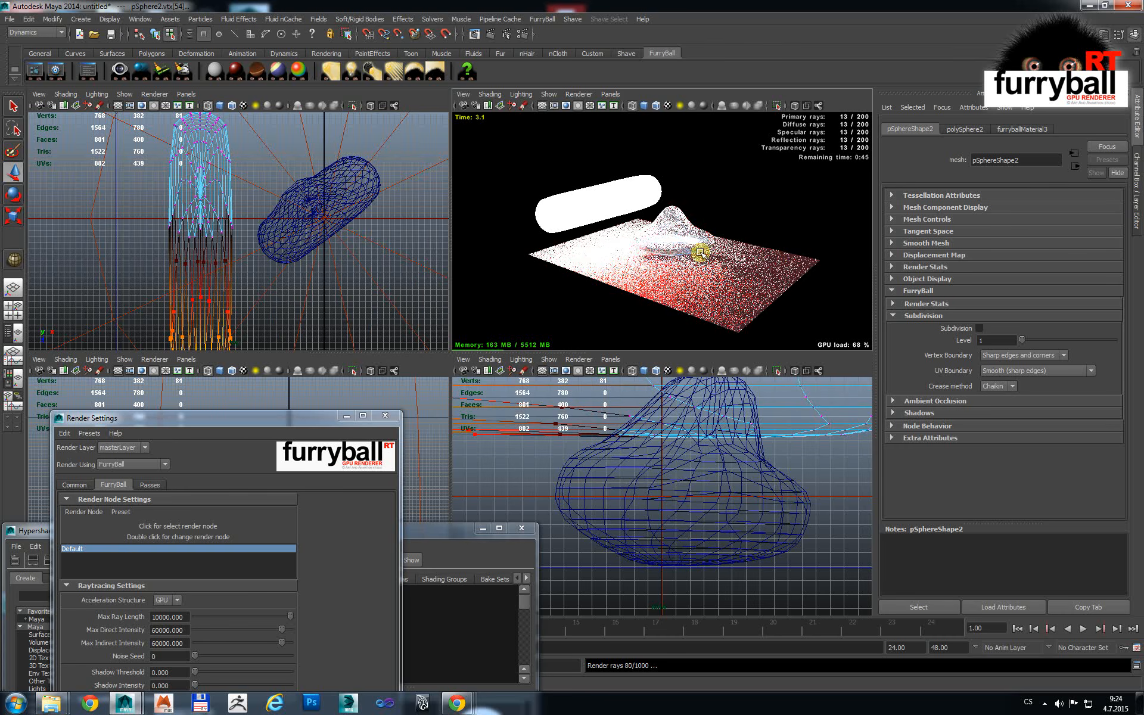
mouse_move(700, 253)
right_mouse_down("alt")
mouse_move(846, 258)
mouse_move(682, 247)
right_mouse_up("alt")
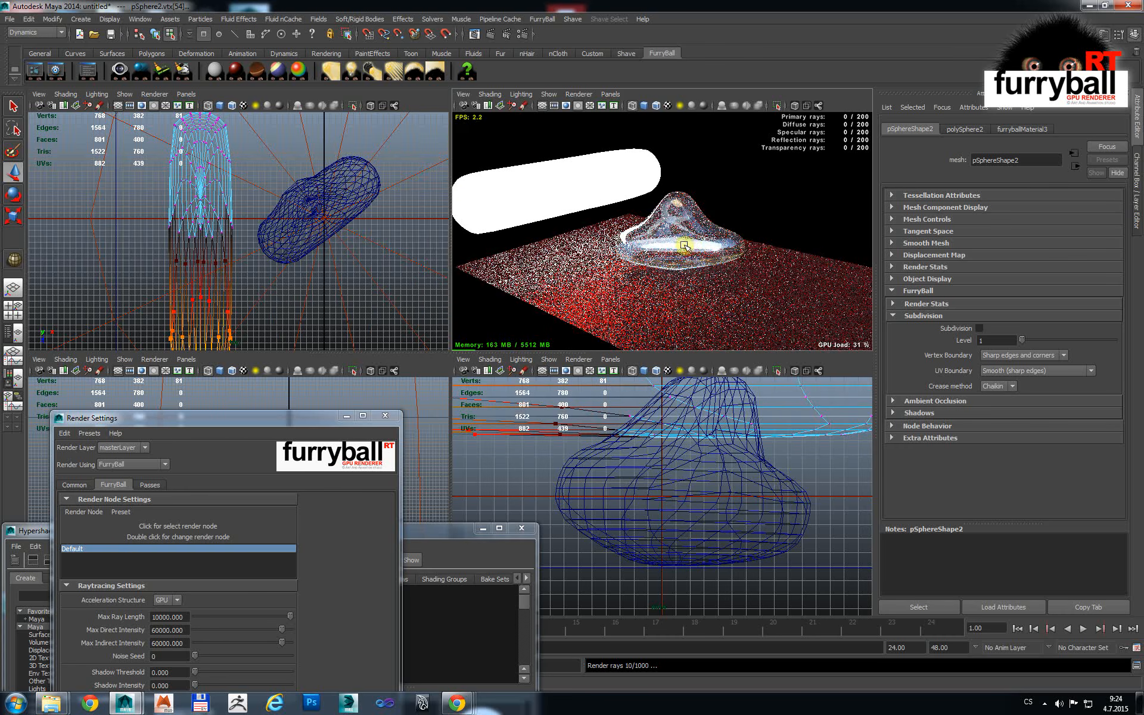
Step: Set the Diffuse Rays count to 2 in FurryBall's Render Quality settings
left_click(36, 72)
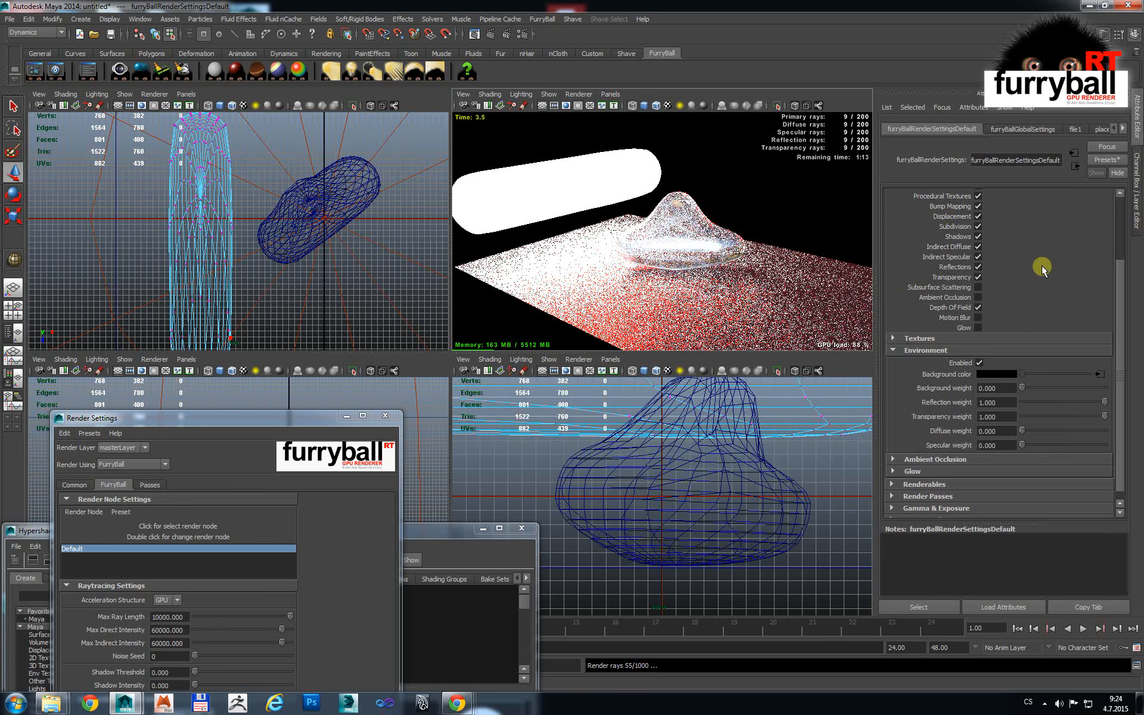
scroll(1042, 269, "up", 3)
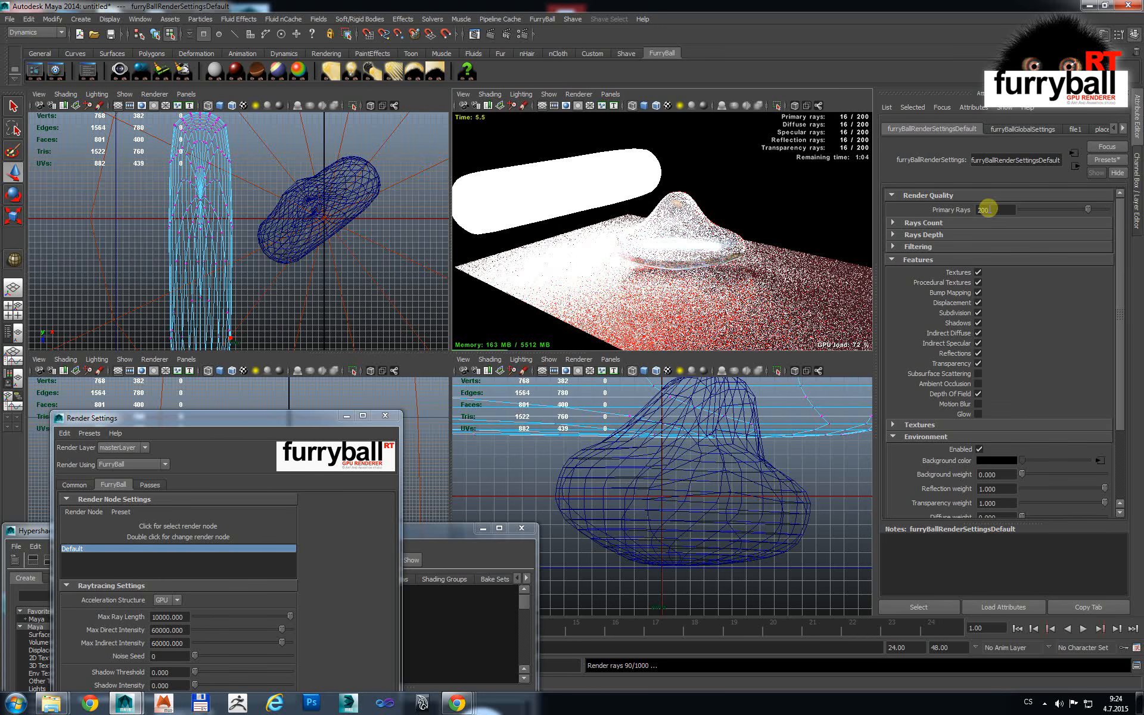
left_click(921, 223)
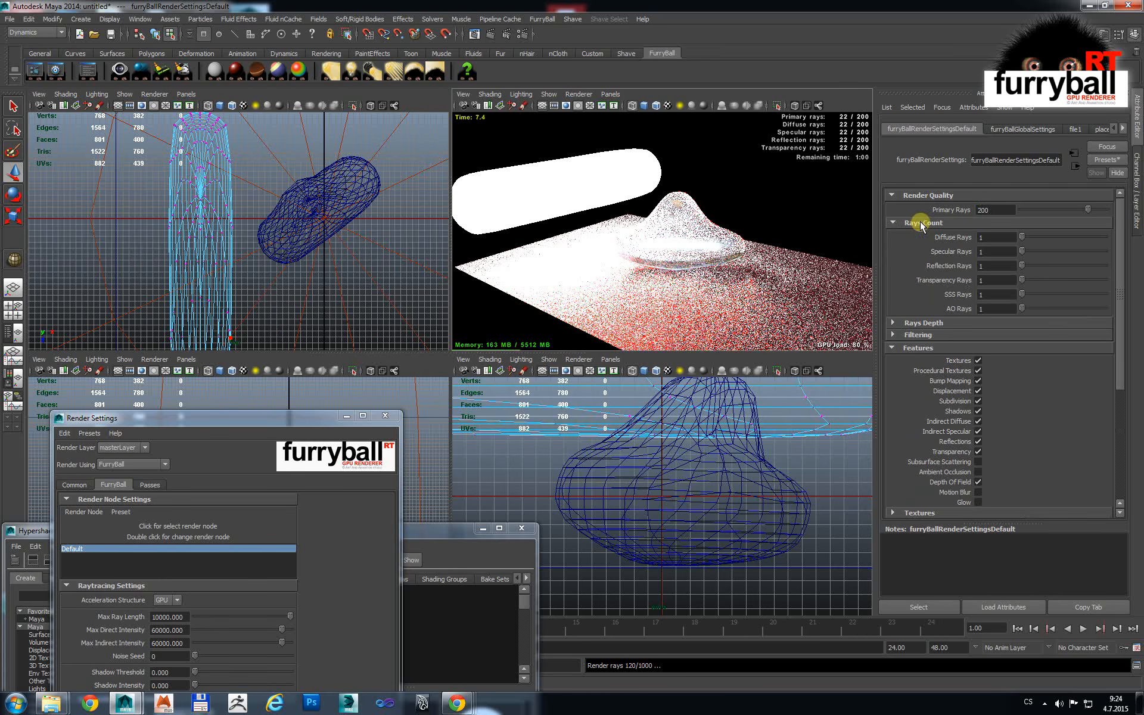
left_click(980, 209)
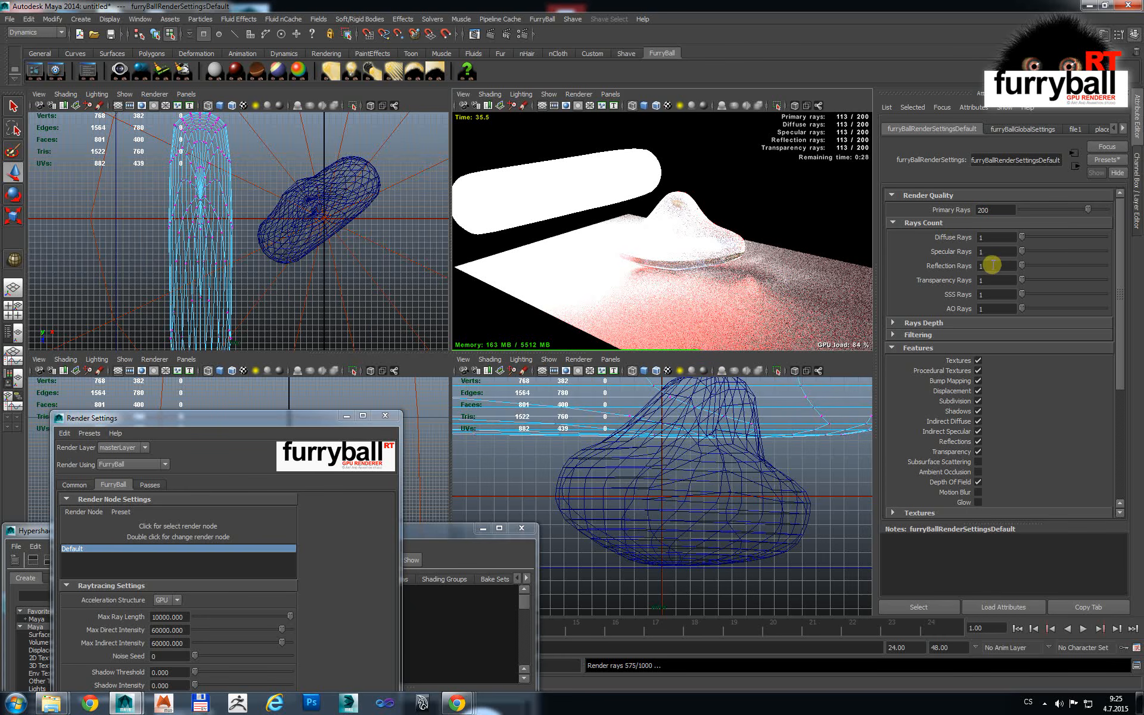
left_click(986, 237)
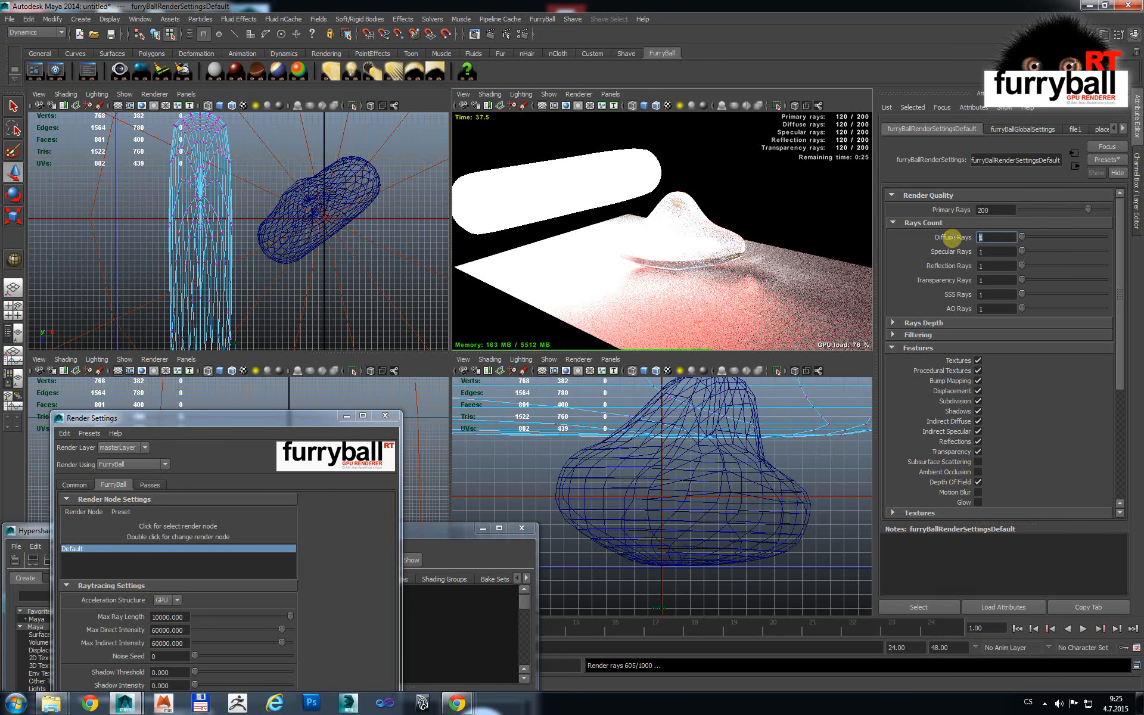
key("Return")
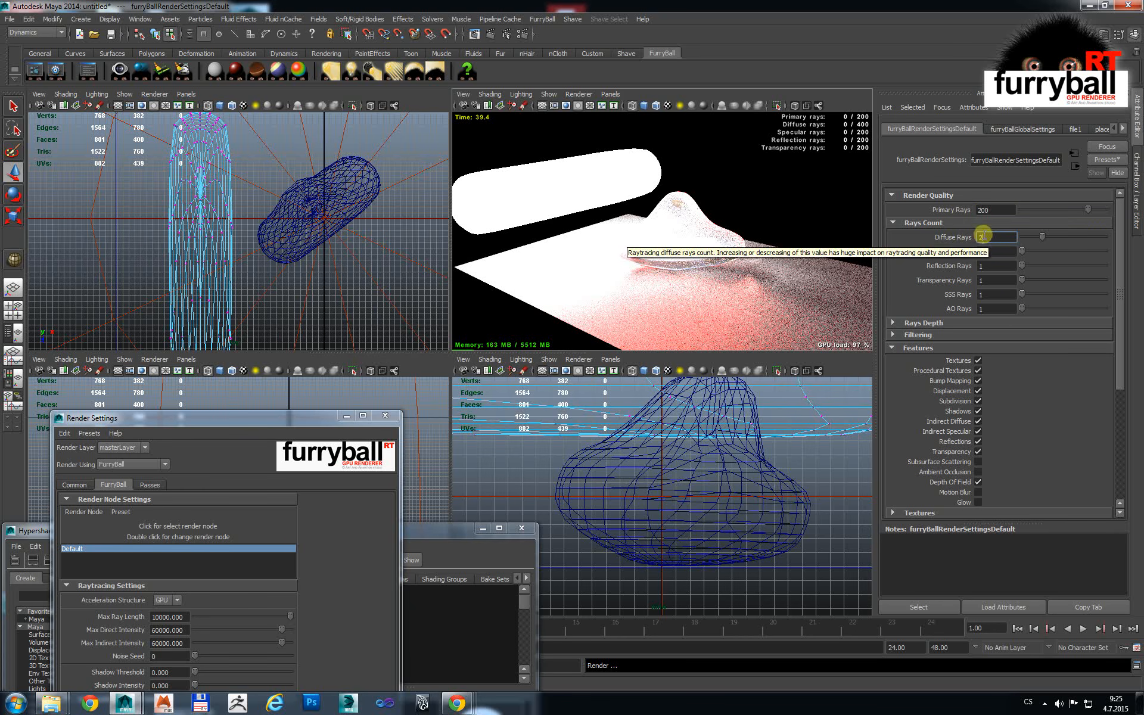
Step: Disable Indirect Diffuse, Indirect Specular and Reflections in the render features, leaving Transparency on
left_click(924, 323)
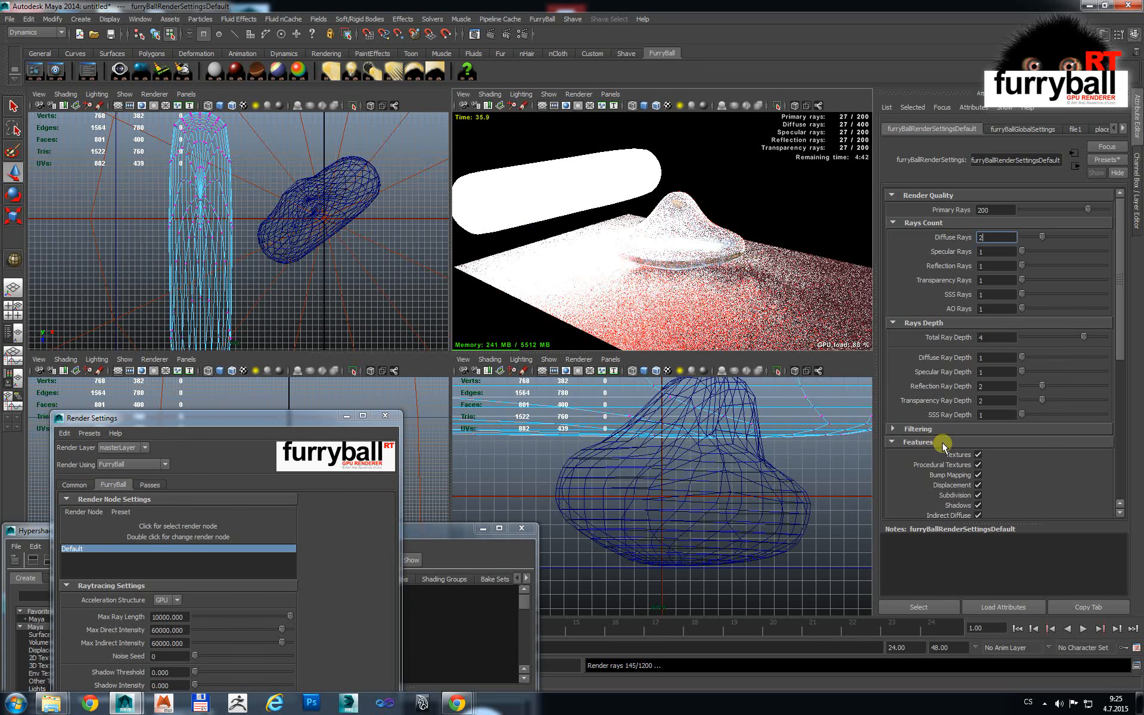
scroll(955, 447, "down", 3)
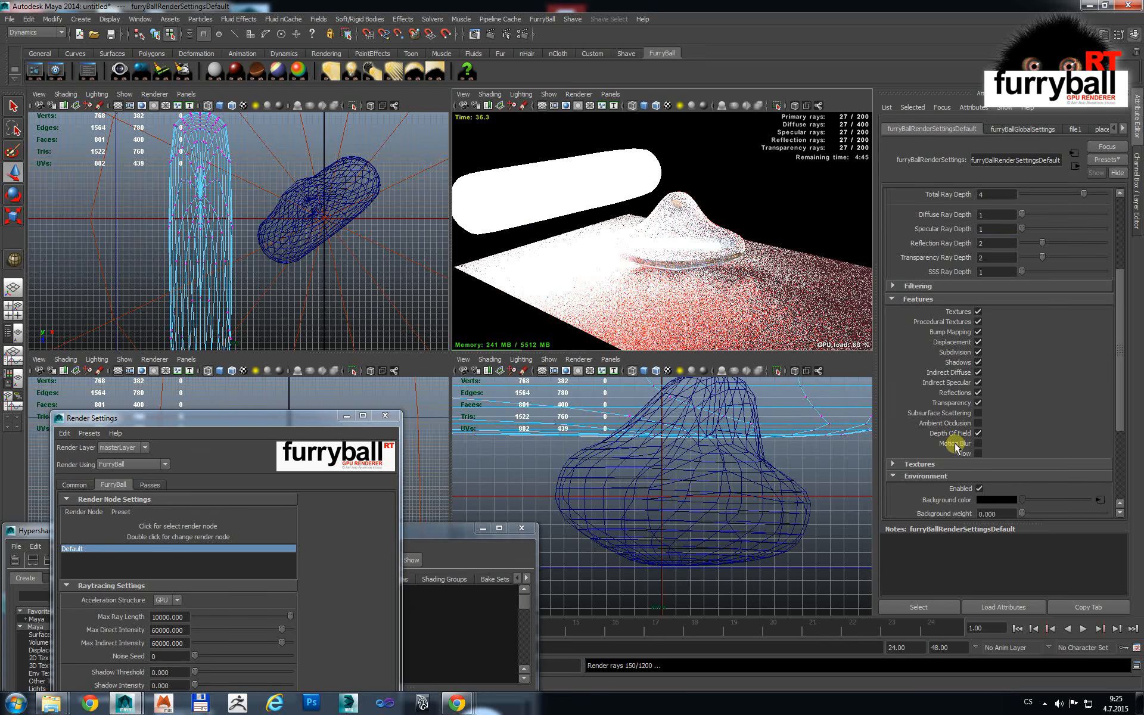
left_click(978, 402)
left_click(977, 393)
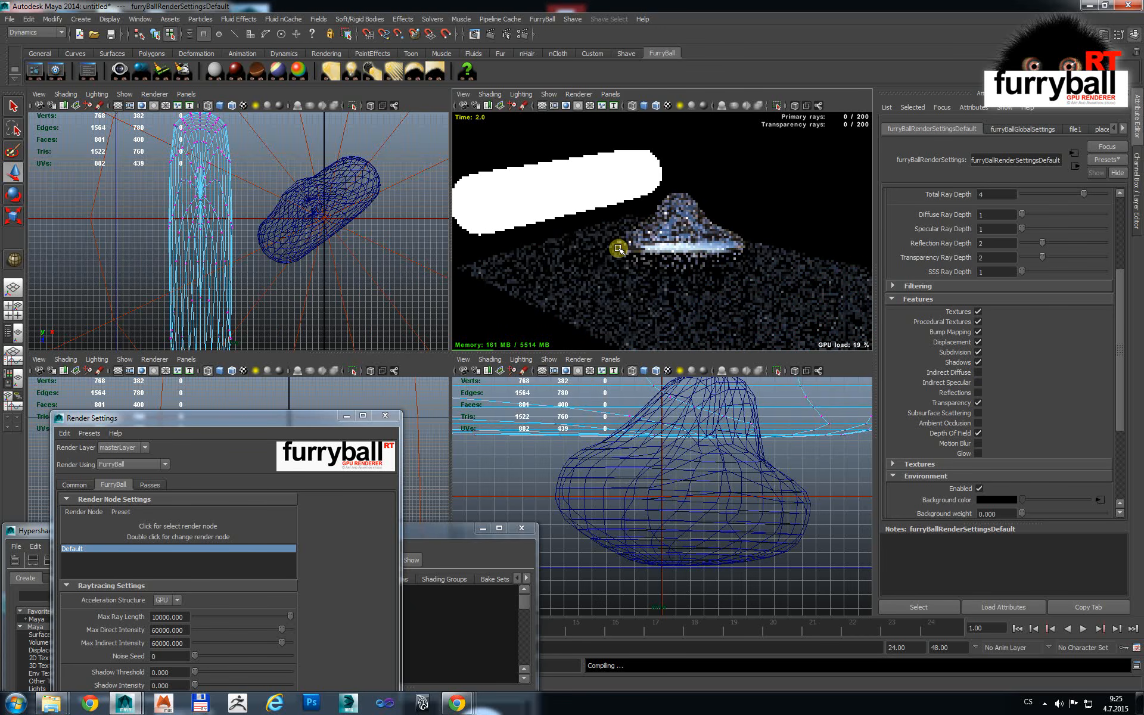
Step: Duplicate the glass object twice and space the copies in a row away from the glowing tube
left_click(337, 218)
scroll(325, 221, "down", 2)
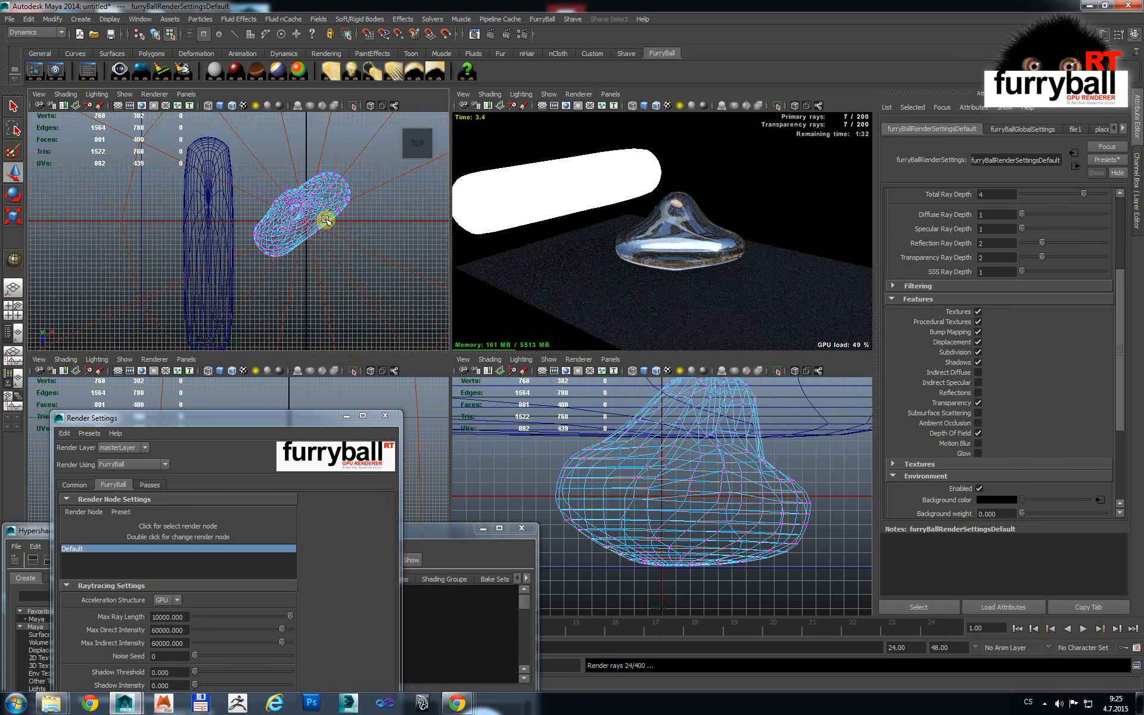
key("F8")
scroll(275, 227, "down", 2)
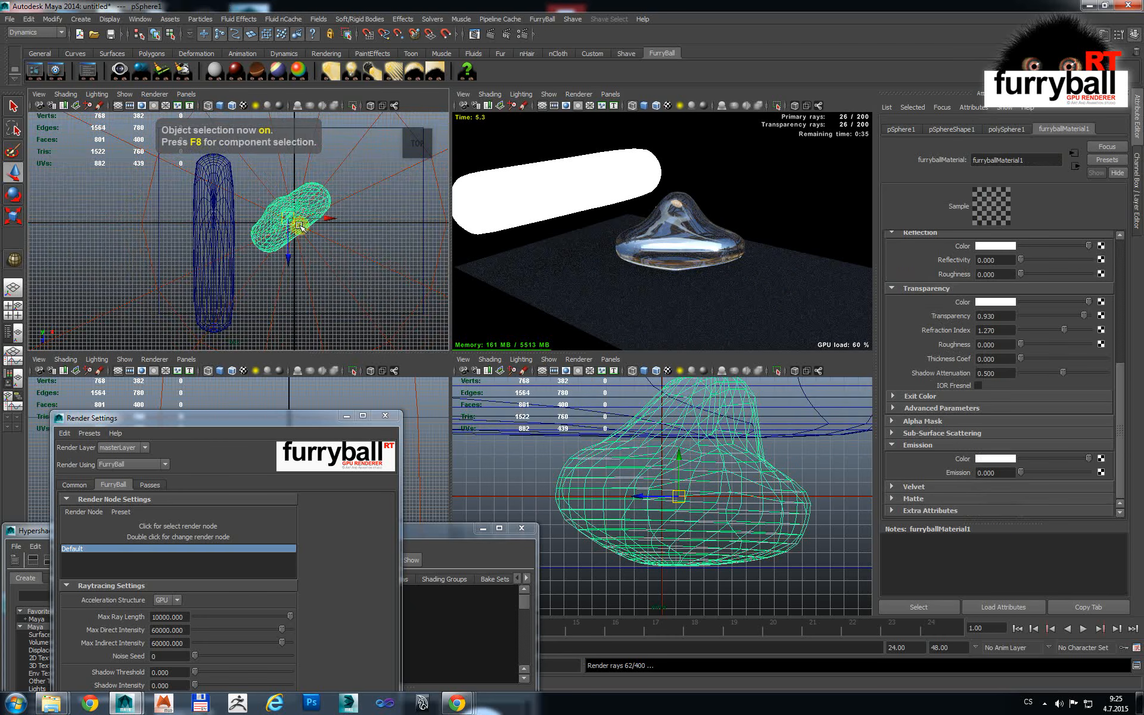
key("ctrl+d")
left_click_drag(300, 225, 420, 250)
key("ctrl+d")
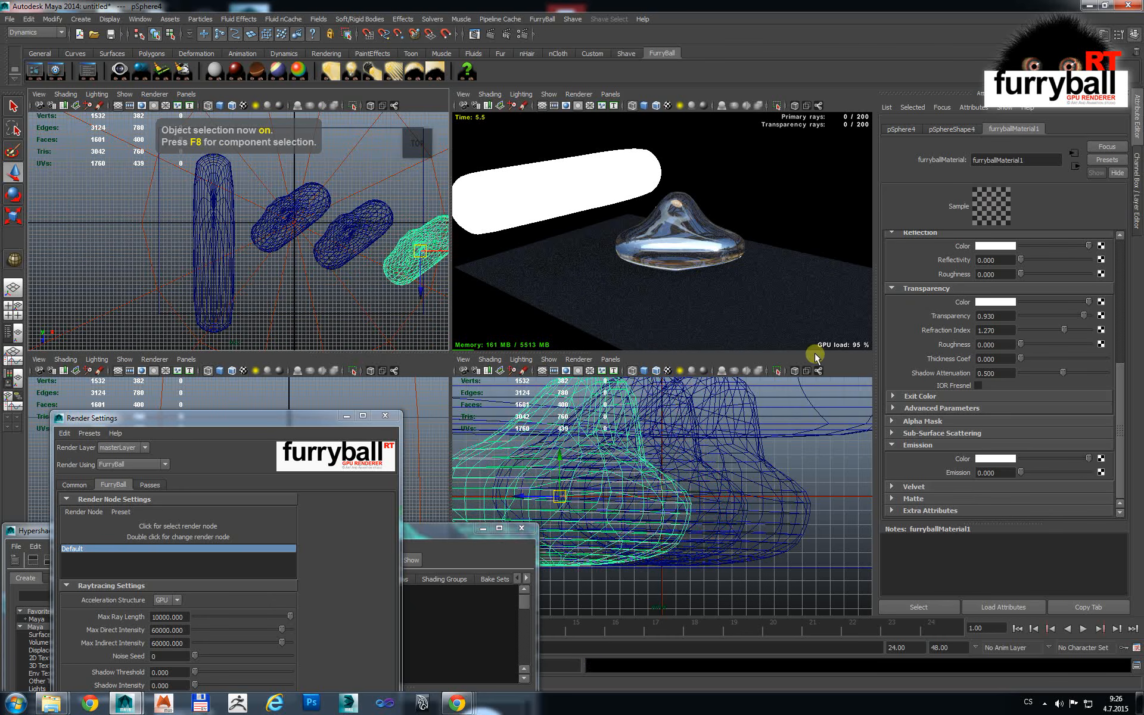
Step: Set the Refraction Index of the glass material to 1
double_click(1003, 331)
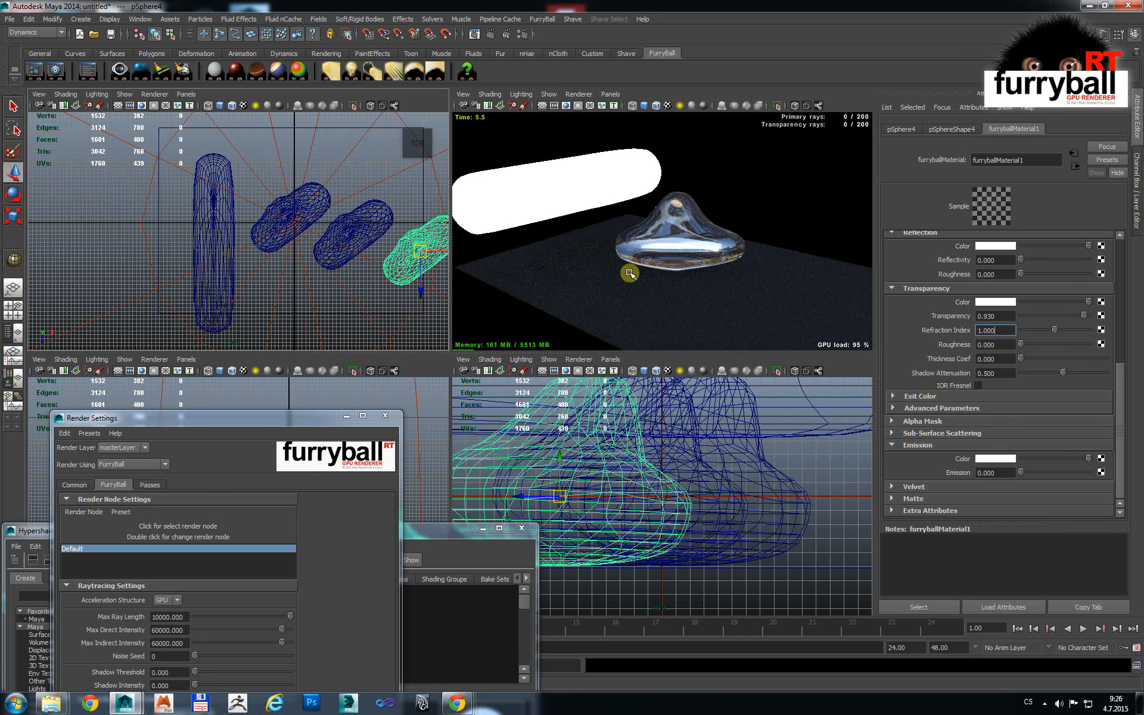
left_click_drag(760, 267, 737, 259, "alt")
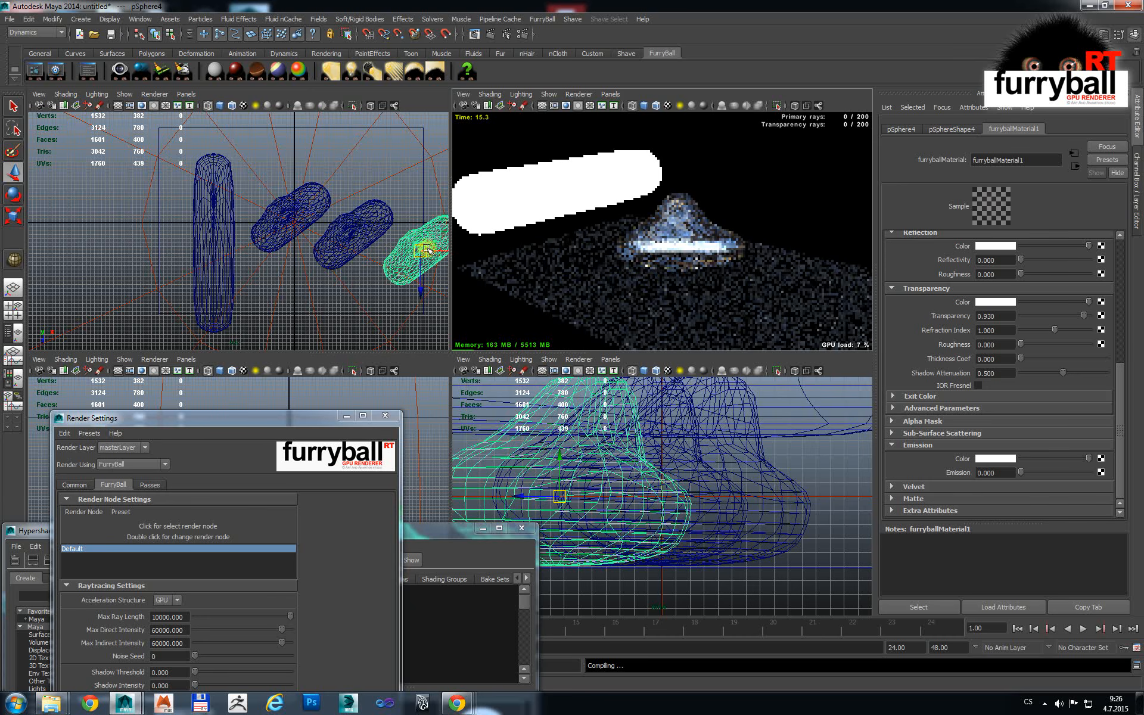
Step: Nudge the middle glass copy between its two neighbours and view the three glass objects overlapping in the render
left_click(355, 237)
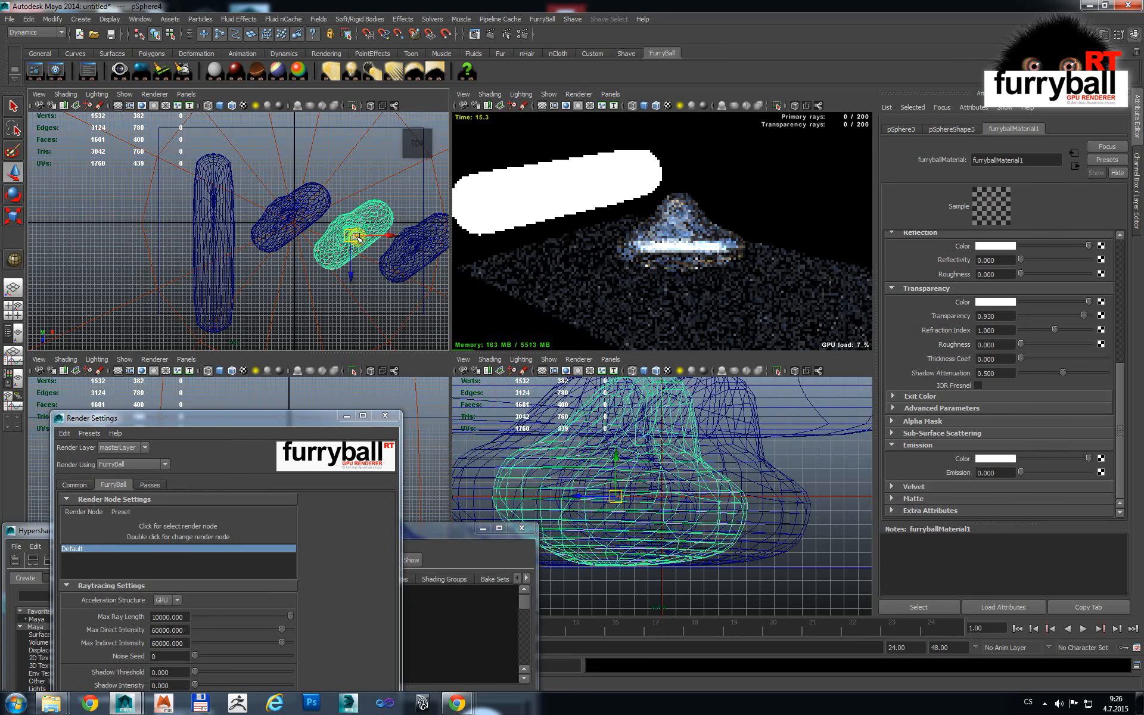
left_click_drag(356, 237, 358, 230)
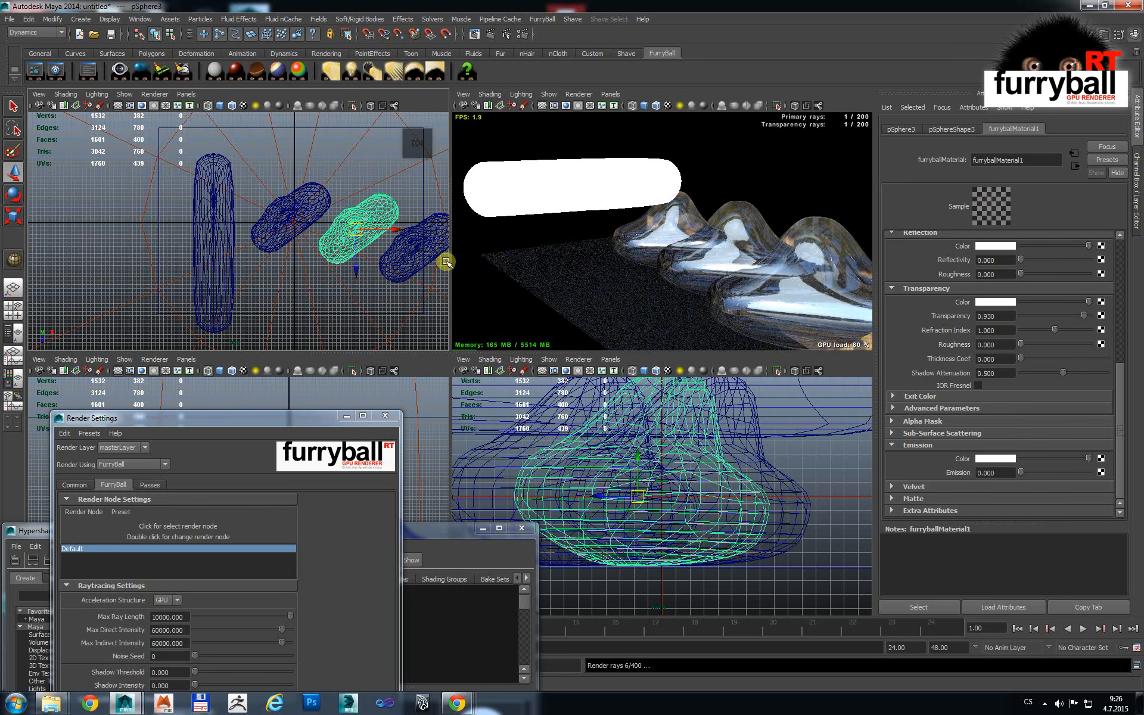
mouse_move(710, 286)
left_mouse_down("alt")
mouse_move(654, 289)
mouse_move(700, 287)
left_mouse_up("alt")
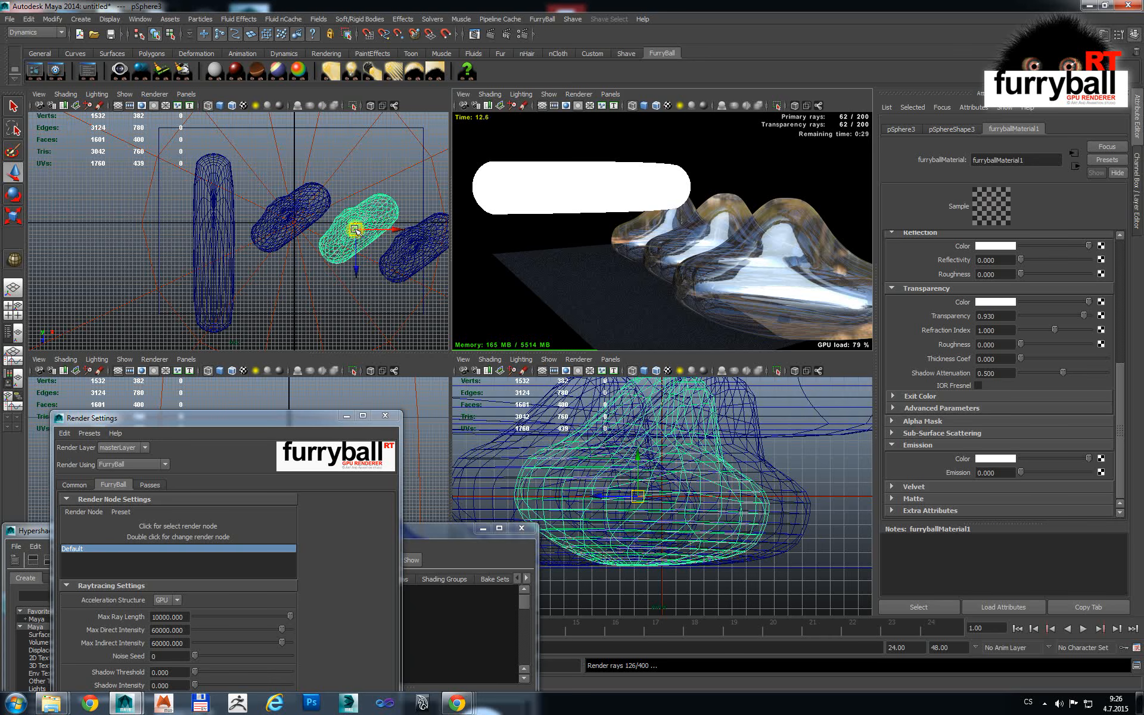
left_click_drag(356, 229, 351, 233)
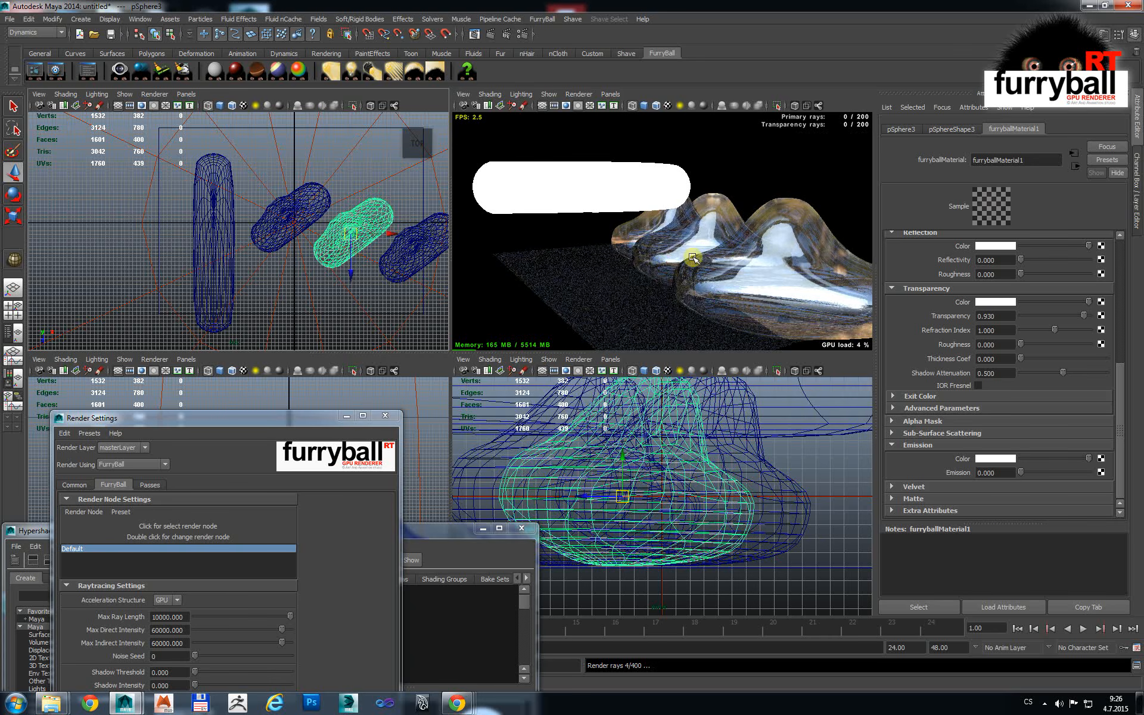
mouse_move(723, 268)
left_mouse_down("alt")
mouse_move(707, 263)
mouse_move(717, 269)
left_mouse_up("alt")
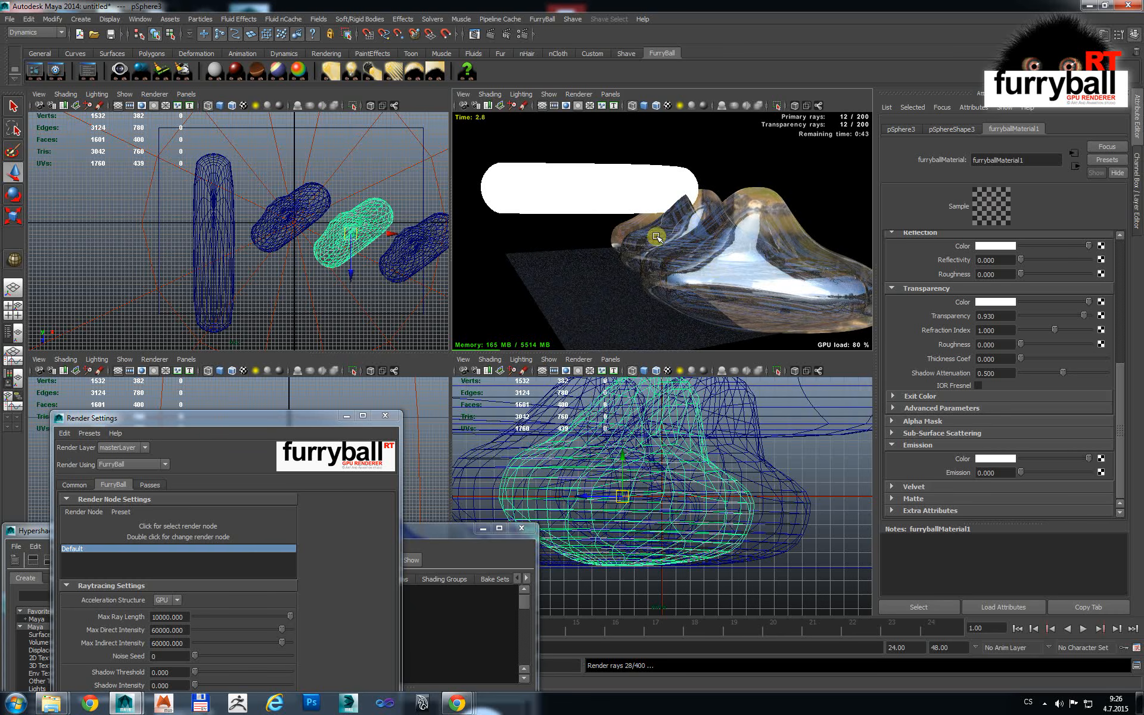
left_click_drag(678, 258, 668, 260, "alt")
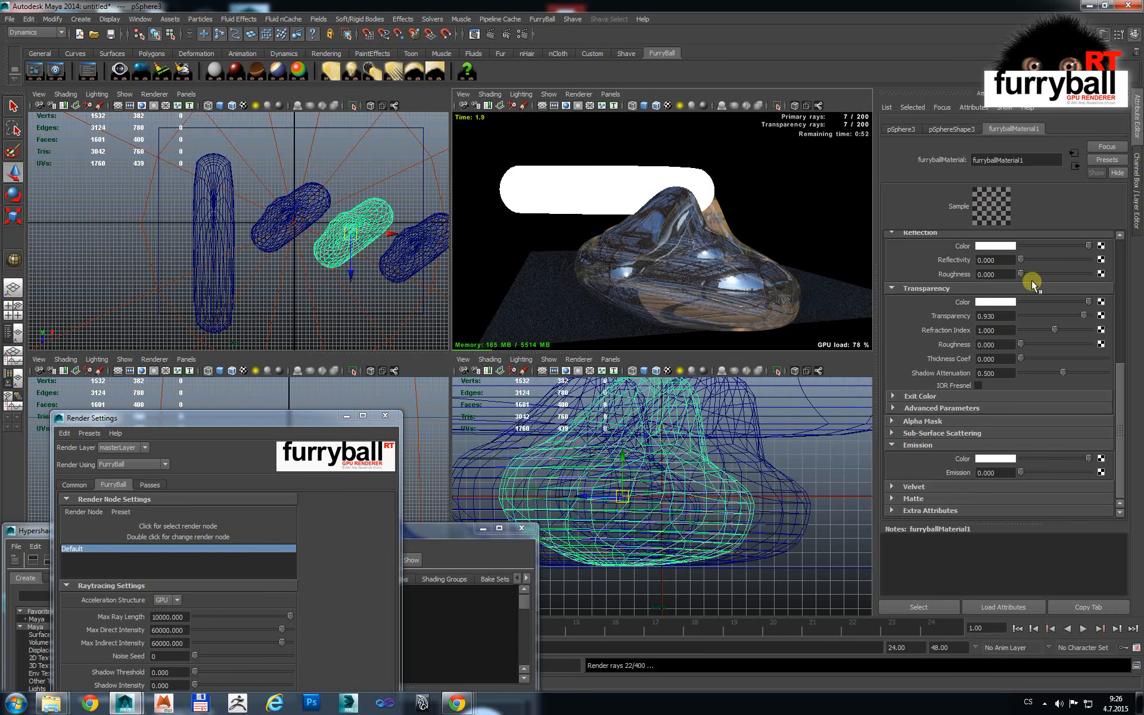
Step: Reduce the glass material's Specular value to 0 and examine the overlapping transparent objects in the render
left_click_drag(1118, 410, 1118, 322)
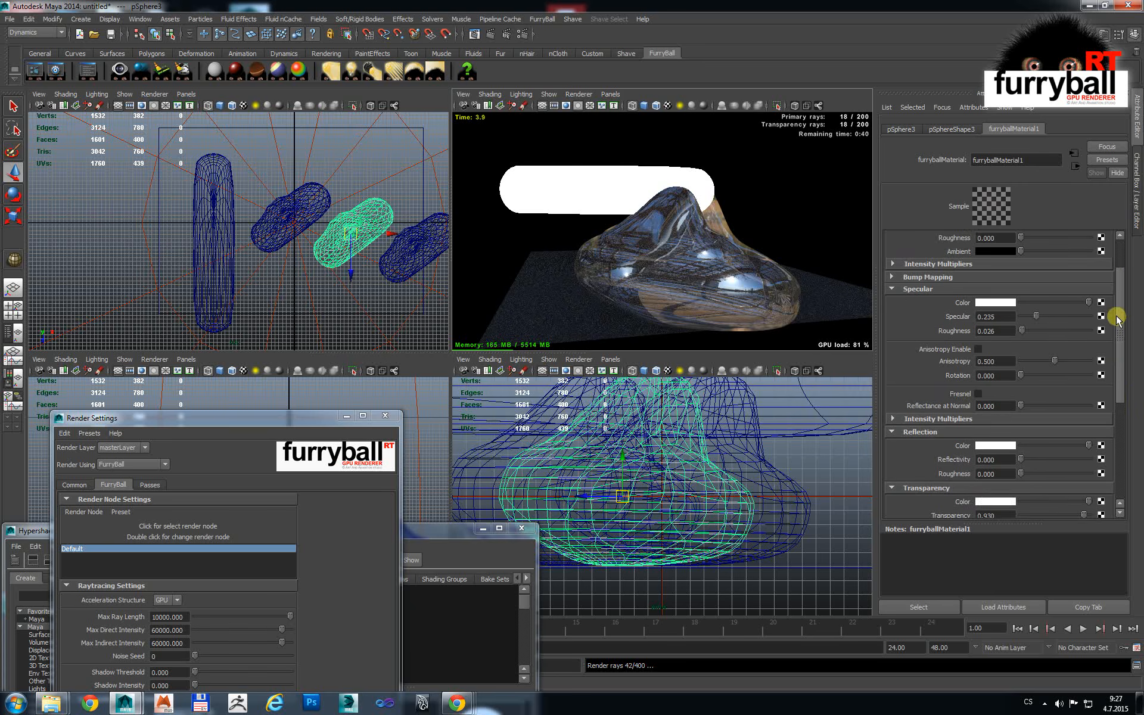
left_click_drag(1037, 320, 881, 314)
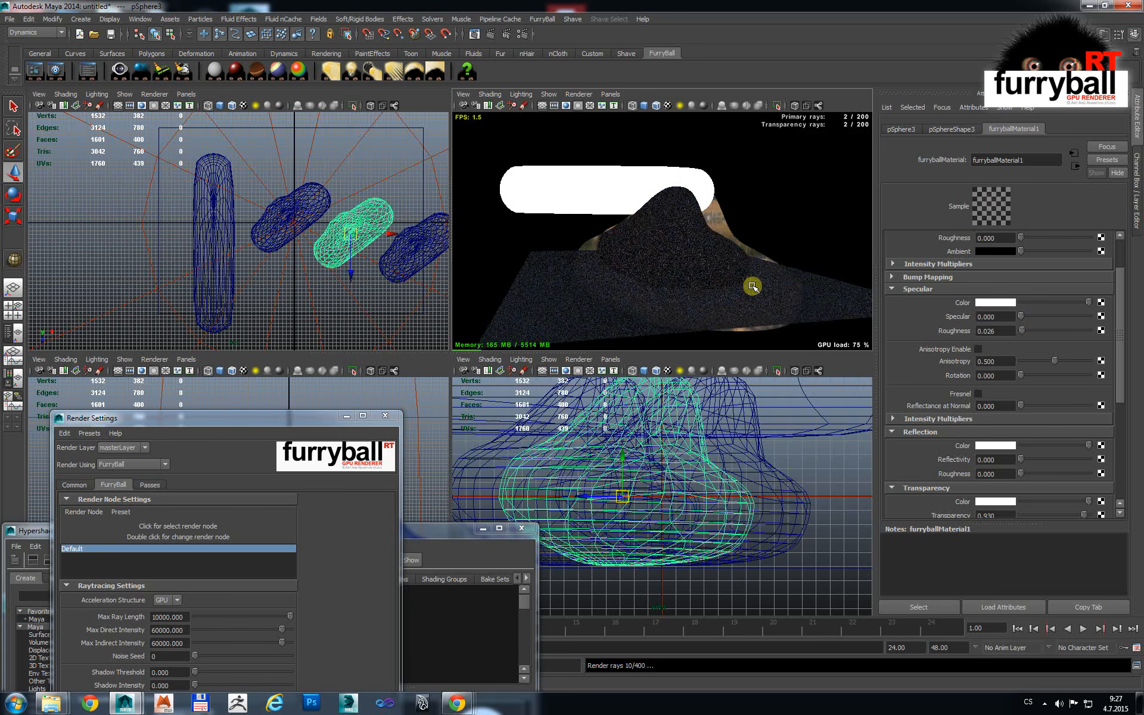
left_click_drag(748, 288, 724, 276, "alt")
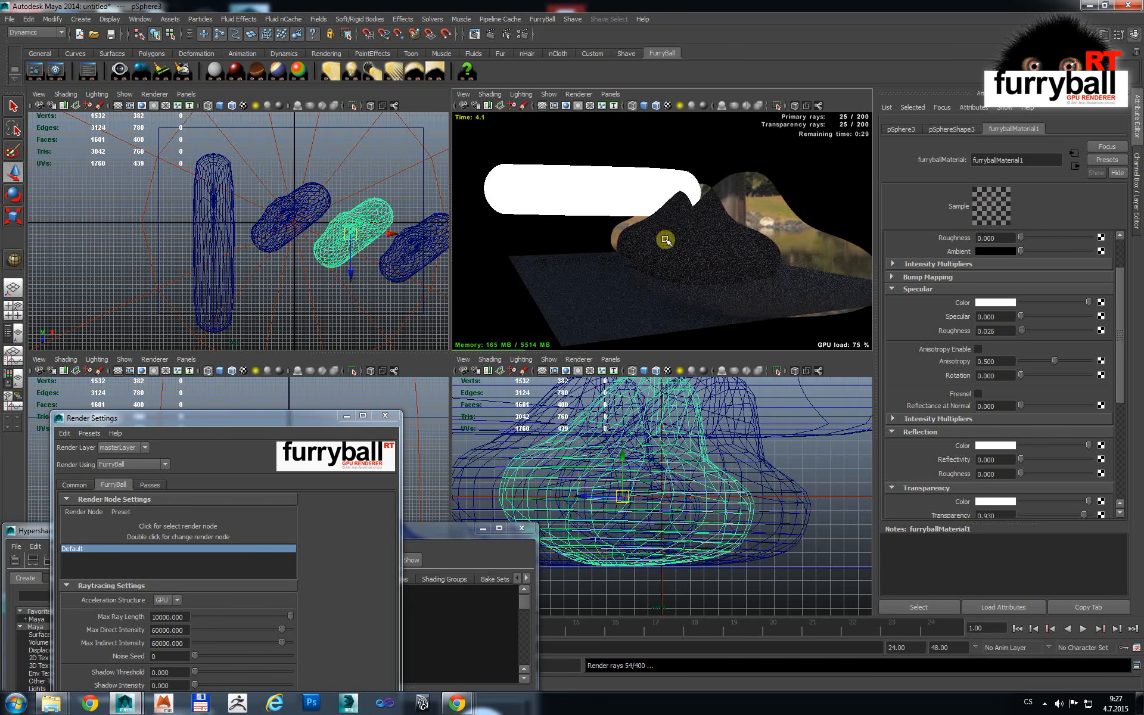
left_click_drag(697, 258, 749, 260, "alt")
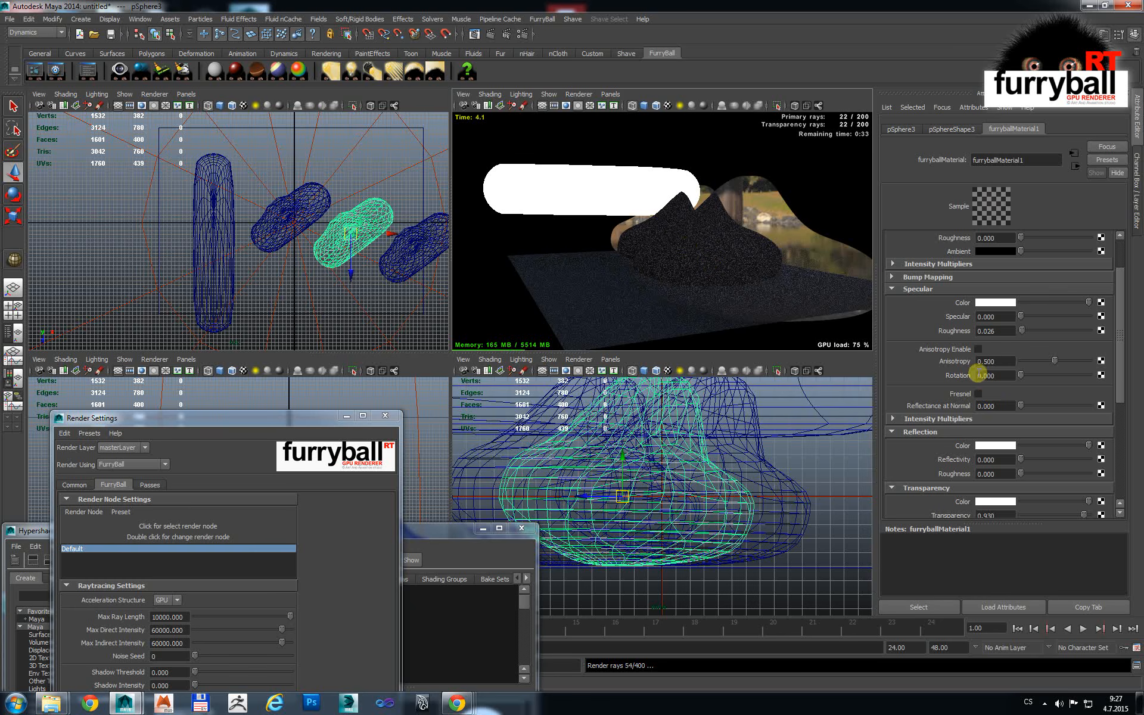
Step: Set the Transparency Ray Depth to 6 and the Total Ray Depth to 10 in the FurryBall render settings
scroll(968, 309, "up", 2)
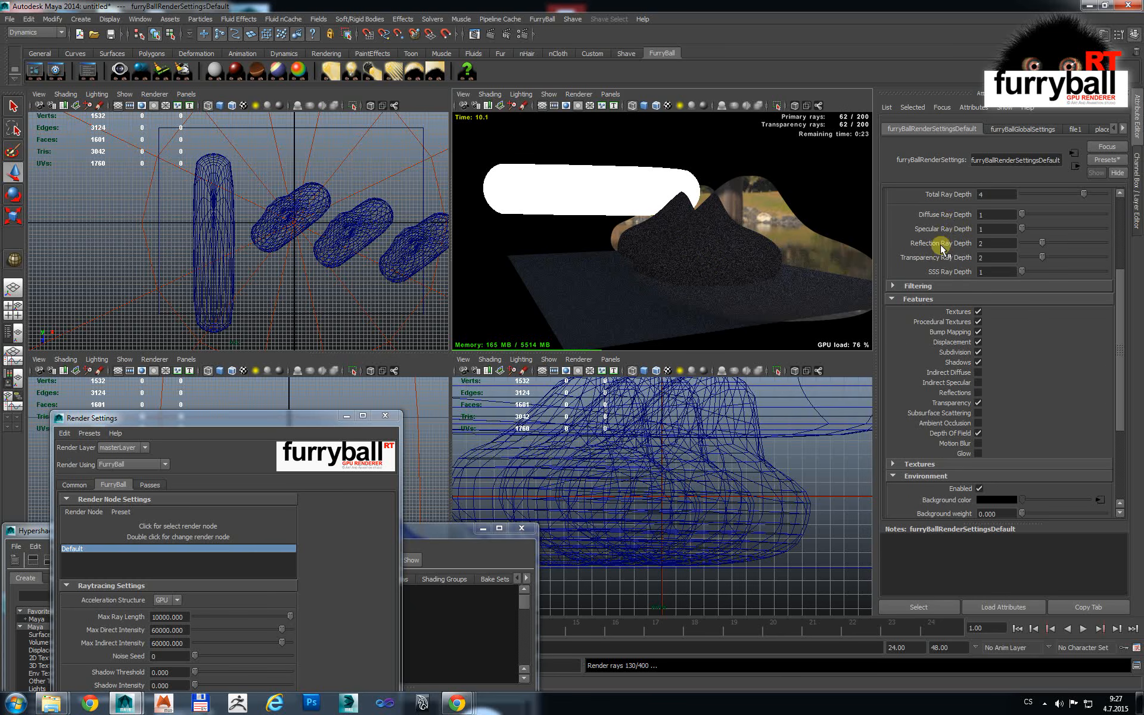
double_click(986, 258)
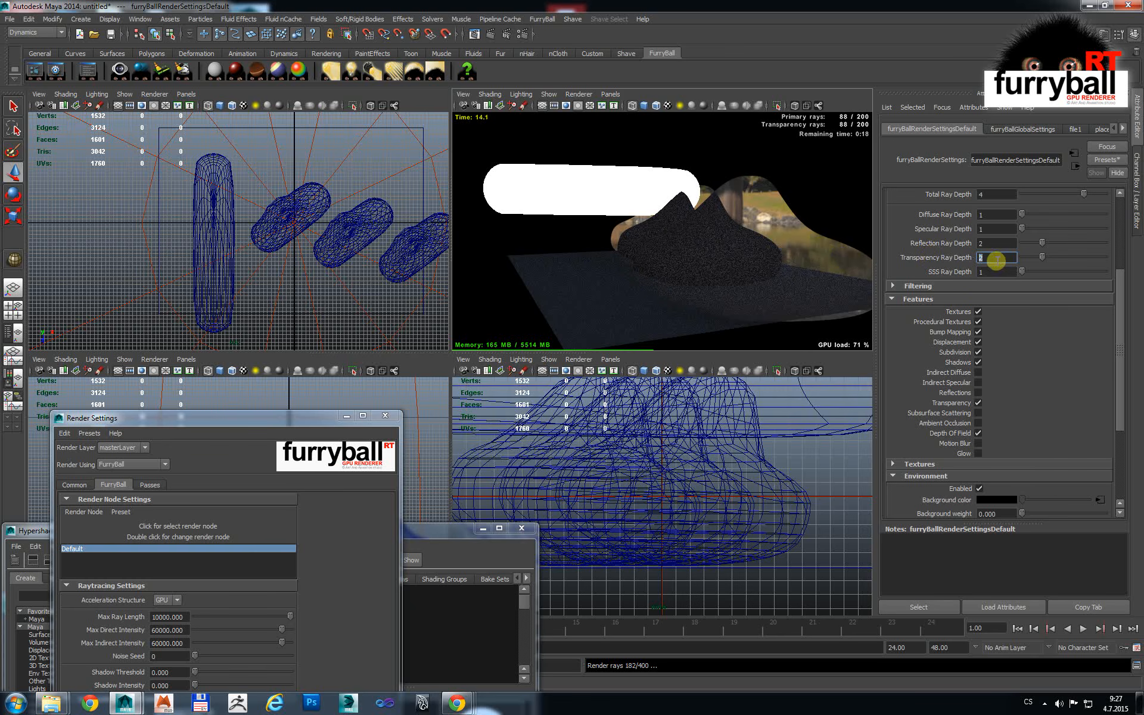
type("6")
key("Return")
double_click(994, 194)
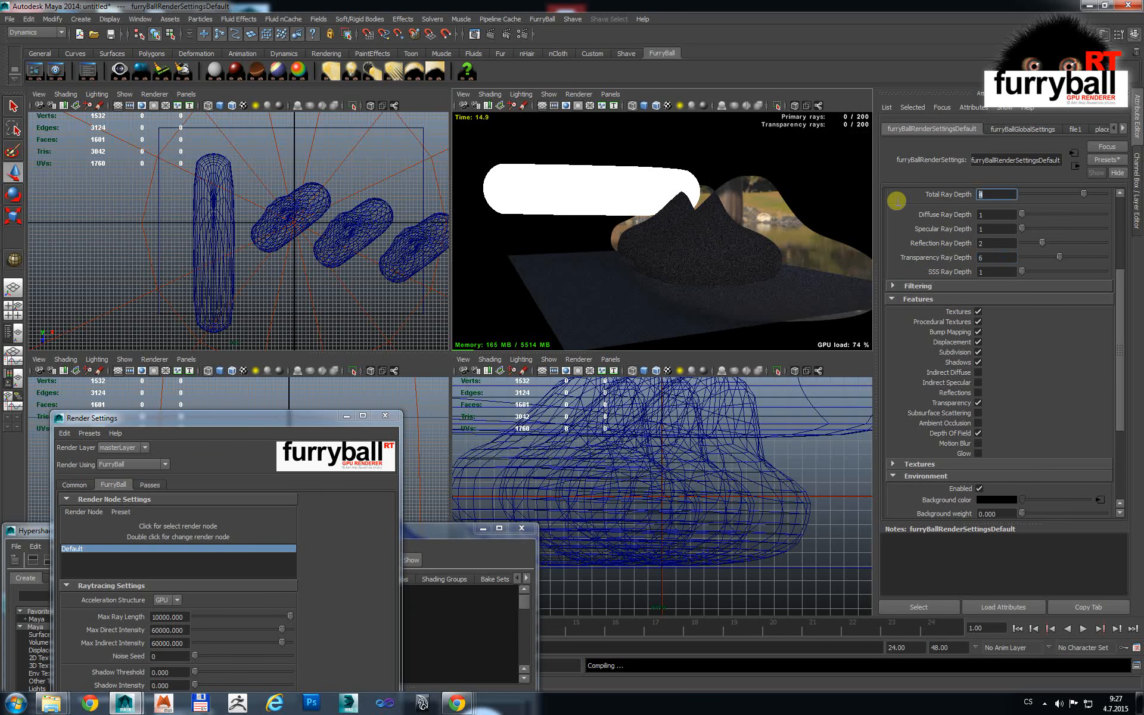
type("10")
key("Return")
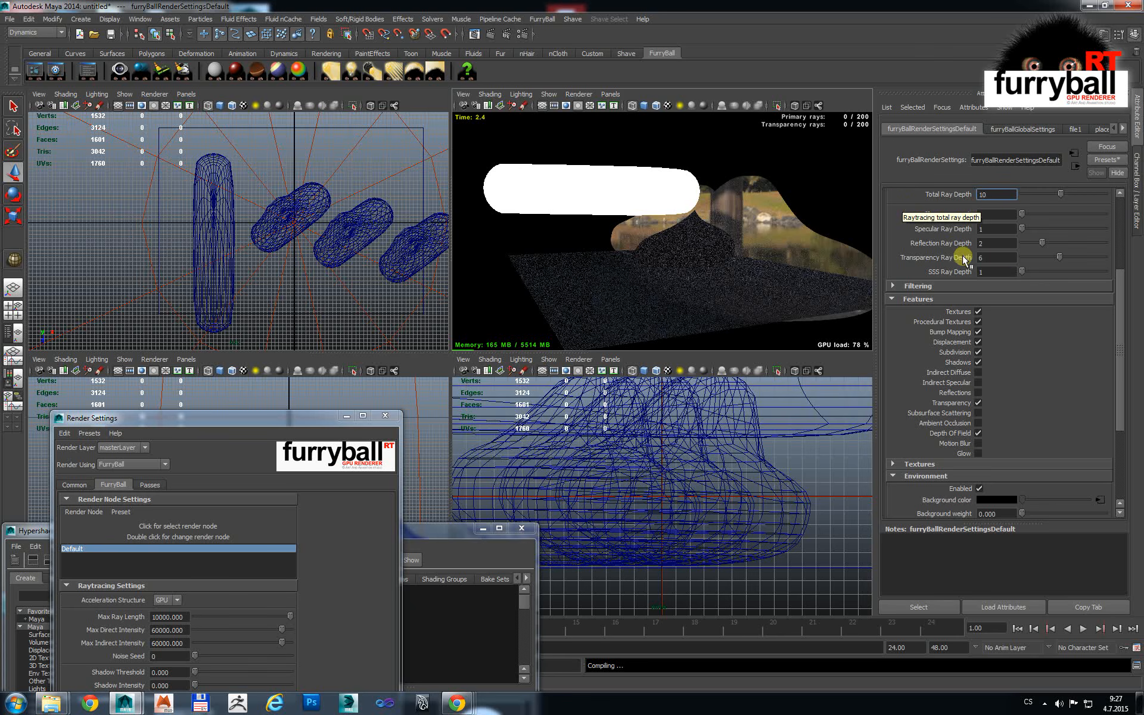
Step: Set the Transparency Ray Depth to 10 and examine the overlapping transparent objects in the render
double_click(964, 258)
type("10")
key("Return")
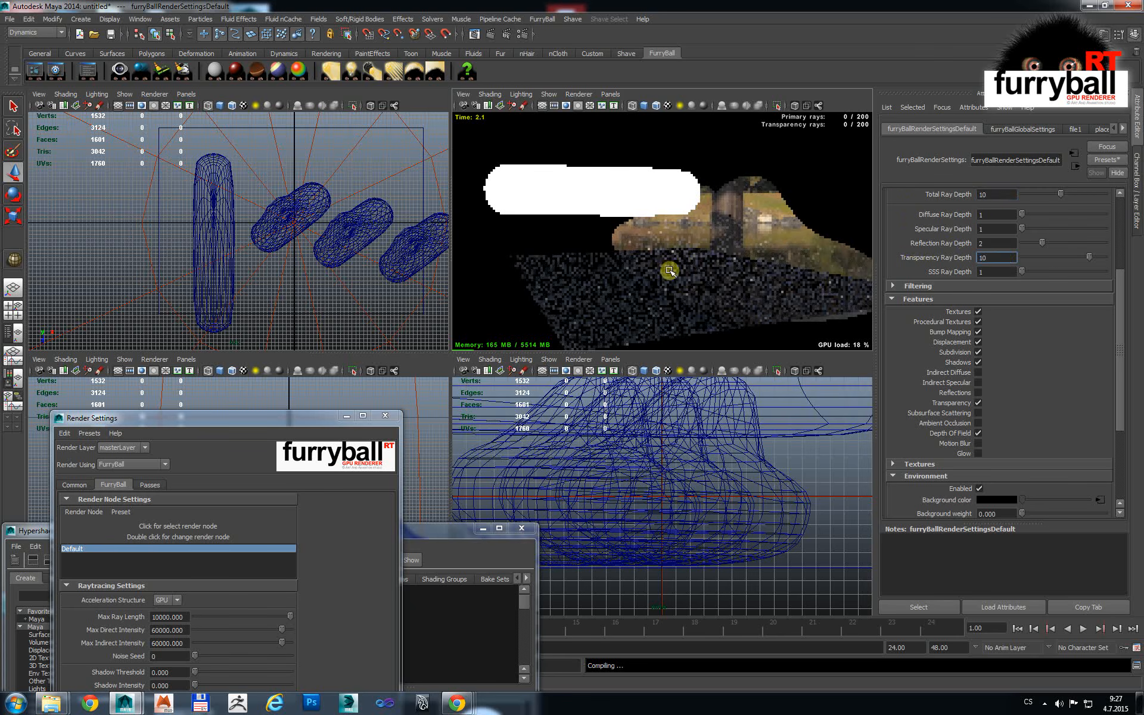
left_click_drag(721, 262, 682, 231, "alt")
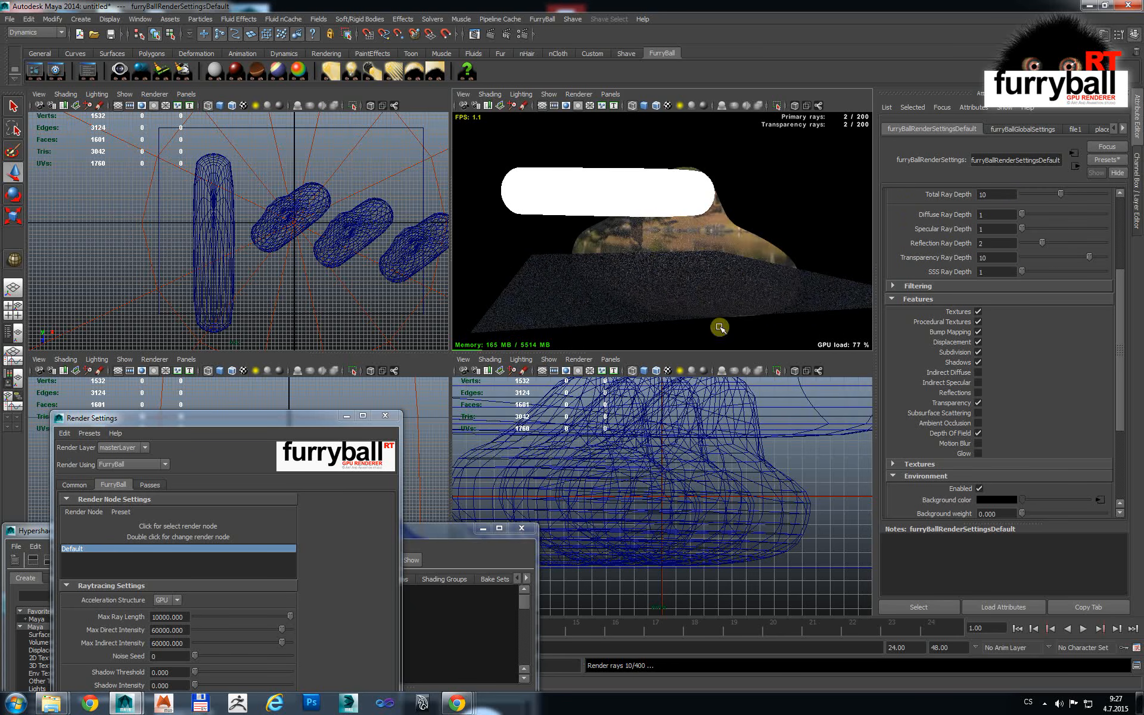
Step: Set the glass material's Refraction Index to about 1.026 and inspect the refraction through the three objects from several angles
left_click(762, 255)
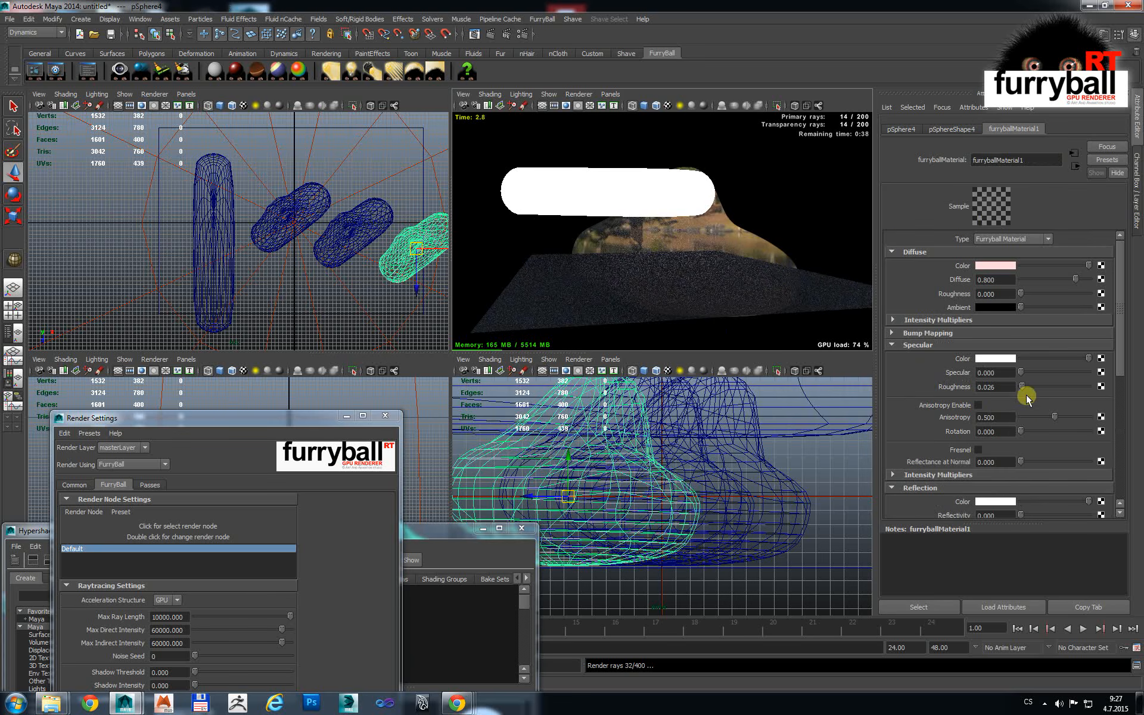
scroll(999, 369, "down", 3)
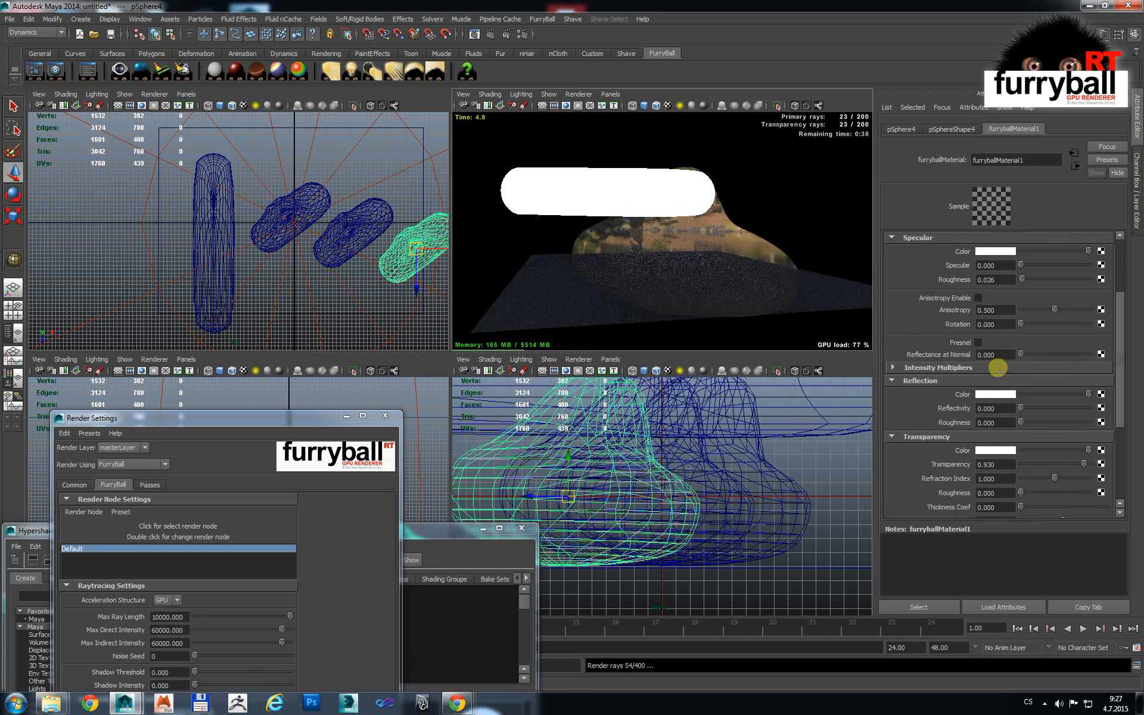
left_click_drag(1060, 447, 1058, 445)
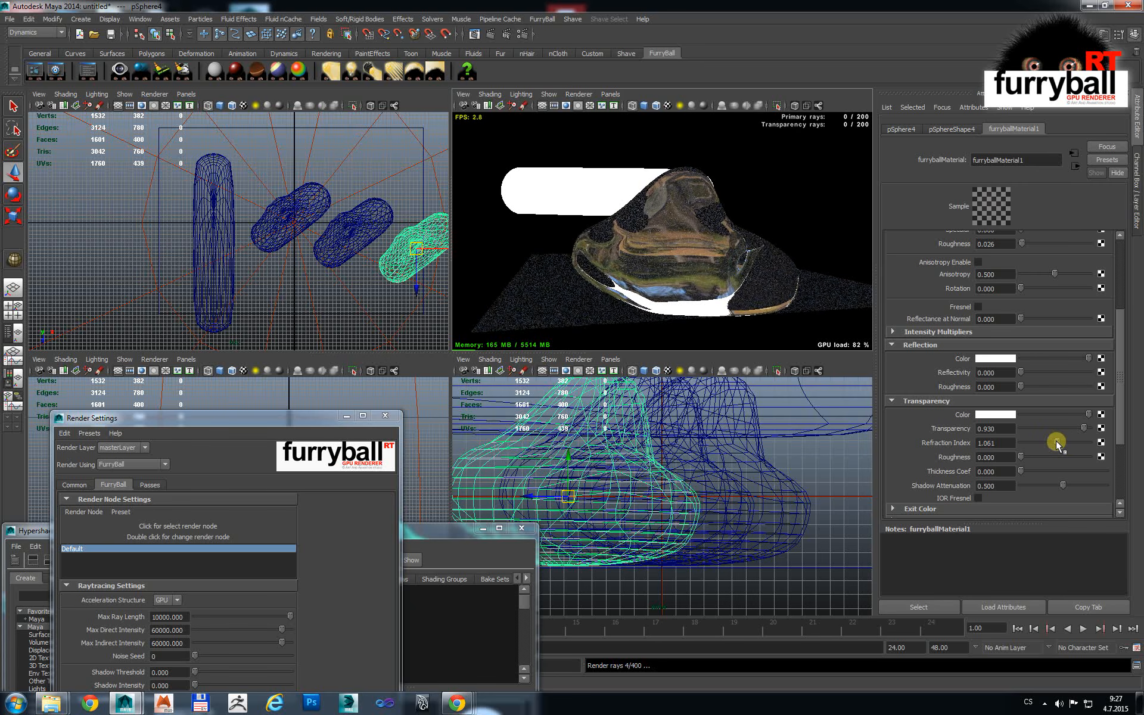
left_click_drag(691, 257, 767, 259, "alt")
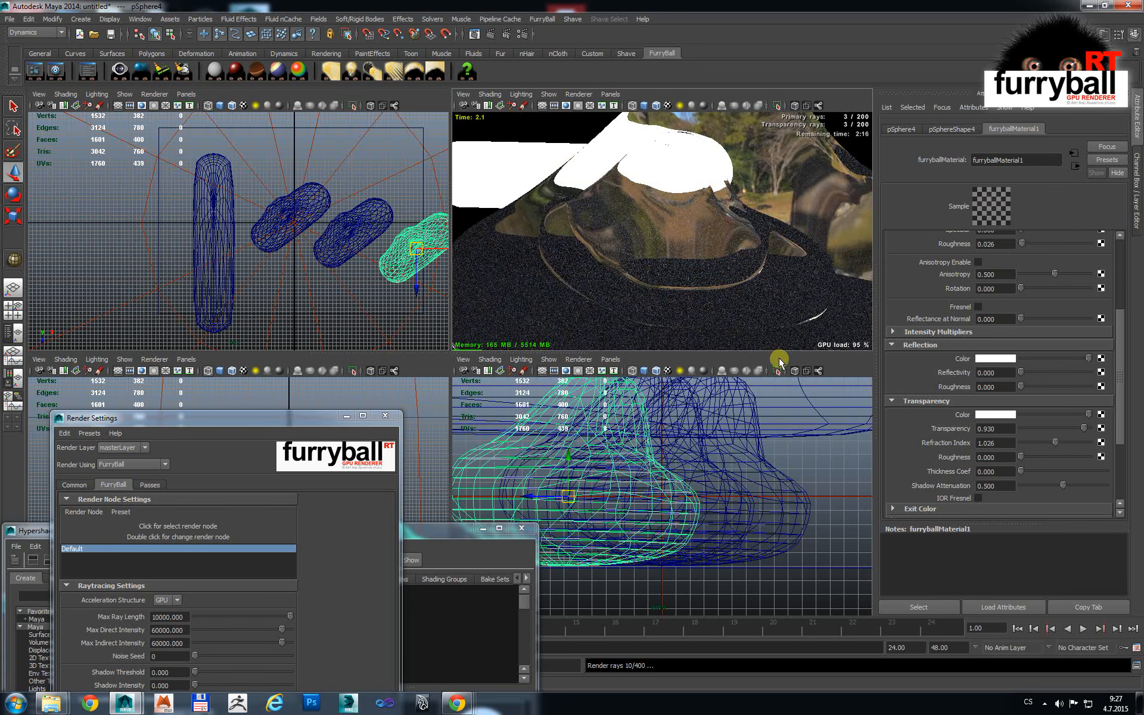
right_click_drag(763, 267, 606, 266, "alt")
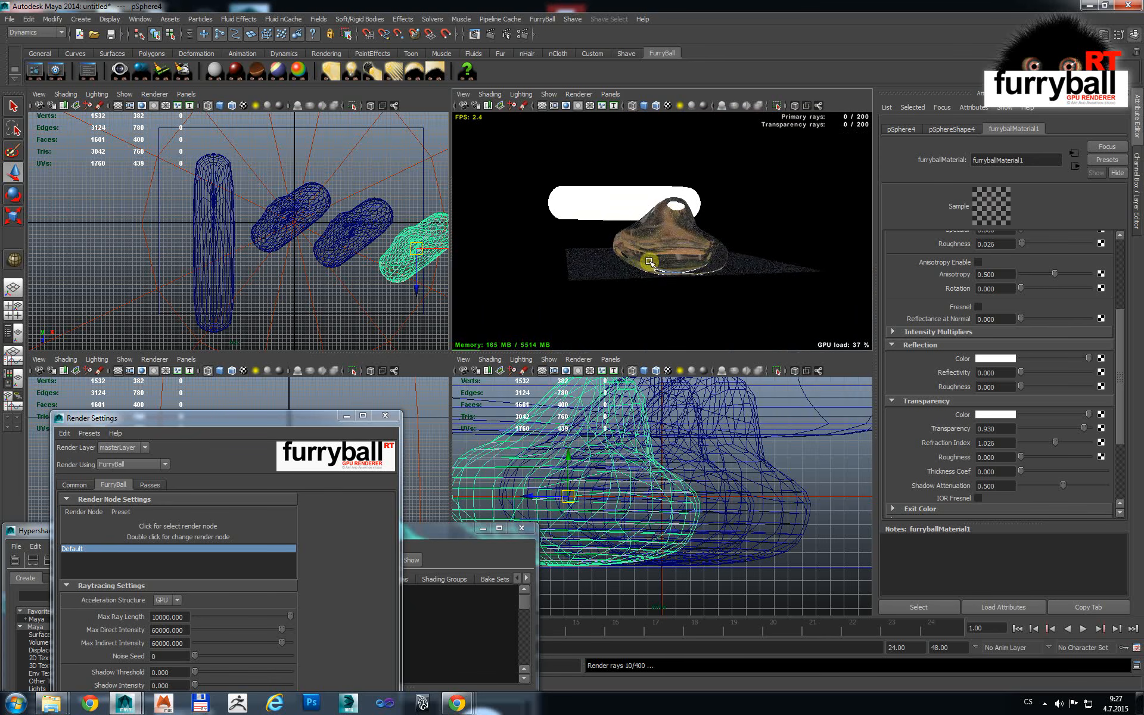
left_click_drag(648, 264, 700, 266, "alt")
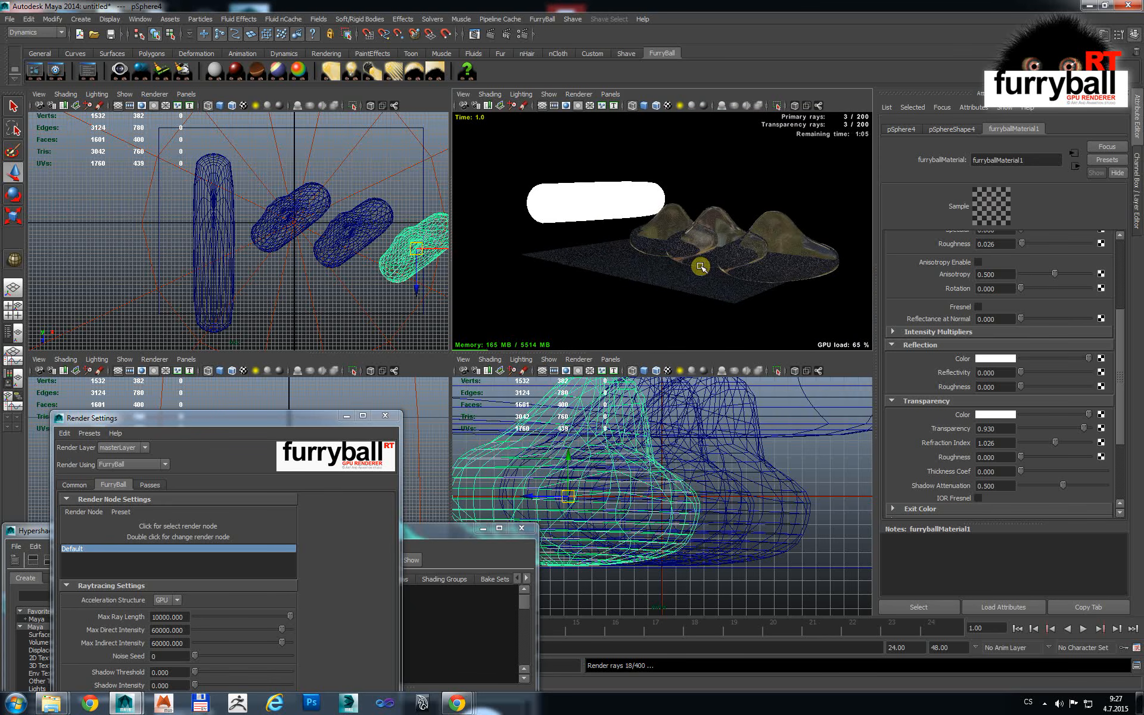
middle_click_drag(756, 258, 669, 256, "alt")
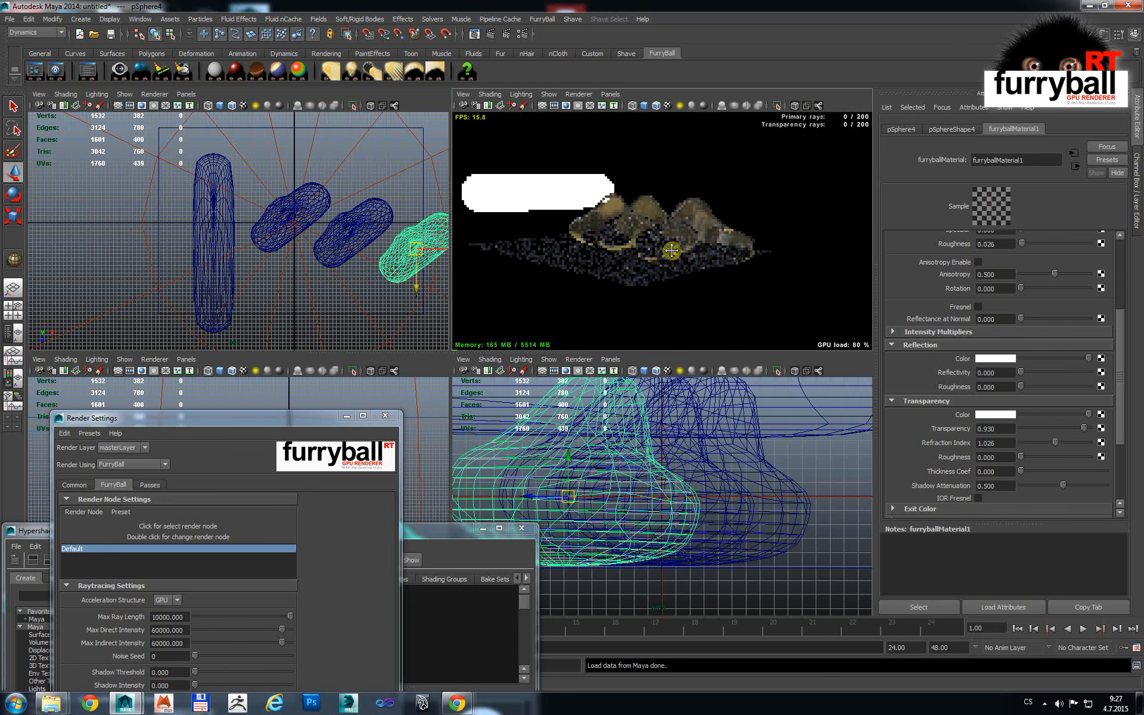
right_click_drag(683, 264, 742, 265, "alt")
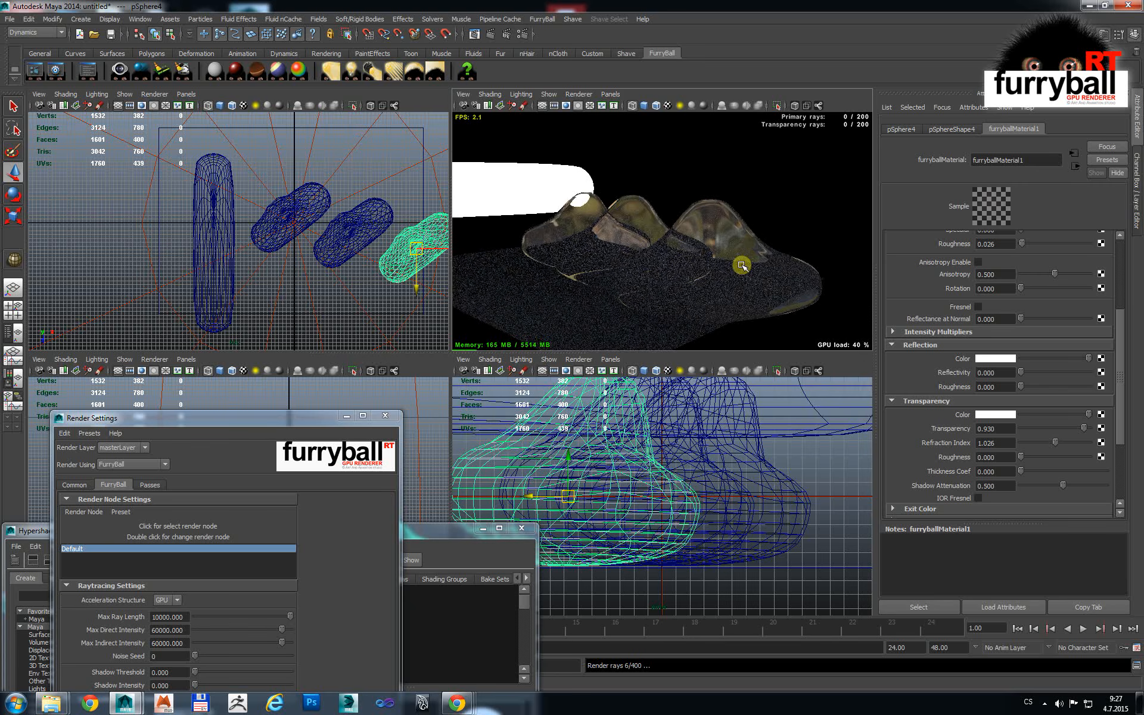